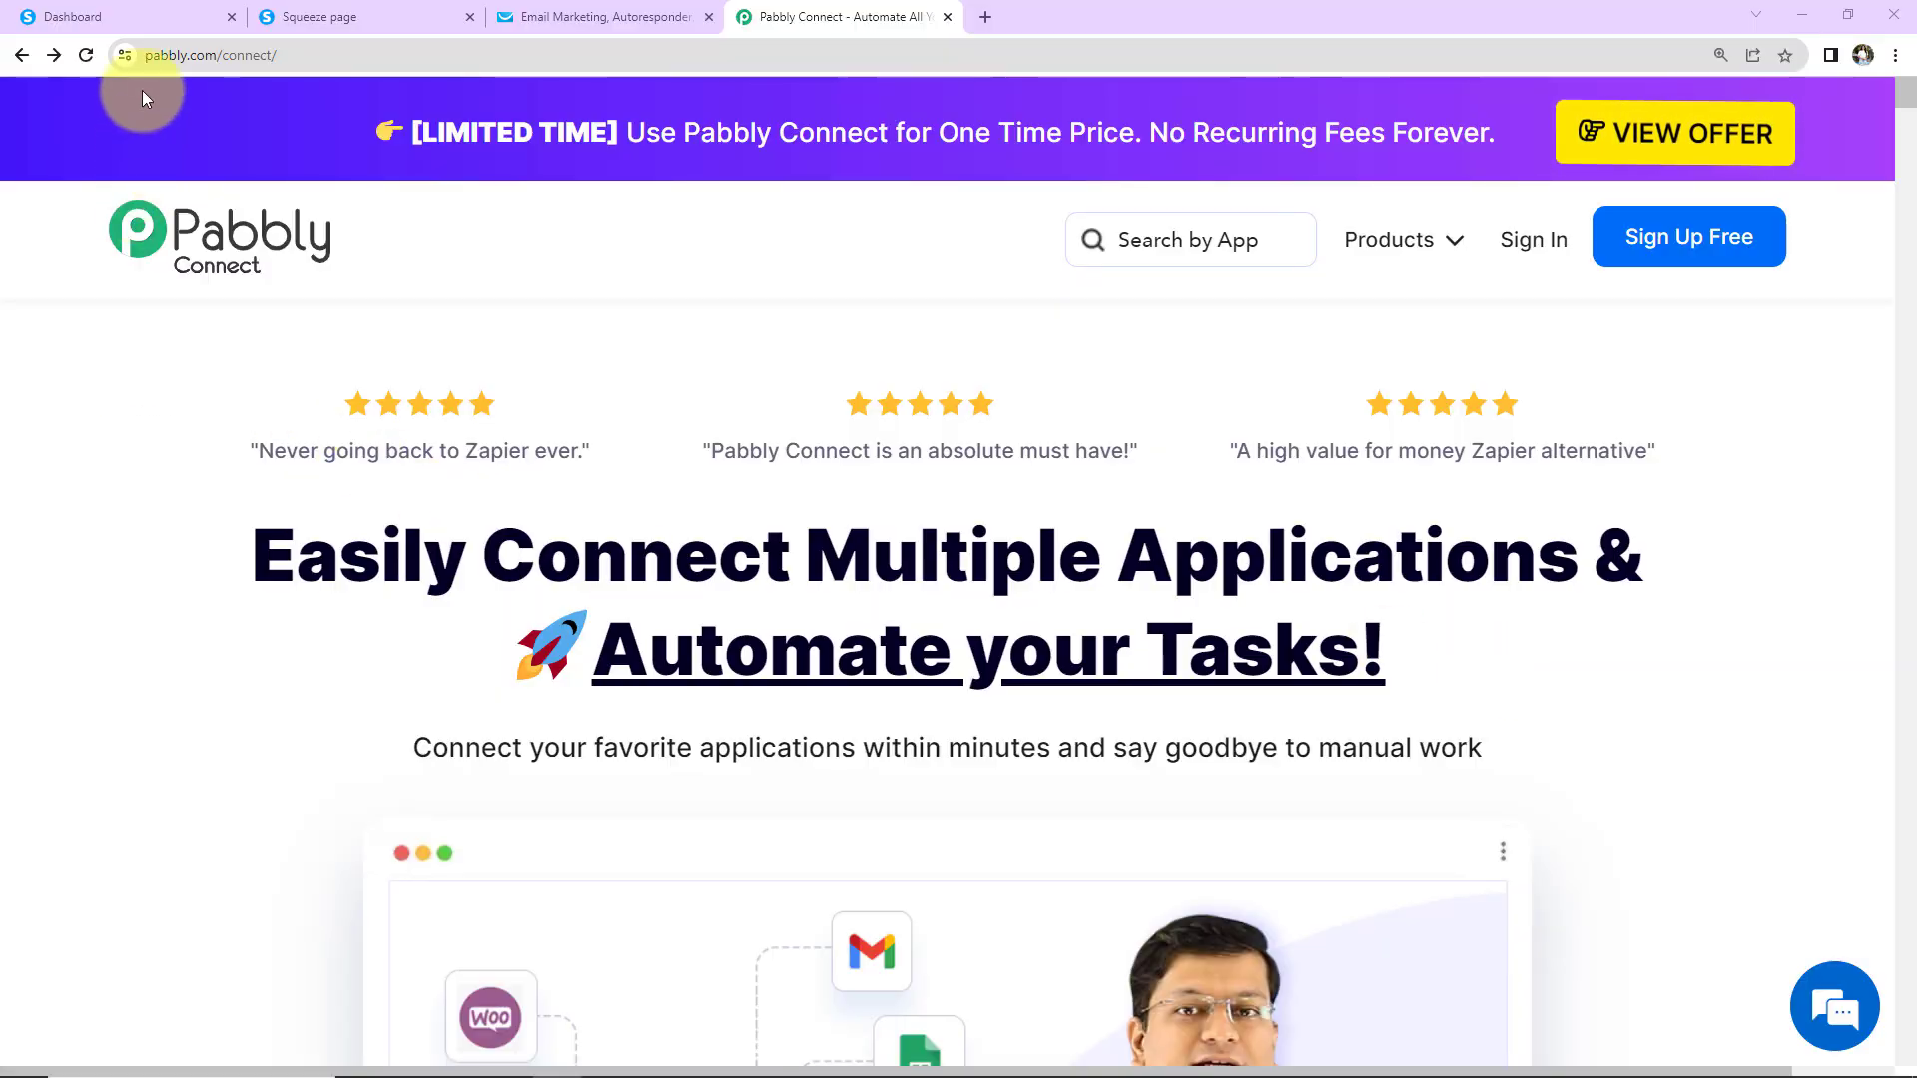
Create a new workflow named 'Add Contact in GetResponse on Systeme.io Form Submission'
{"action": "left_click", "coordinate": [1453, 258]}
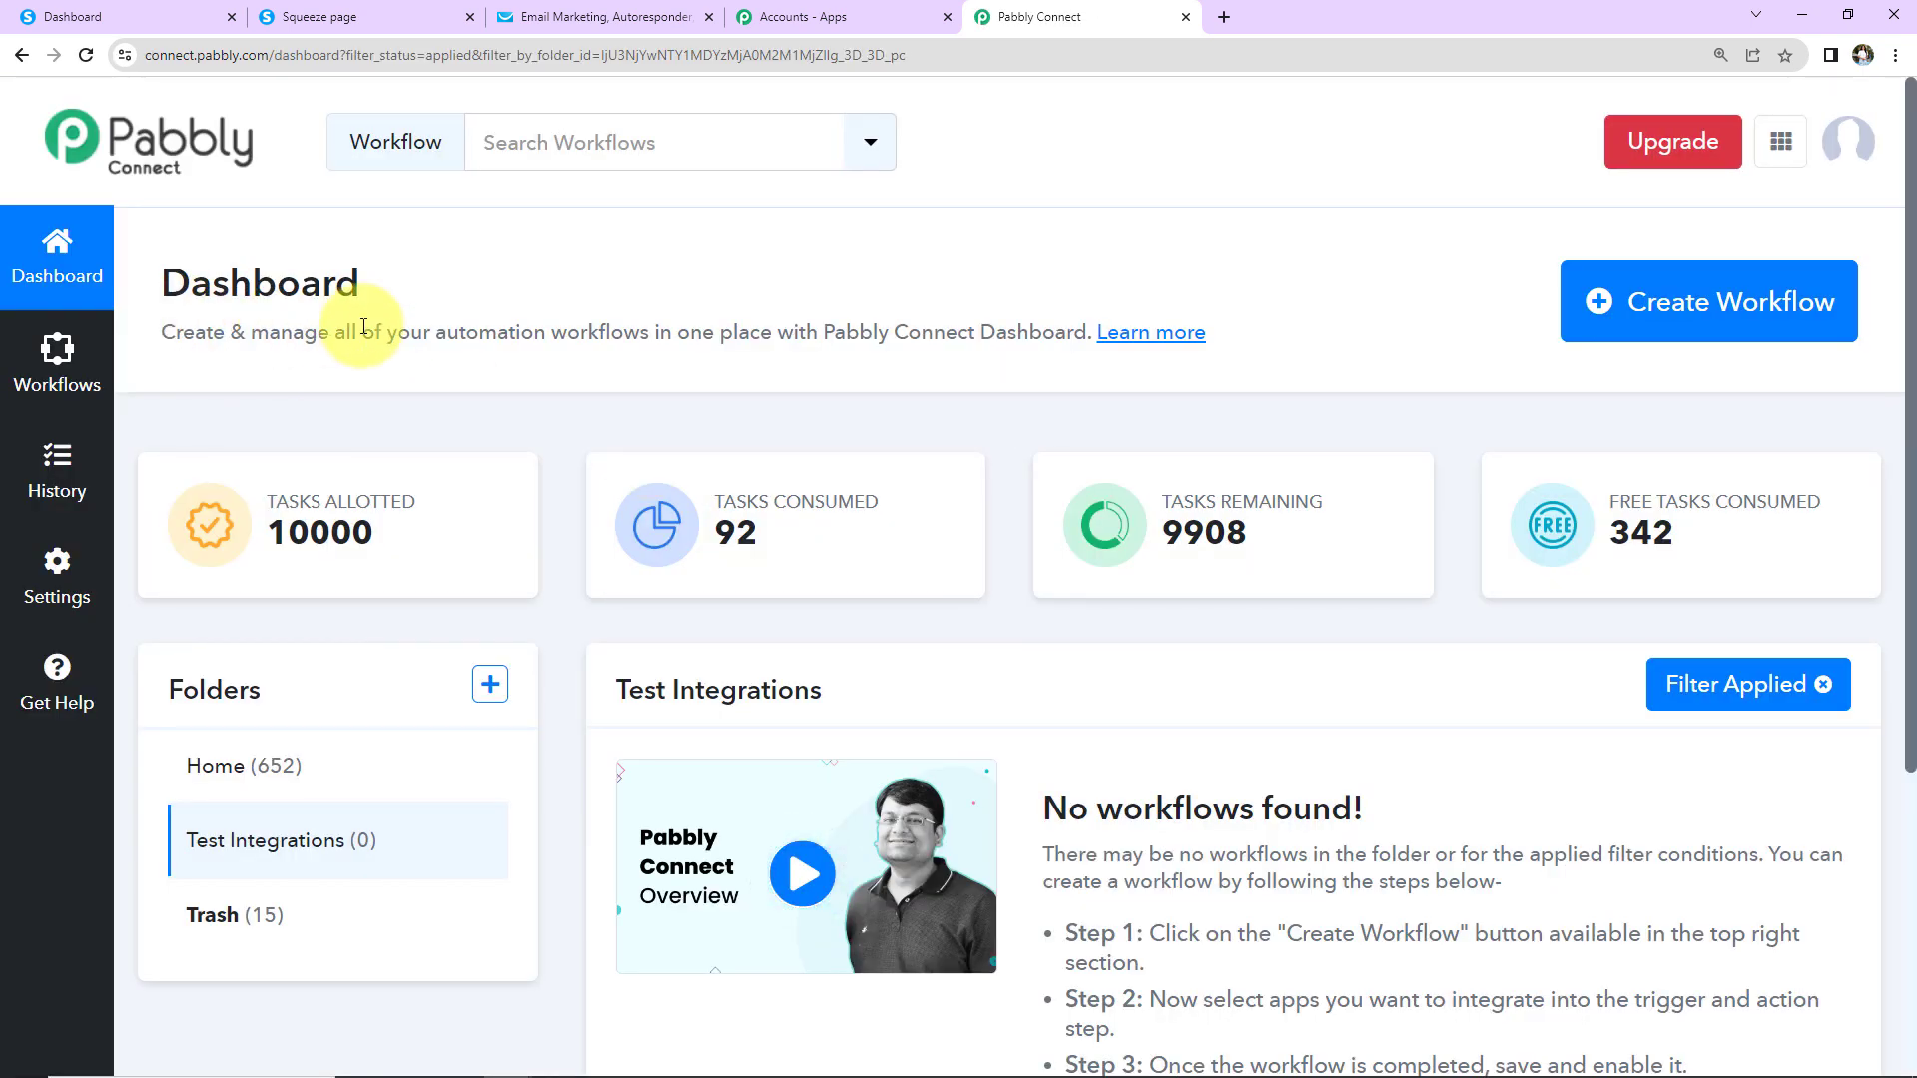
{"action": "left_click", "coordinate": [1795, 342]}
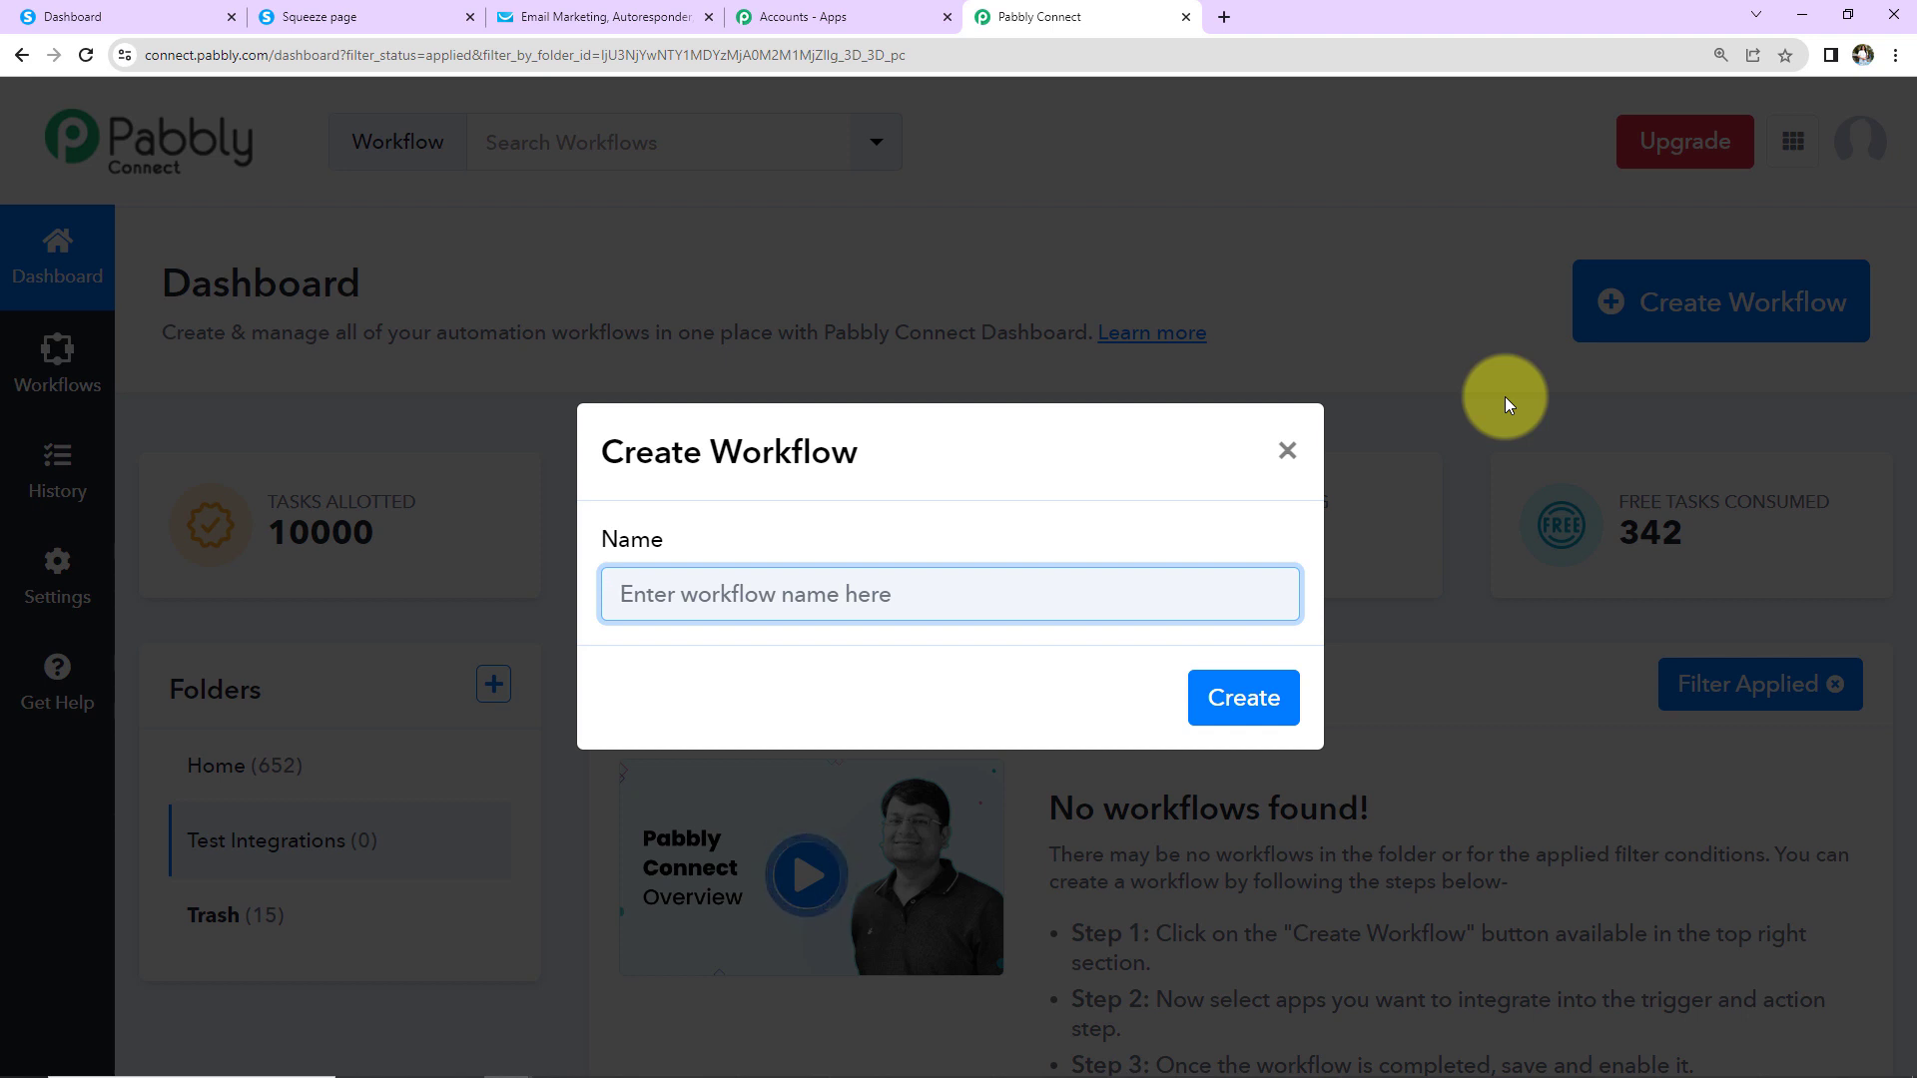
{"action": "type", "text": "Add Contact in GetResponse on Systeme.io Form Submission"}
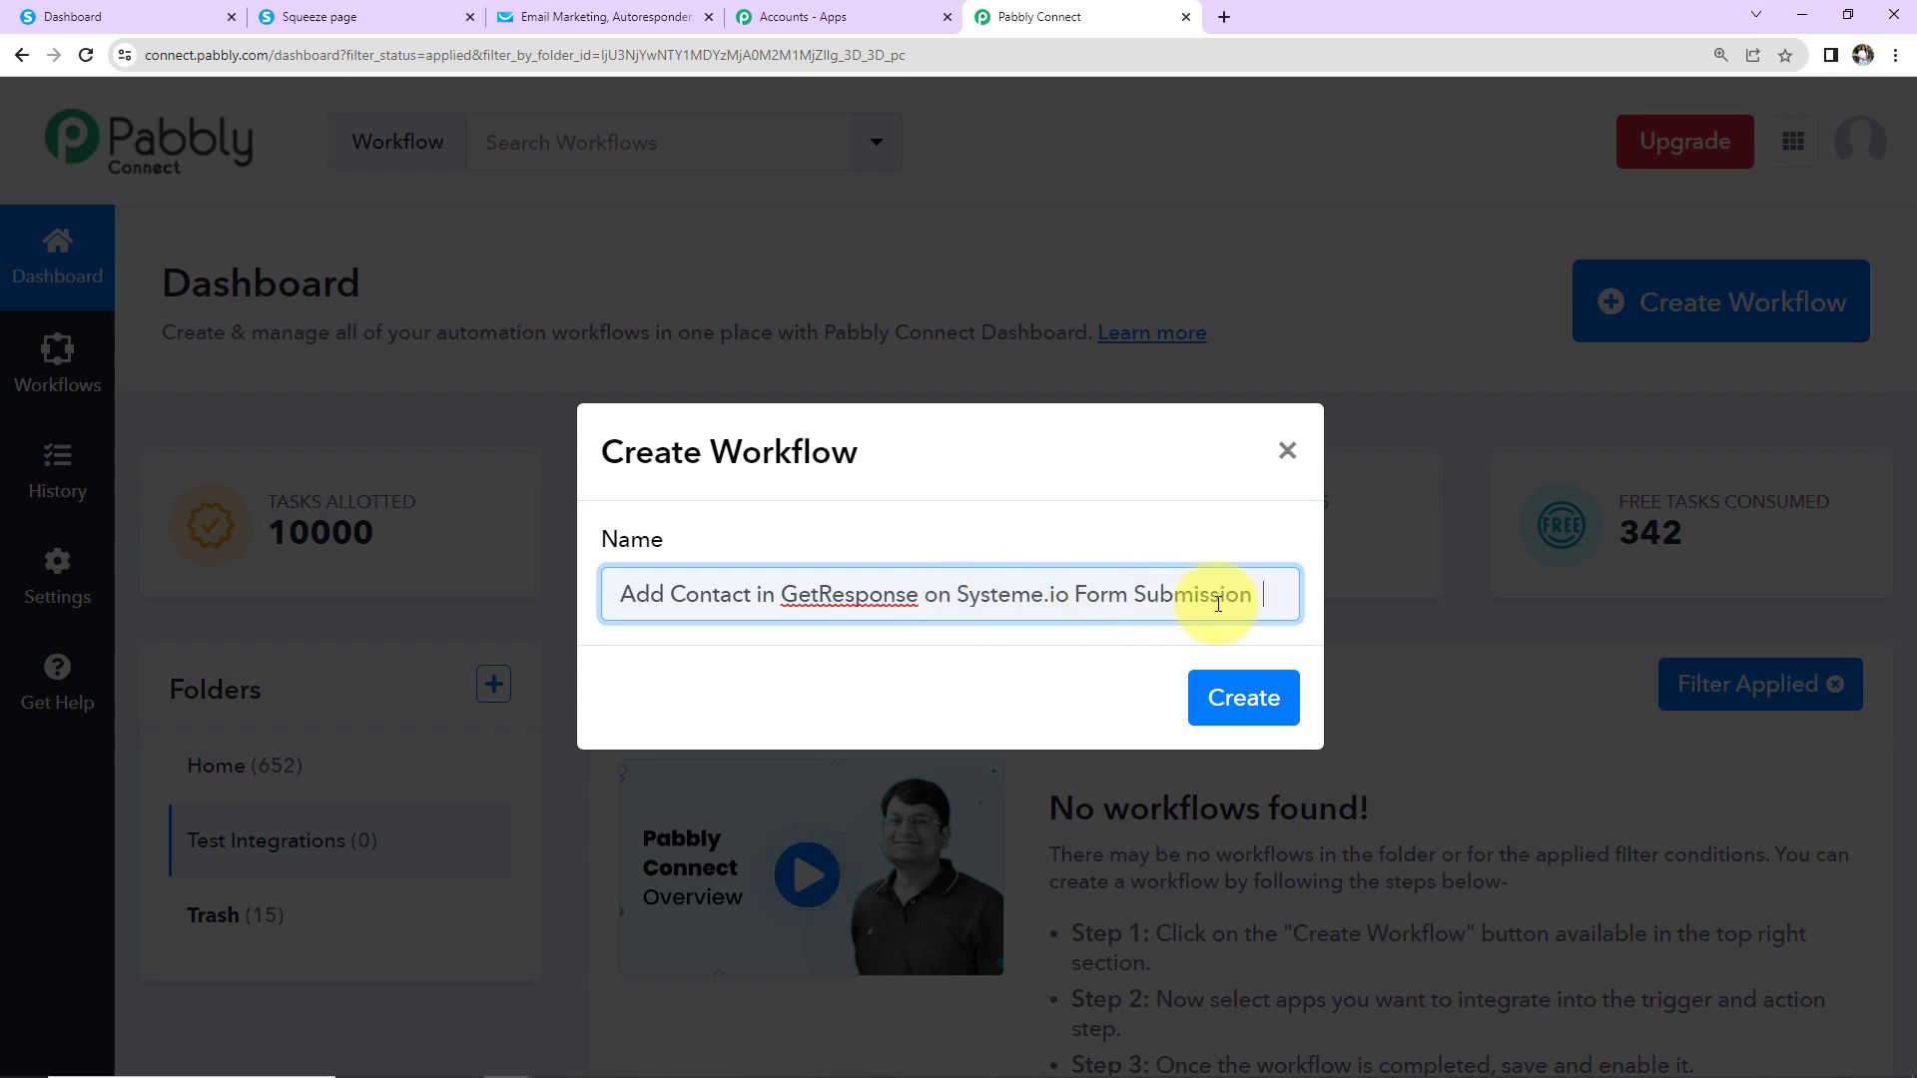
{"action": "left_click", "coordinate": [1241, 697]}
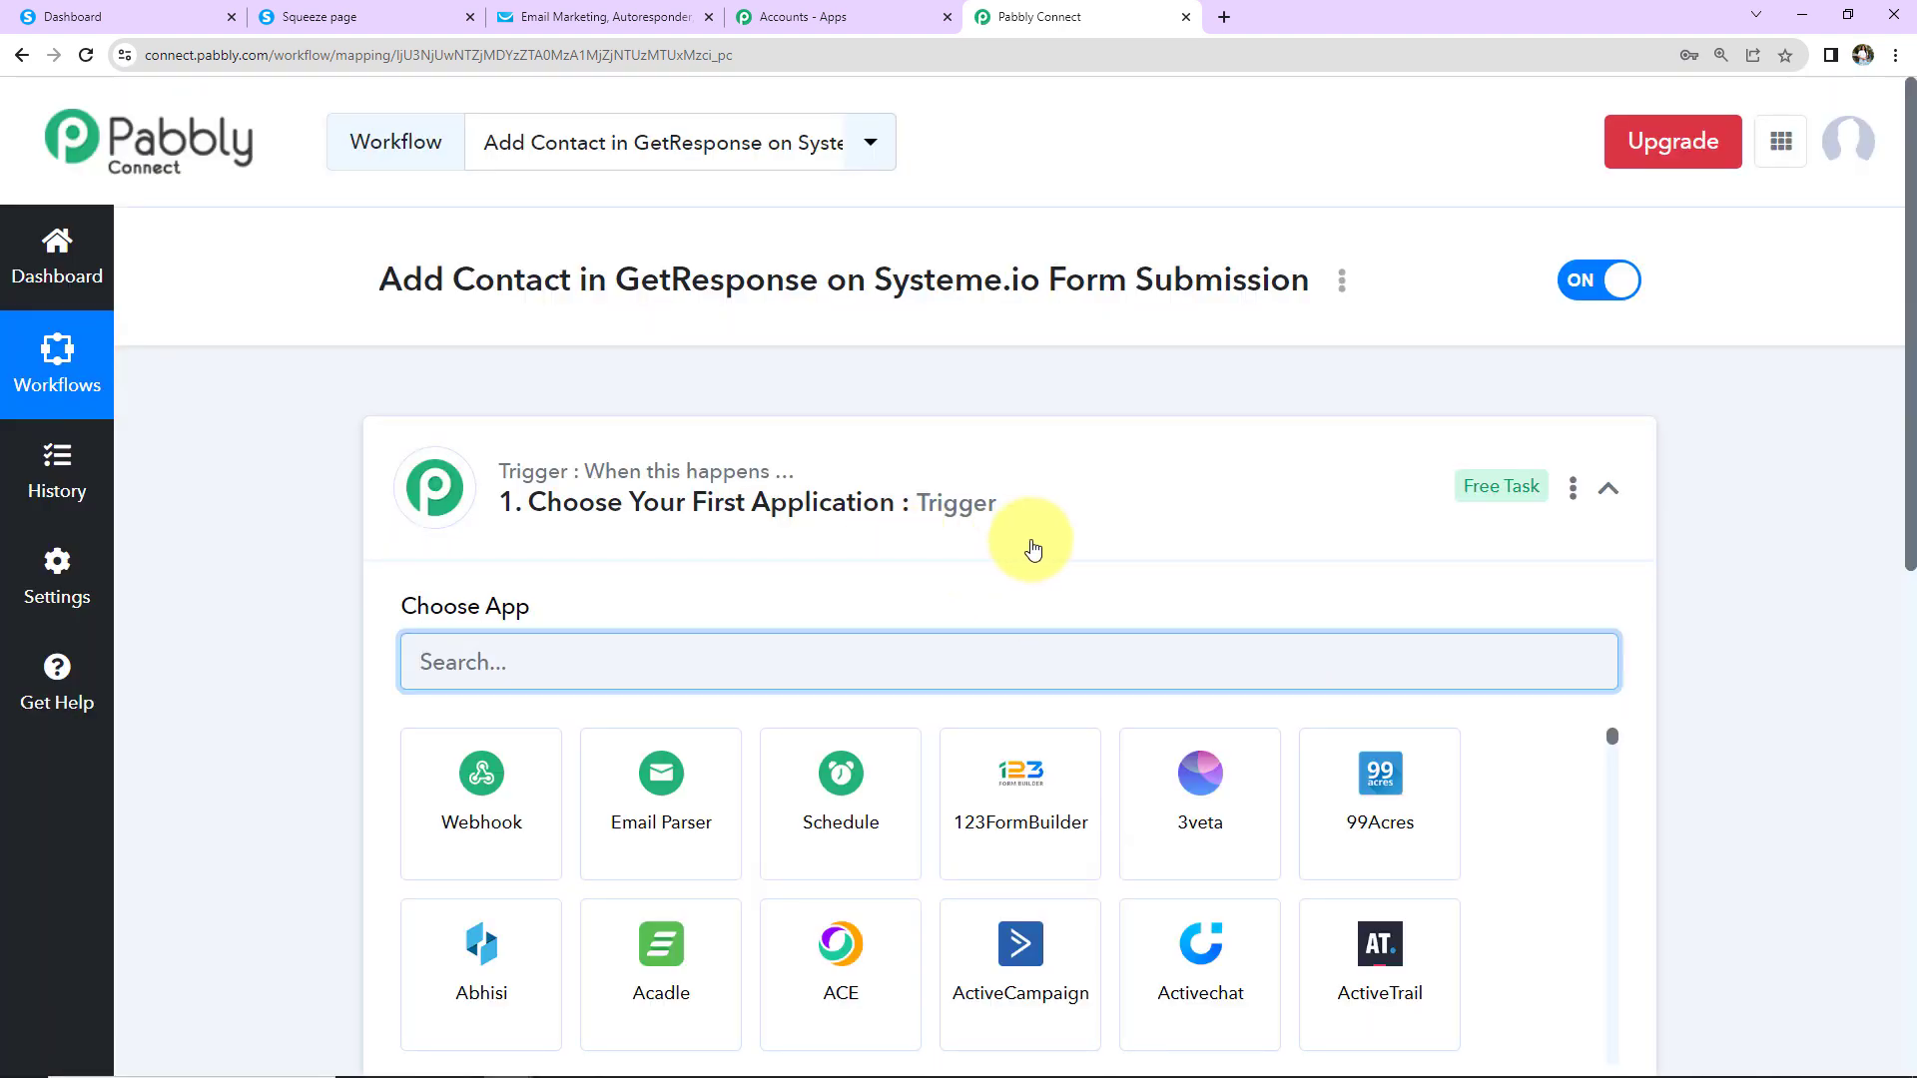
Make Systeme.io the trigger app with the Contact Just Subscribed To a Form event
{"action": "left_click", "coordinate": [1608, 488]}
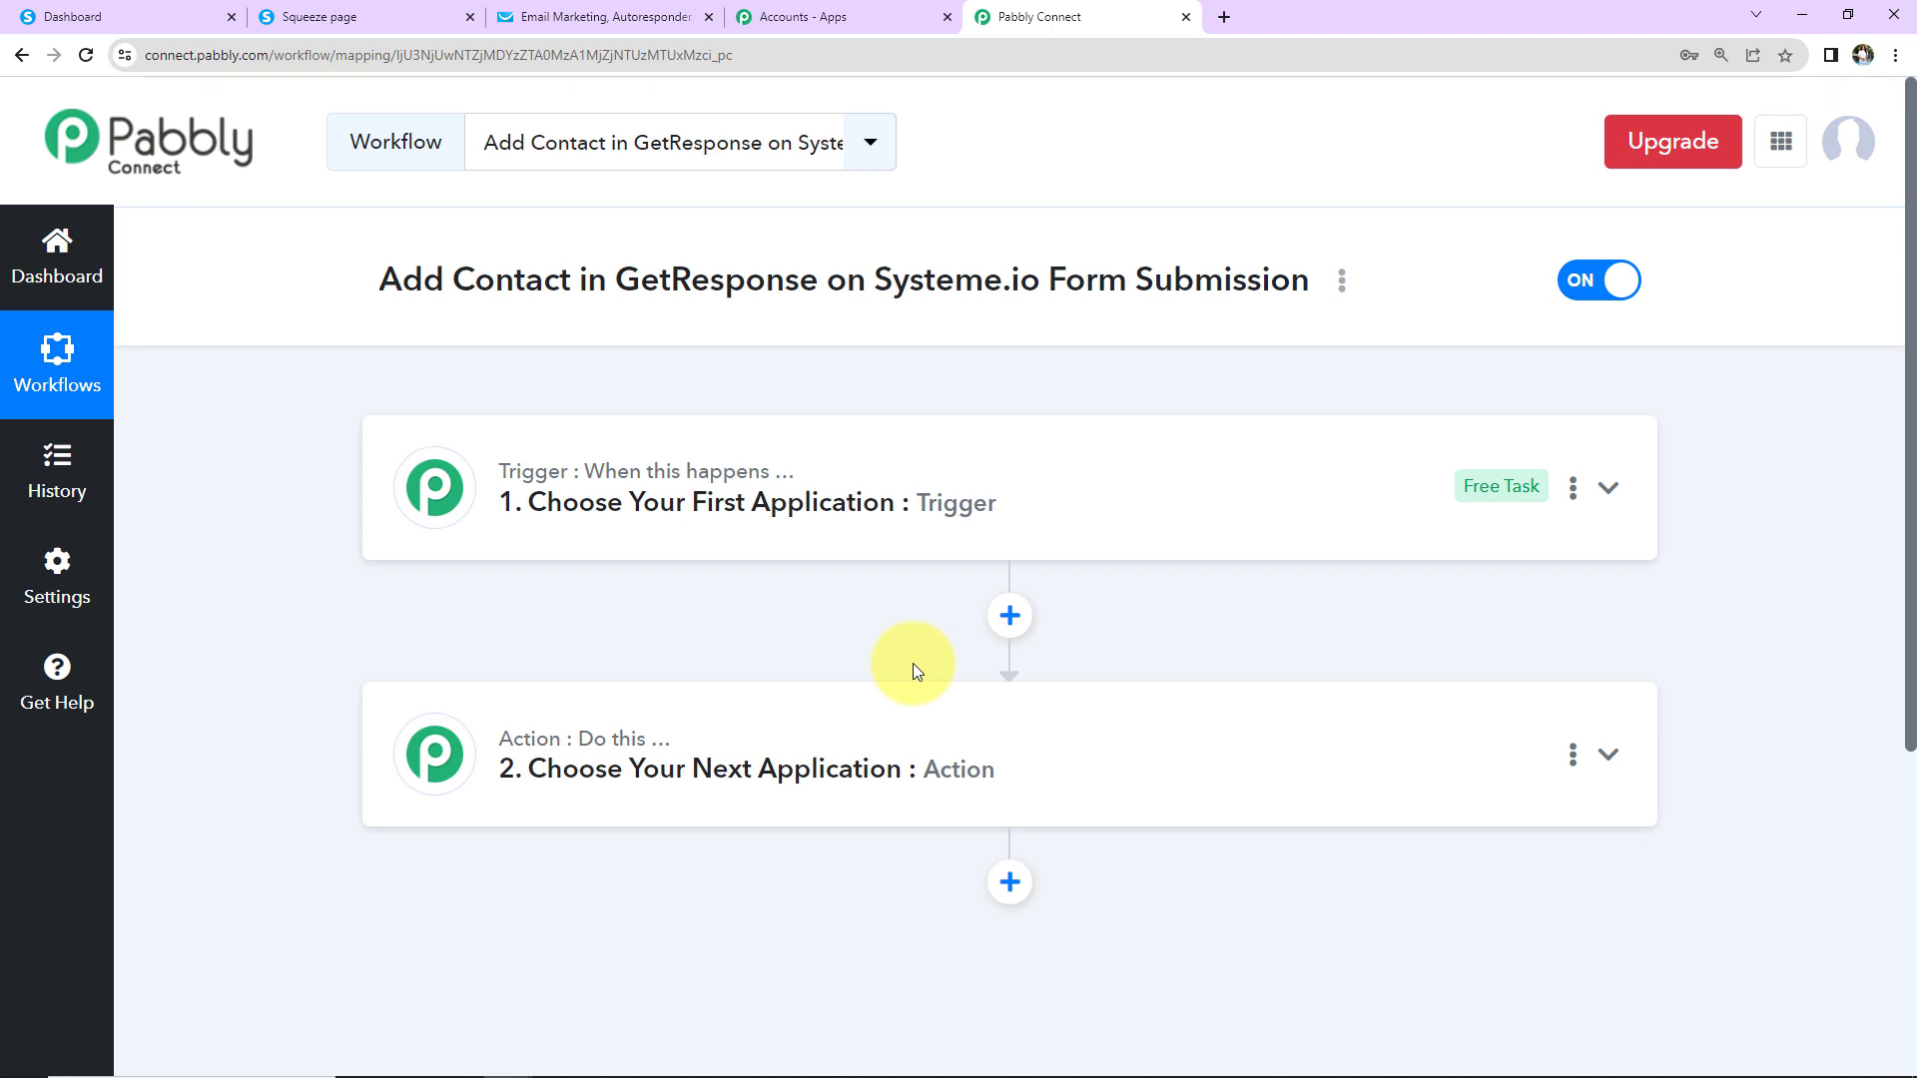
{"action": "left_click", "coordinate": [976, 505]}
{"action": "left_click", "coordinate": [844, 664]}
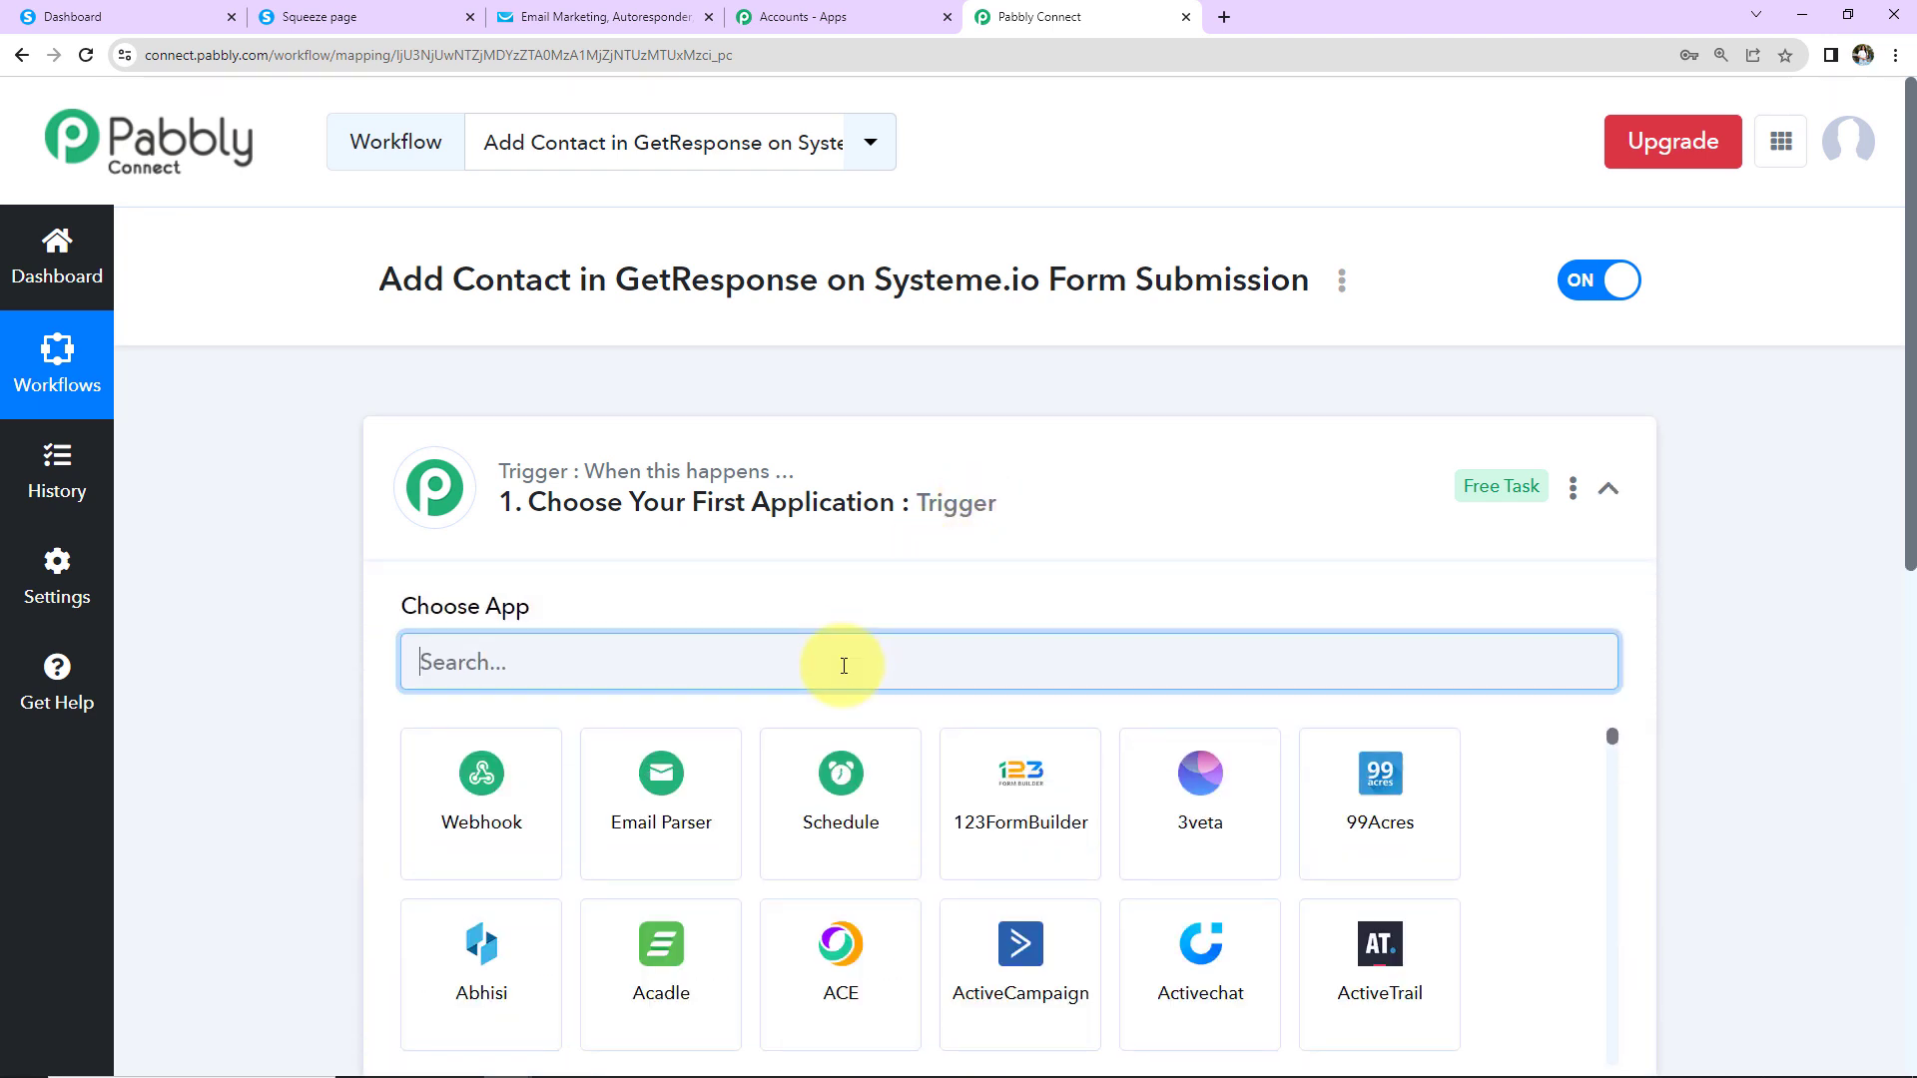
{"action": "type", "text": "systeme"}
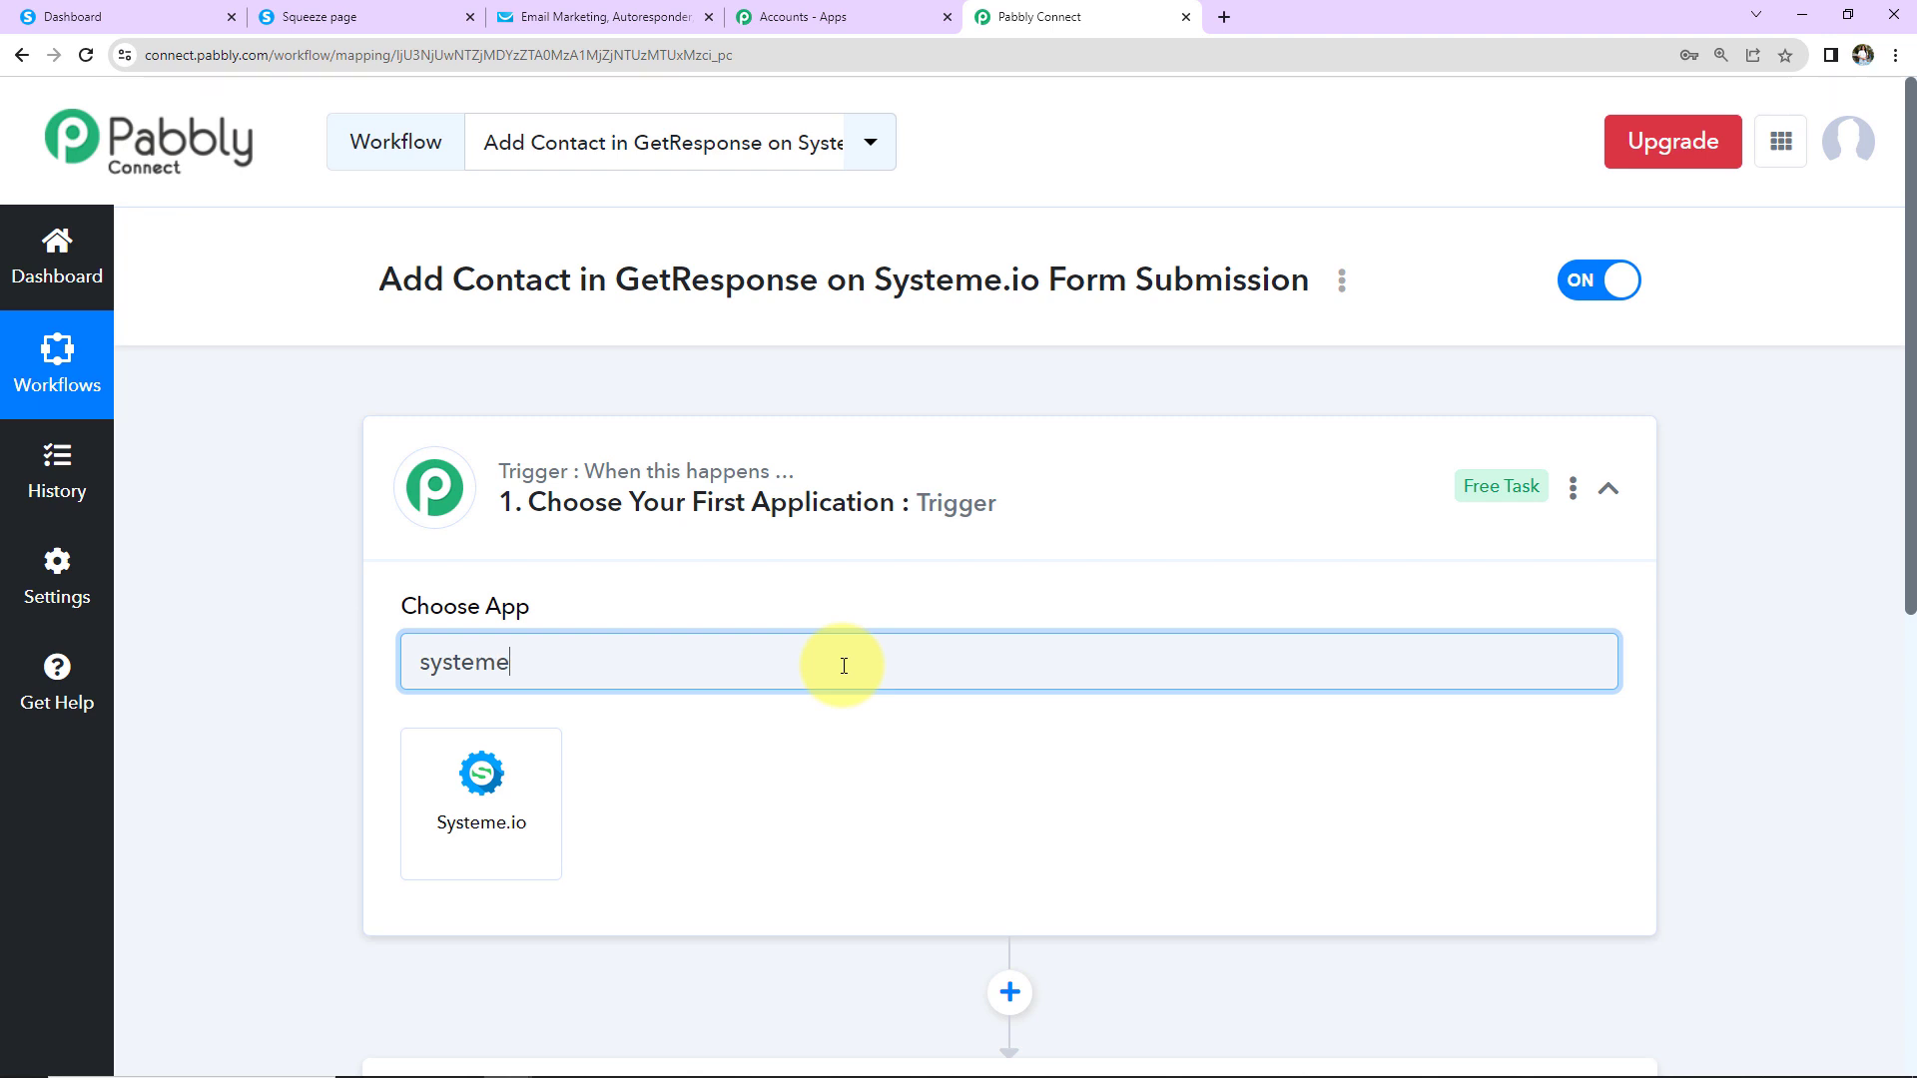
{"action": "left_click", "coordinate": [531, 845]}
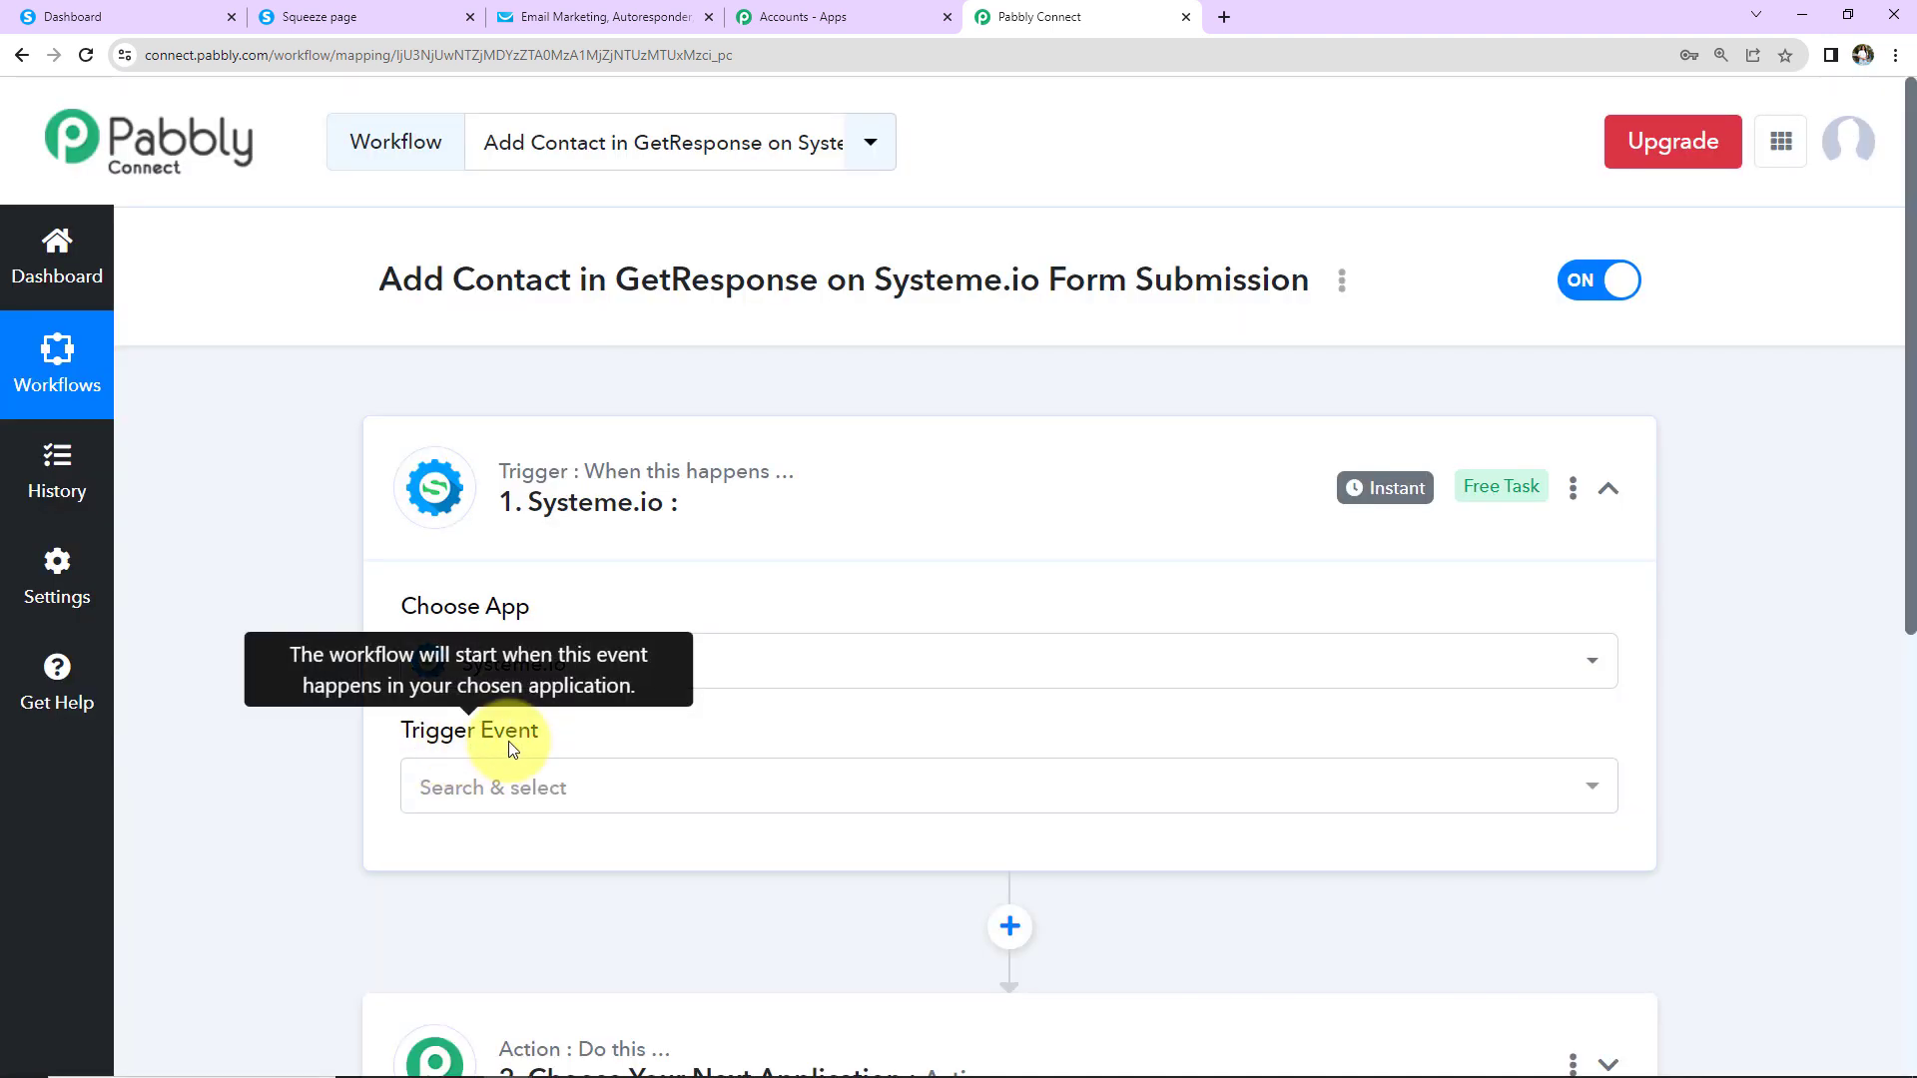
{"action": "left_click", "coordinate": [477, 815]}
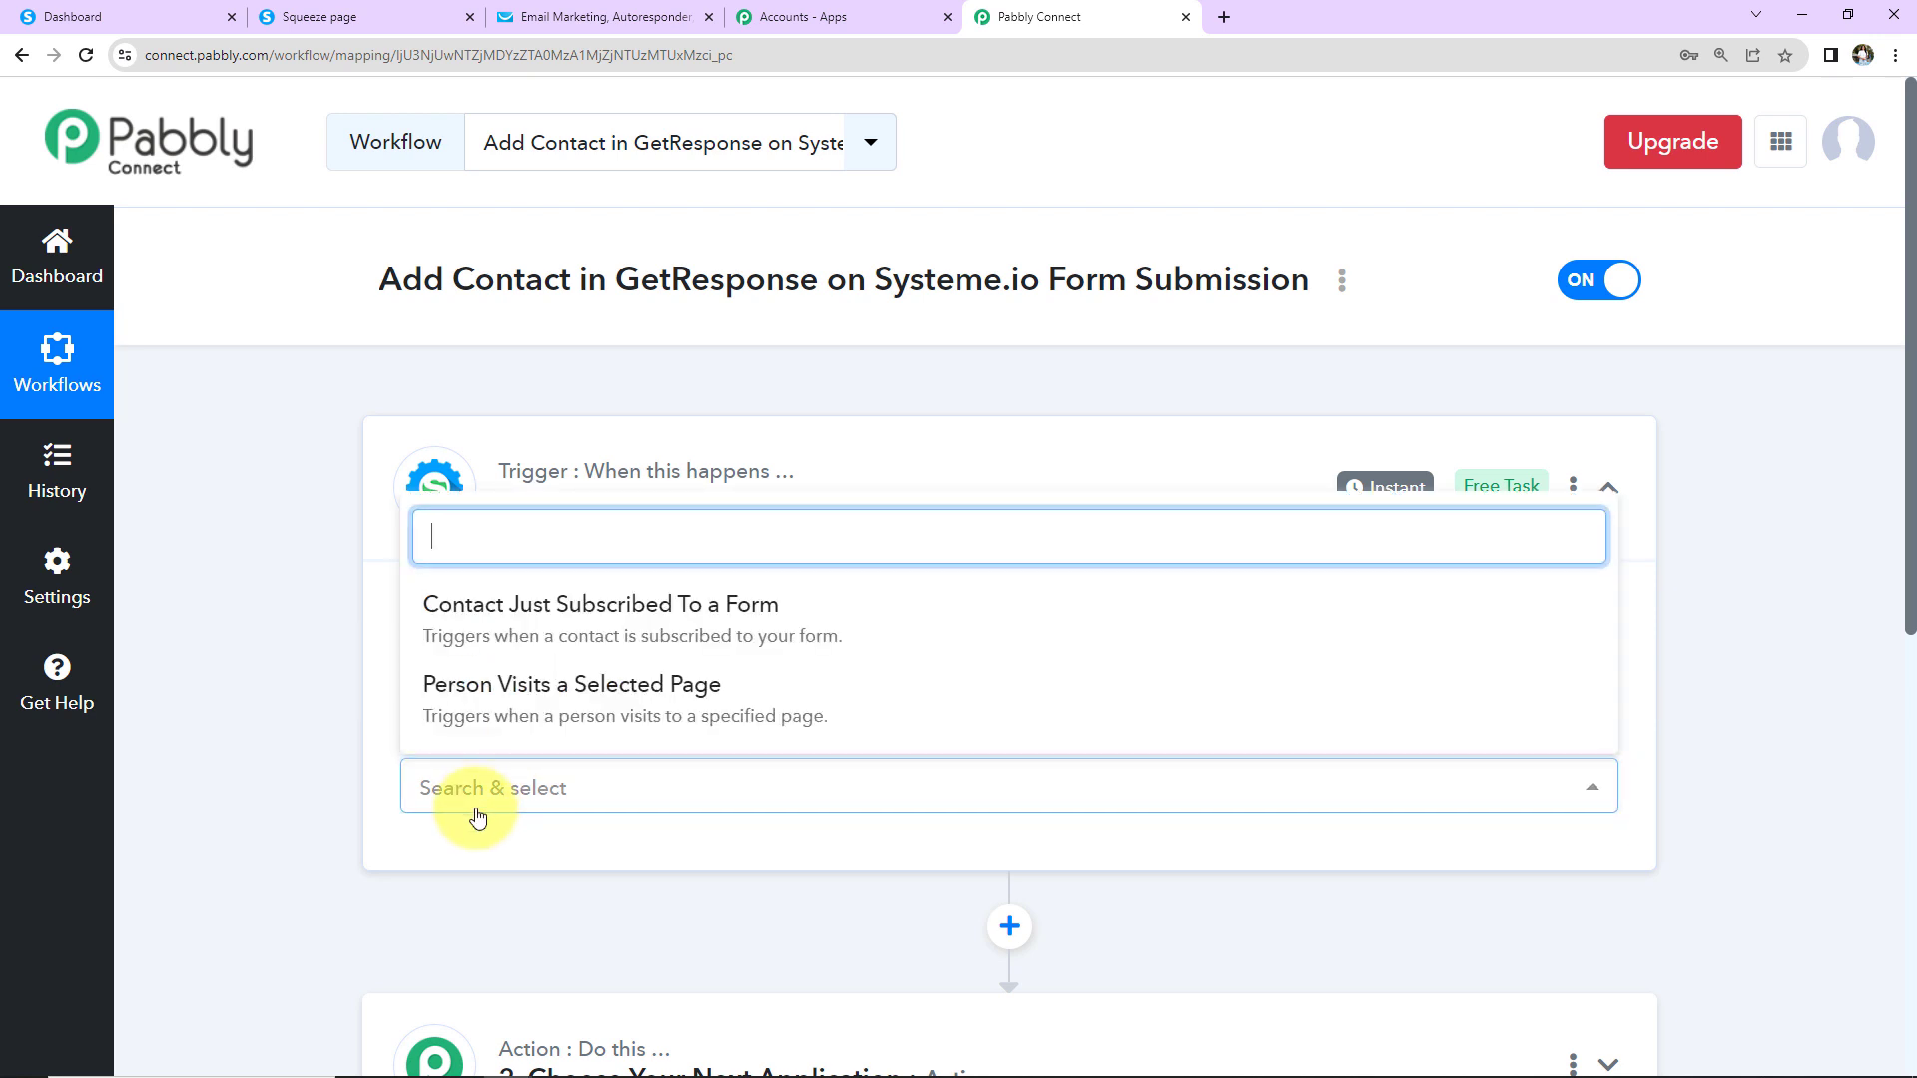
{"action": "left_click", "coordinate": [498, 629]}
Copy the Systeme.io trigger's webhook URL
{"action": "scroll", "coordinate": [340, 777], "scroll_direction": "down", "scroll_amount": 1}
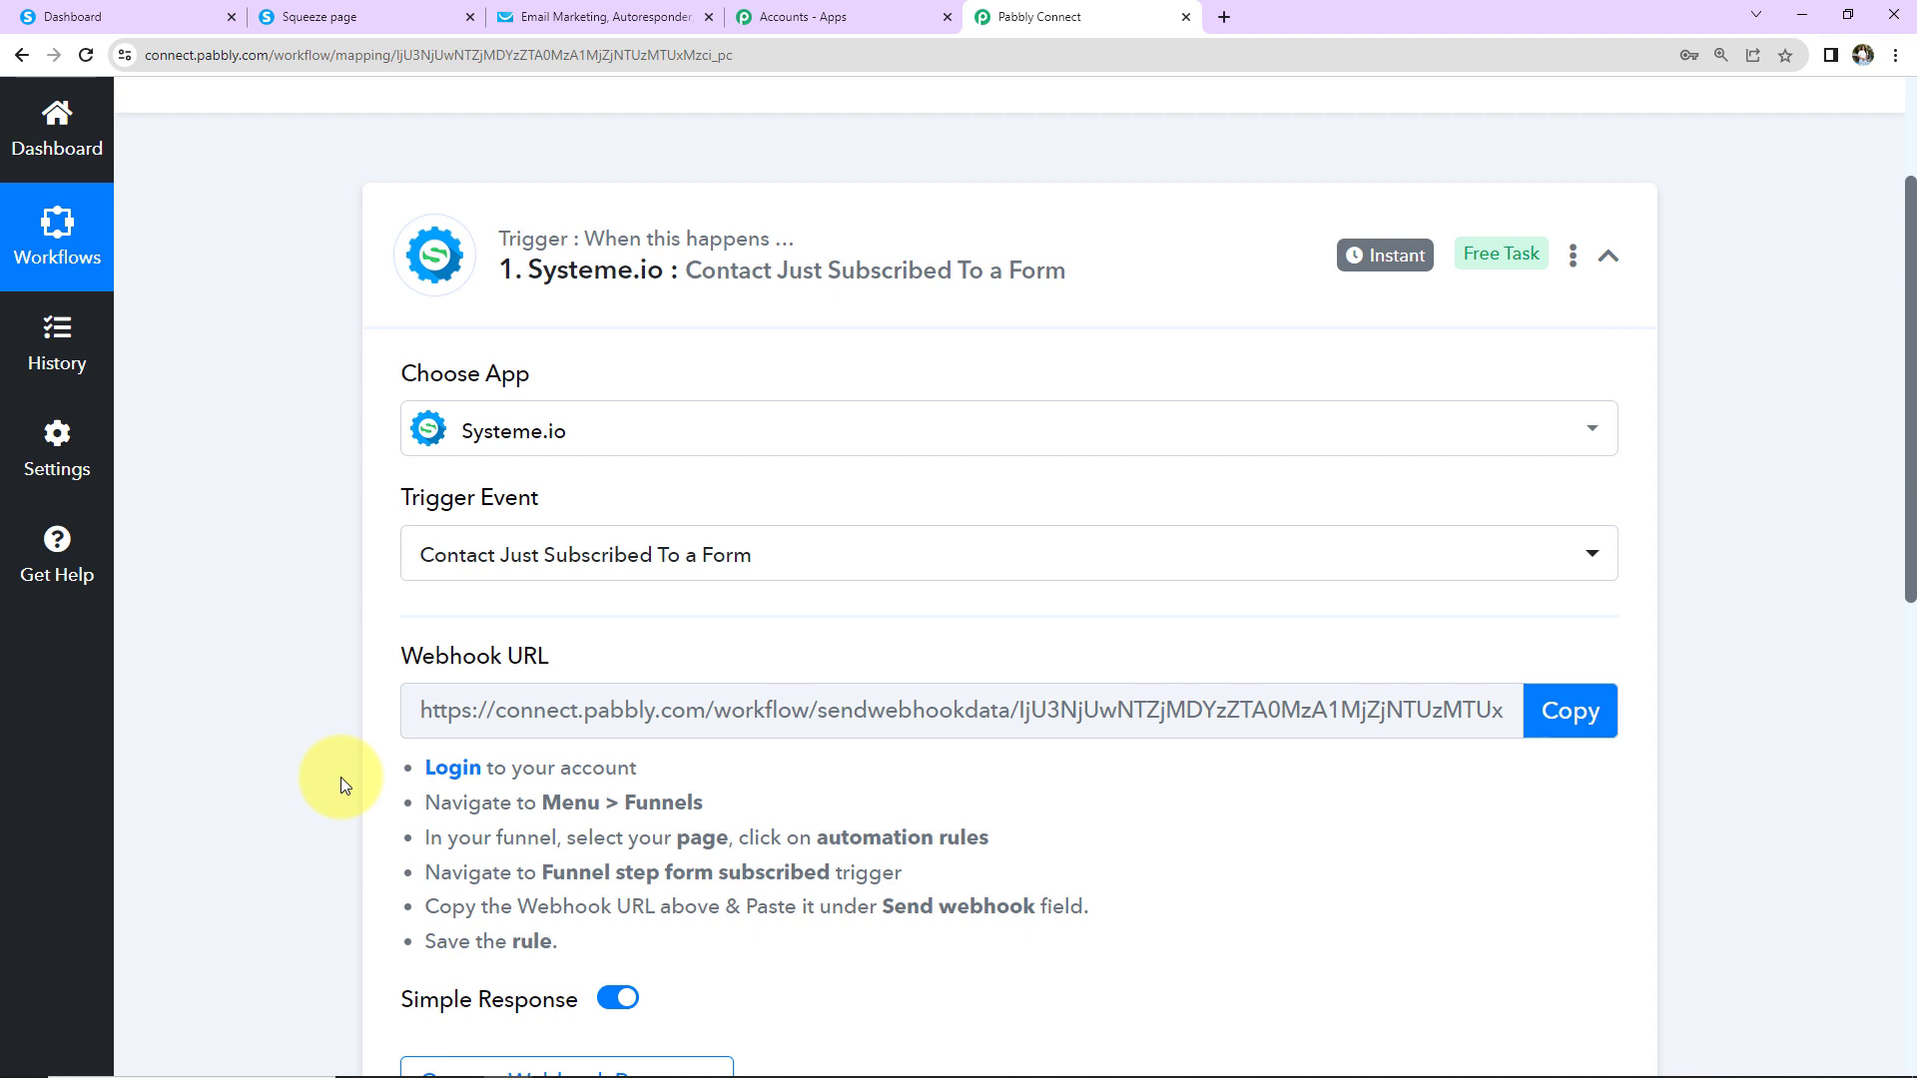
{"action": "left_click", "coordinate": [1571, 710]}
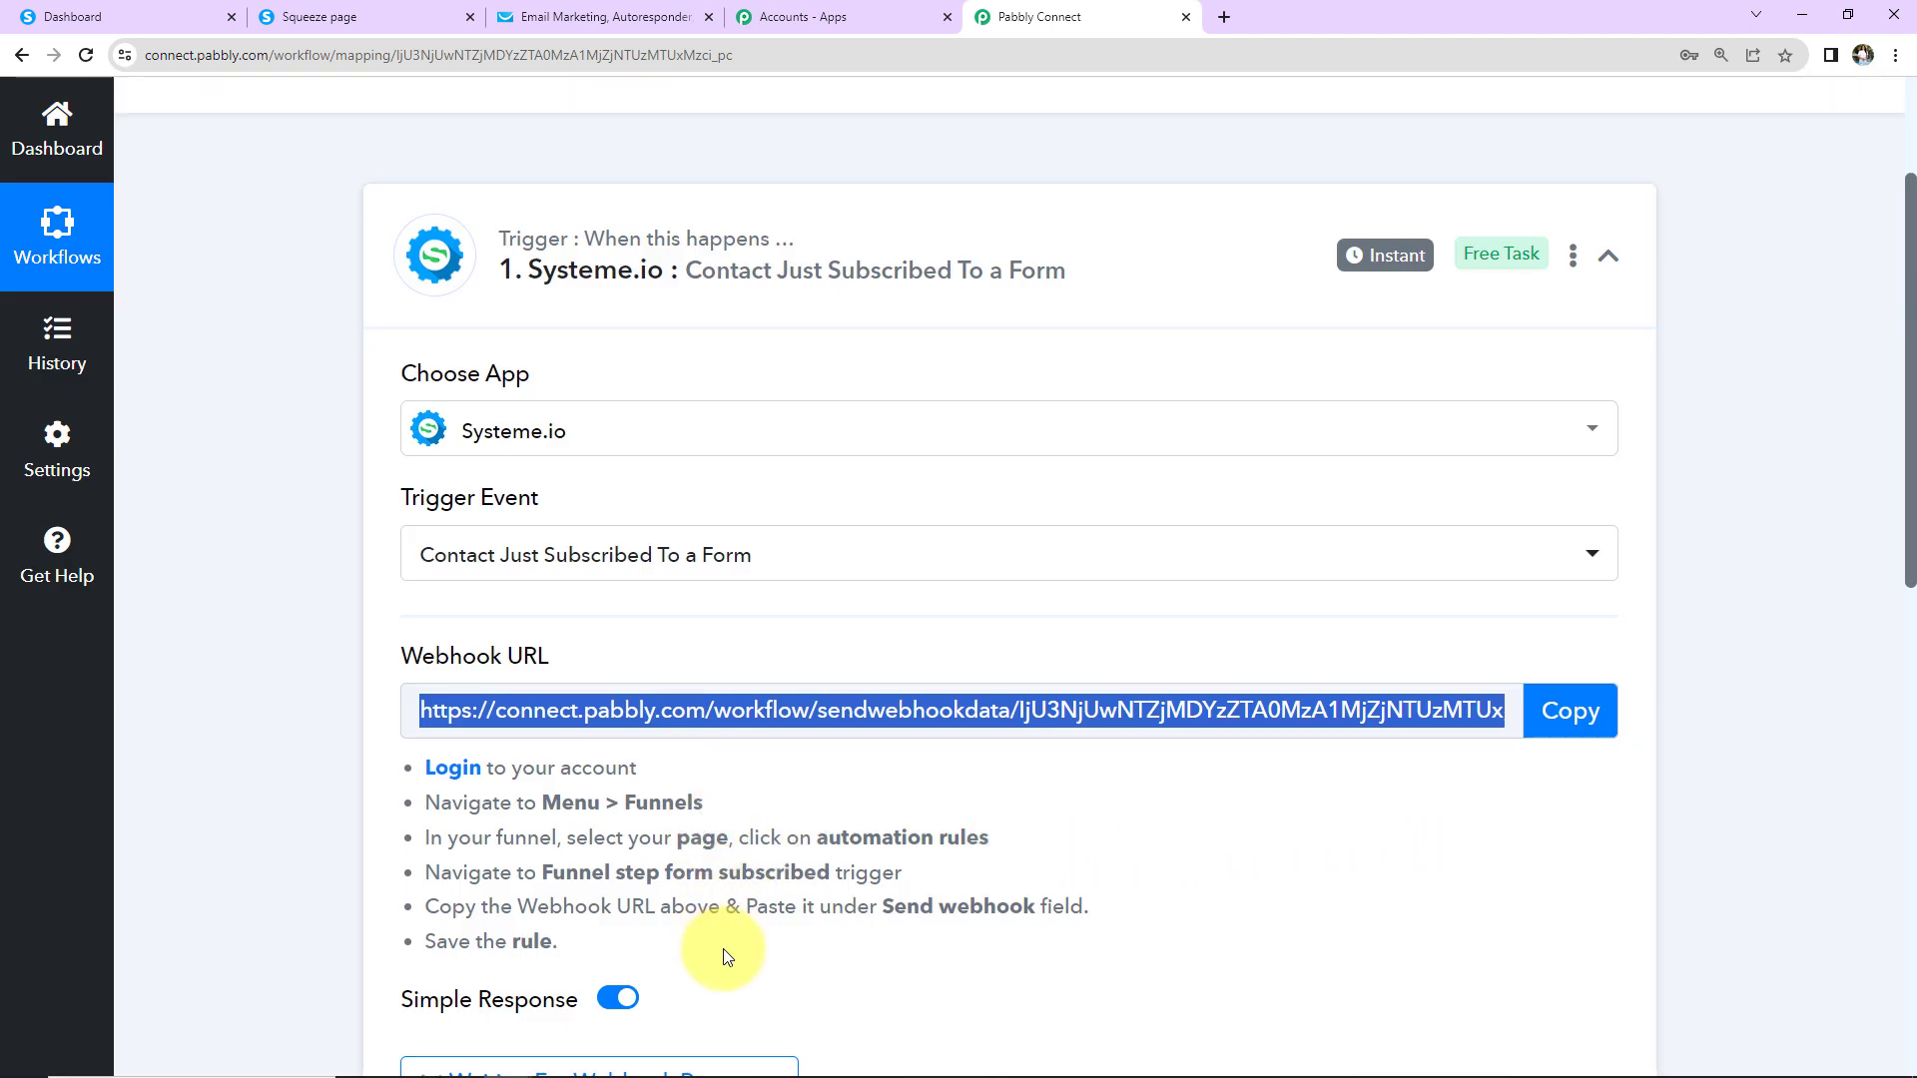
In Systeme.io, open the Lead Form funnel's Squeeze page automation rules
{"action": "left_click", "coordinate": [119, 6]}
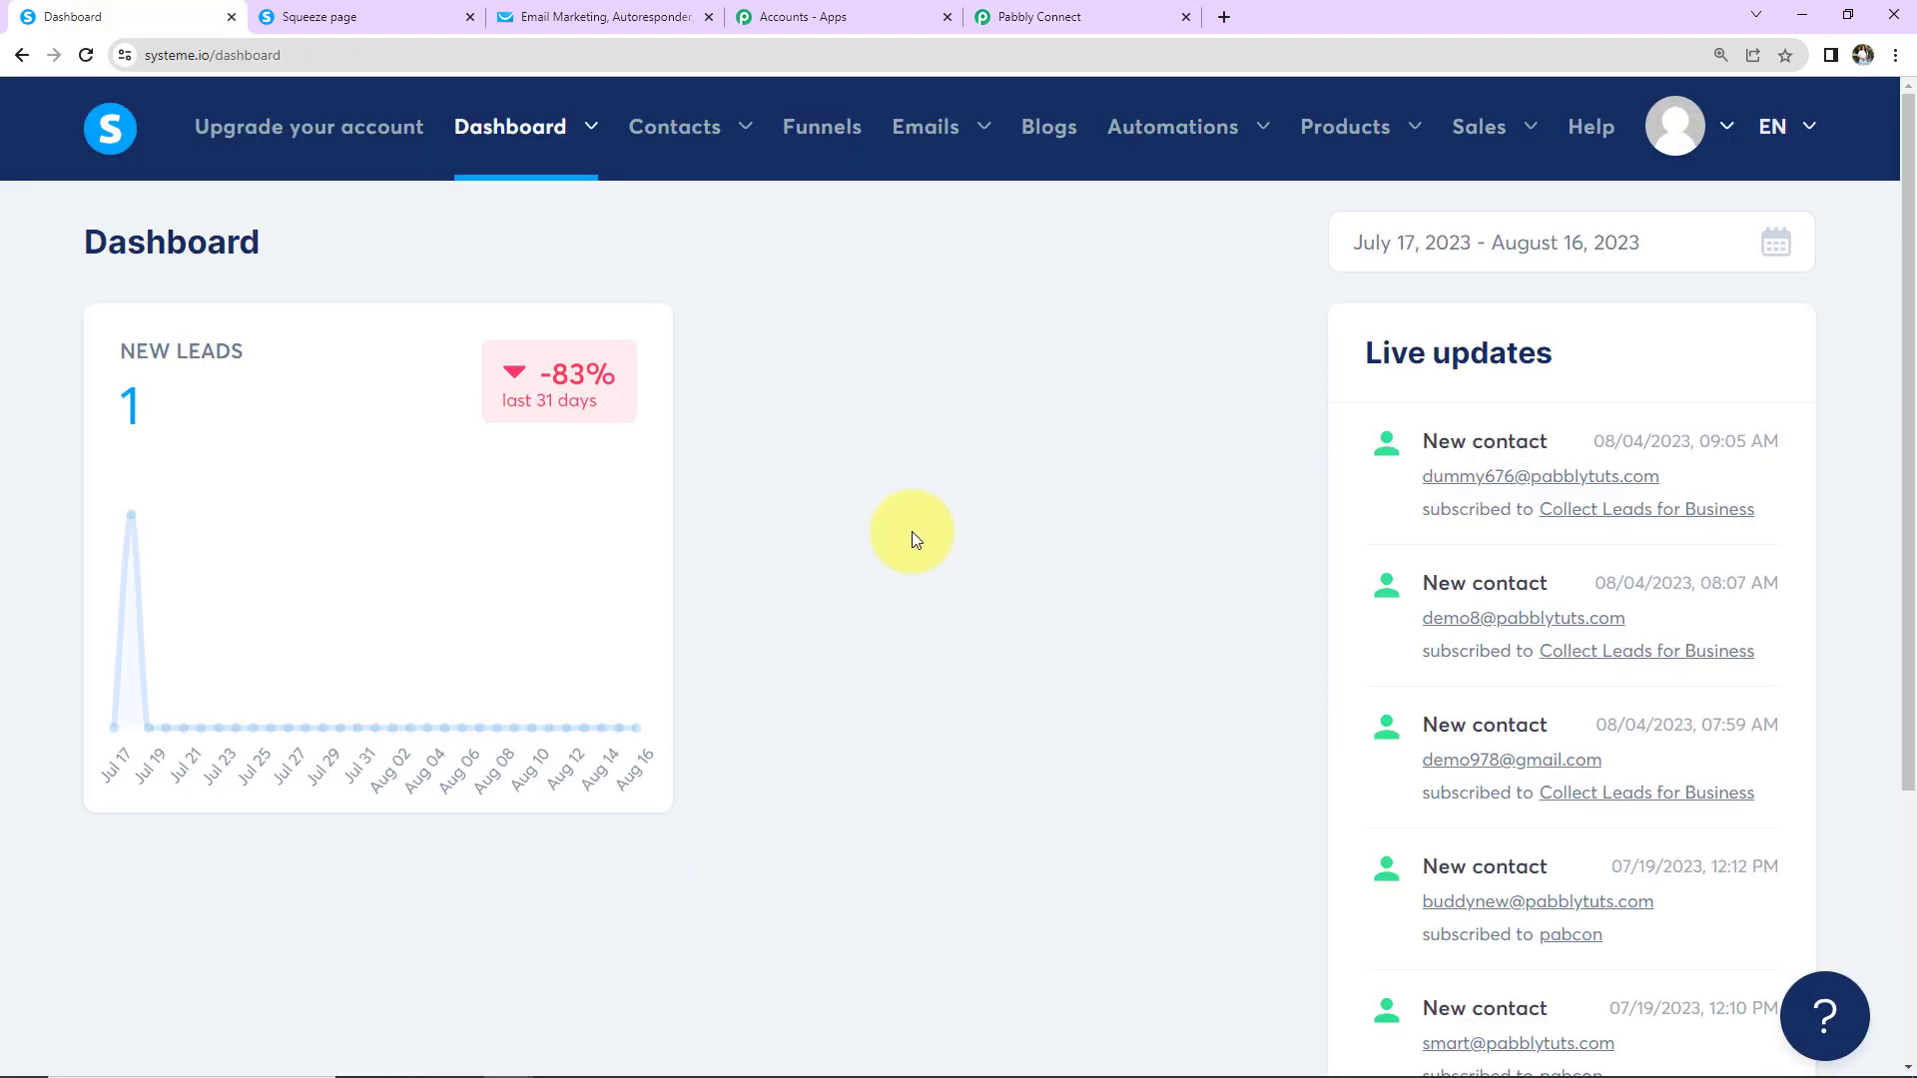
{"action": "left_click", "coordinate": [1034, 24]}
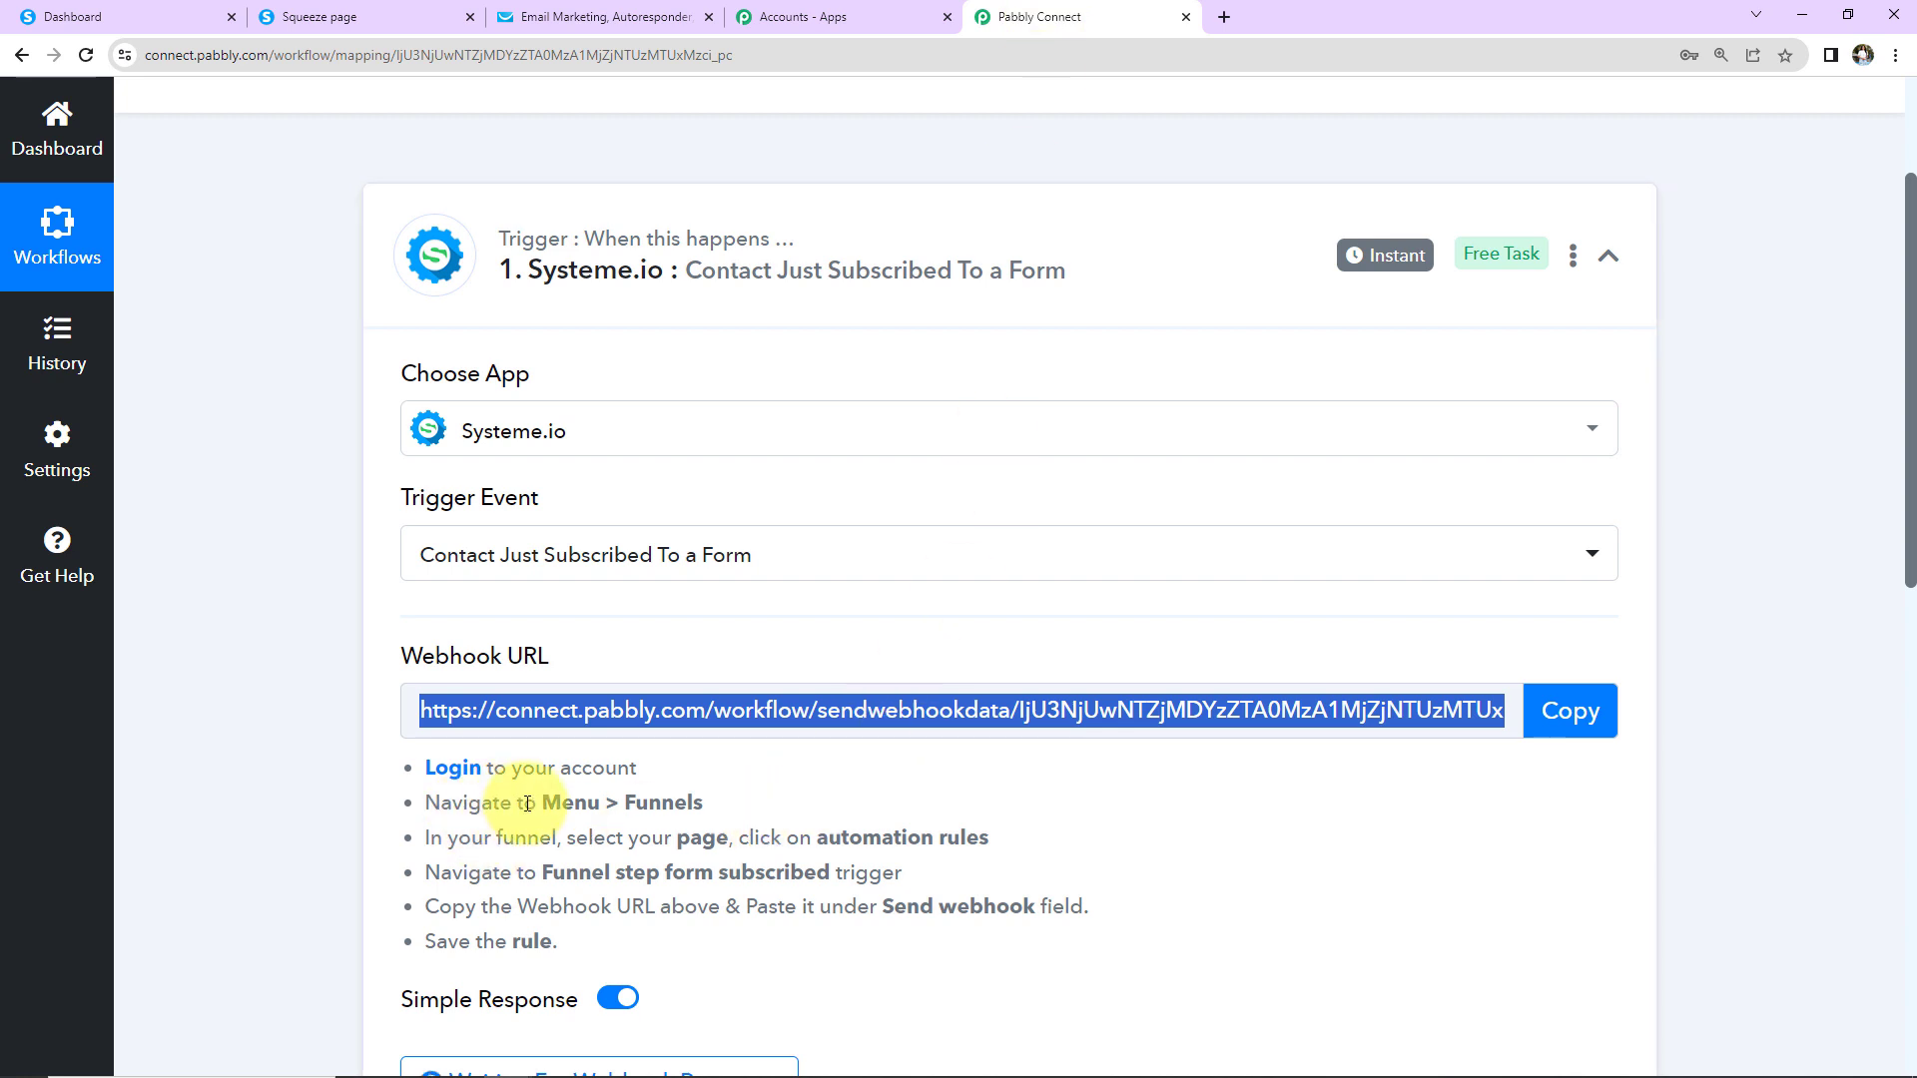
{"action": "left_click", "coordinate": [86, 13]}
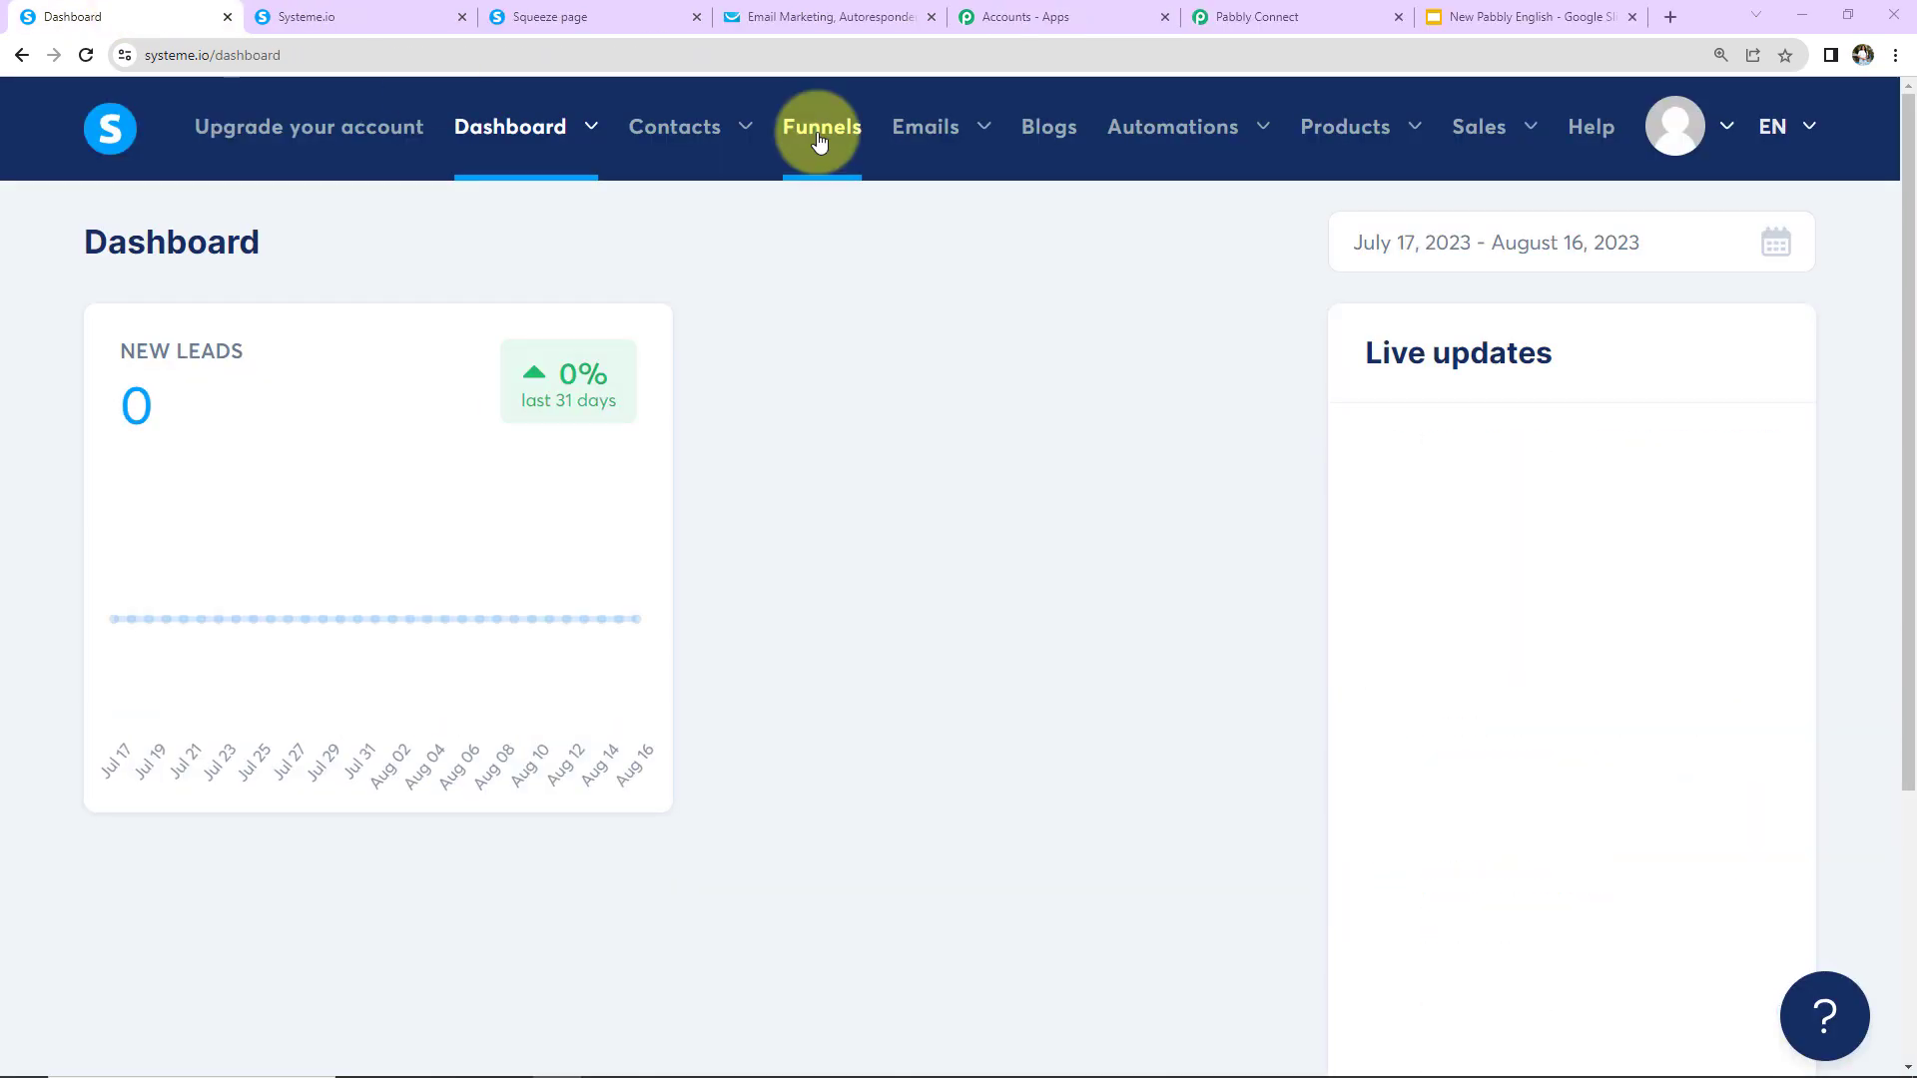
{"action": "left_click", "coordinate": [819, 140]}
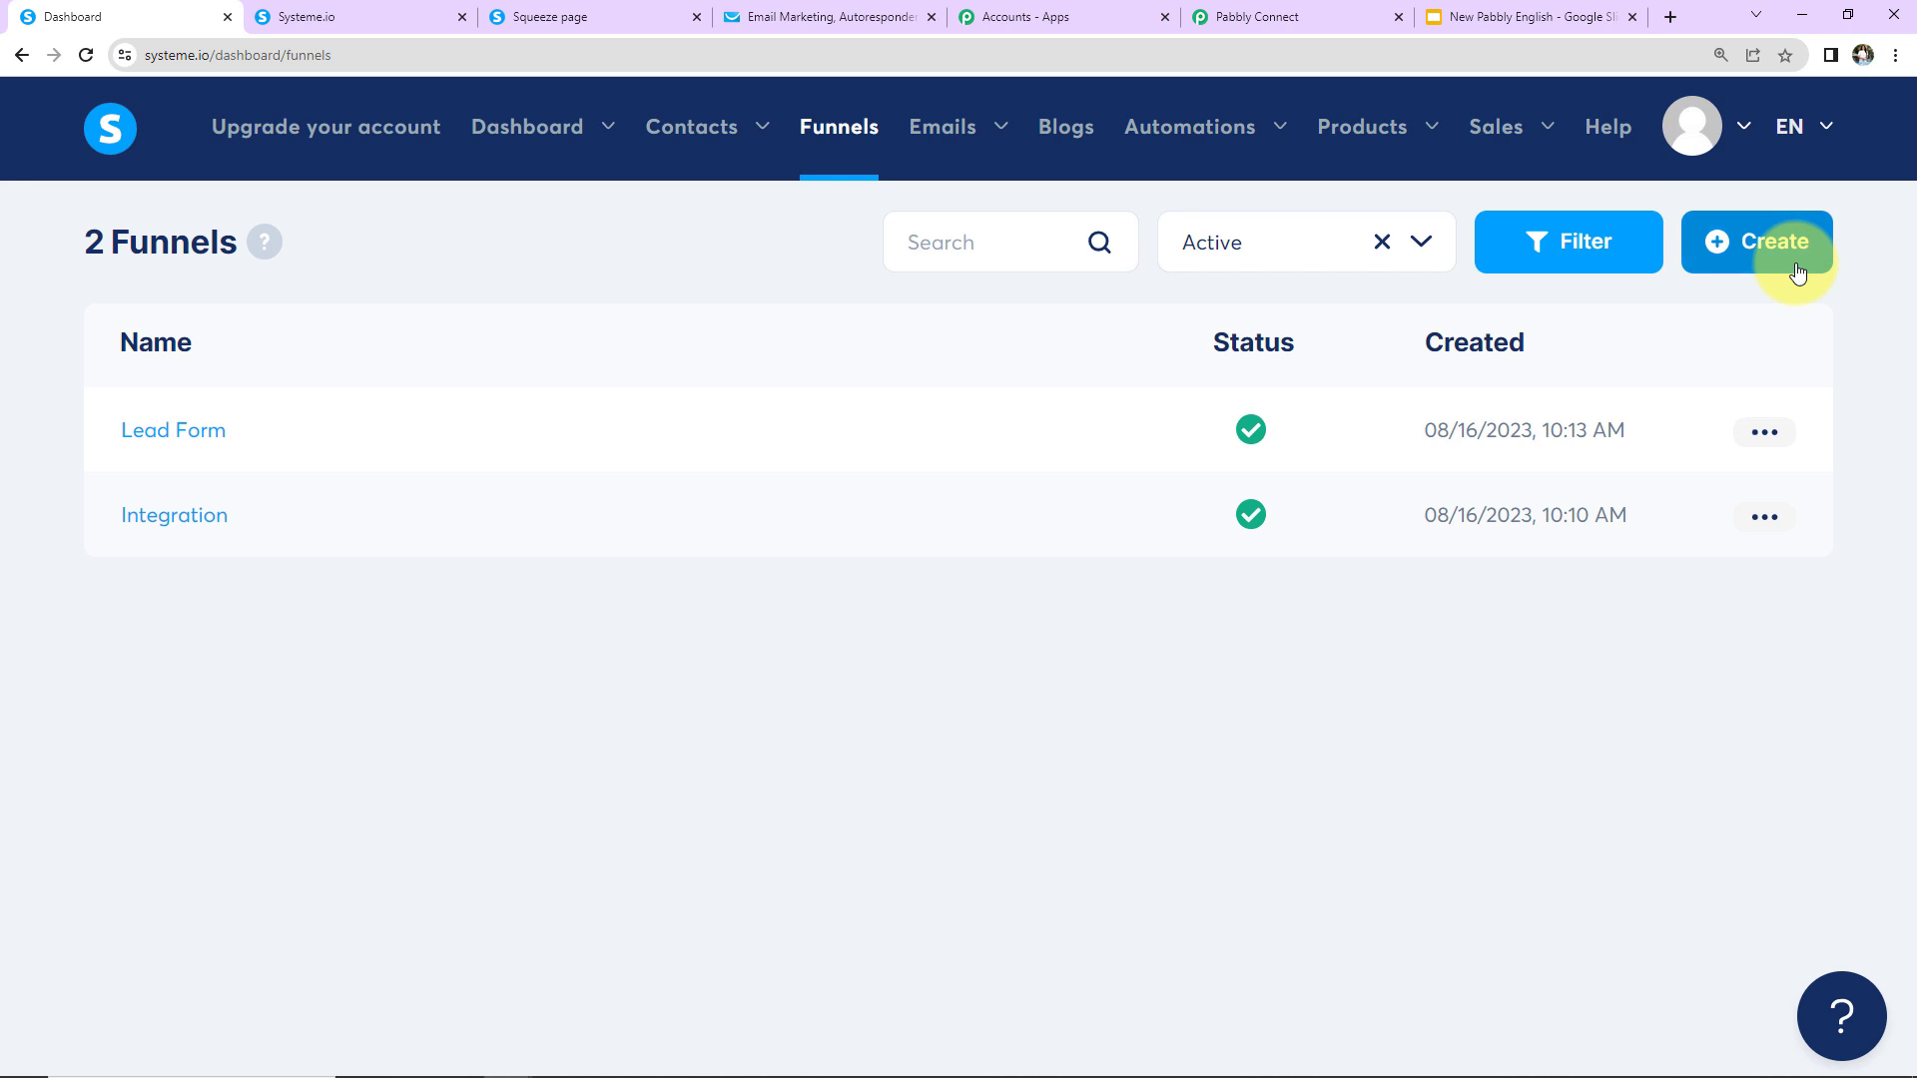
{"action": "left_click", "coordinate": [176, 437]}
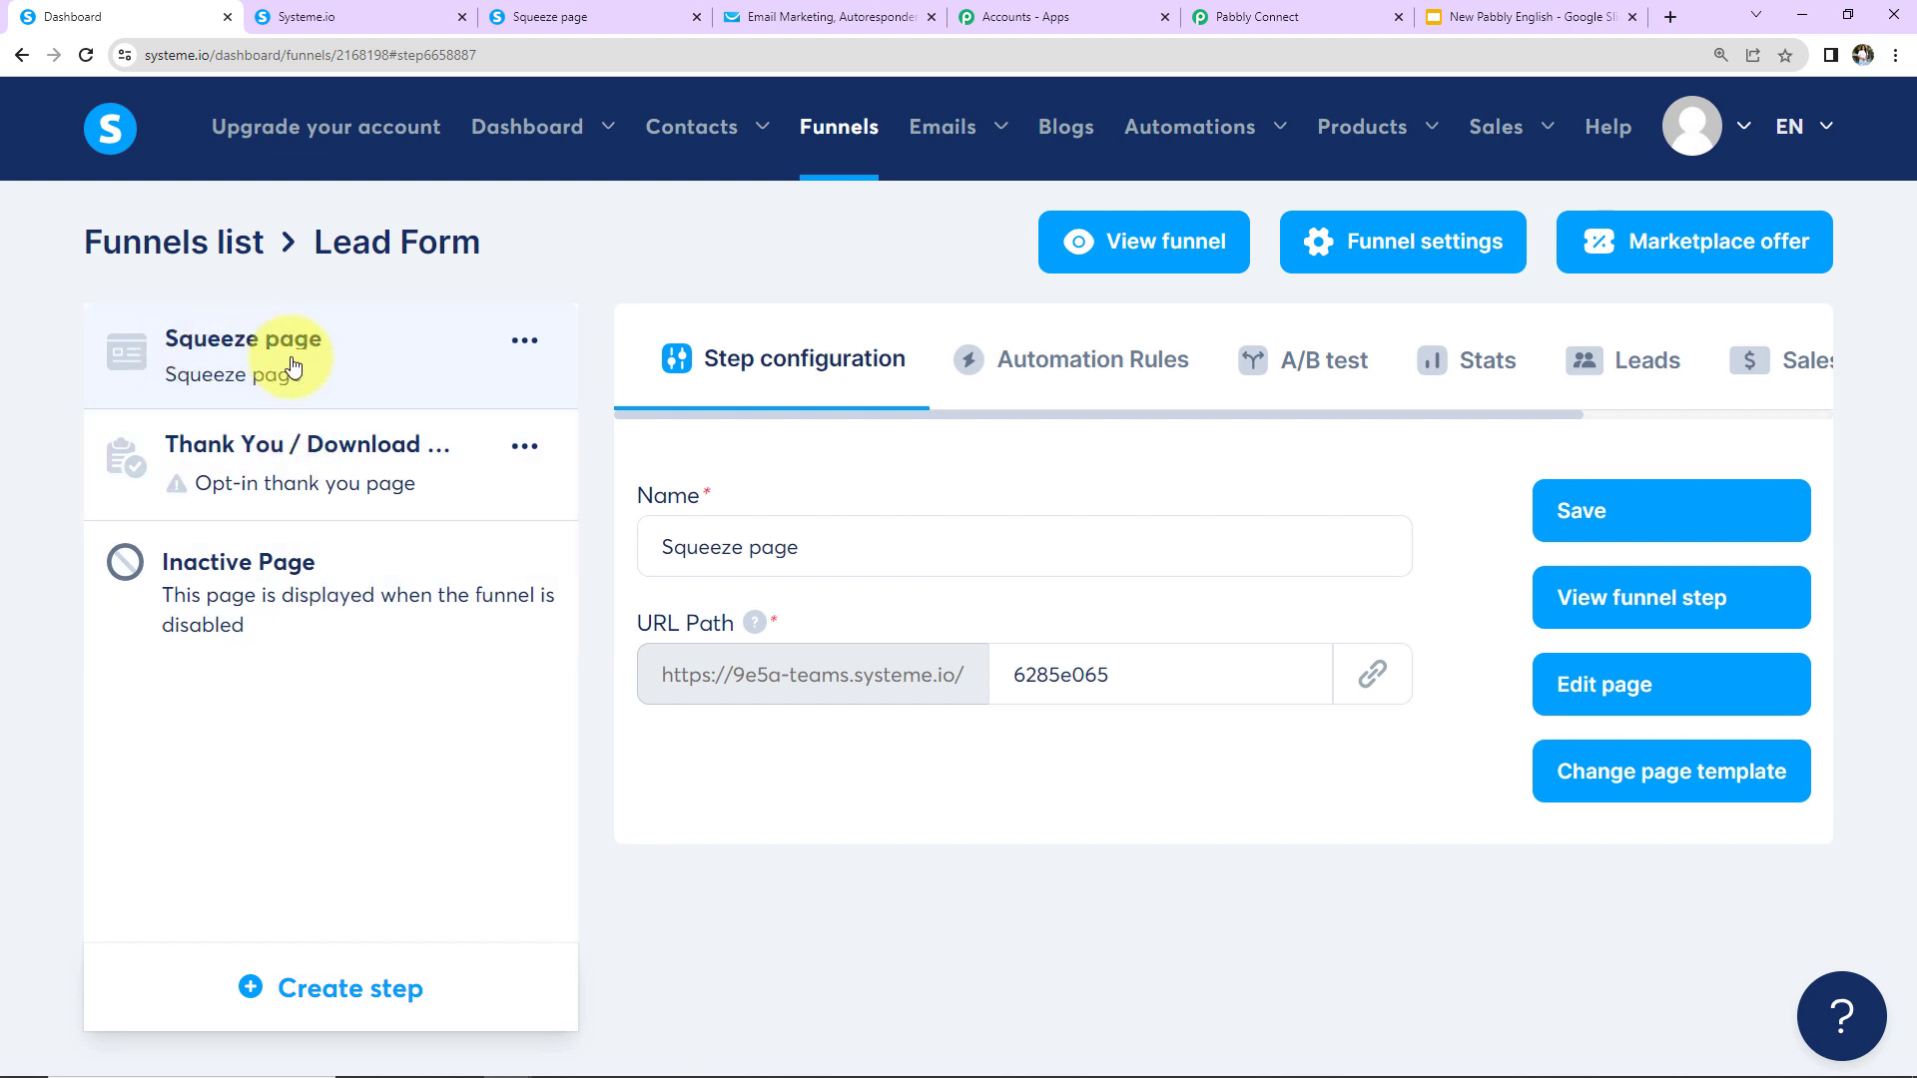
{"action": "left_click", "coordinate": [1117, 371]}
{"action": "scroll", "coordinate": [1113, 548], "scroll_direction": "down", "scroll_amount": 3}
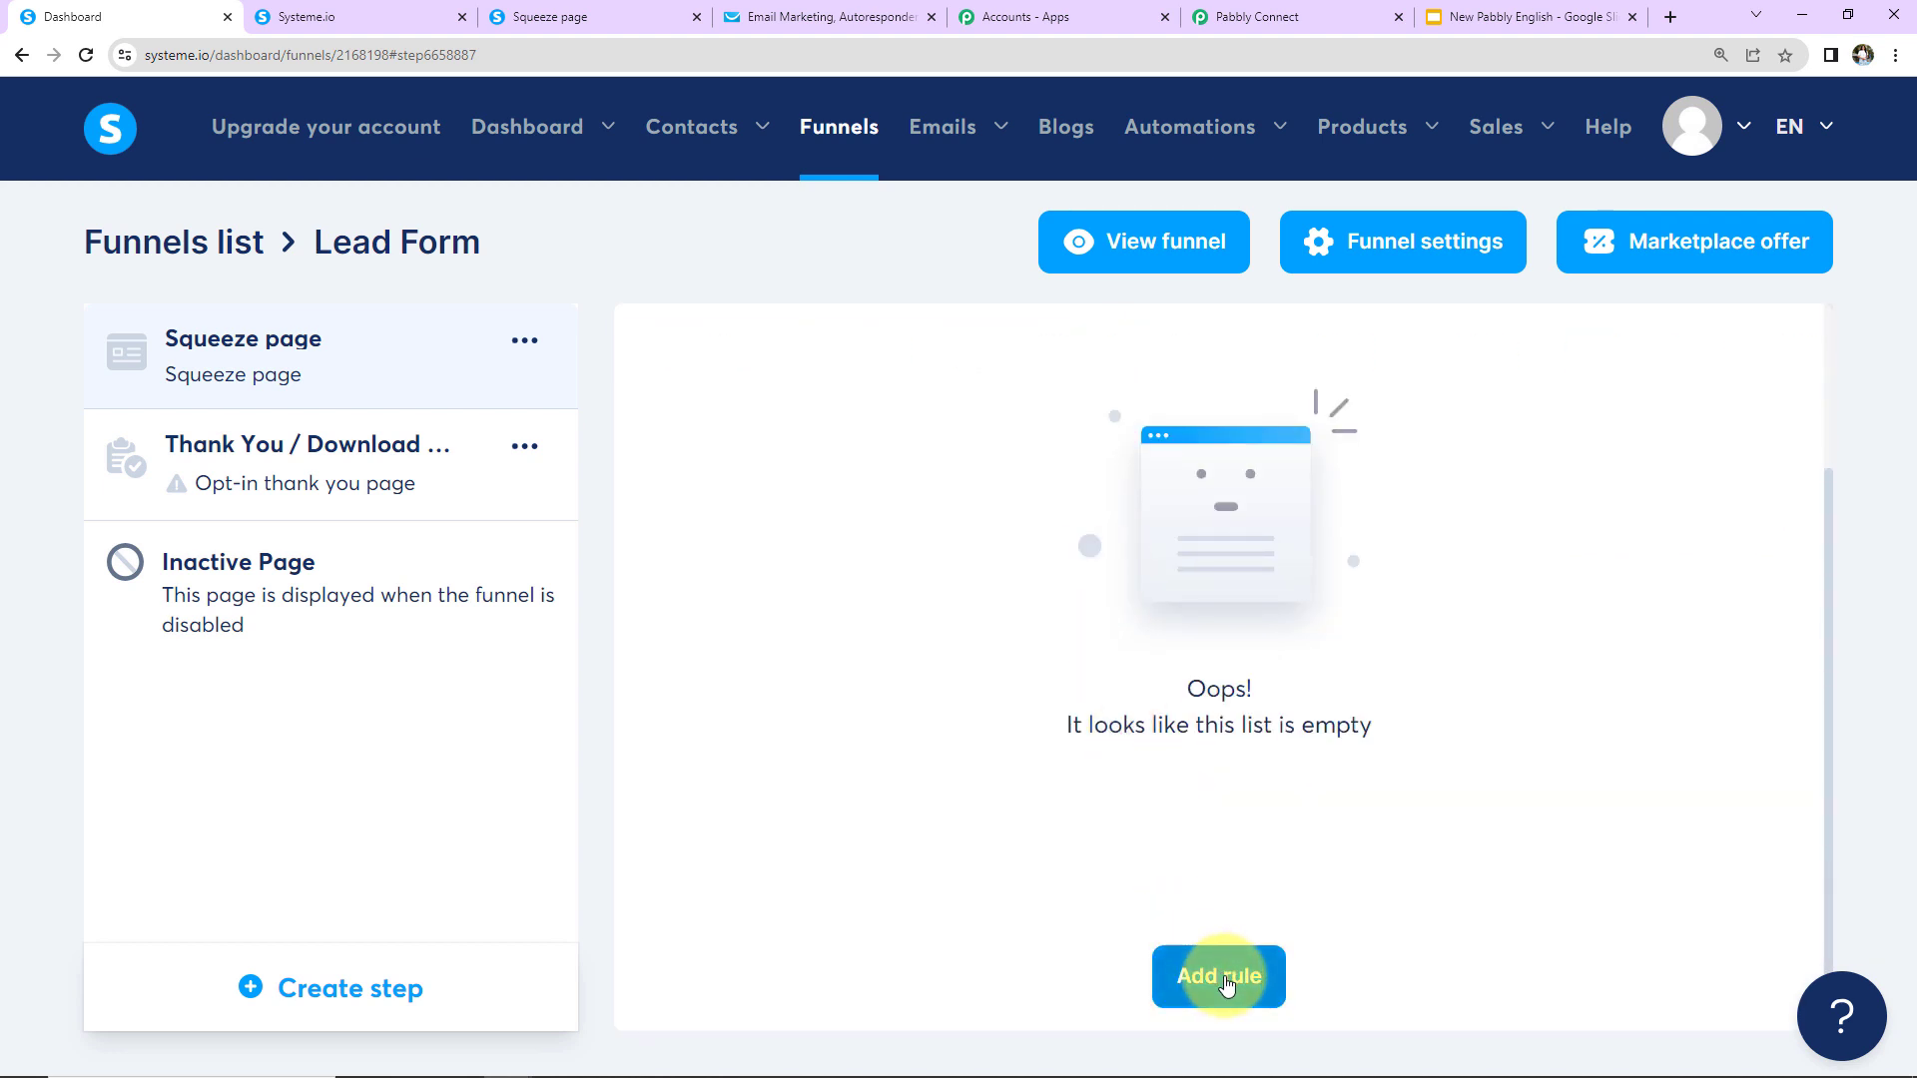
Add a Funnel step form subscribed rule and open it for editing
{"action": "left_click", "coordinate": [1227, 986]}
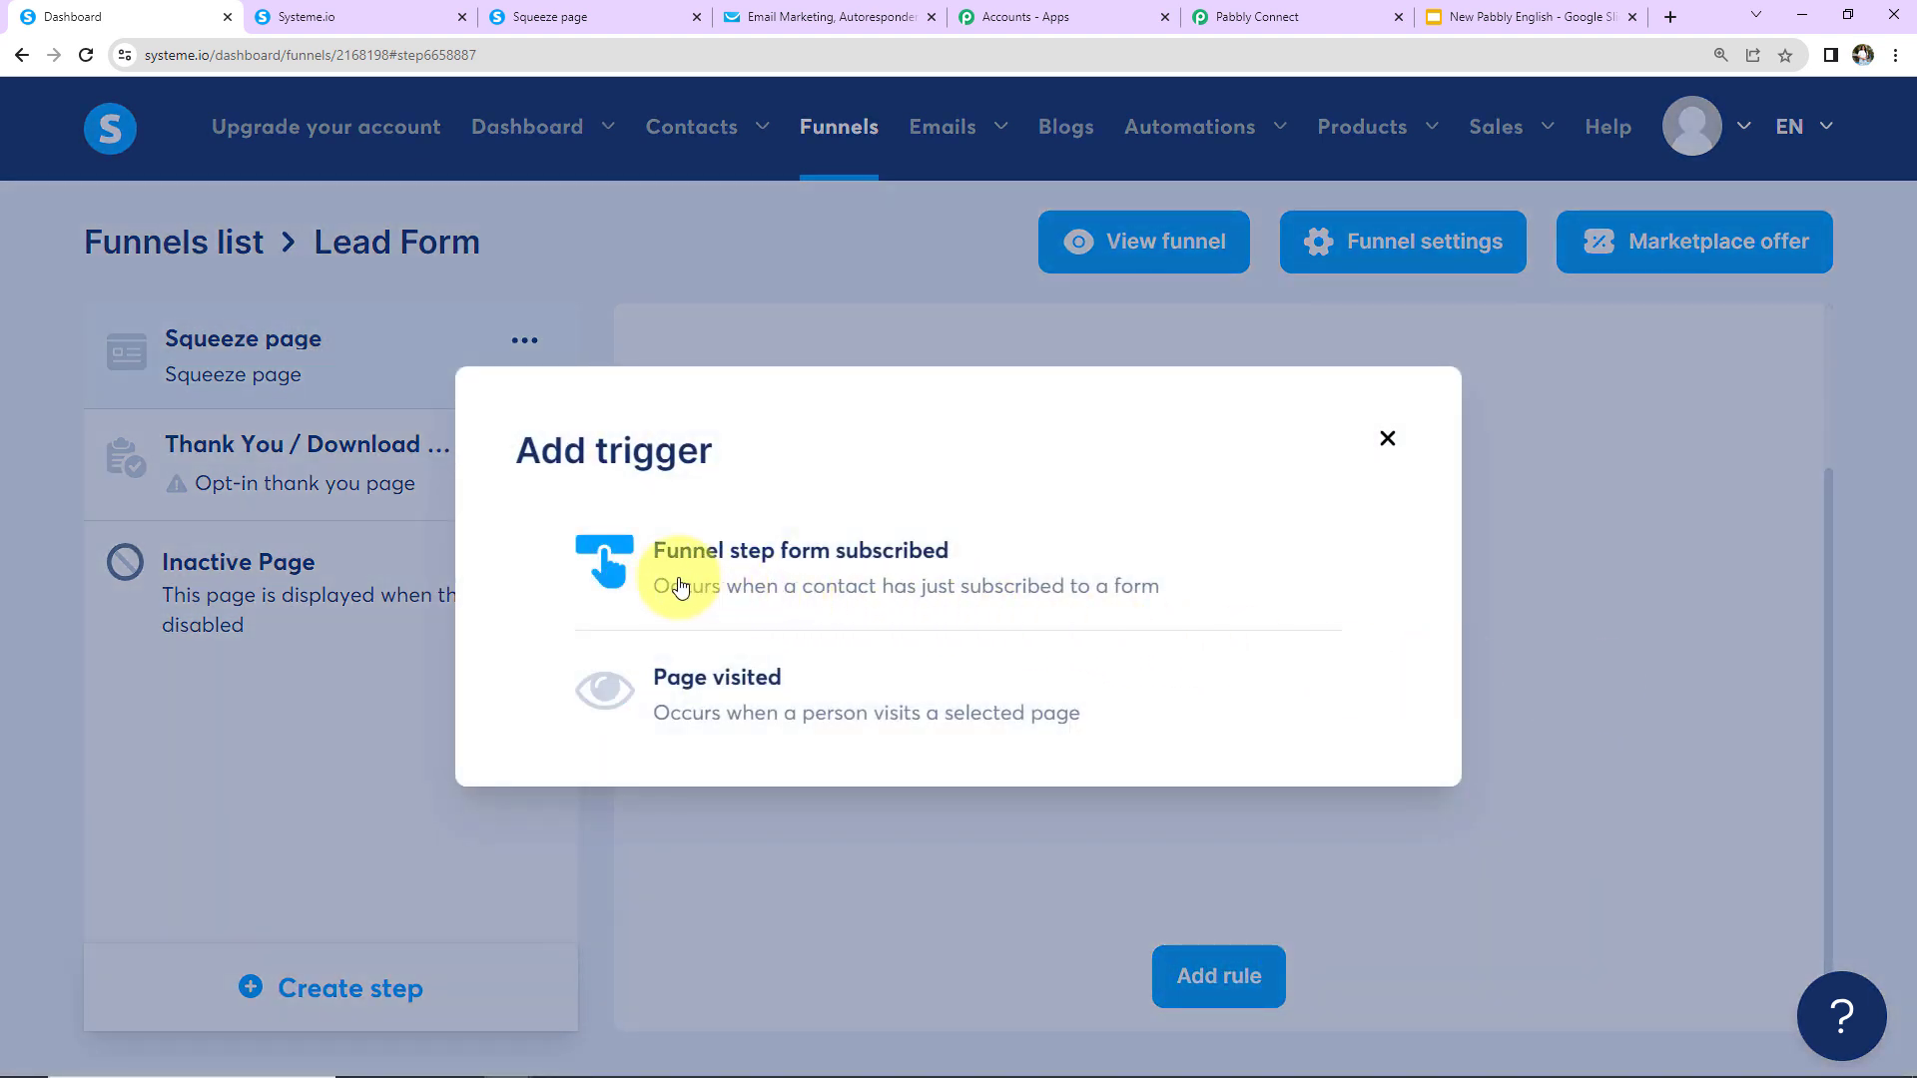
{"action": "left_click", "coordinate": [906, 563]}
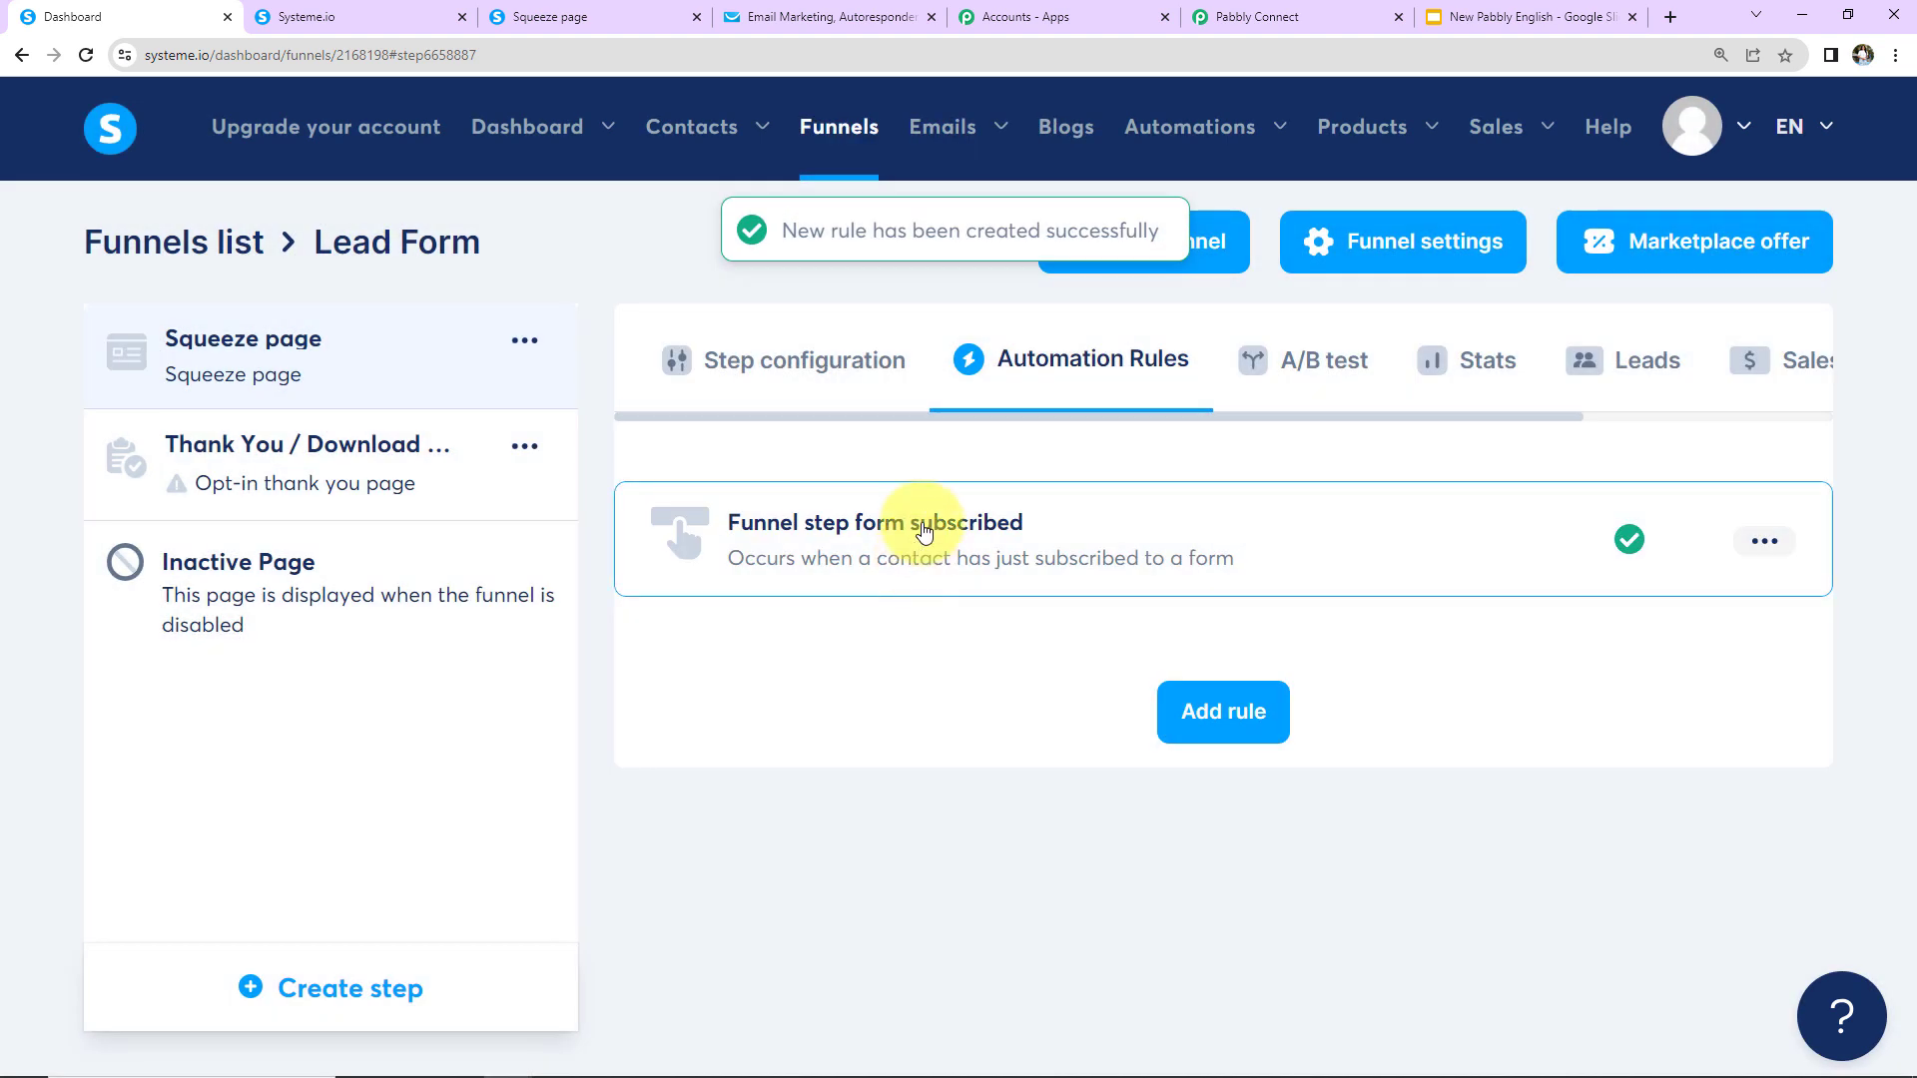
{"action": "left_click", "coordinate": [924, 533]}
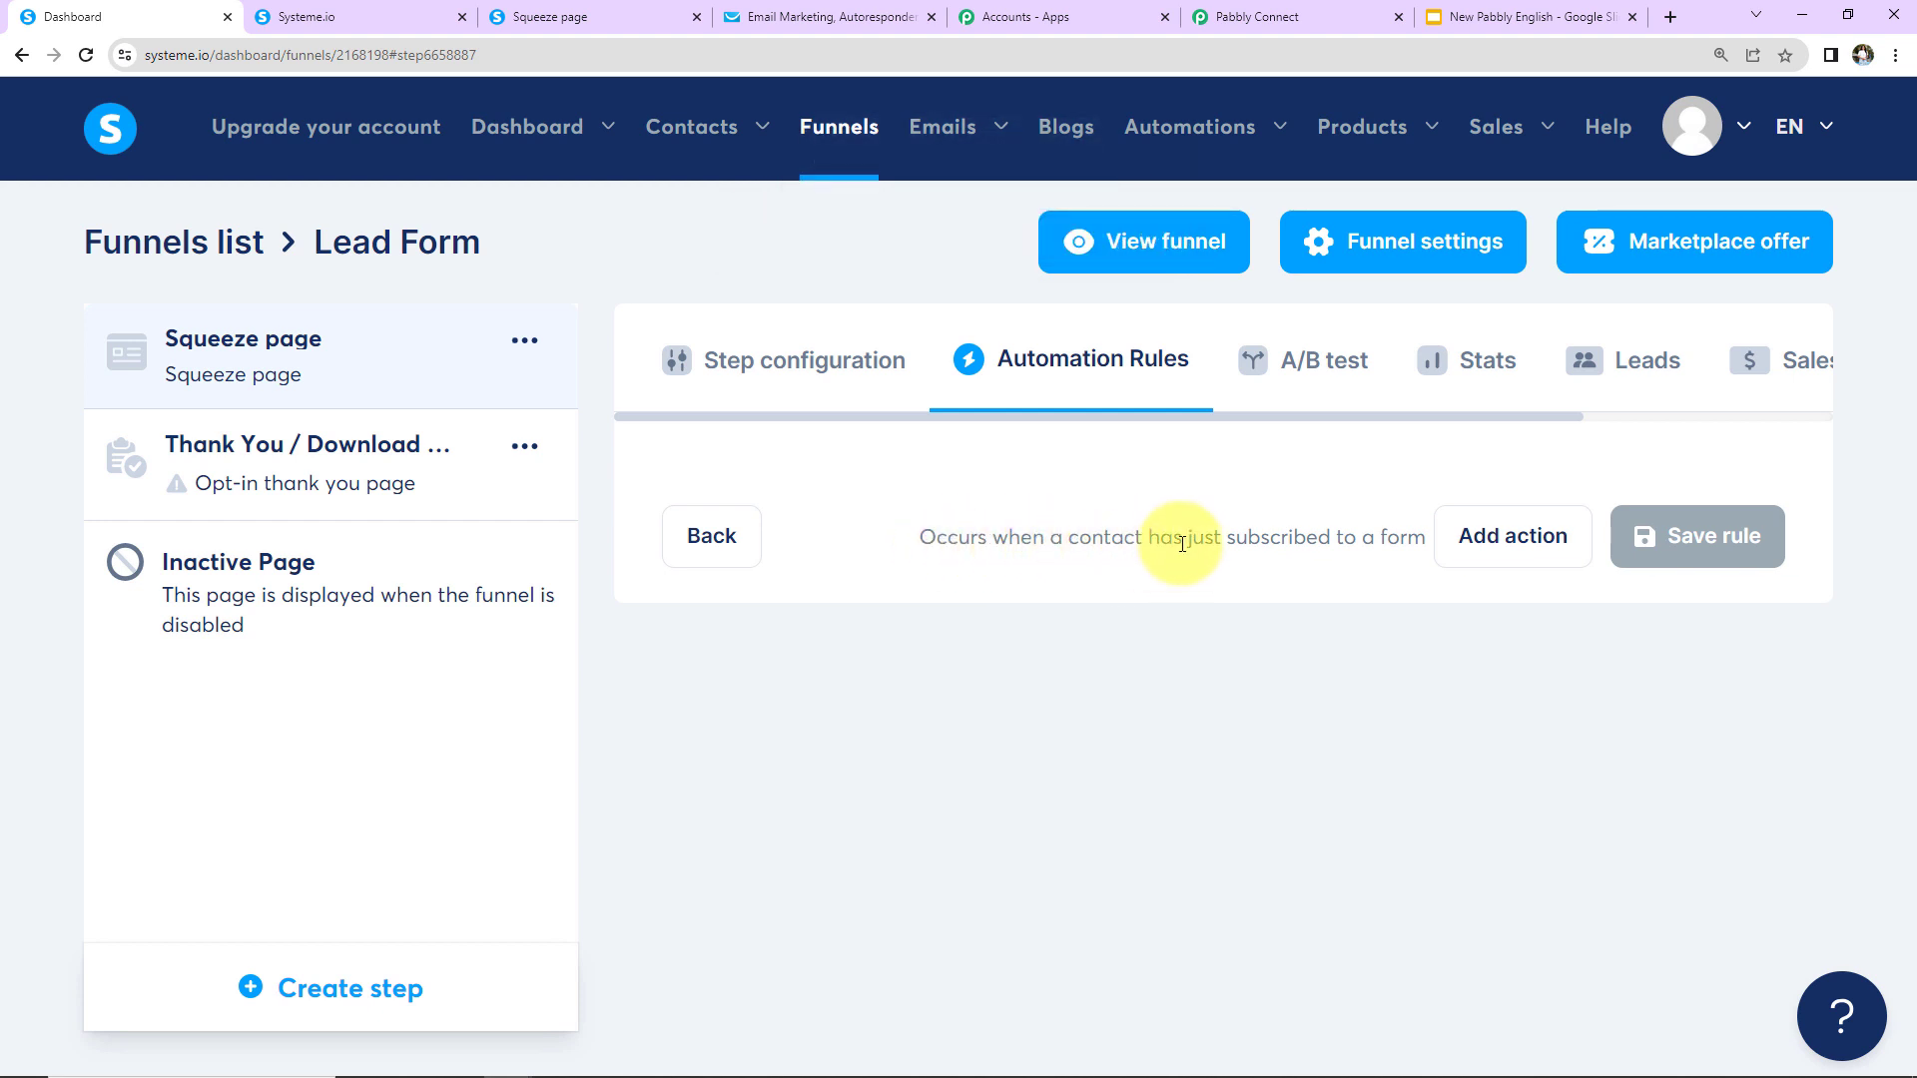
Add a Send webhook action to the automation rule
{"action": "left_click", "coordinate": [1480, 536]}
{"action": "scroll", "coordinate": [1440, 590], "scroll_direction": "down", "scroll_amount": 3}
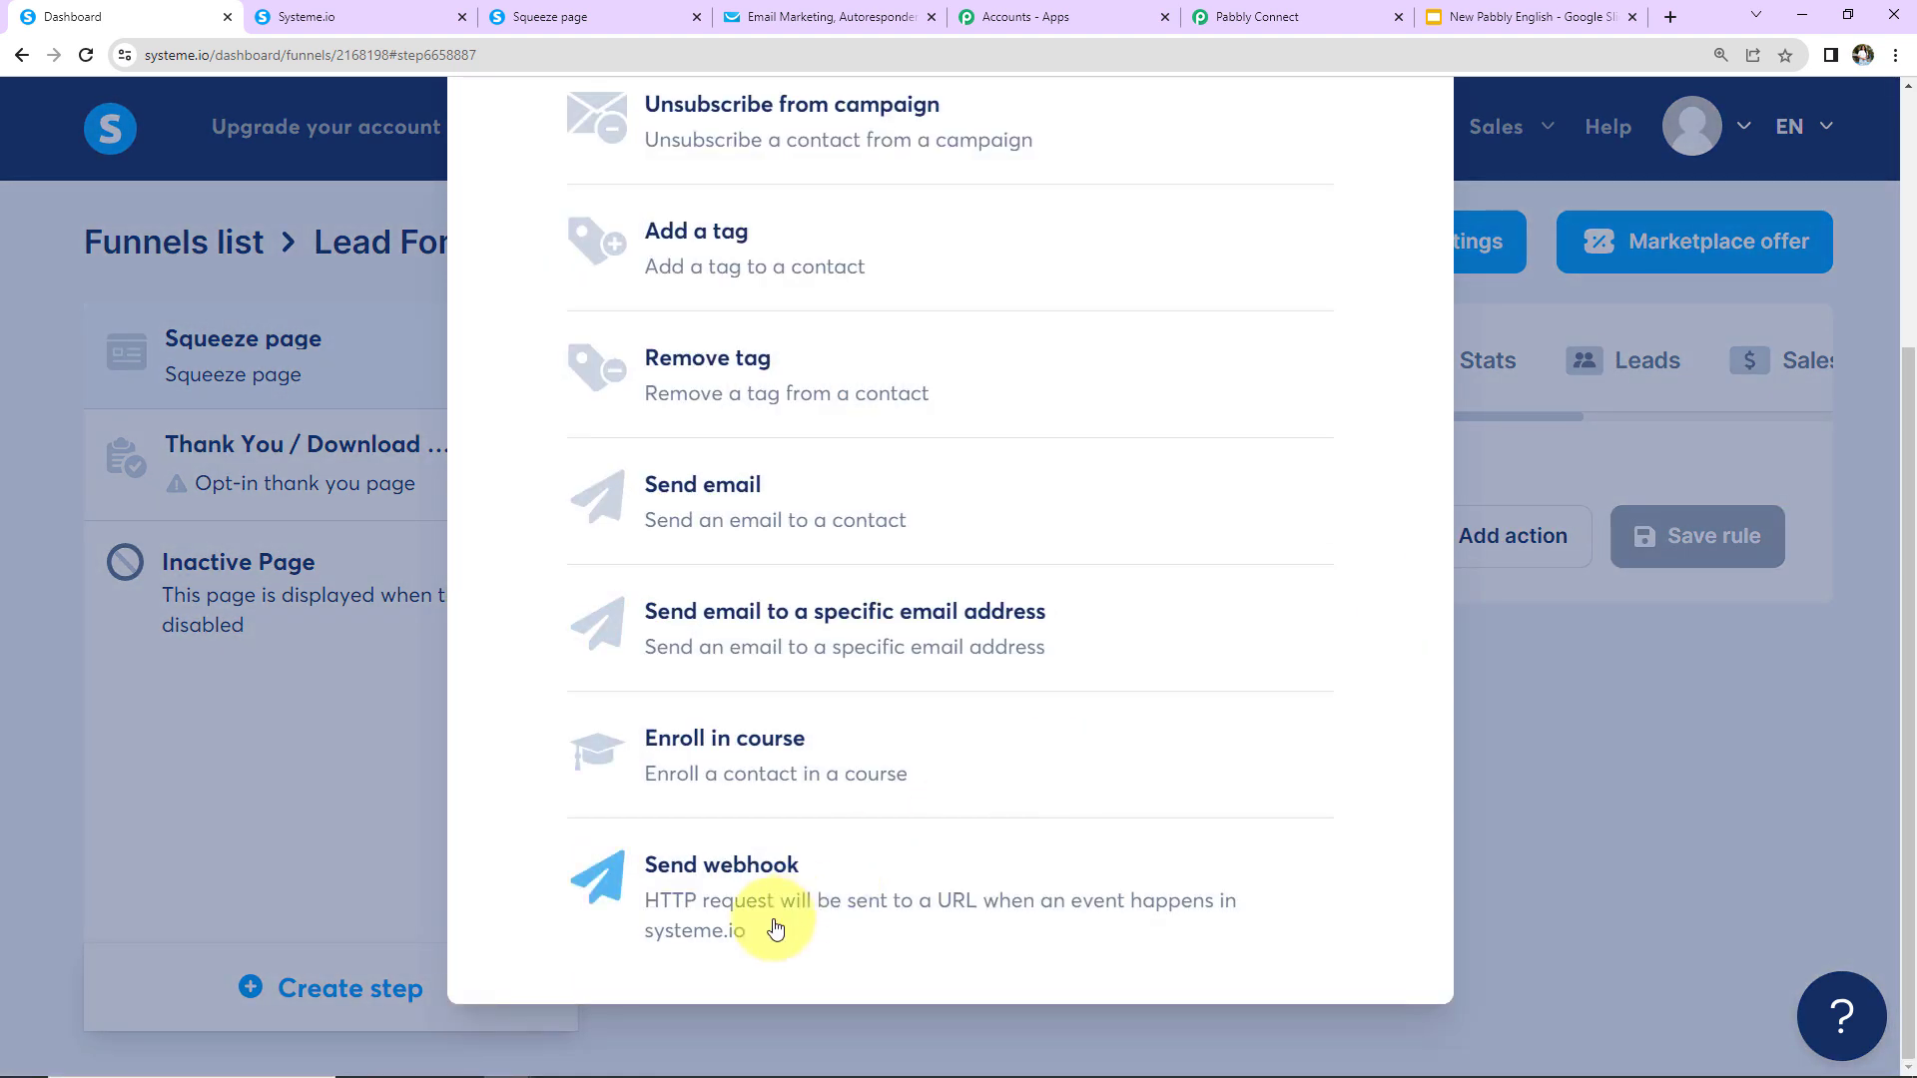
{"action": "left_click", "coordinate": [736, 901]}
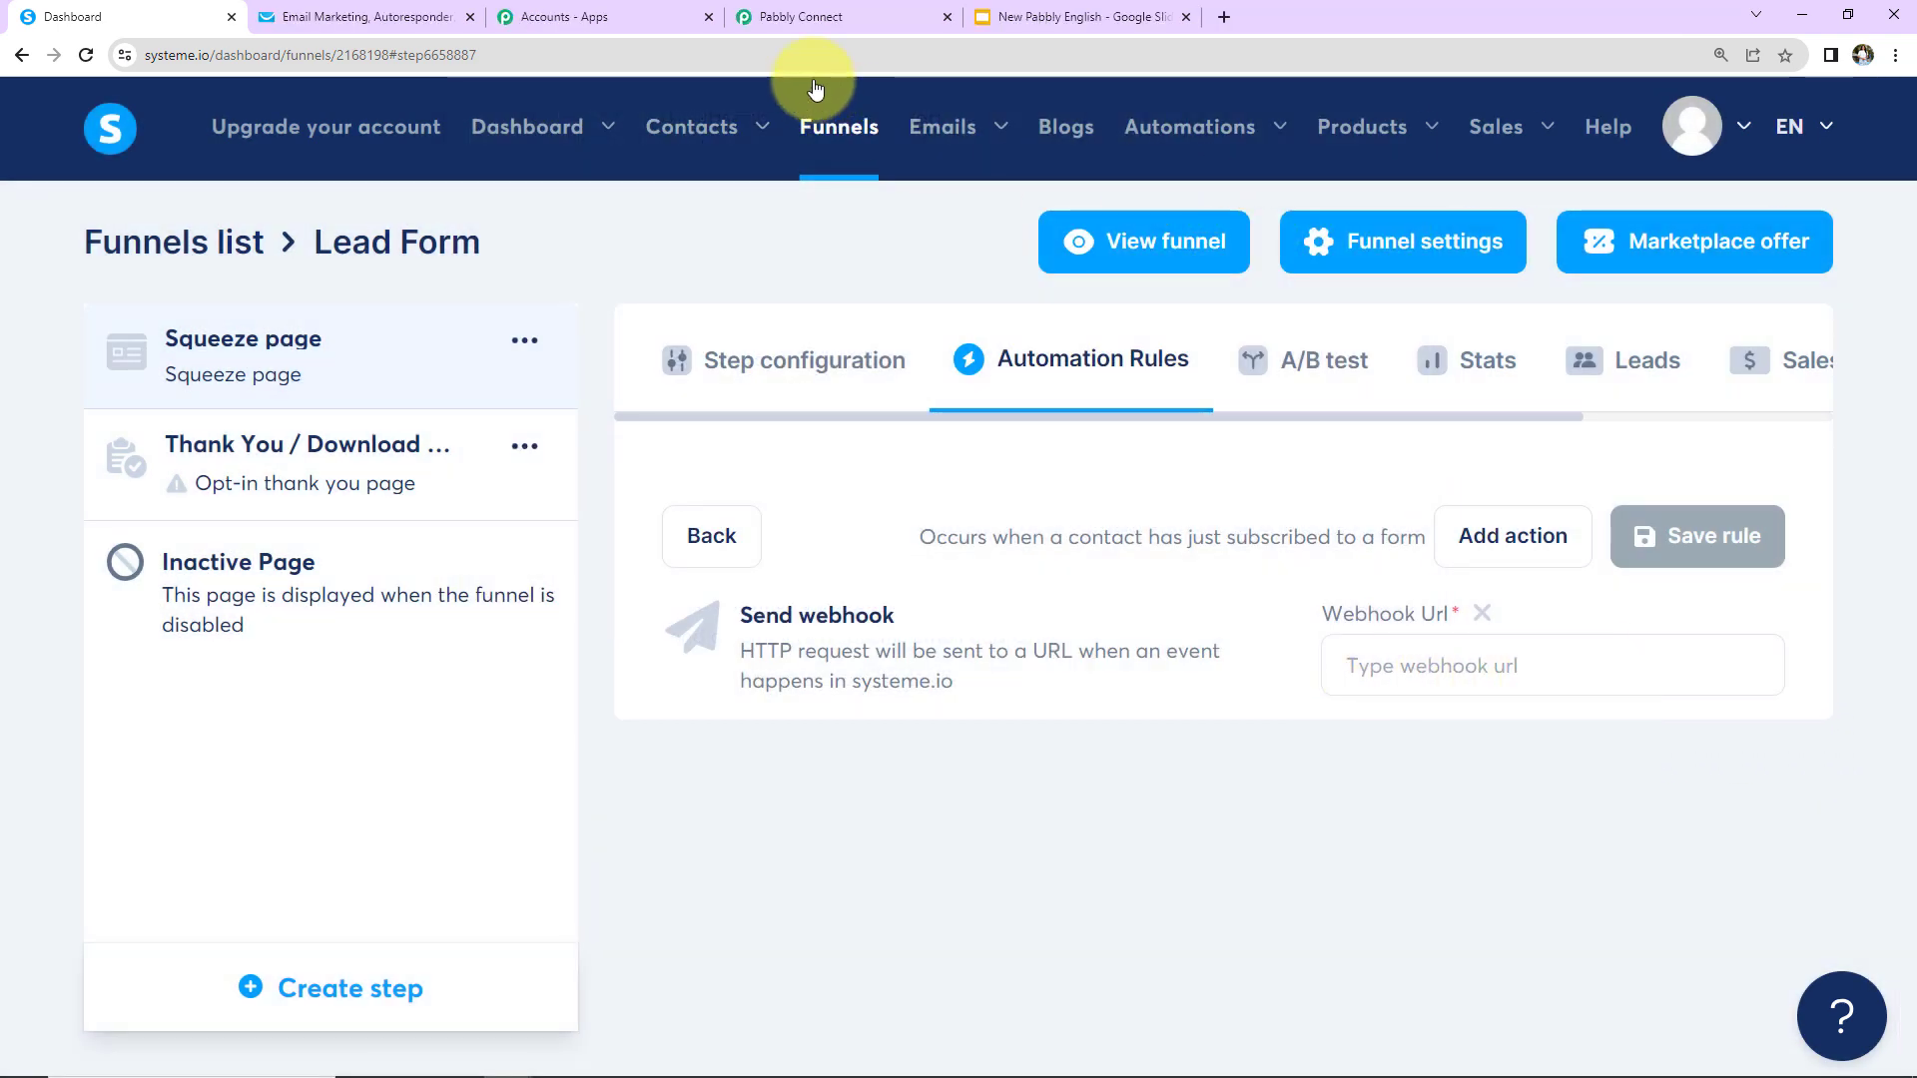
Paste the Pabbly webhook URL into the Send webhook action and save the rule
{"action": "left_click", "coordinate": [789, 16]}
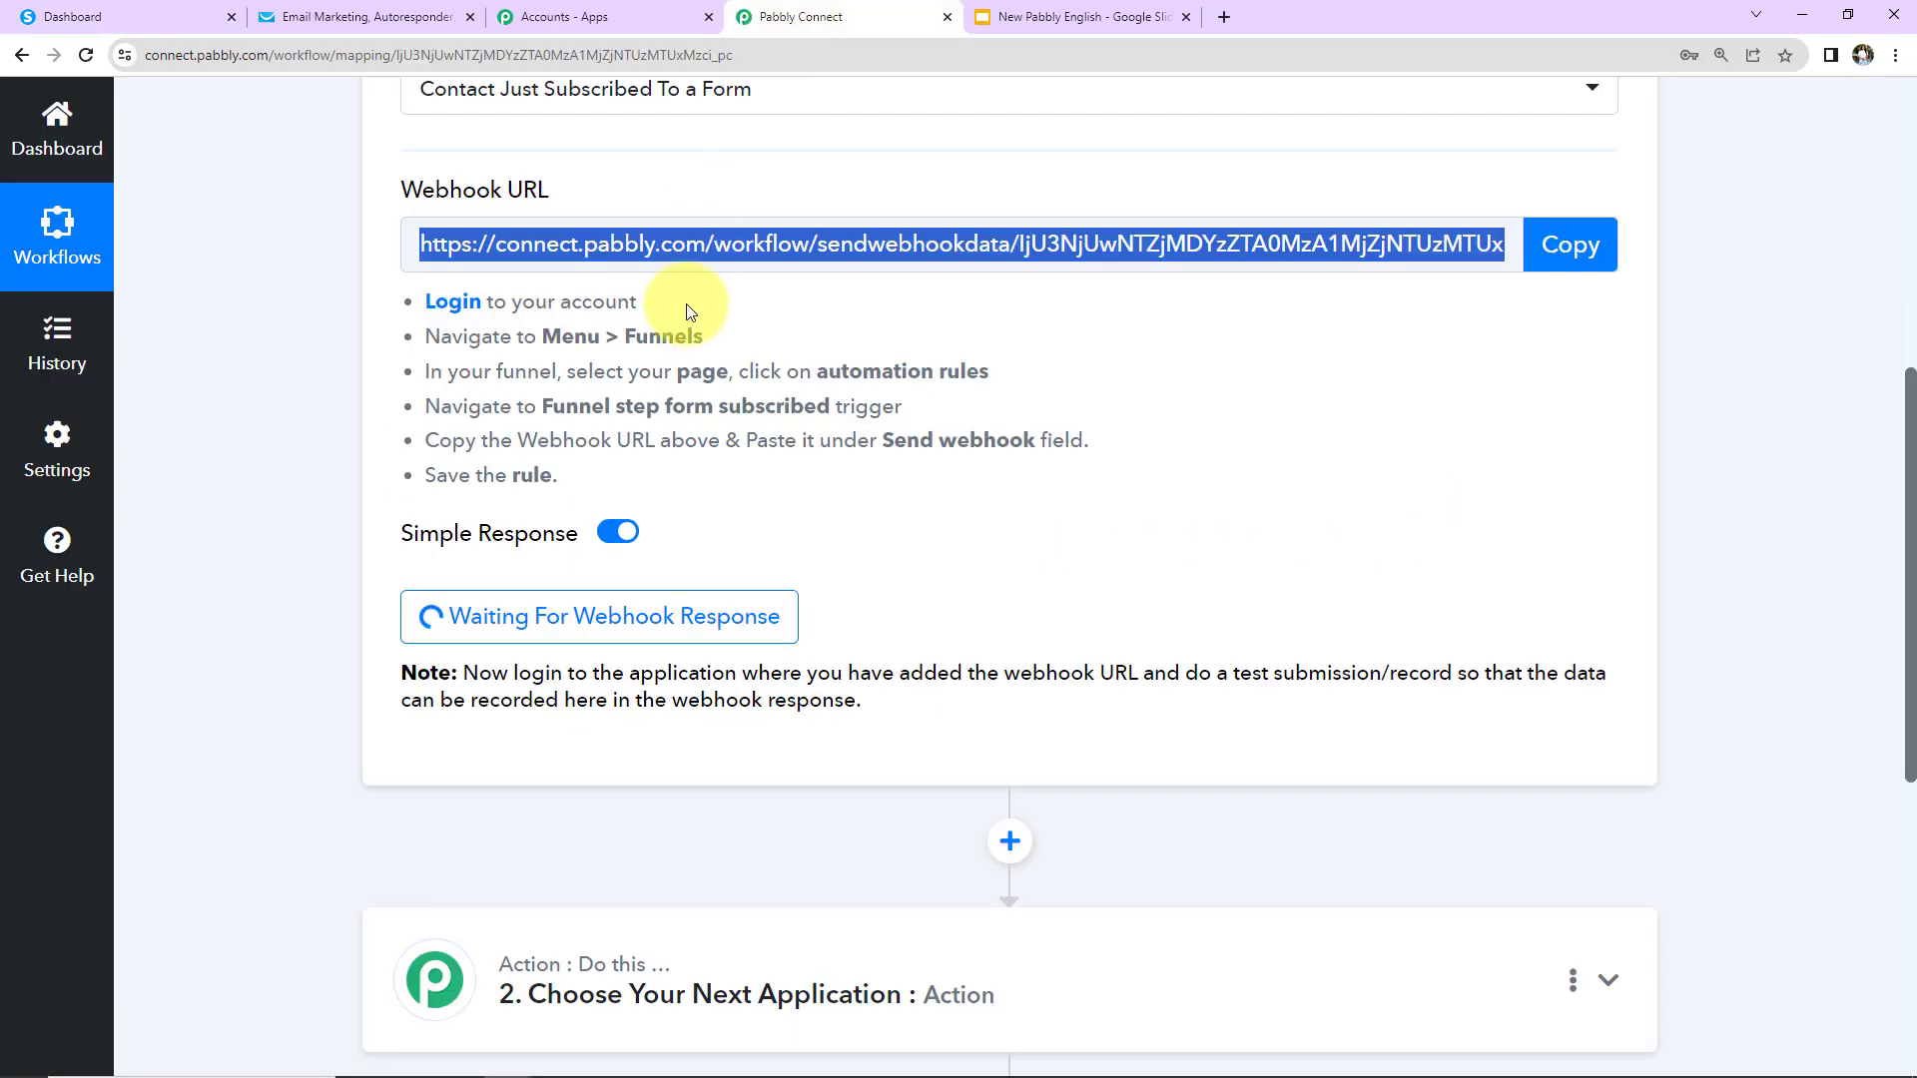
{"action": "left_click", "coordinate": [1588, 245]}
{"action": "left_click", "coordinate": [62, 17]}
{"action": "left_click", "coordinate": [1476, 681]}
{"action": "key", "text": "ctrl+v"}
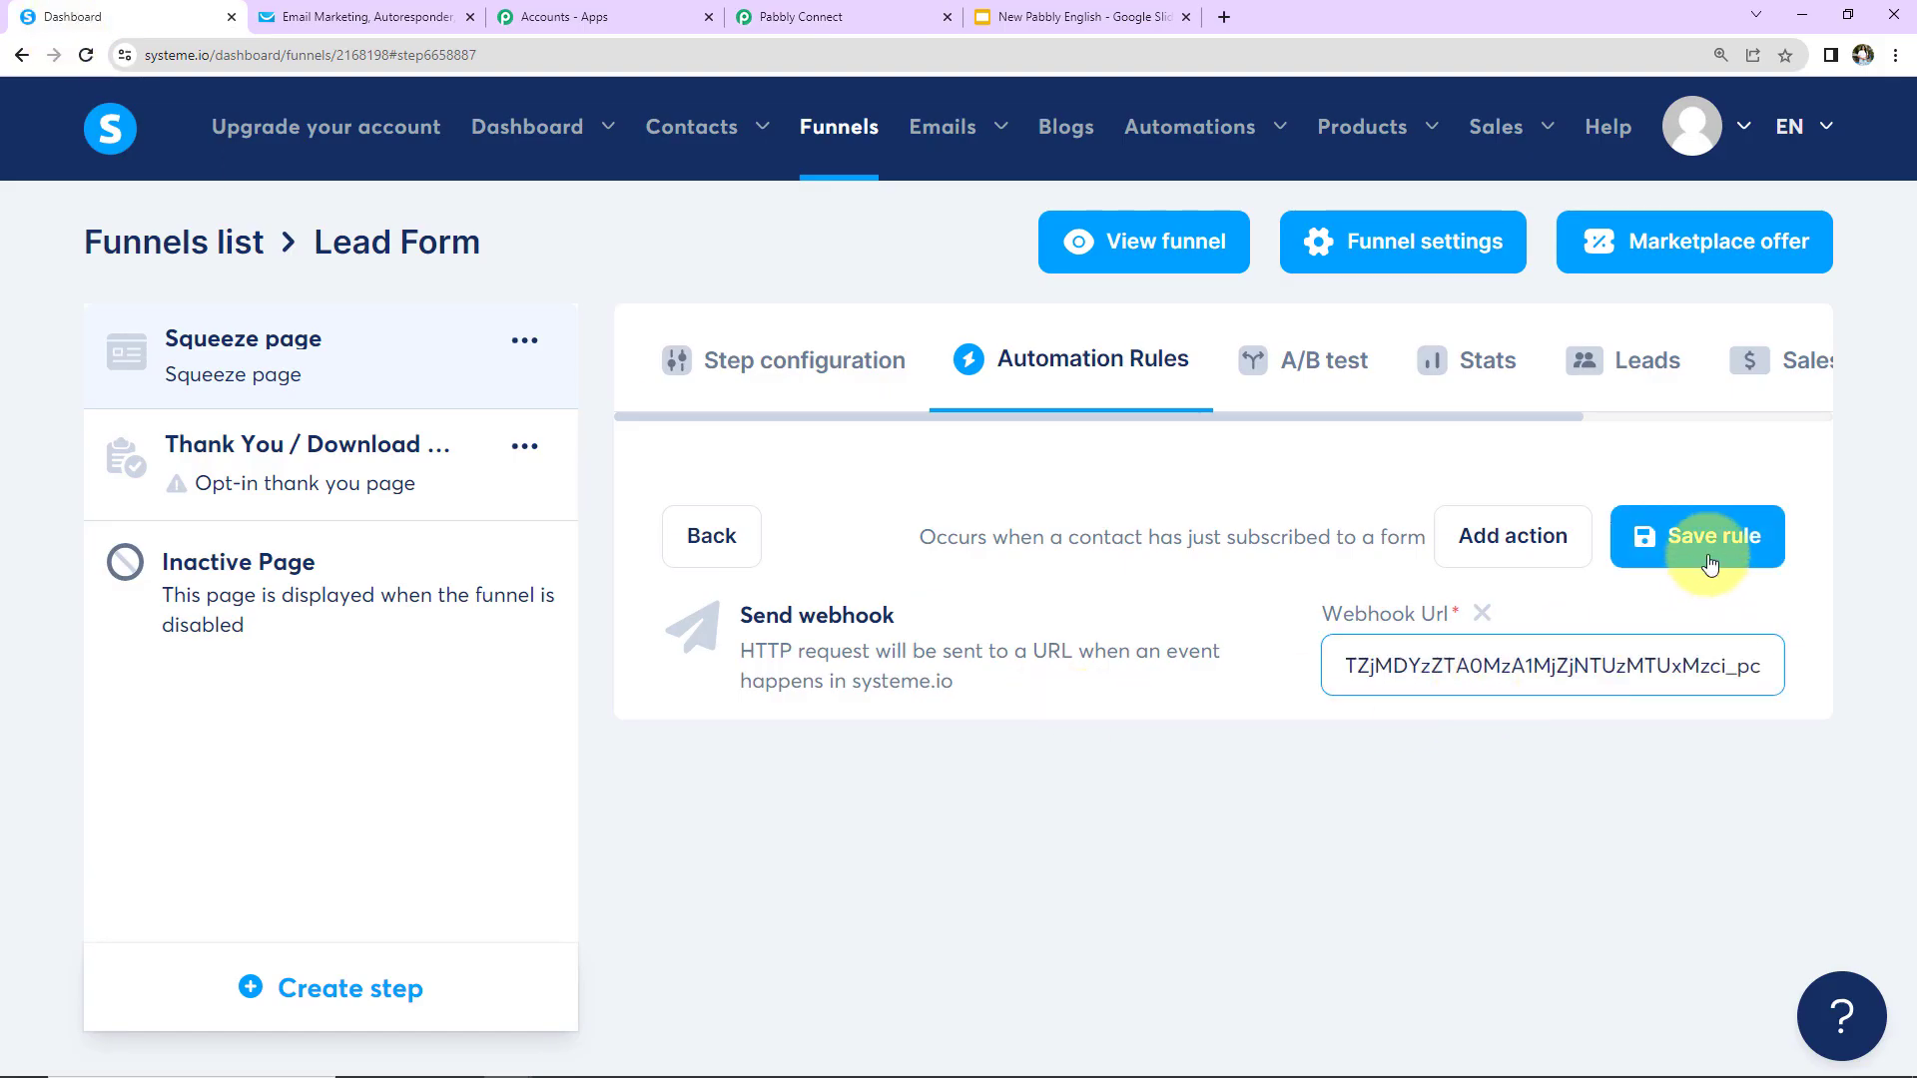
{"action": "left_click", "coordinate": [1708, 574]}
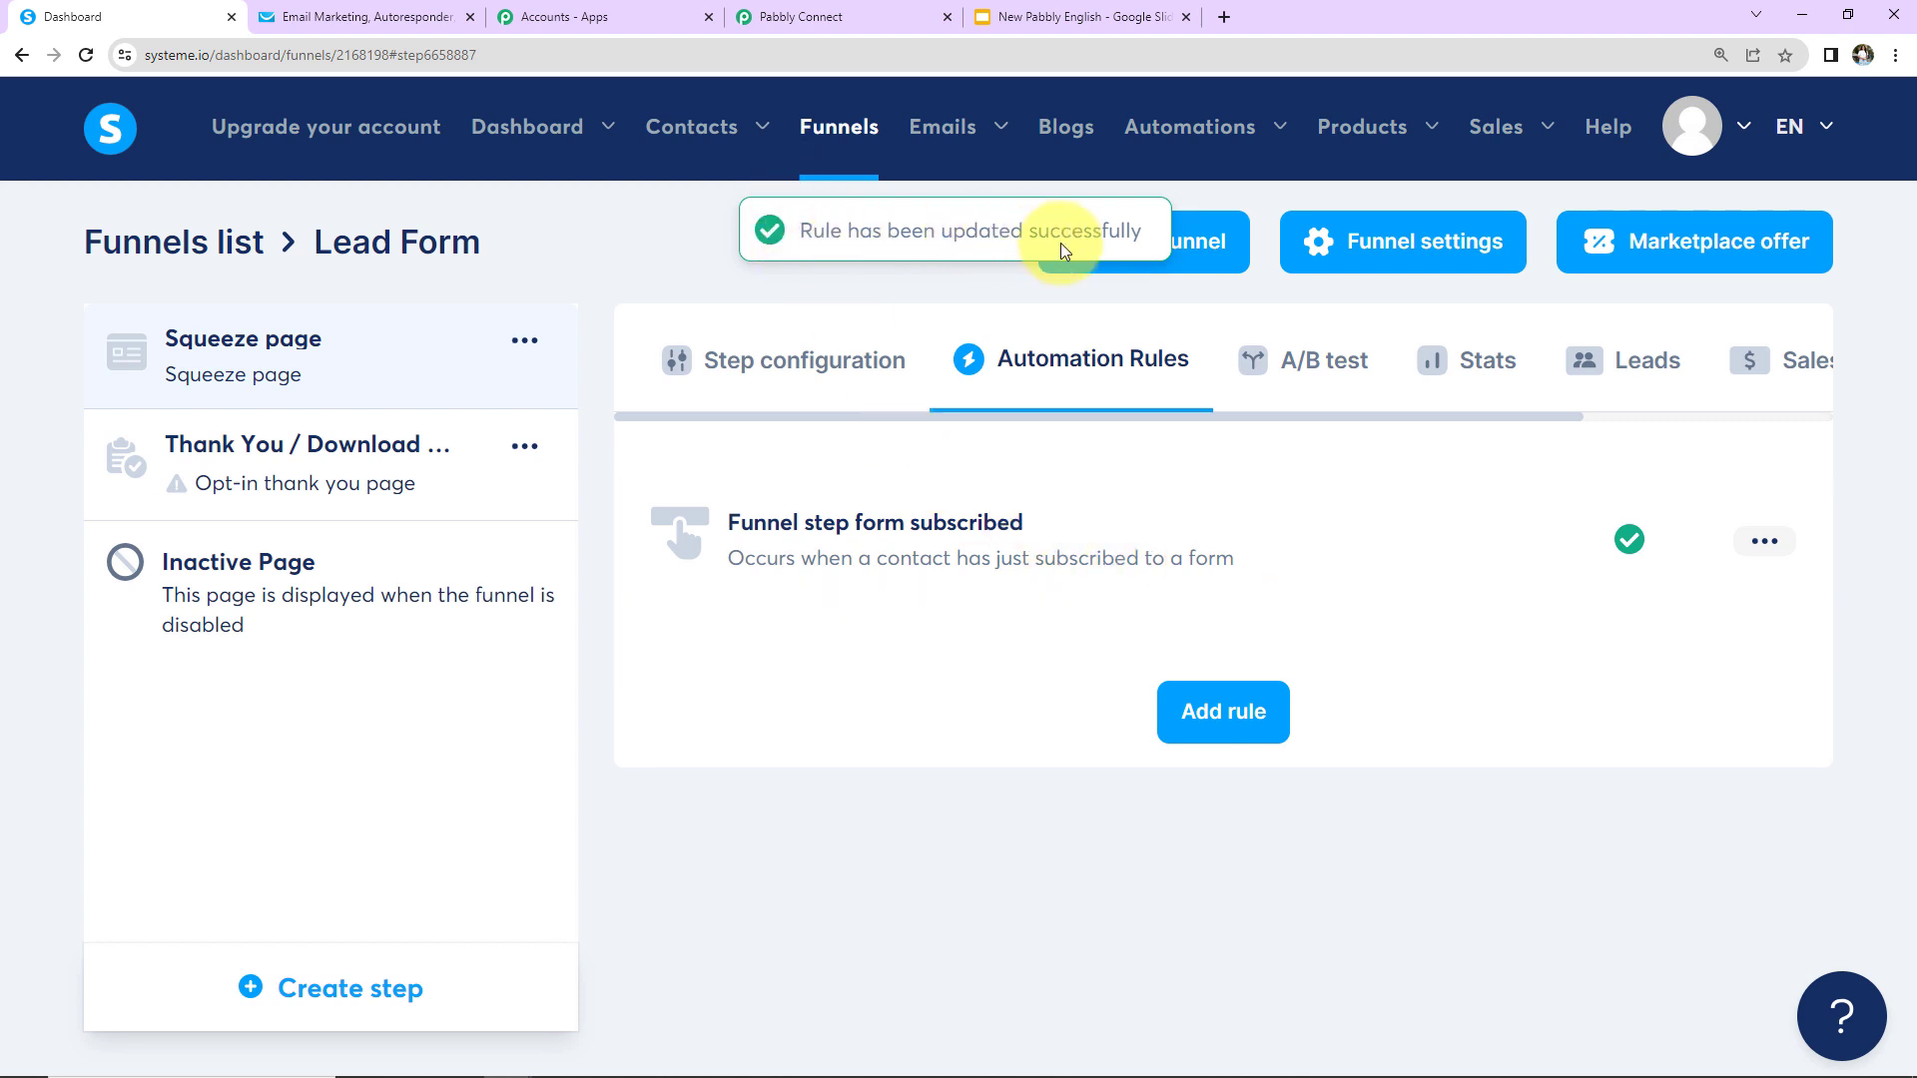
{"action": "left_click", "coordinate": [847, 22]}
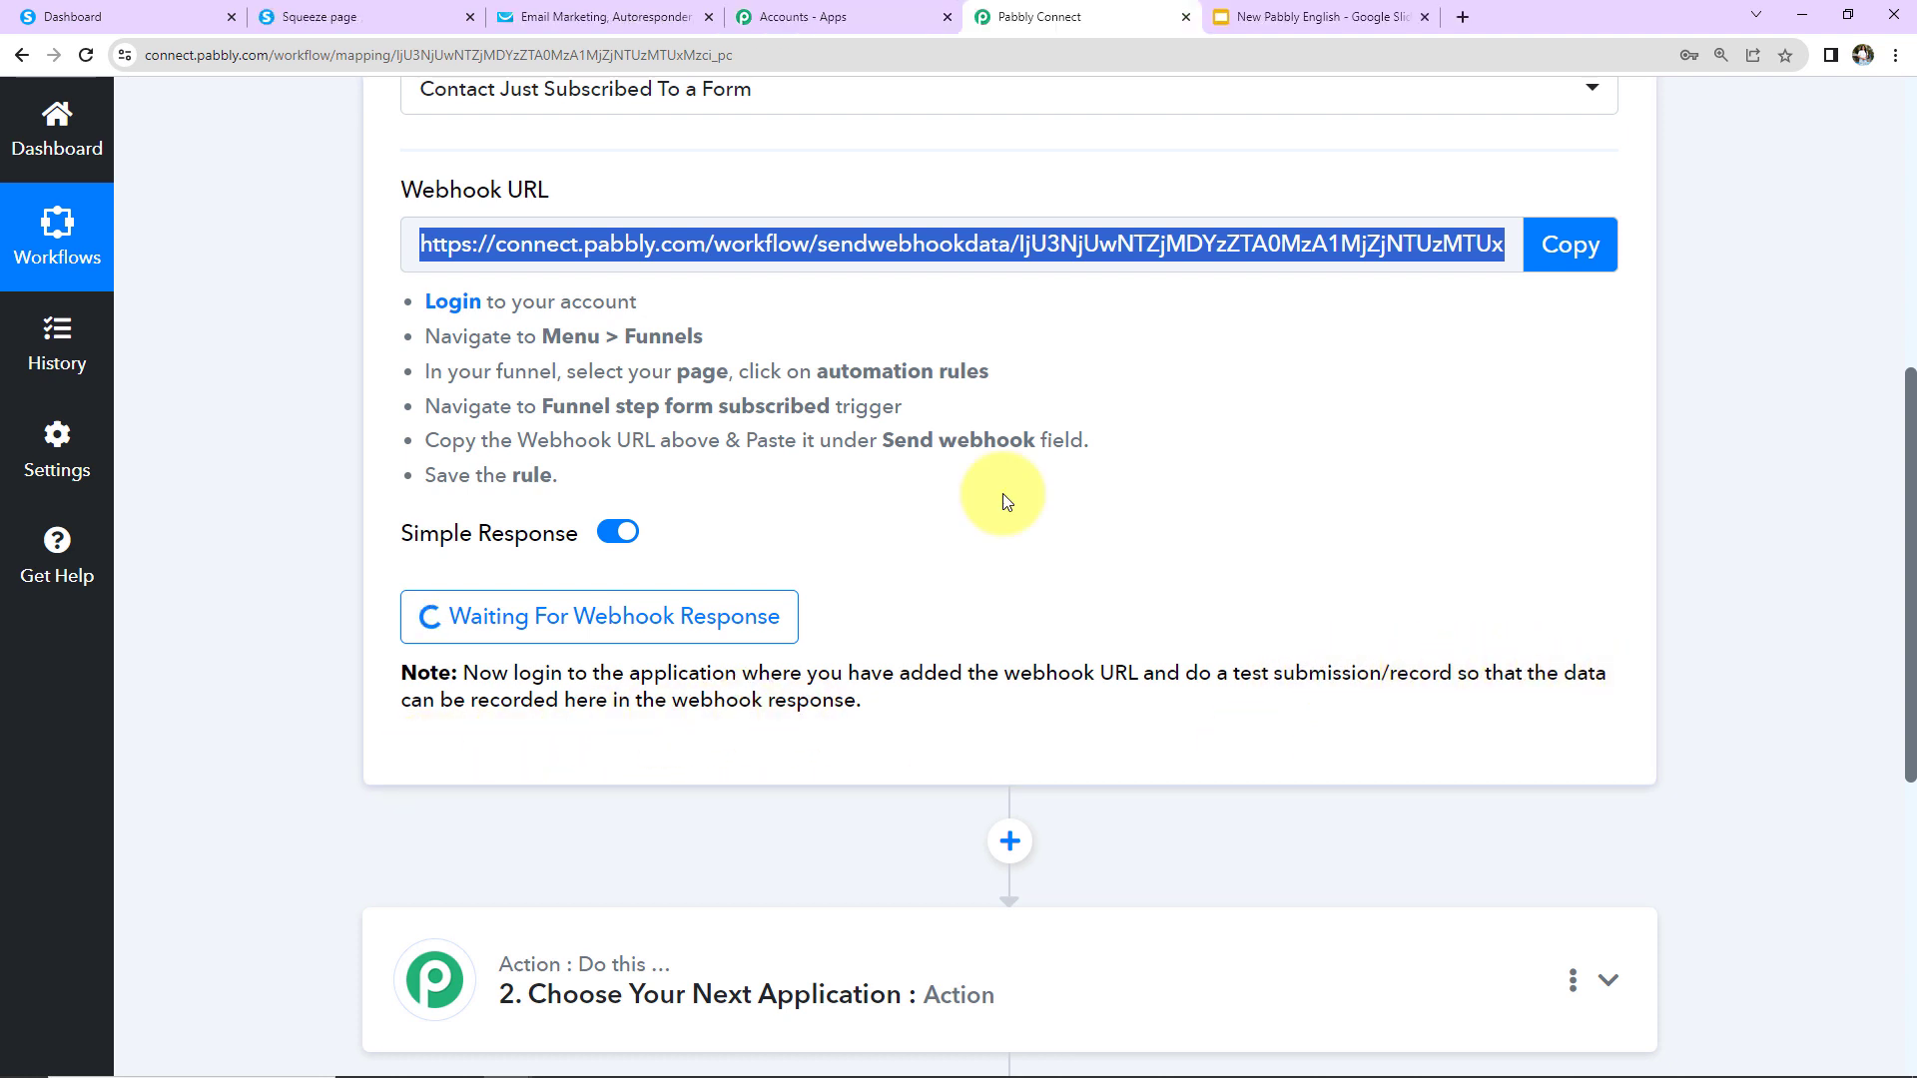
Submit the squeeze-page form with an autofilled test contact from Madhya Pradesh
{"action": "left_click", "coordinate": [337, 18]}
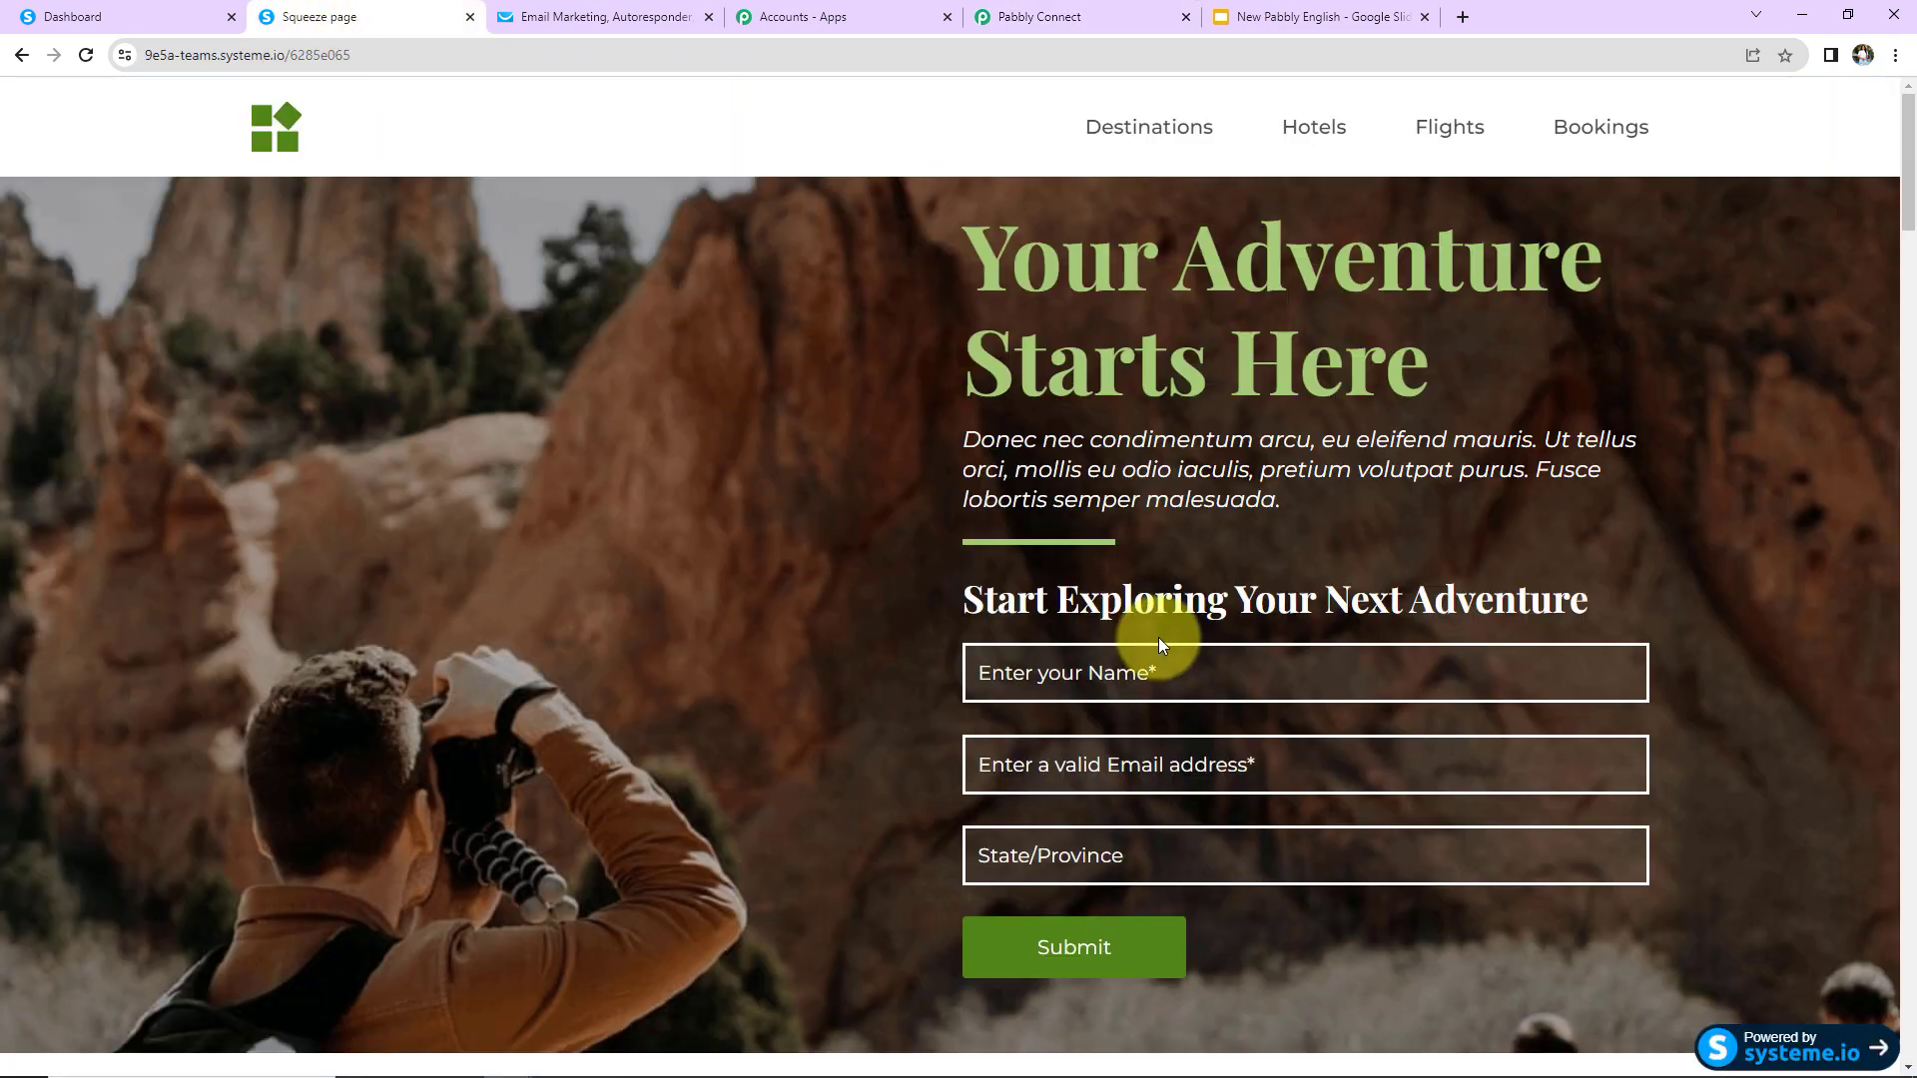
{"action": "scroll", "coordinate": [1158, 639], "scroll_direction": "down", "scroll_amount": 2}
{"action": "left_click", "coordinate": [1081, 439]}
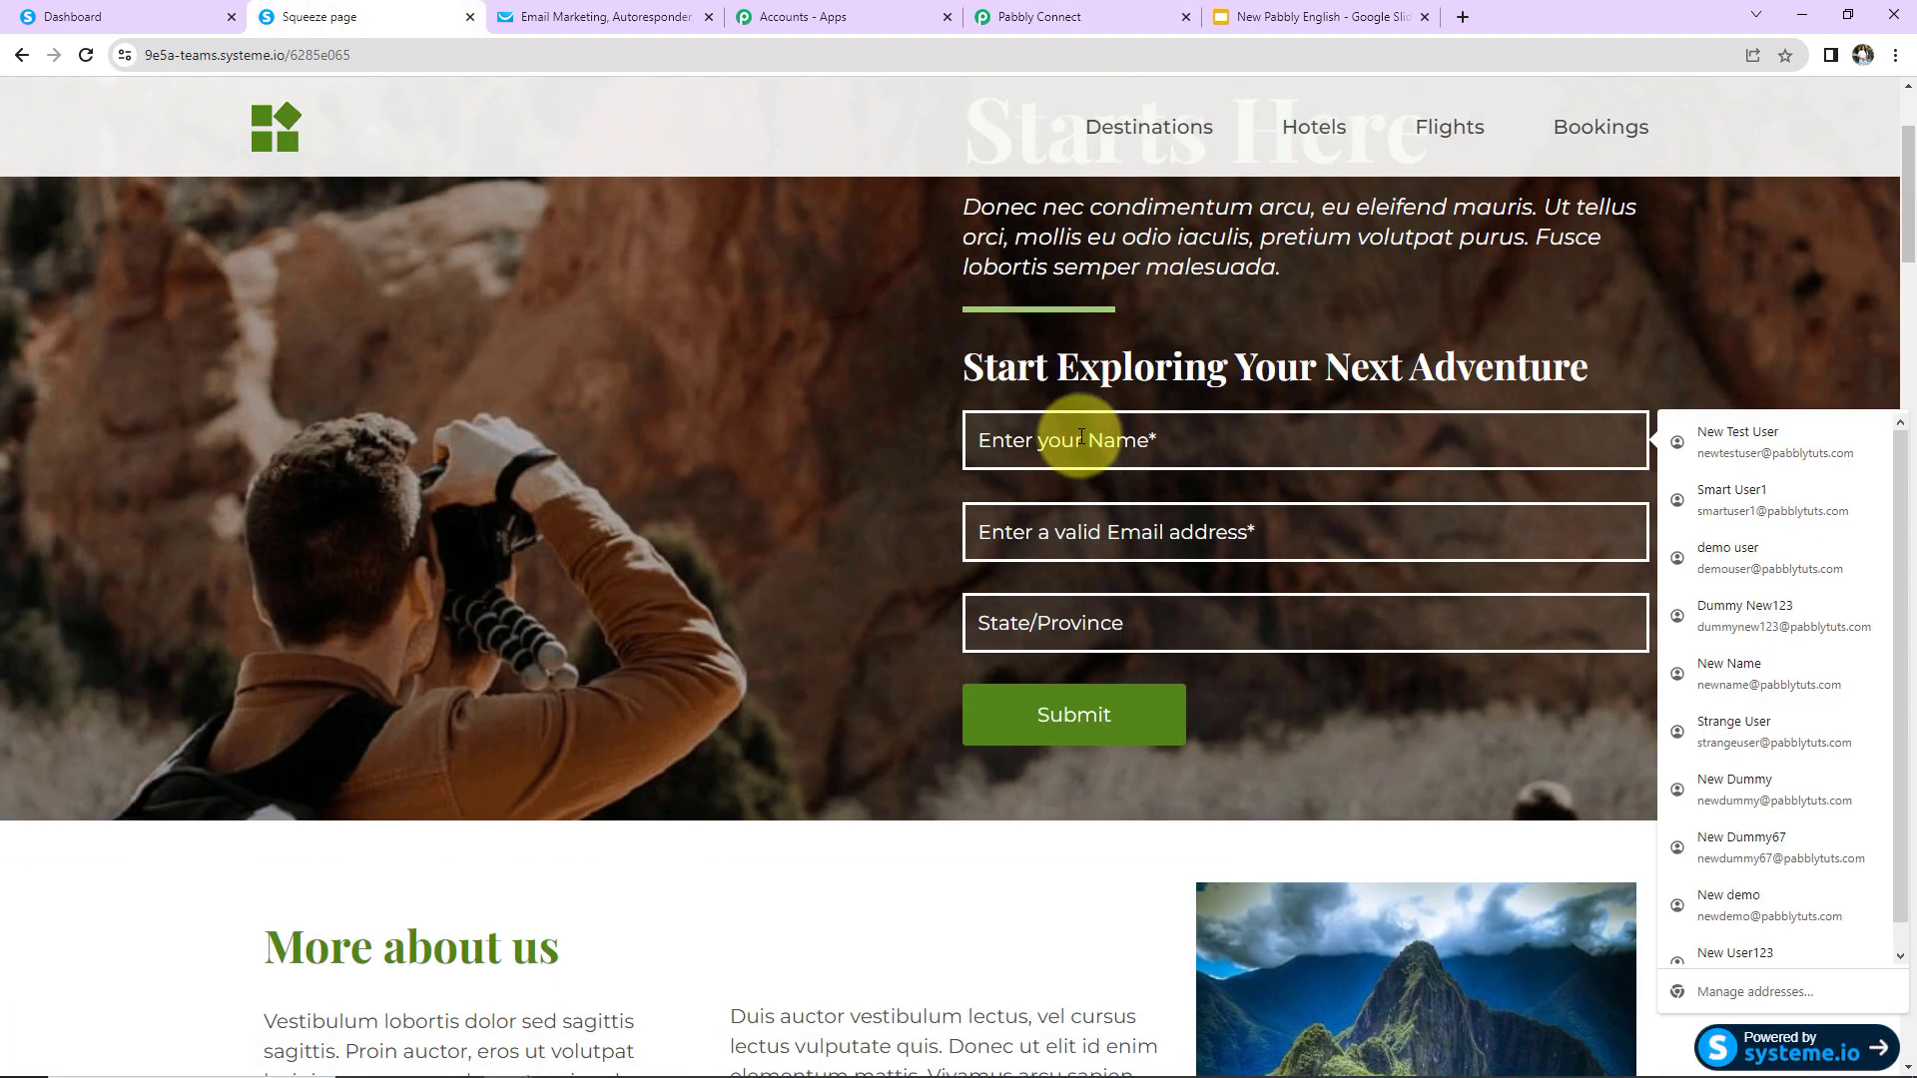
{"action": "left_click", "coordinate": [1825, 493]}
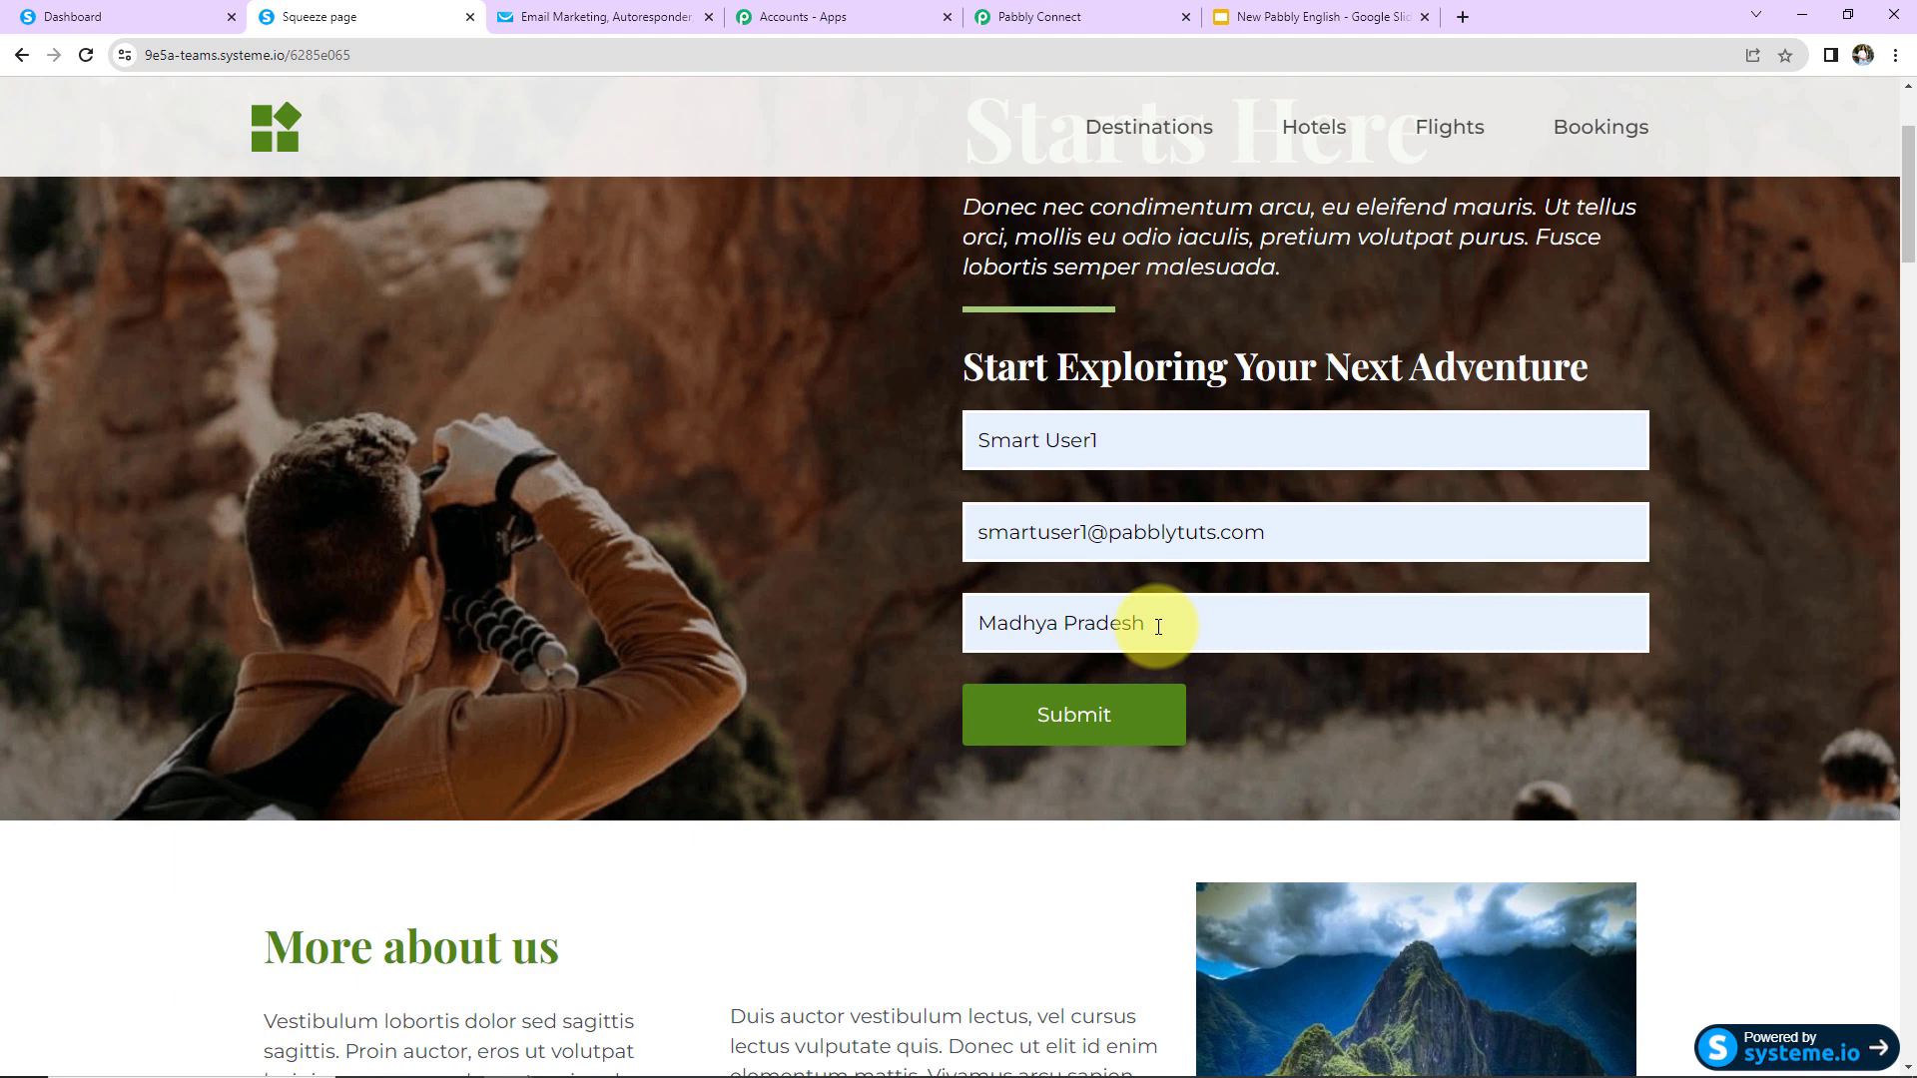
{"action": "left_click", "coordinate": [1125, 717]}
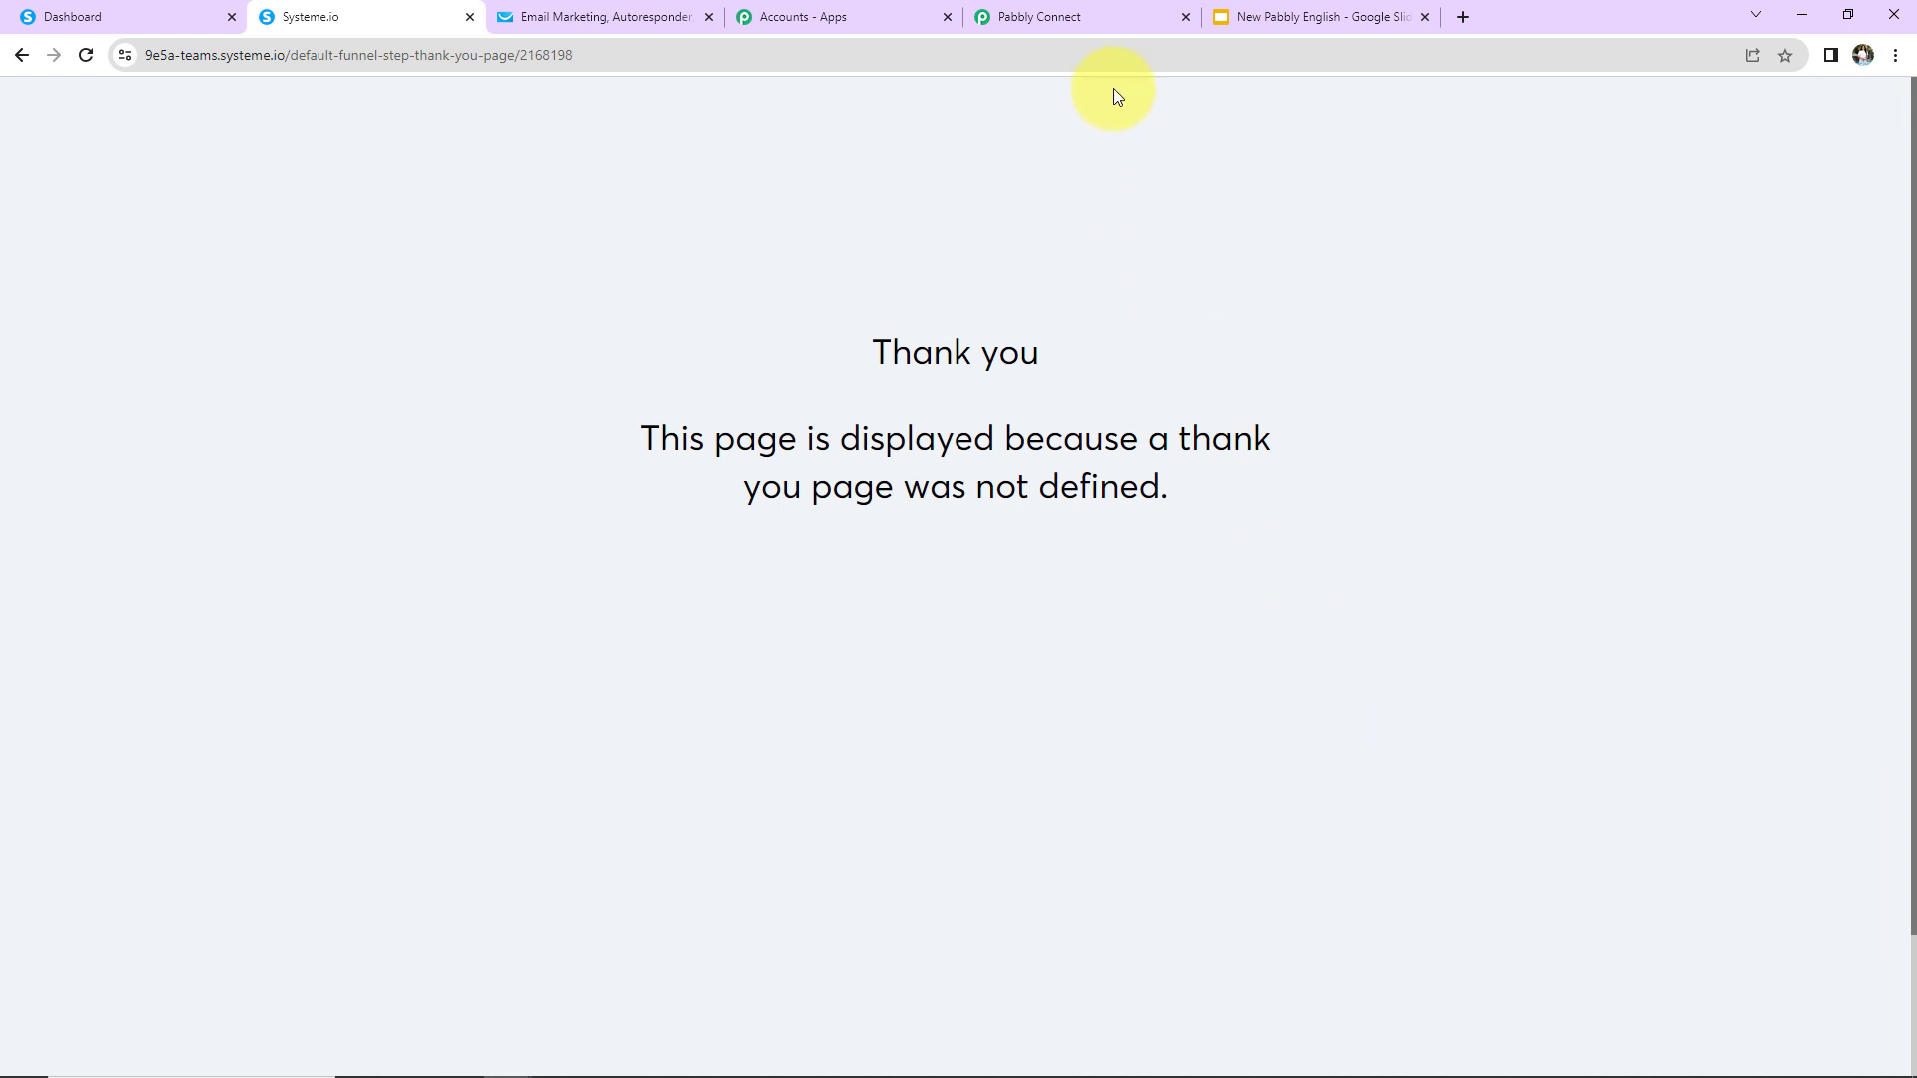
{"action": "left_click", "coordinate": [1111, 21]}
Review the received contact's state, first name, email and funnel details, then scroll to the Action step
{"action": "scroll", "coordinate": [1324, 789], "scroll_direction": "down", "scroll_amount": 5}
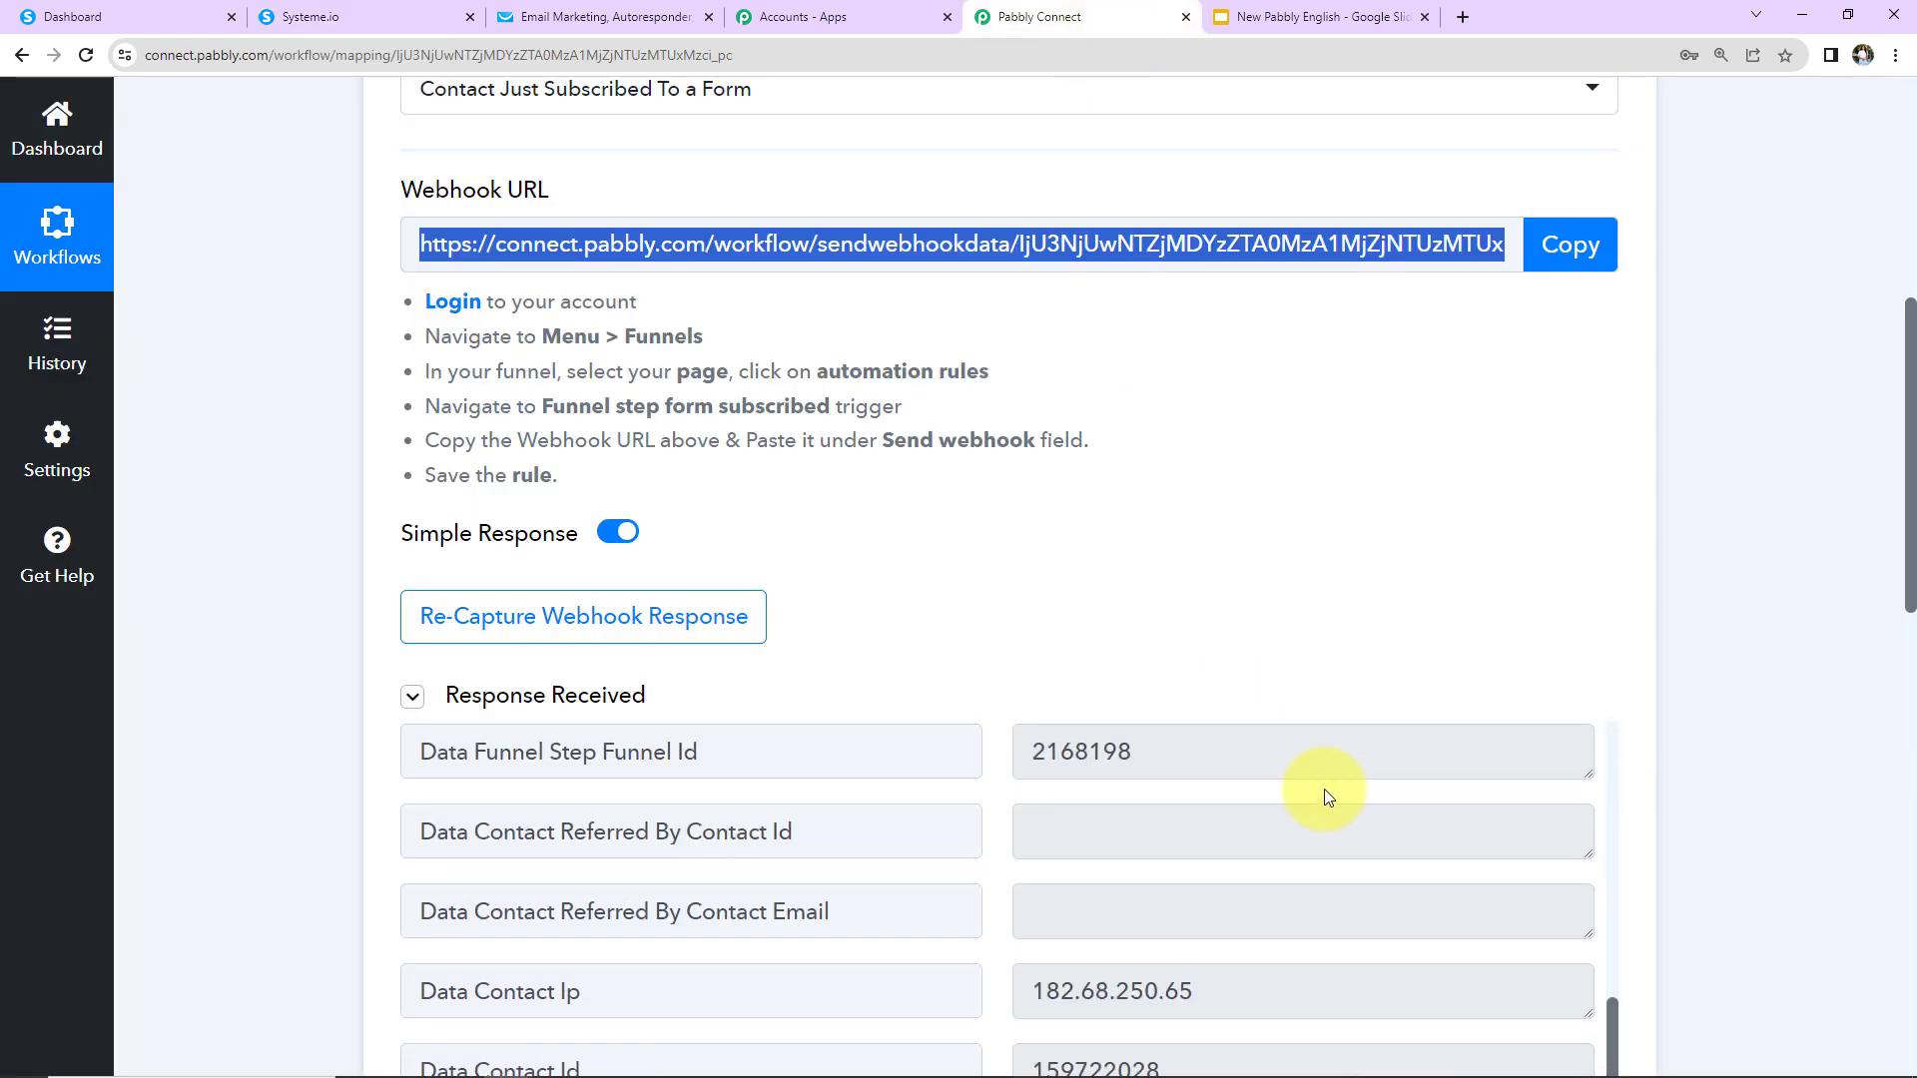
{"action": "scroll", "coordinate": [1789, 771], "scroll_direction": "up", "scroll_amount": 5}
{"action": "scroll", "coordinate": [1790, 771], "scroll_direction": "down", "scroll_amount": 13}
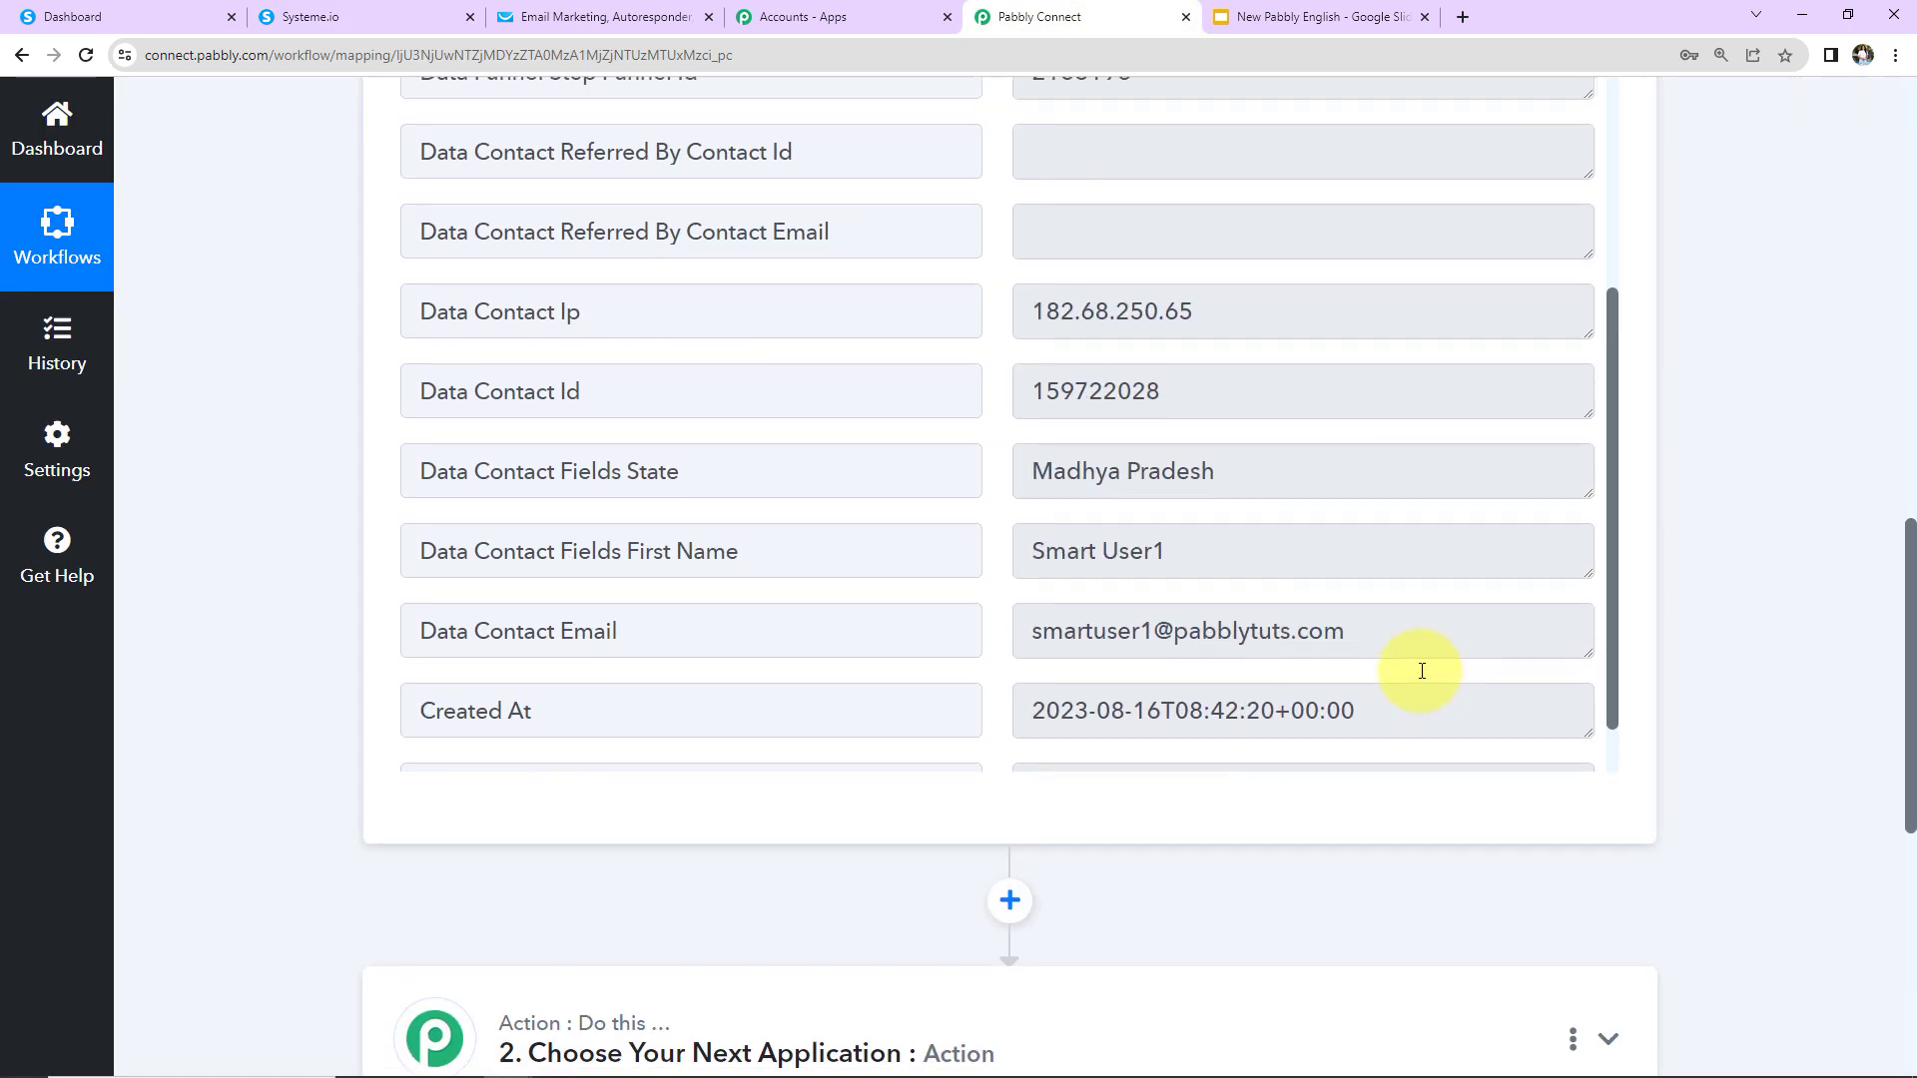
{"action": "scroll", "coordinate": [1422, 671], "scroll_direction": "up", "scroll_amount": 6}
{"action": "scroll", "coordinate": [1422, 671], "scroll_direction": "up", "scroll_amount": 2}
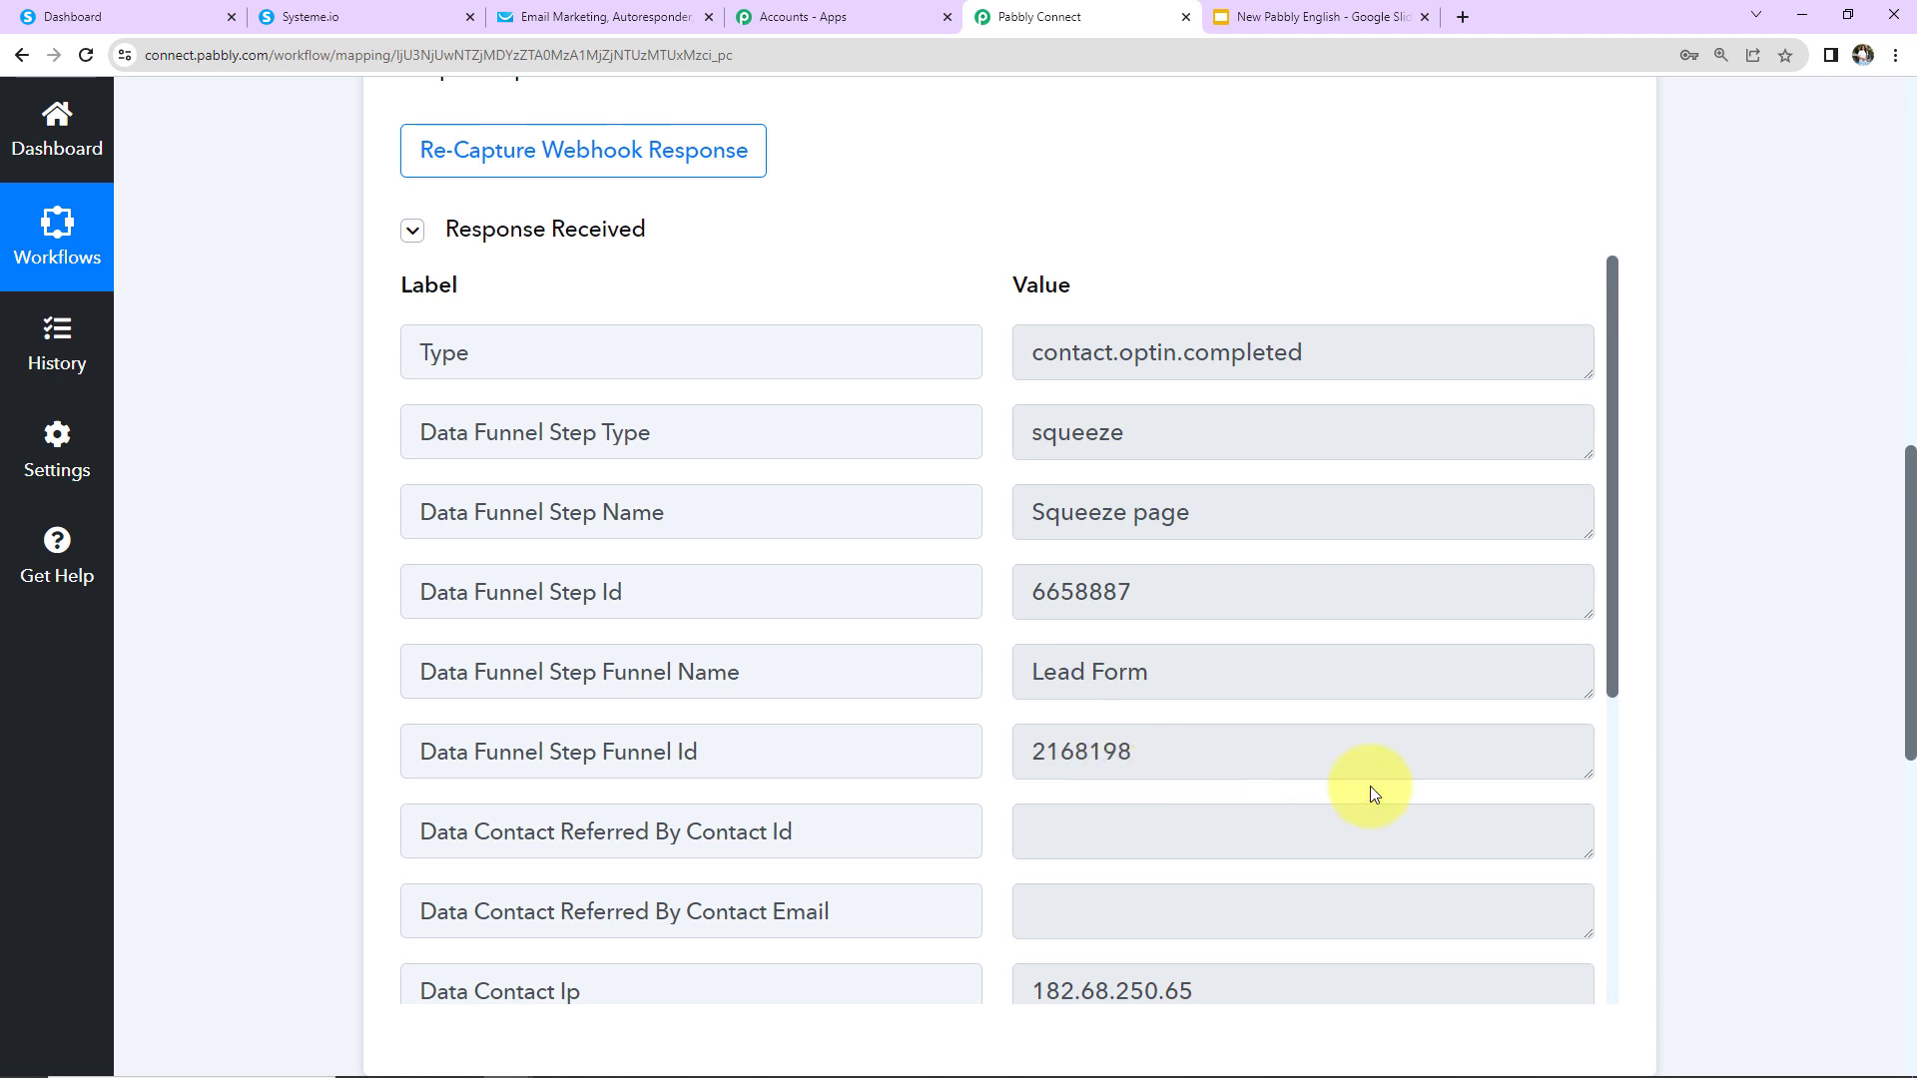
{"action": "scroll", "coordinate": [1370, 787], "scroll_direction": "down", "scroll_amount": 4}
{"action": "scroll", "coordinate": [1370, 785], "scroll_direction": "down", "scroll_amount": 1}
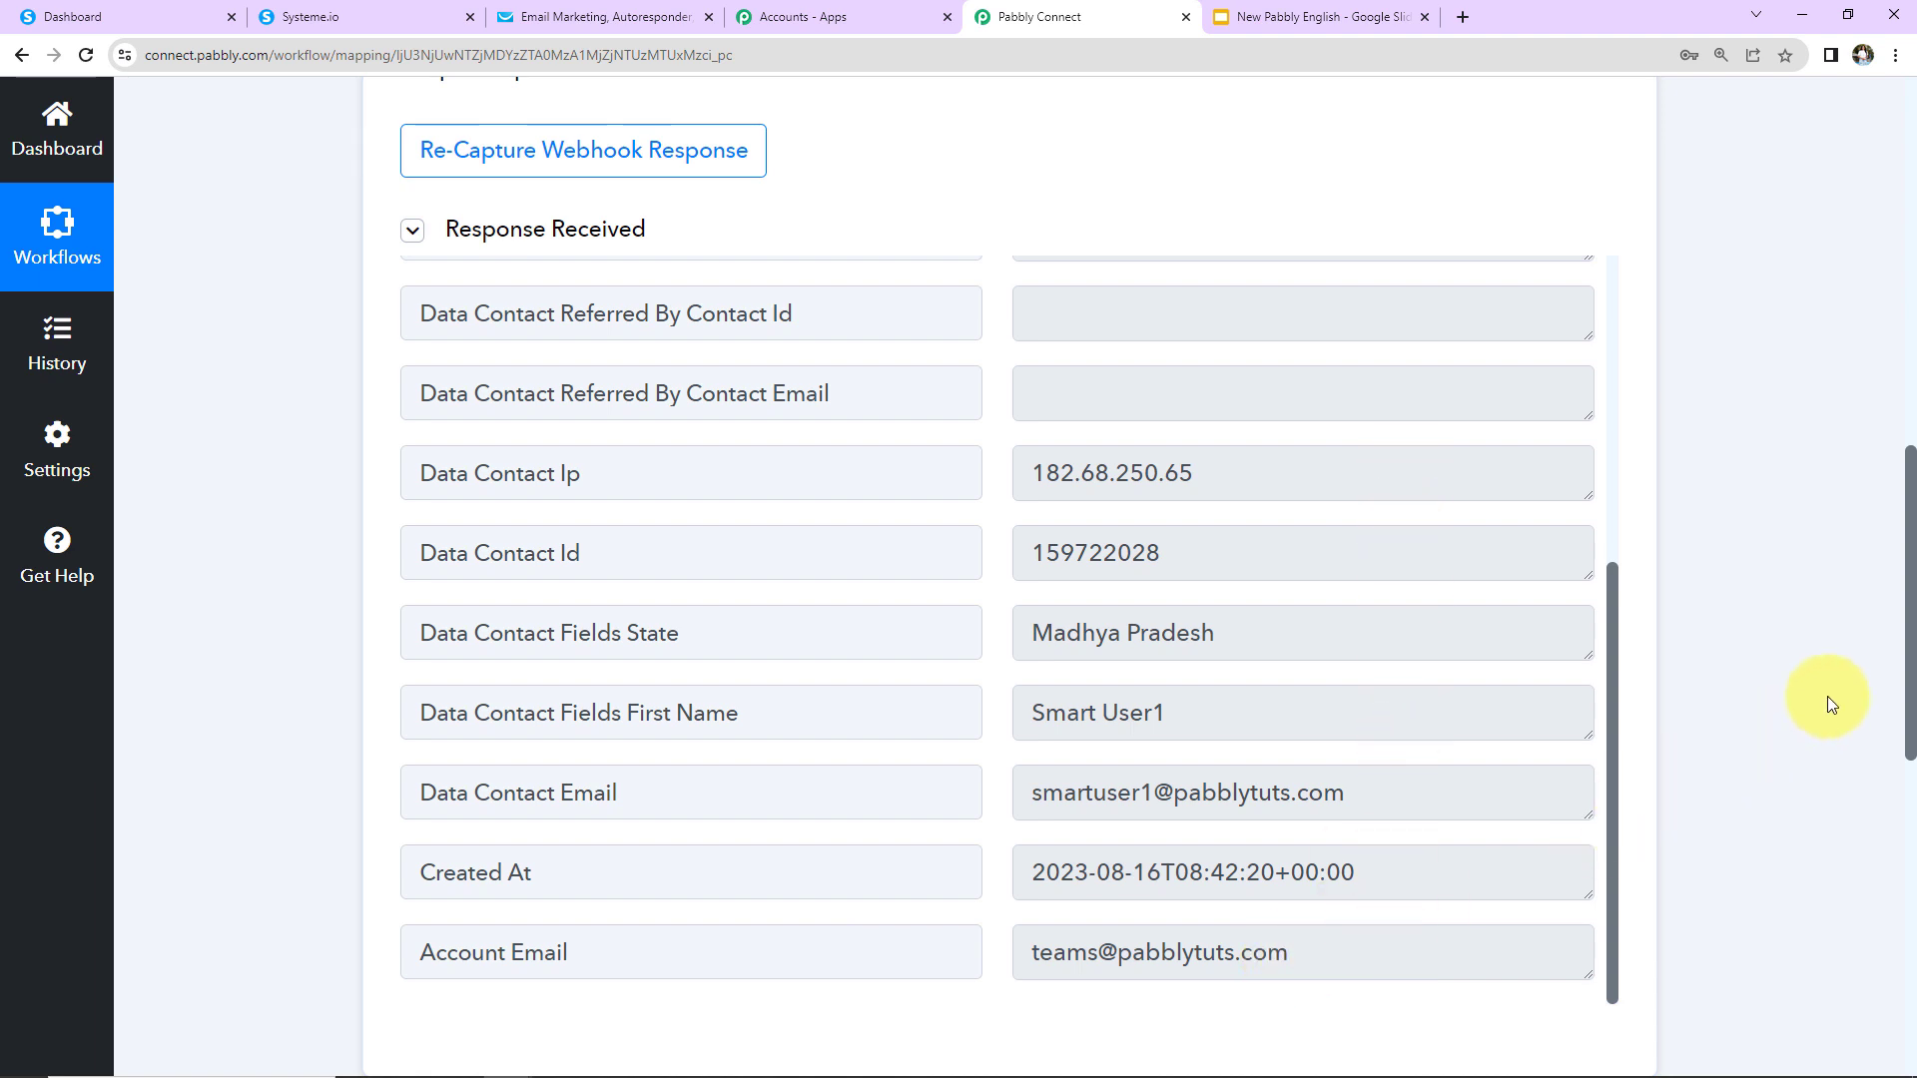
{"action": "scroll", "coordinate": [1754, 469], "scroll_direction": "down", "scroll_amount": 7}
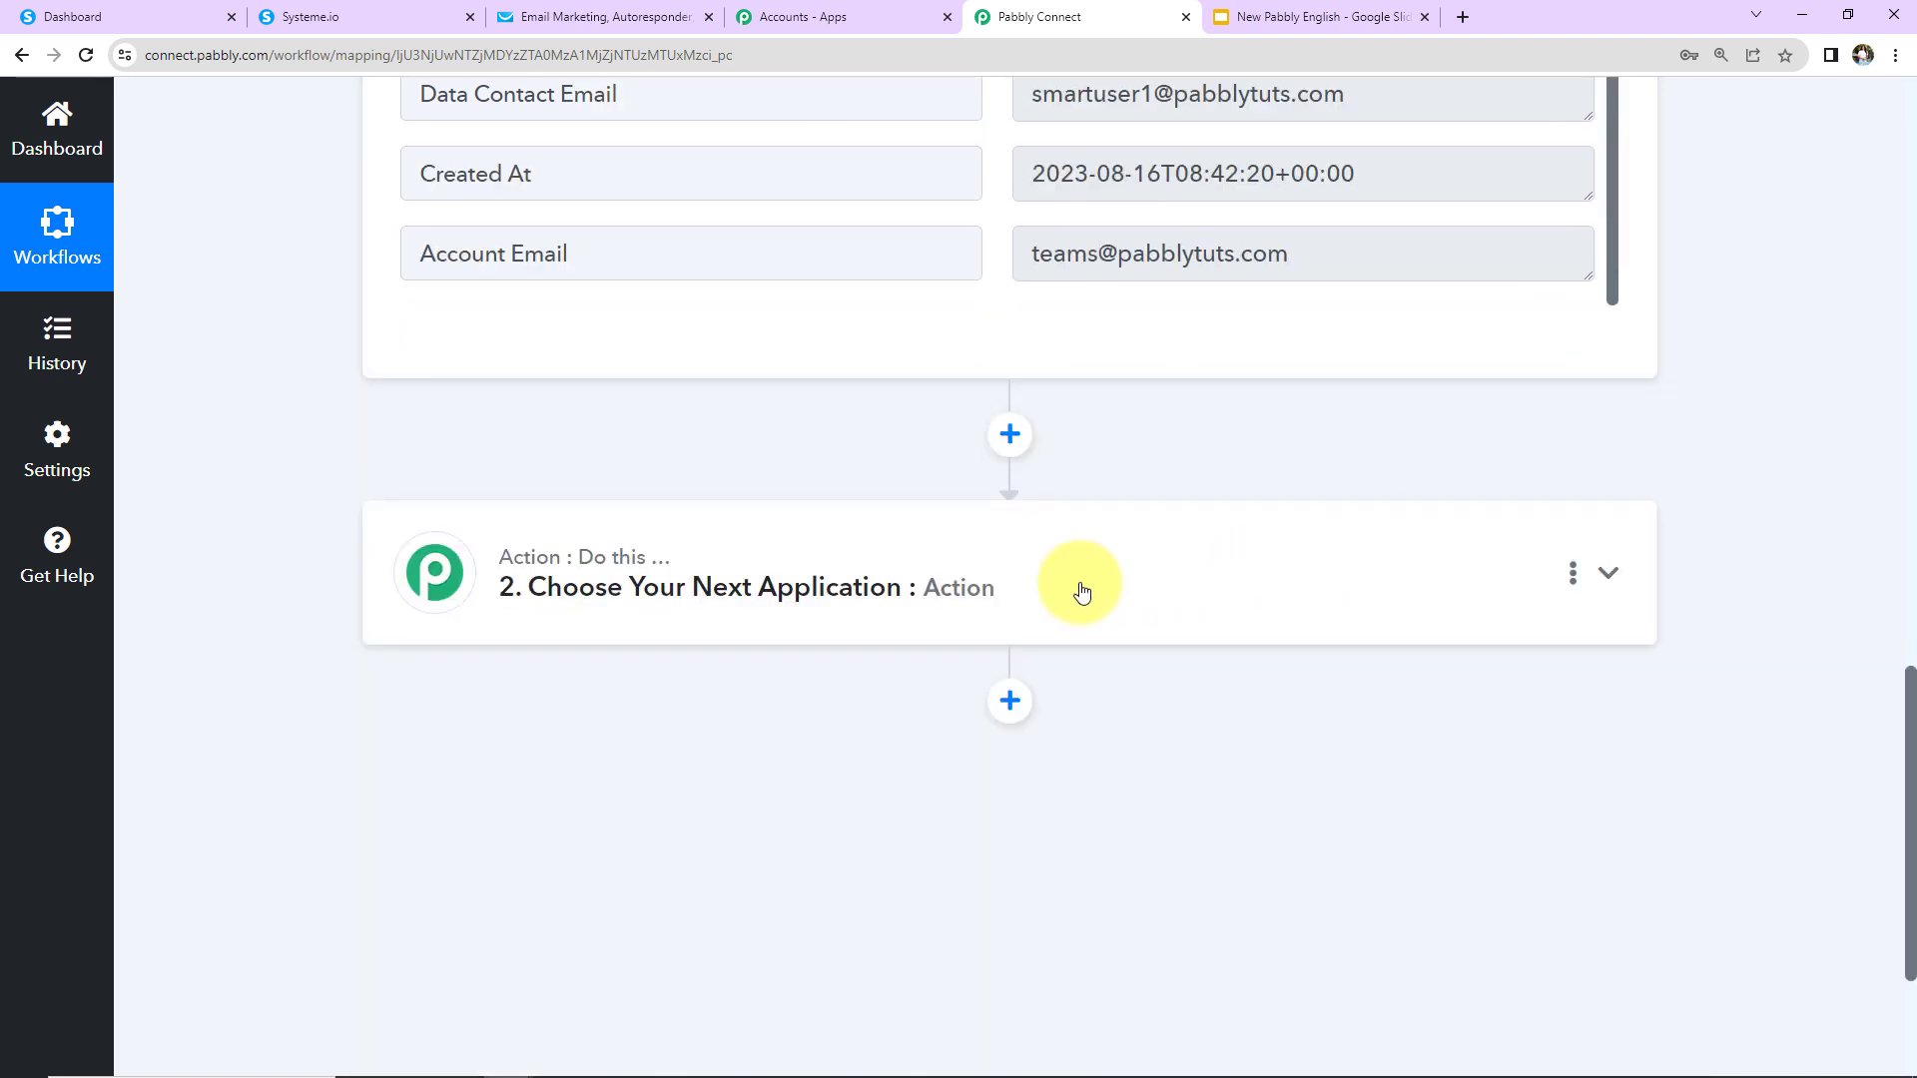
Set the action to GetResponse with the Create Contact event
{"action": "left_click", "coordinate": [980, 576]}
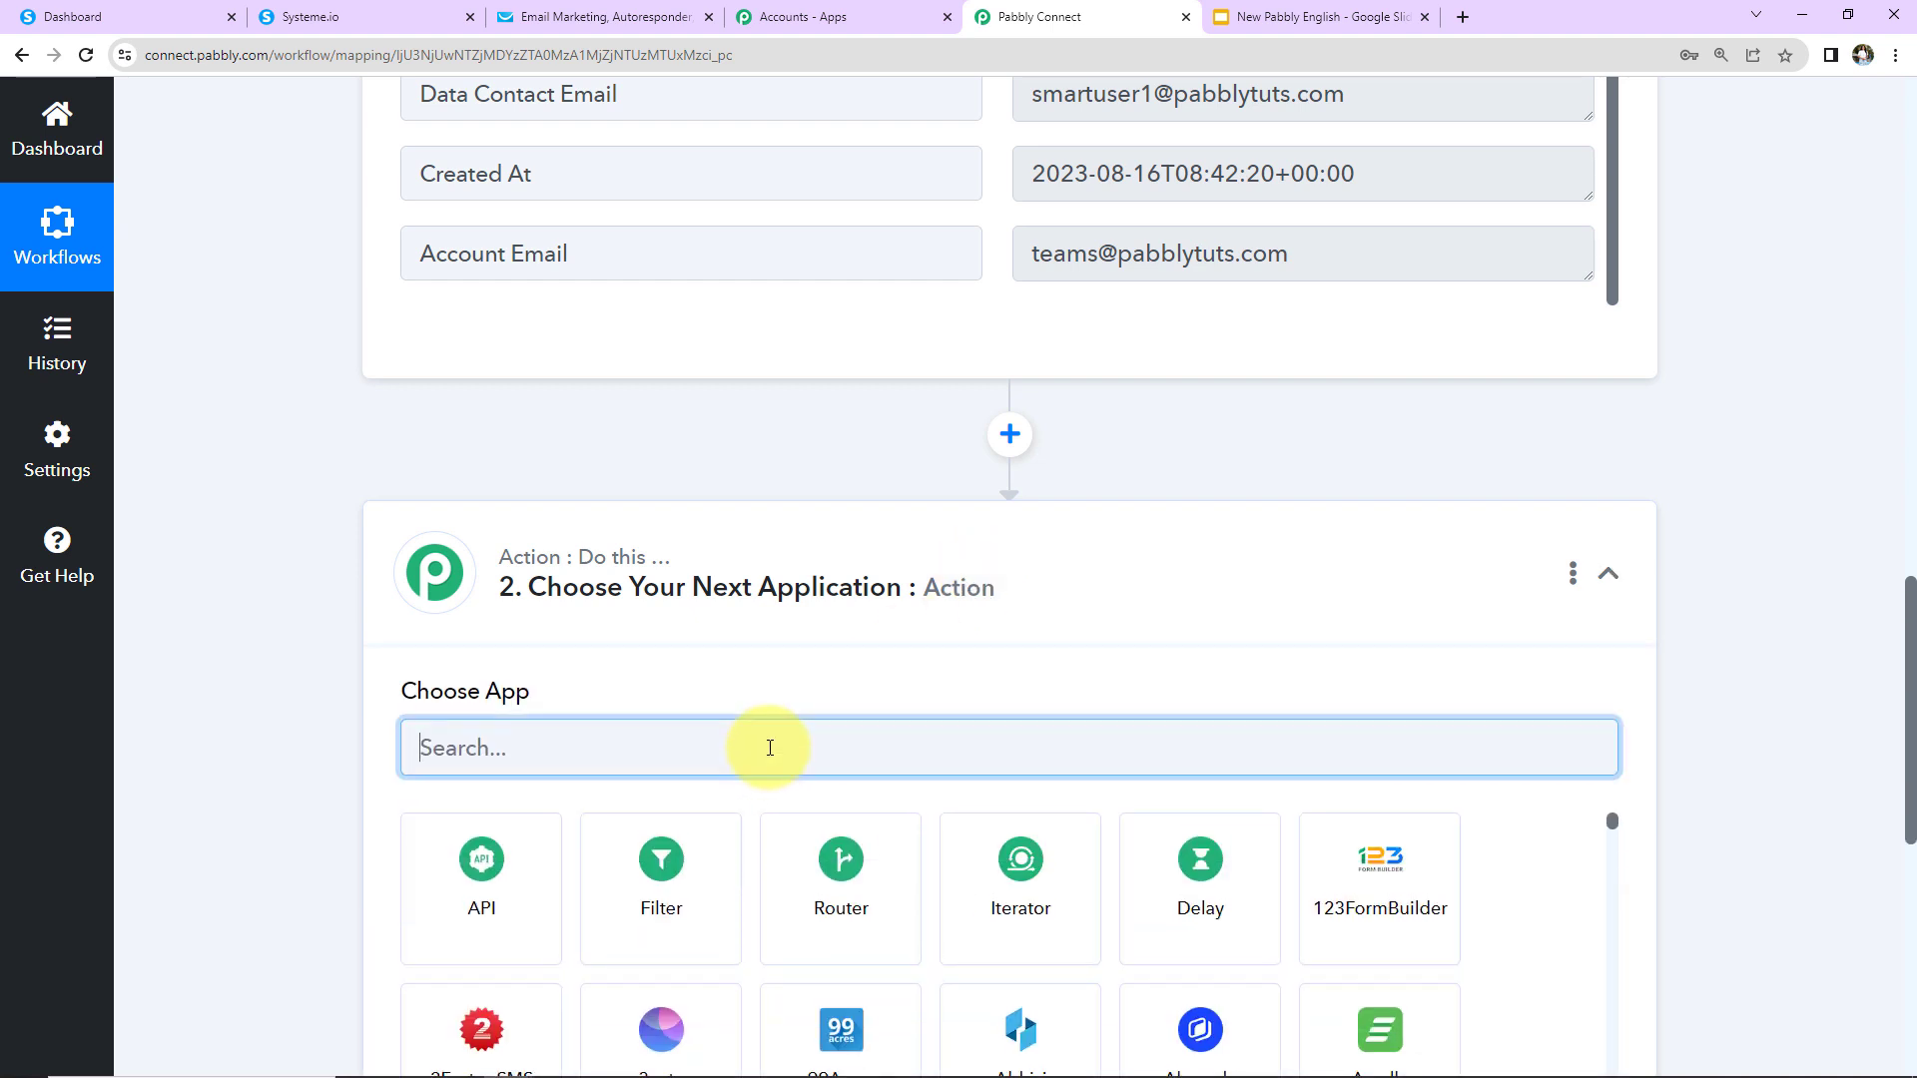
{"action": "type", "text": "getres"}
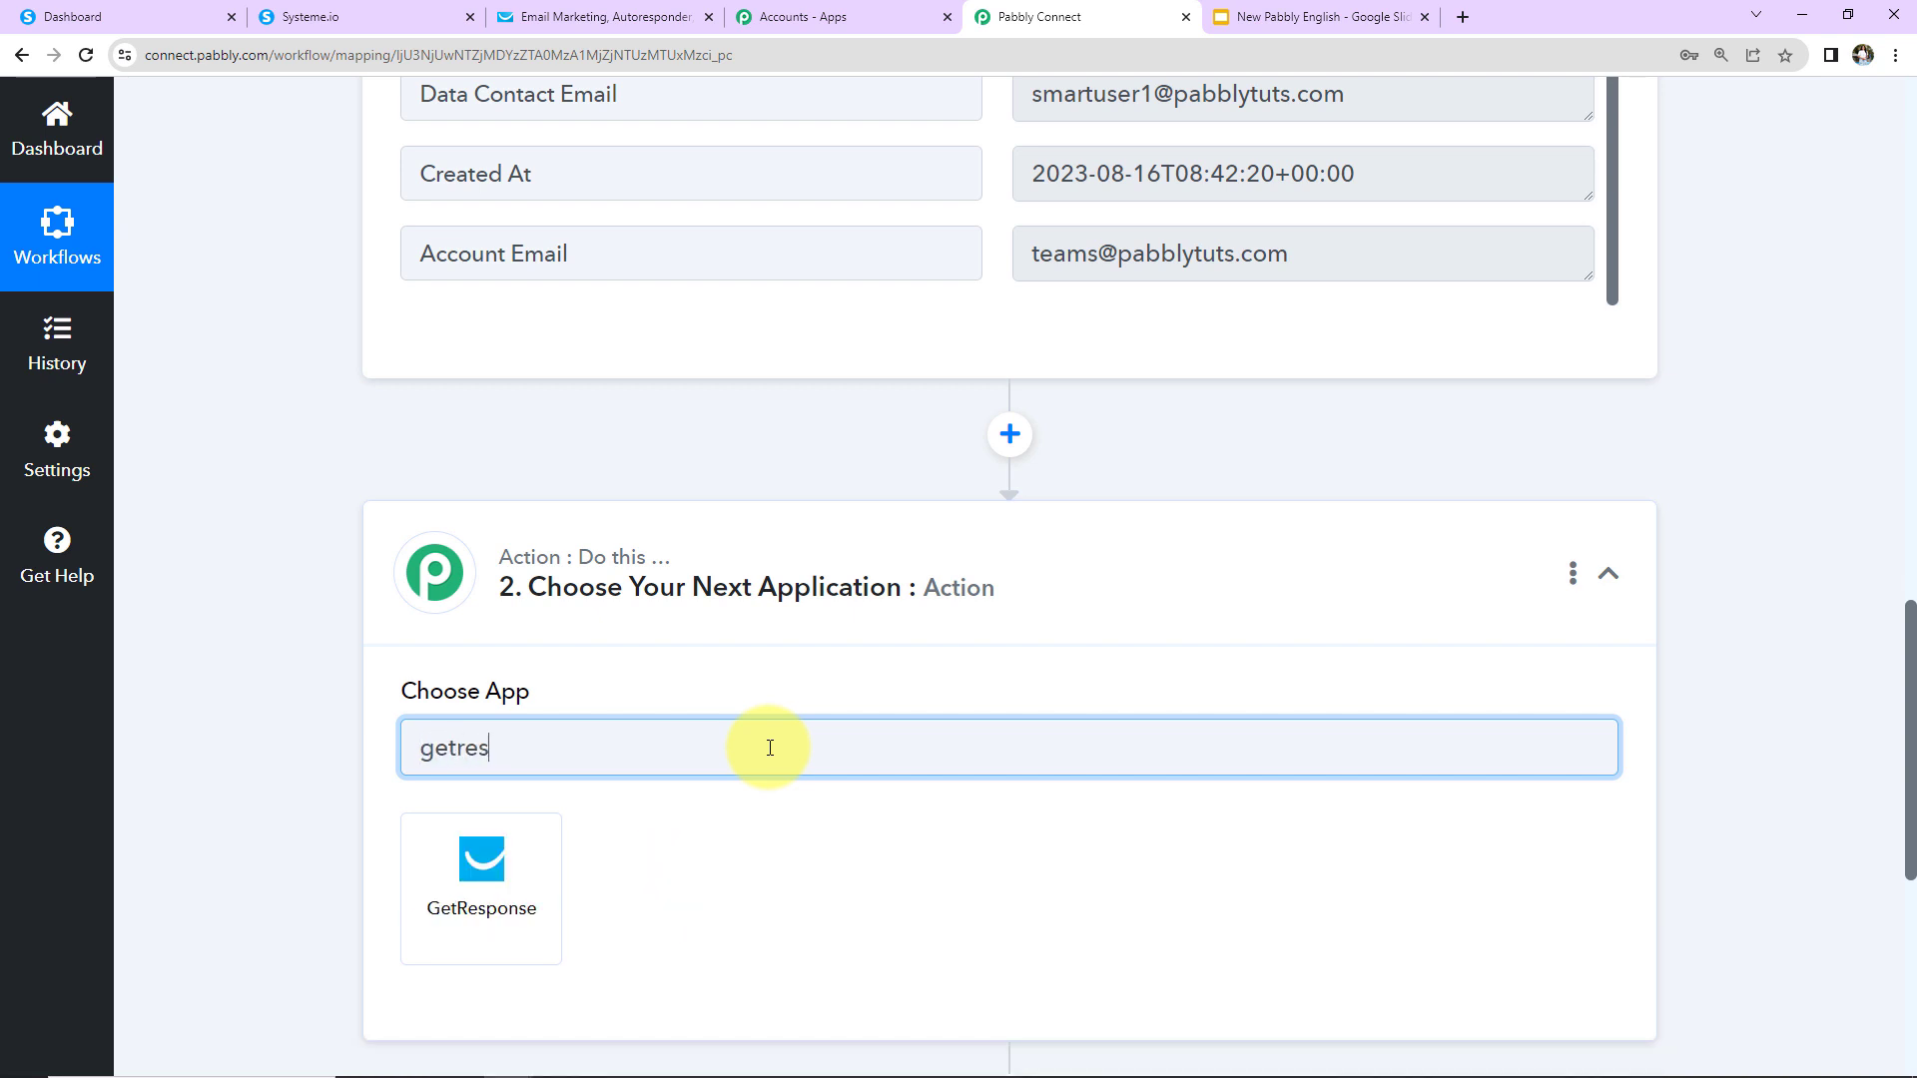
{"action": "left_click", "coordinate": [517, 870]}
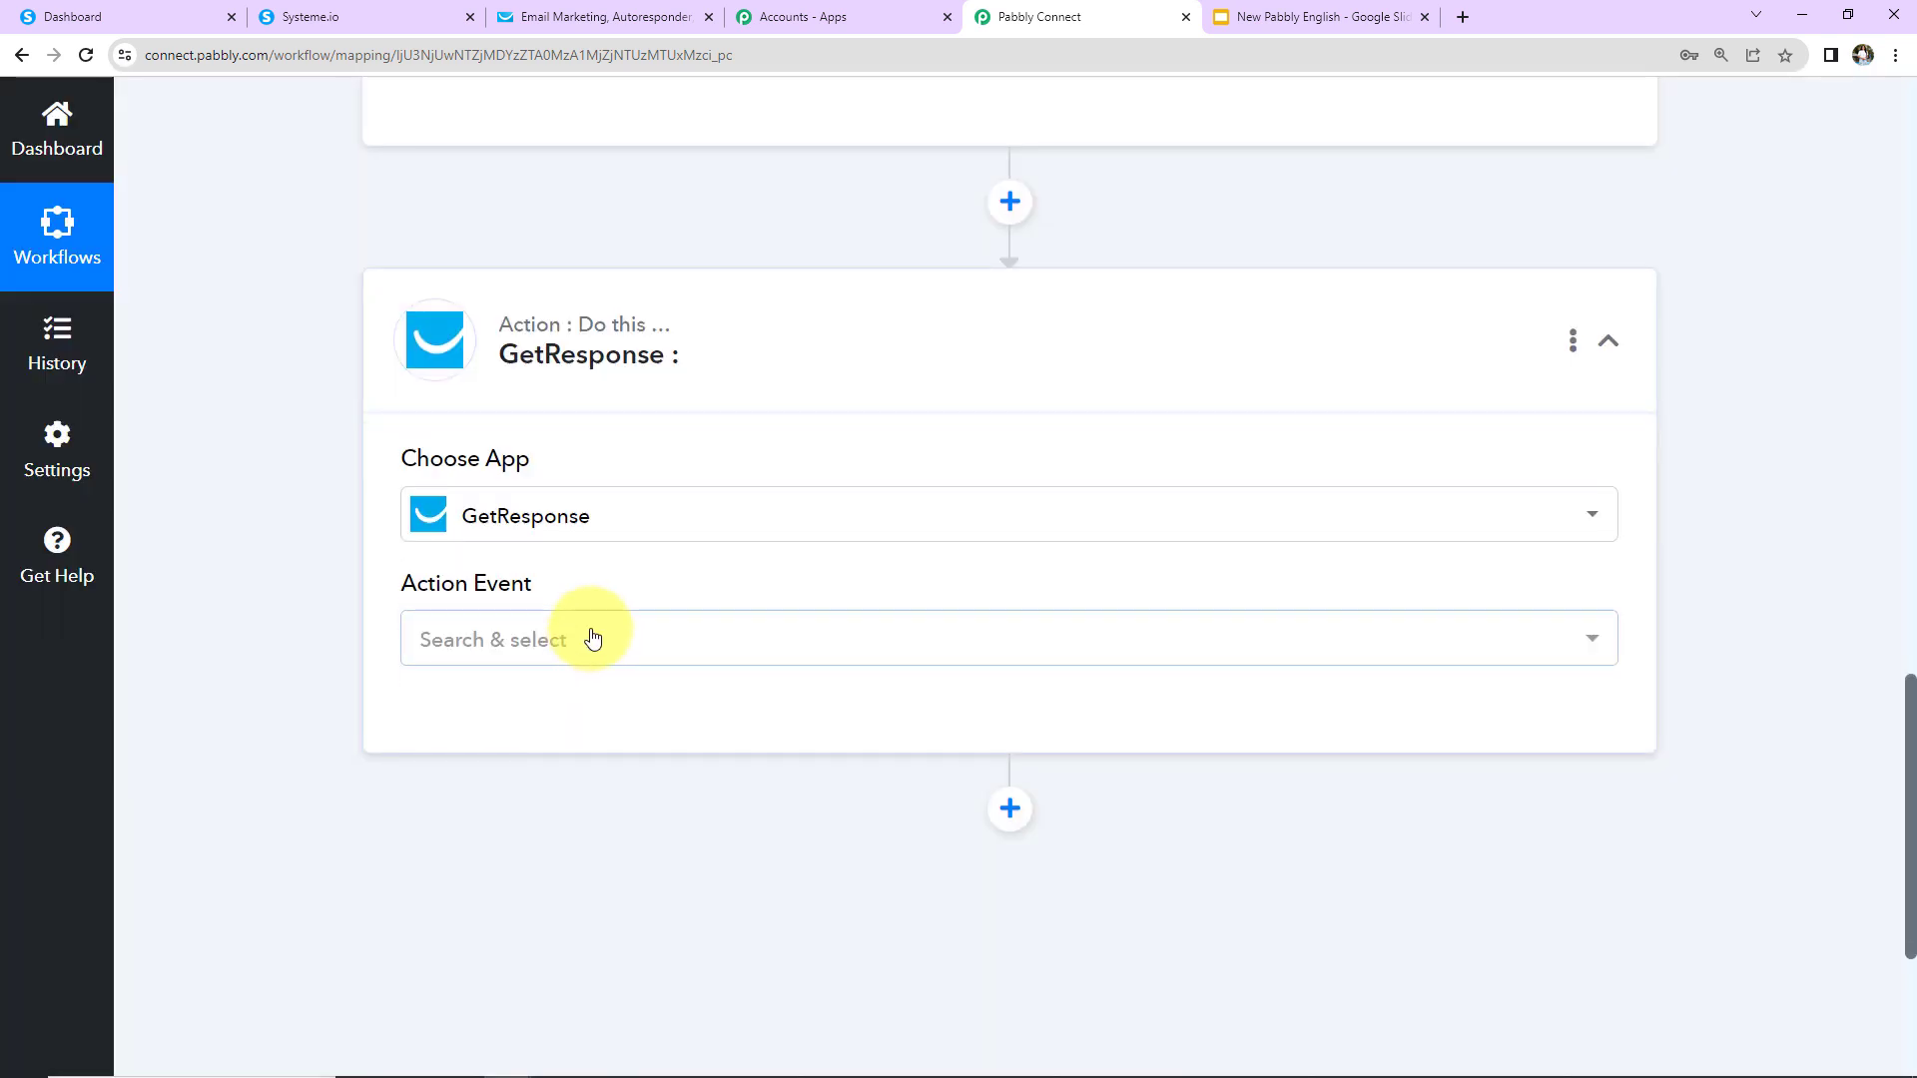
{"action": "left_click", "coordinate": [592, 637]}
{"action": "left_click", "coordinate": [549, 299]}
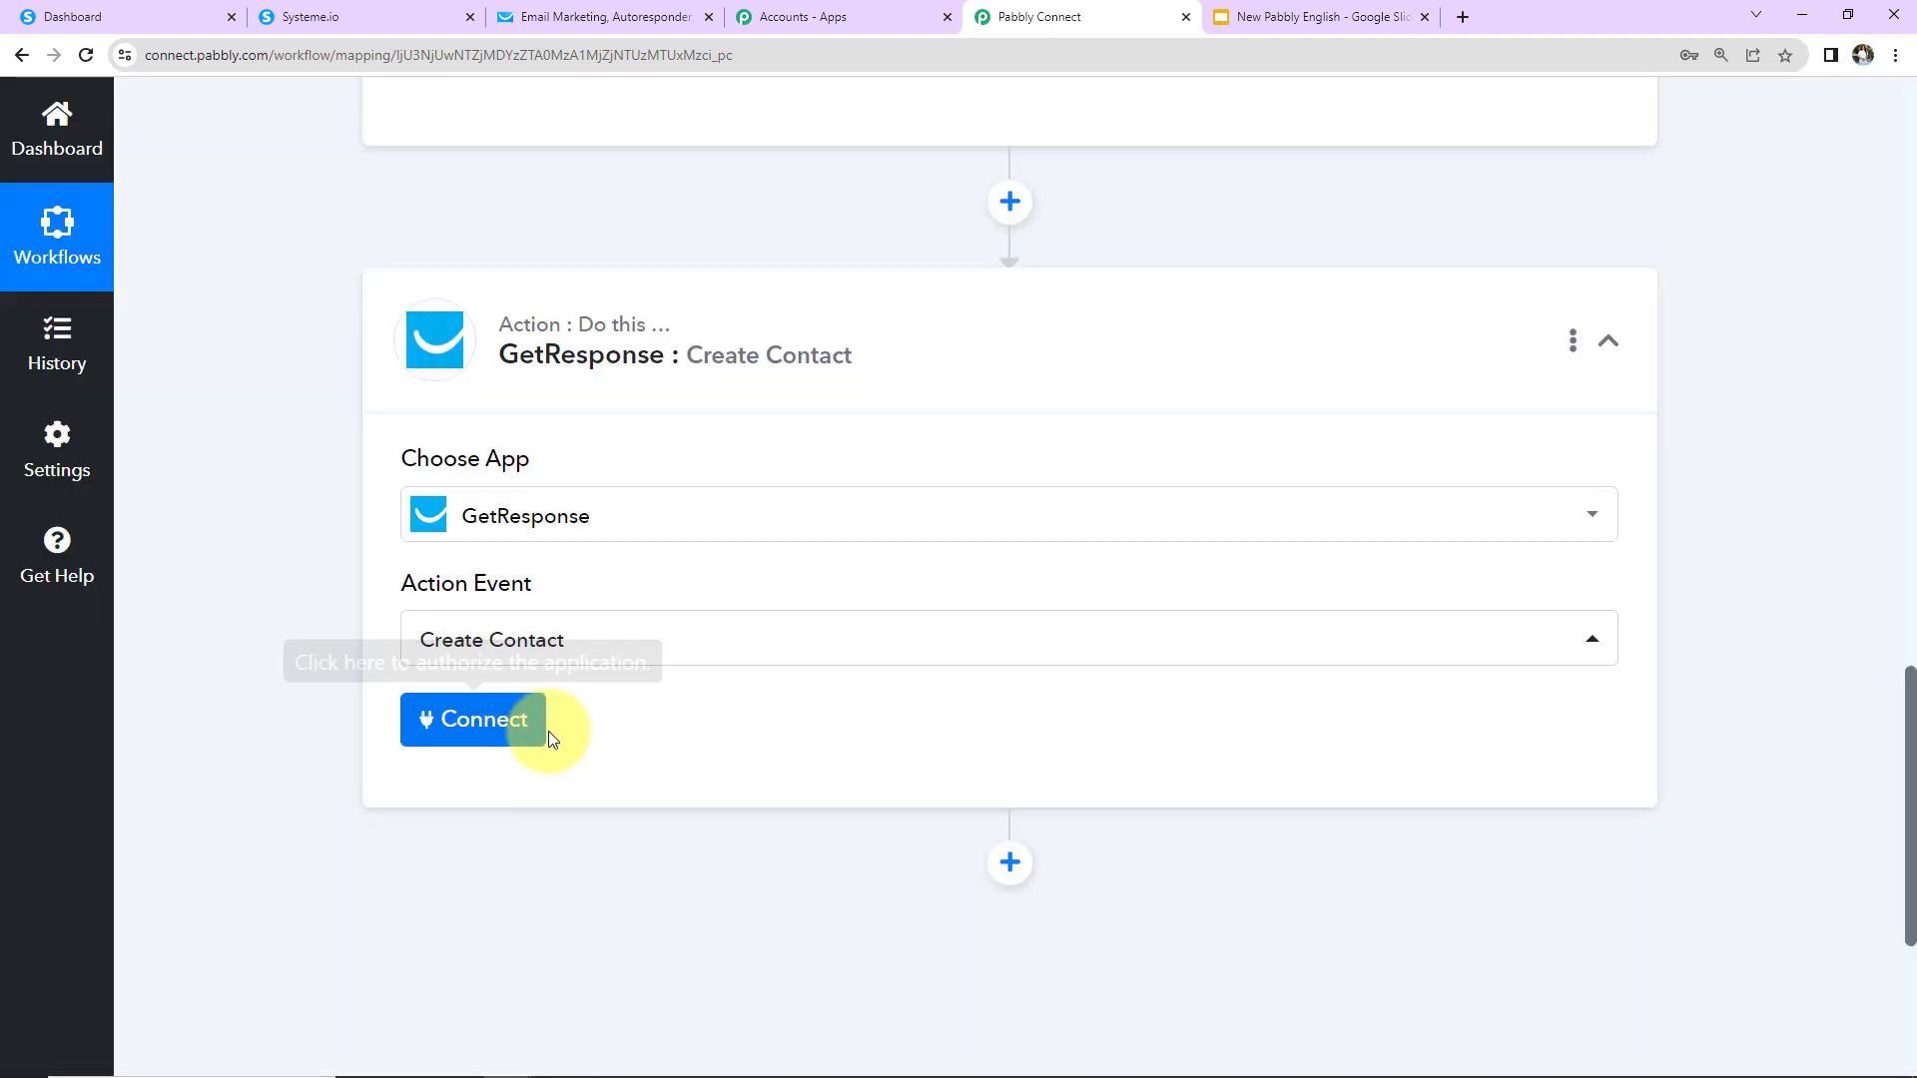
Add a new GetResponse connection and open GetResponse's API key page
{"action": "left_click", "coordinate": [449, 740]}
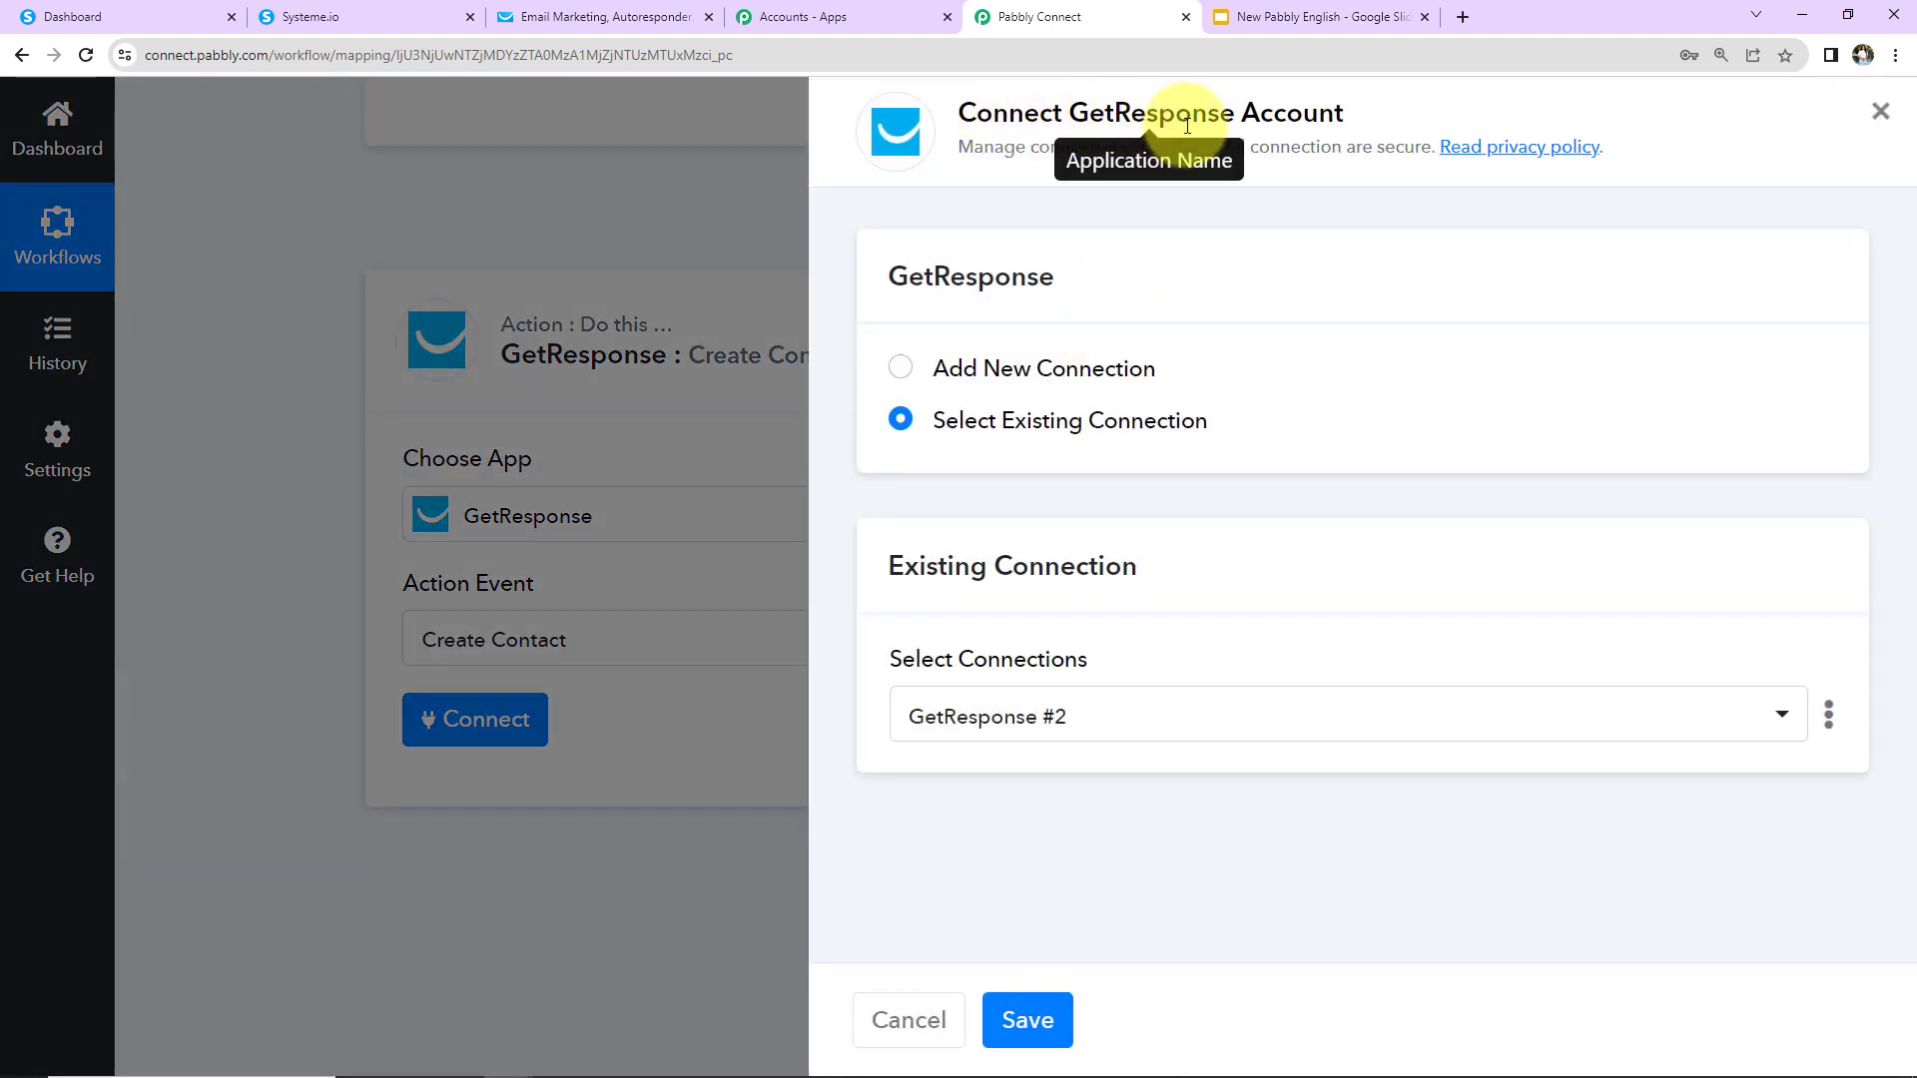
{"action": "left_click", "coordinate": [902, 369]}
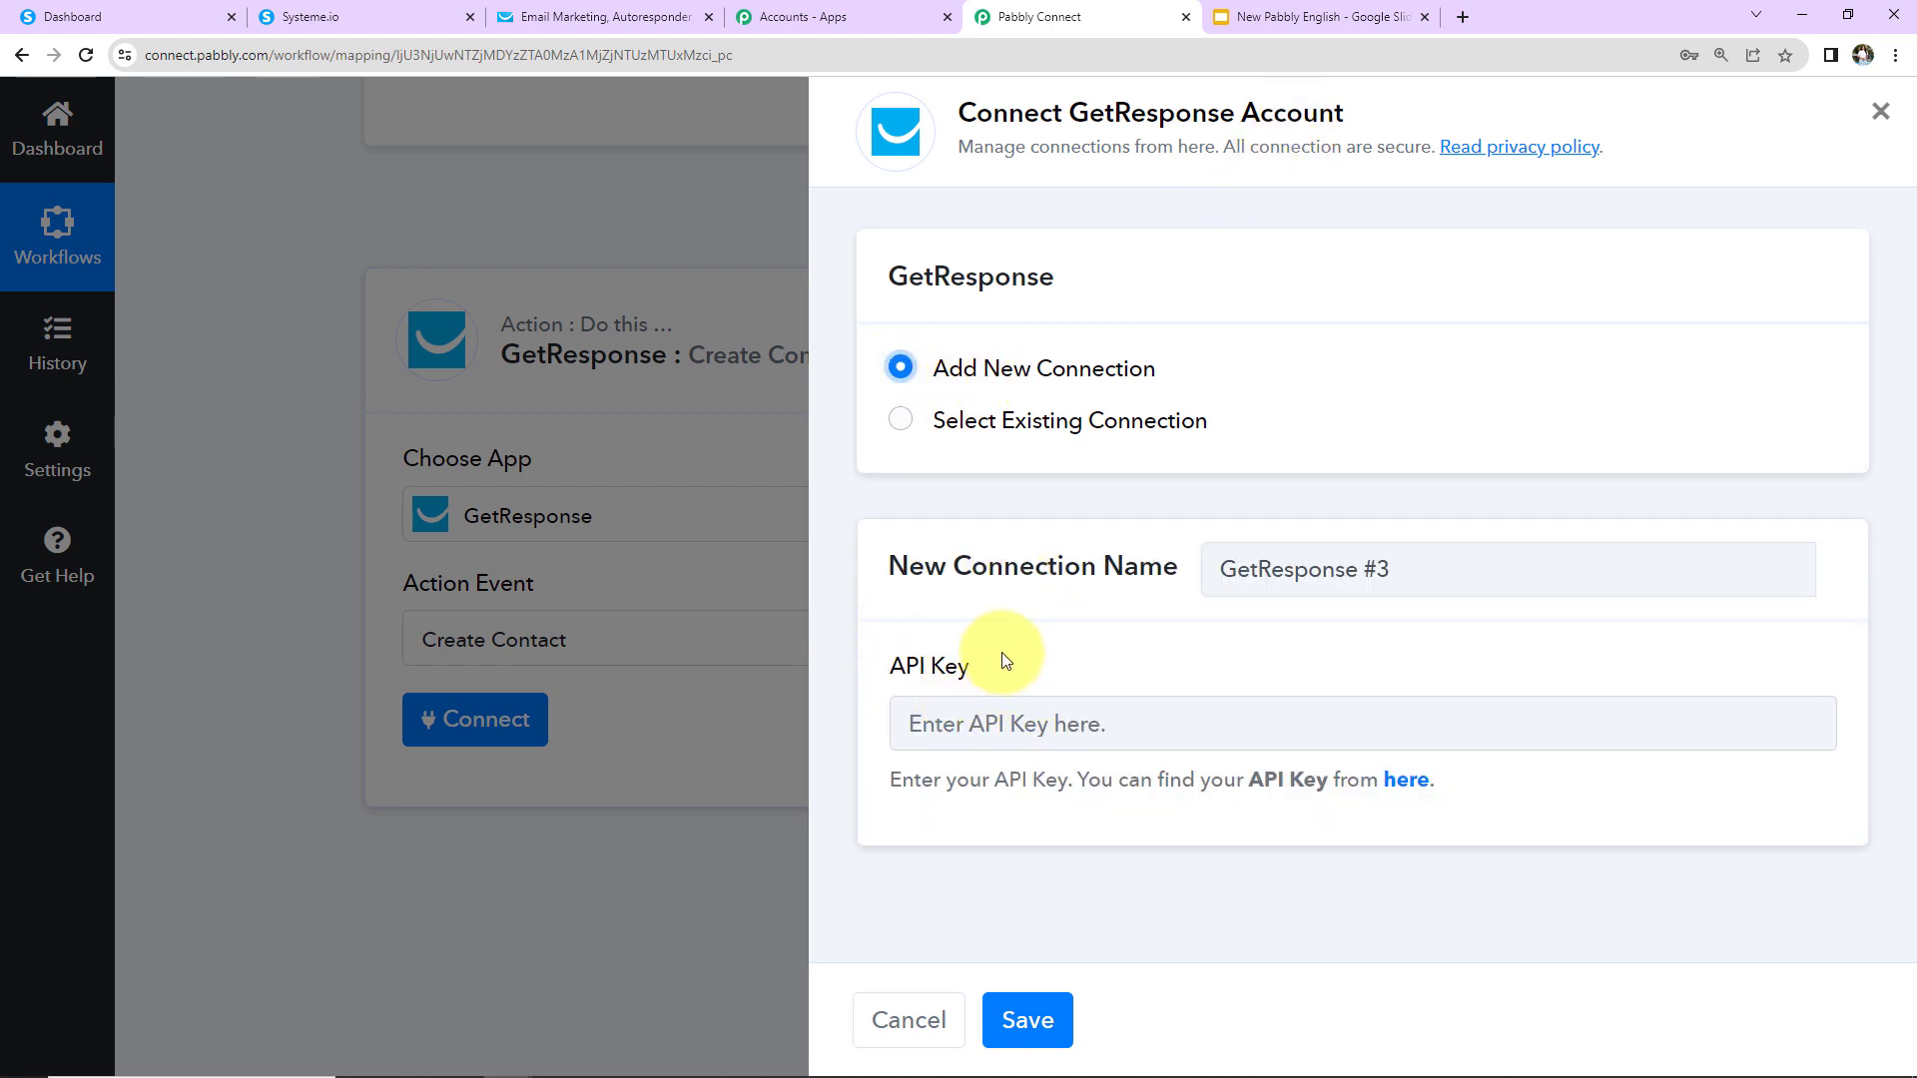
{"action": "left_click", "coordinate": [1409, 783]}
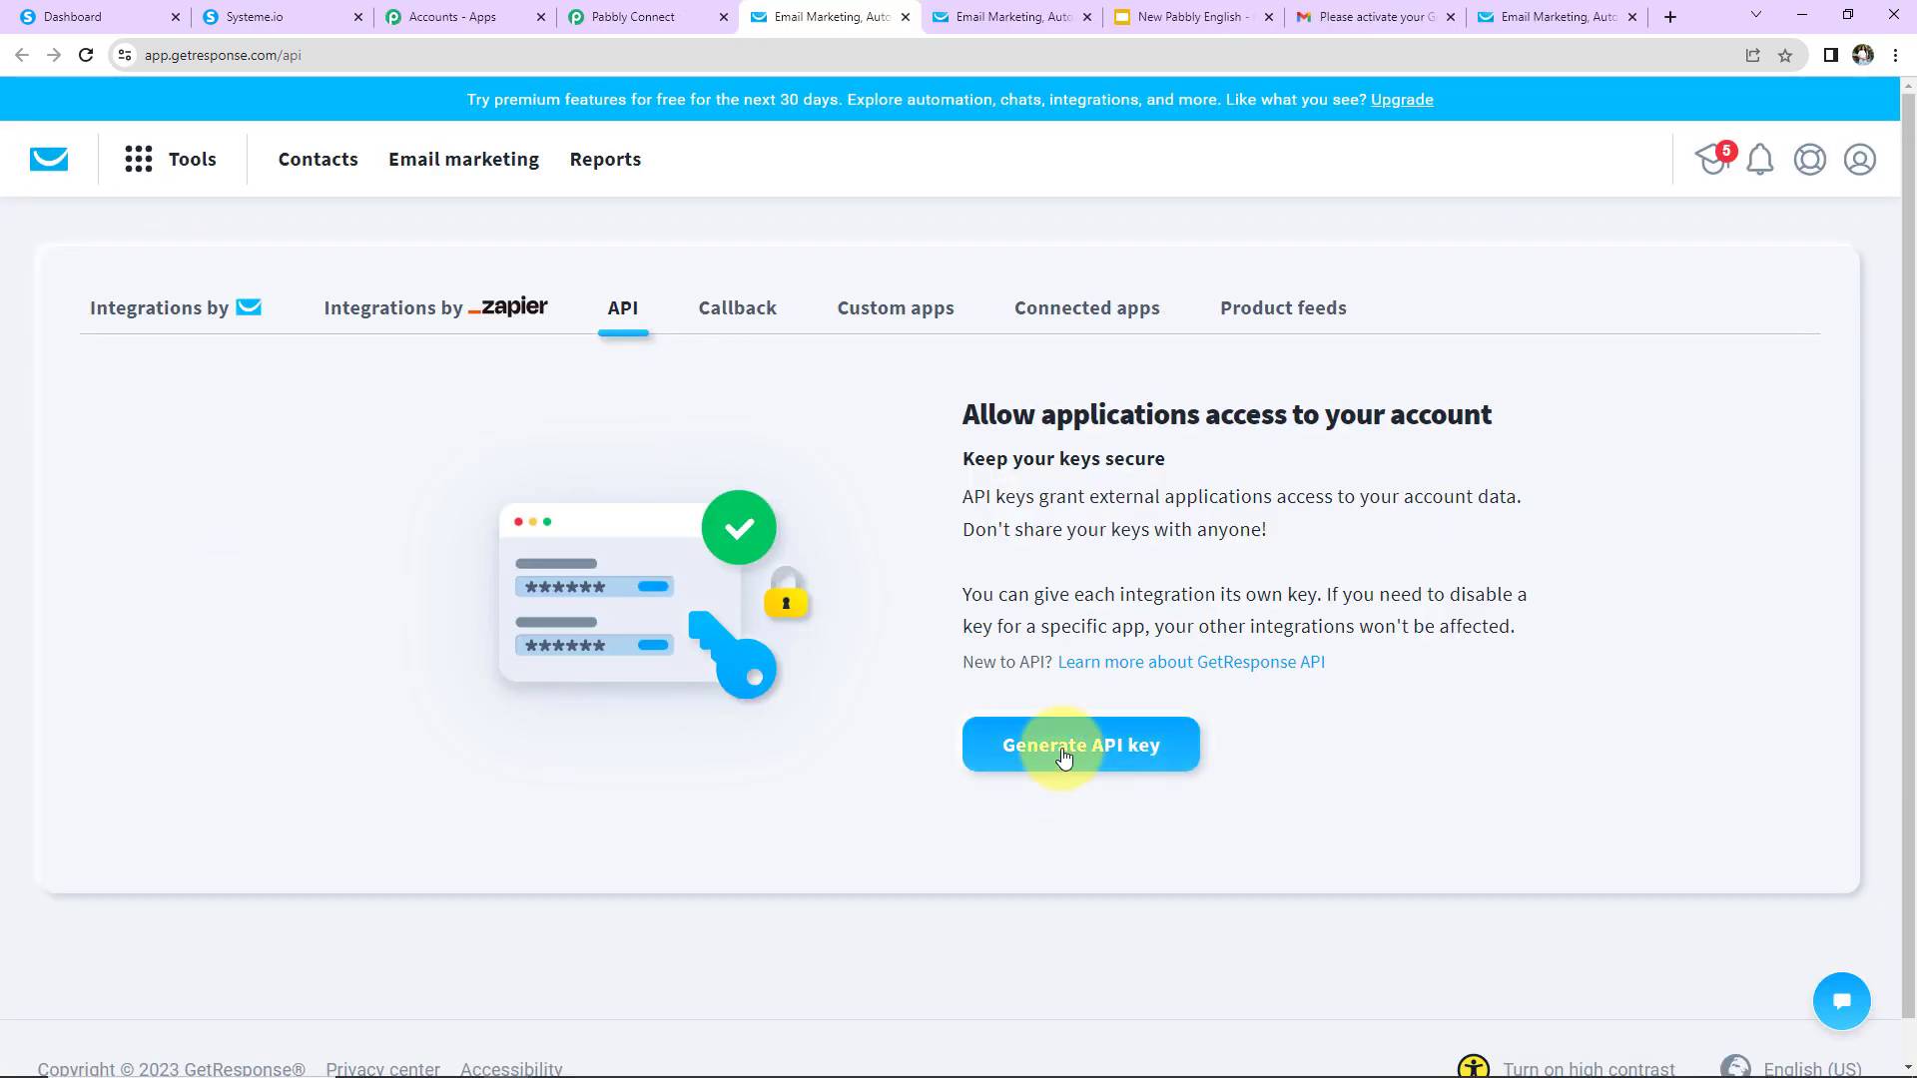
Generate a GetResponse API key named 'Test Key' and paste it into the connection's API Key field
{"action": "left_click", "coordinate": [1064, 757]}
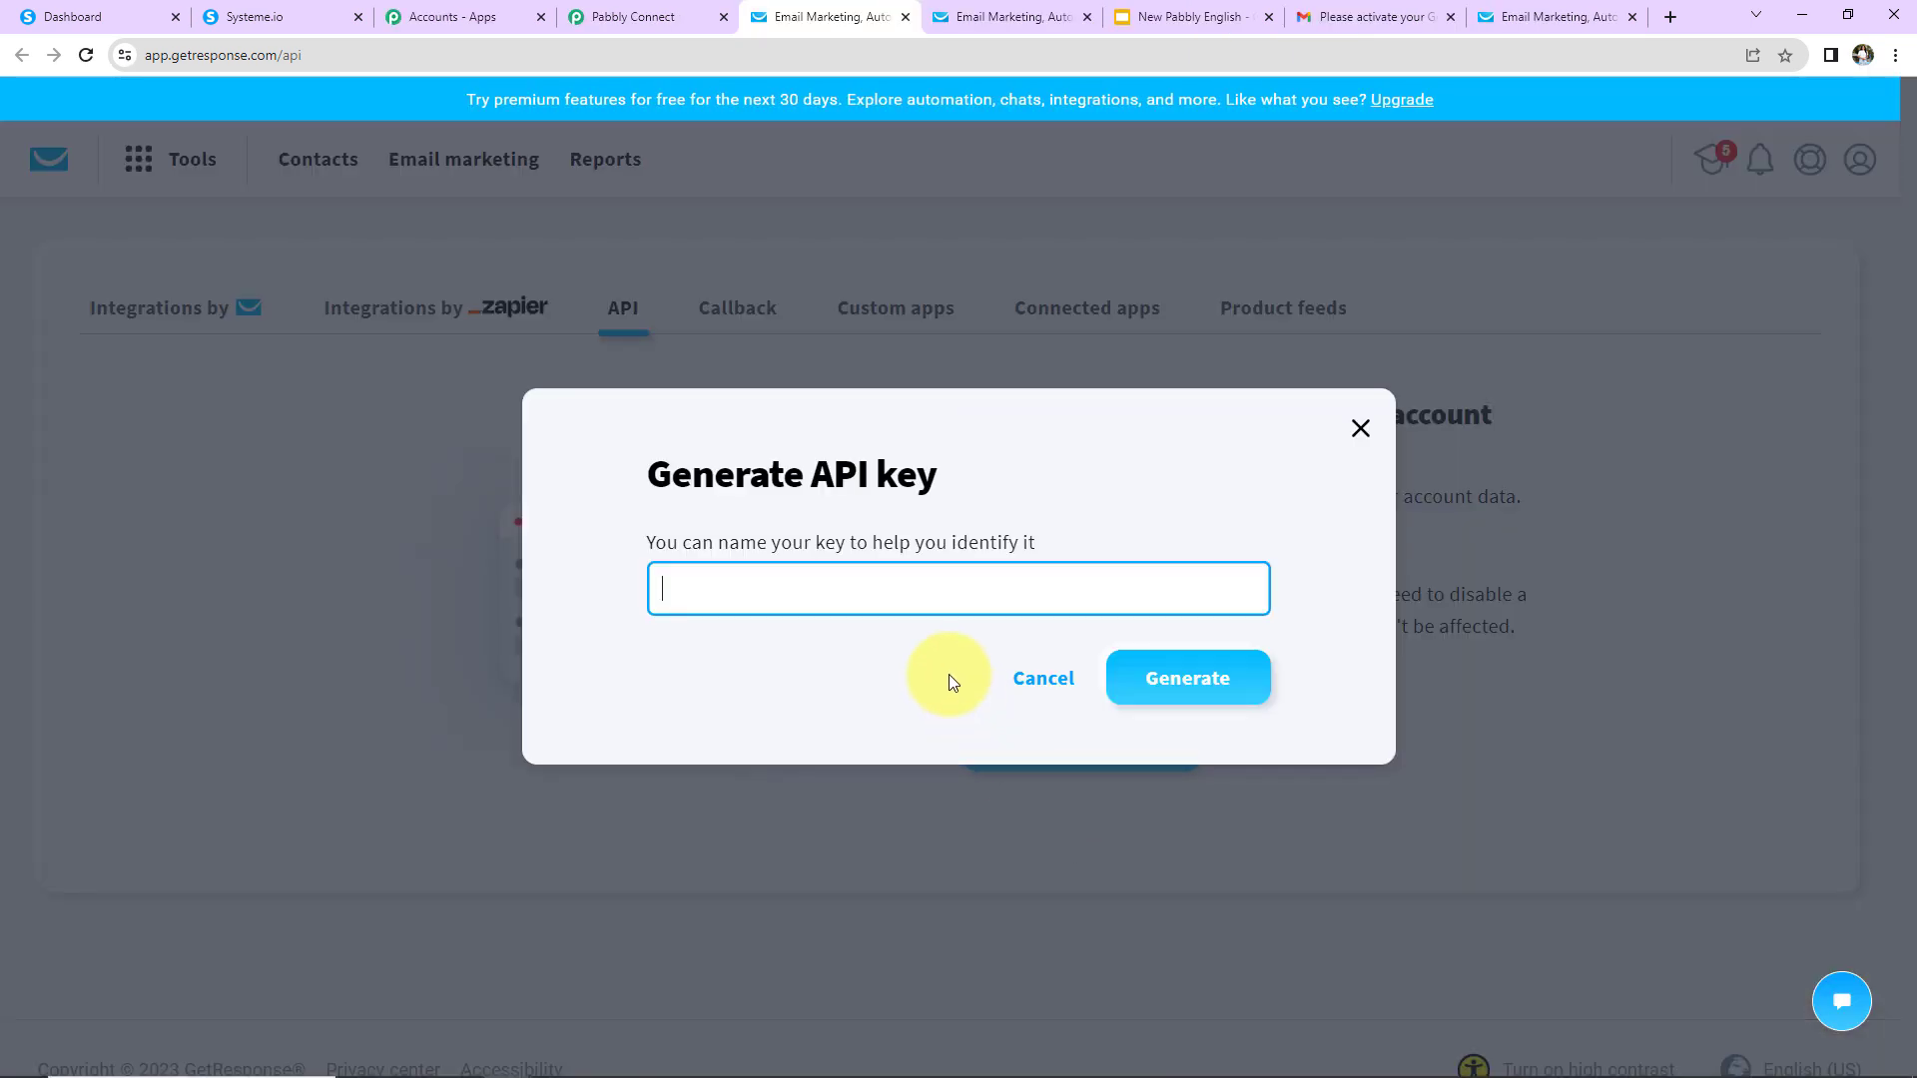
{"action": "type", "text": "Test Key"}
{"action": "left_click", "coordinate": [1188, 678]}
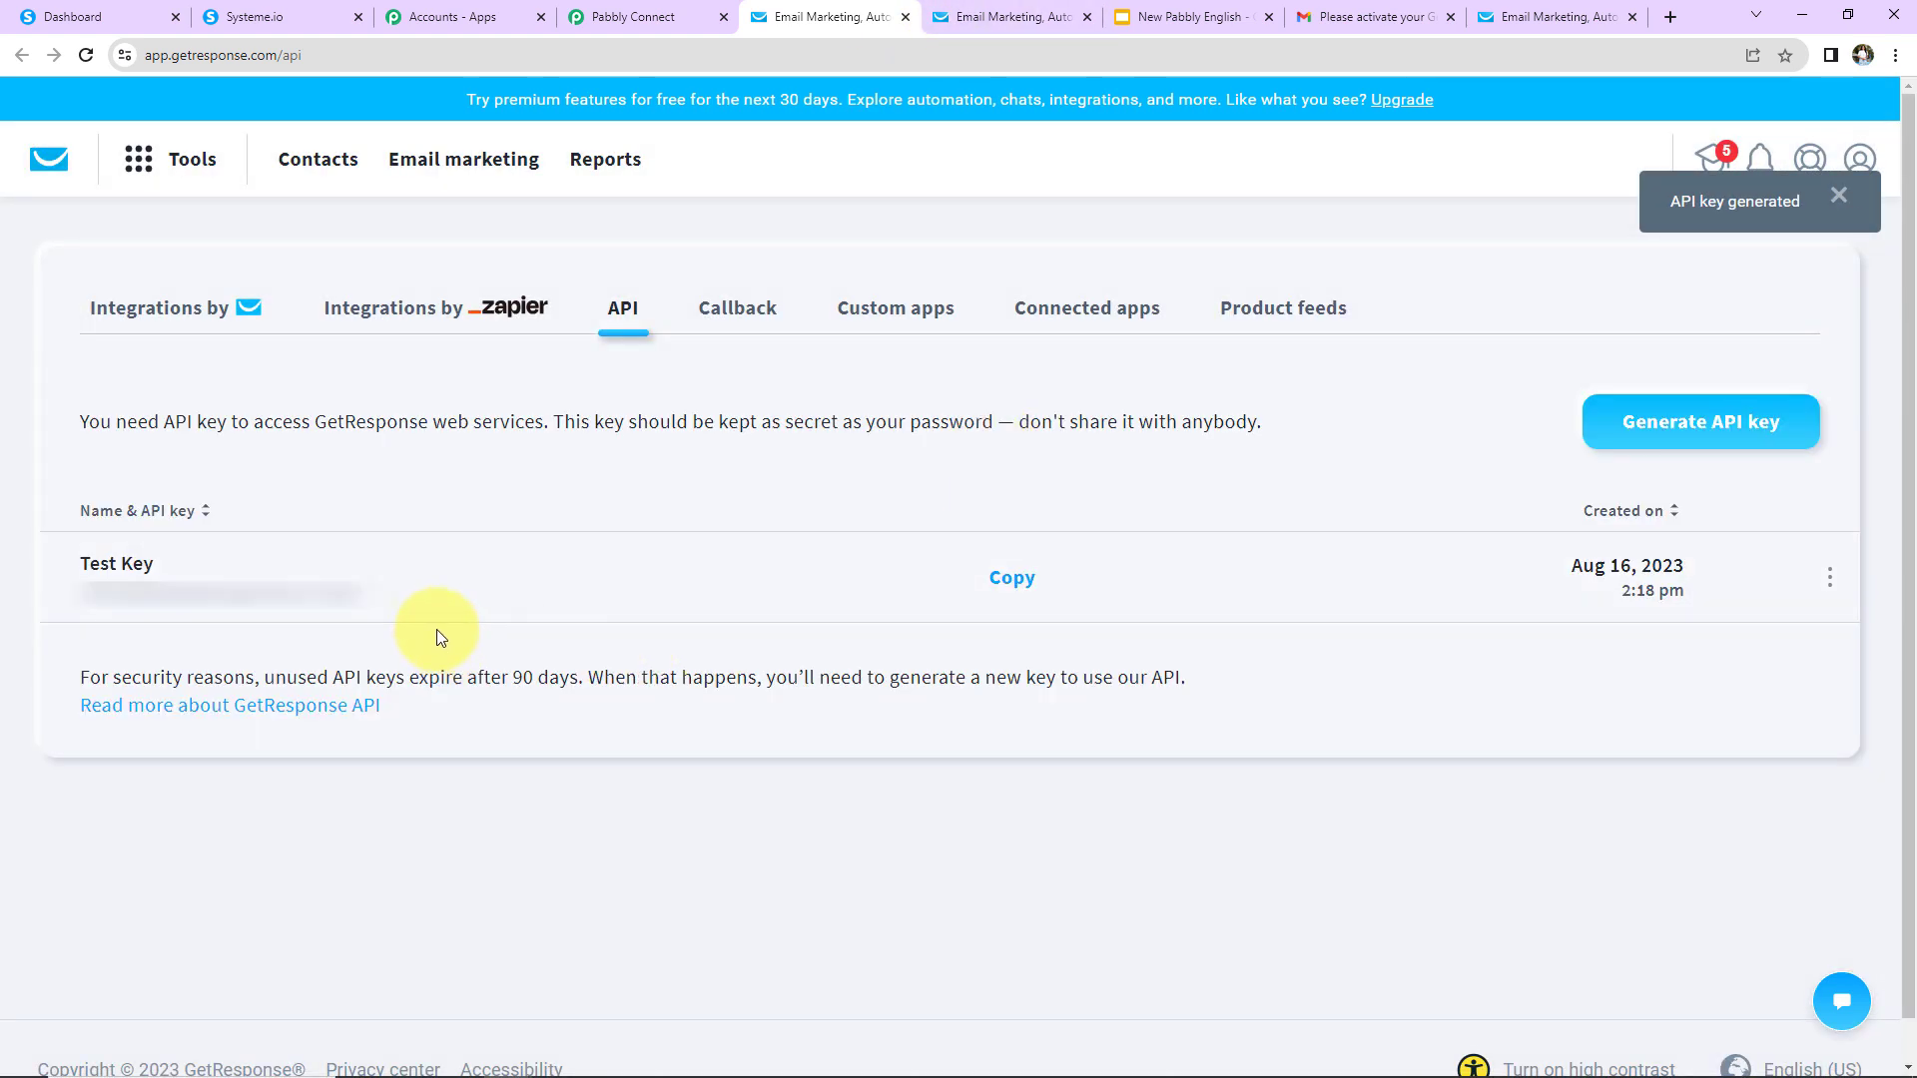
{"action": "left_click", "coordinate": [1010, 577]}
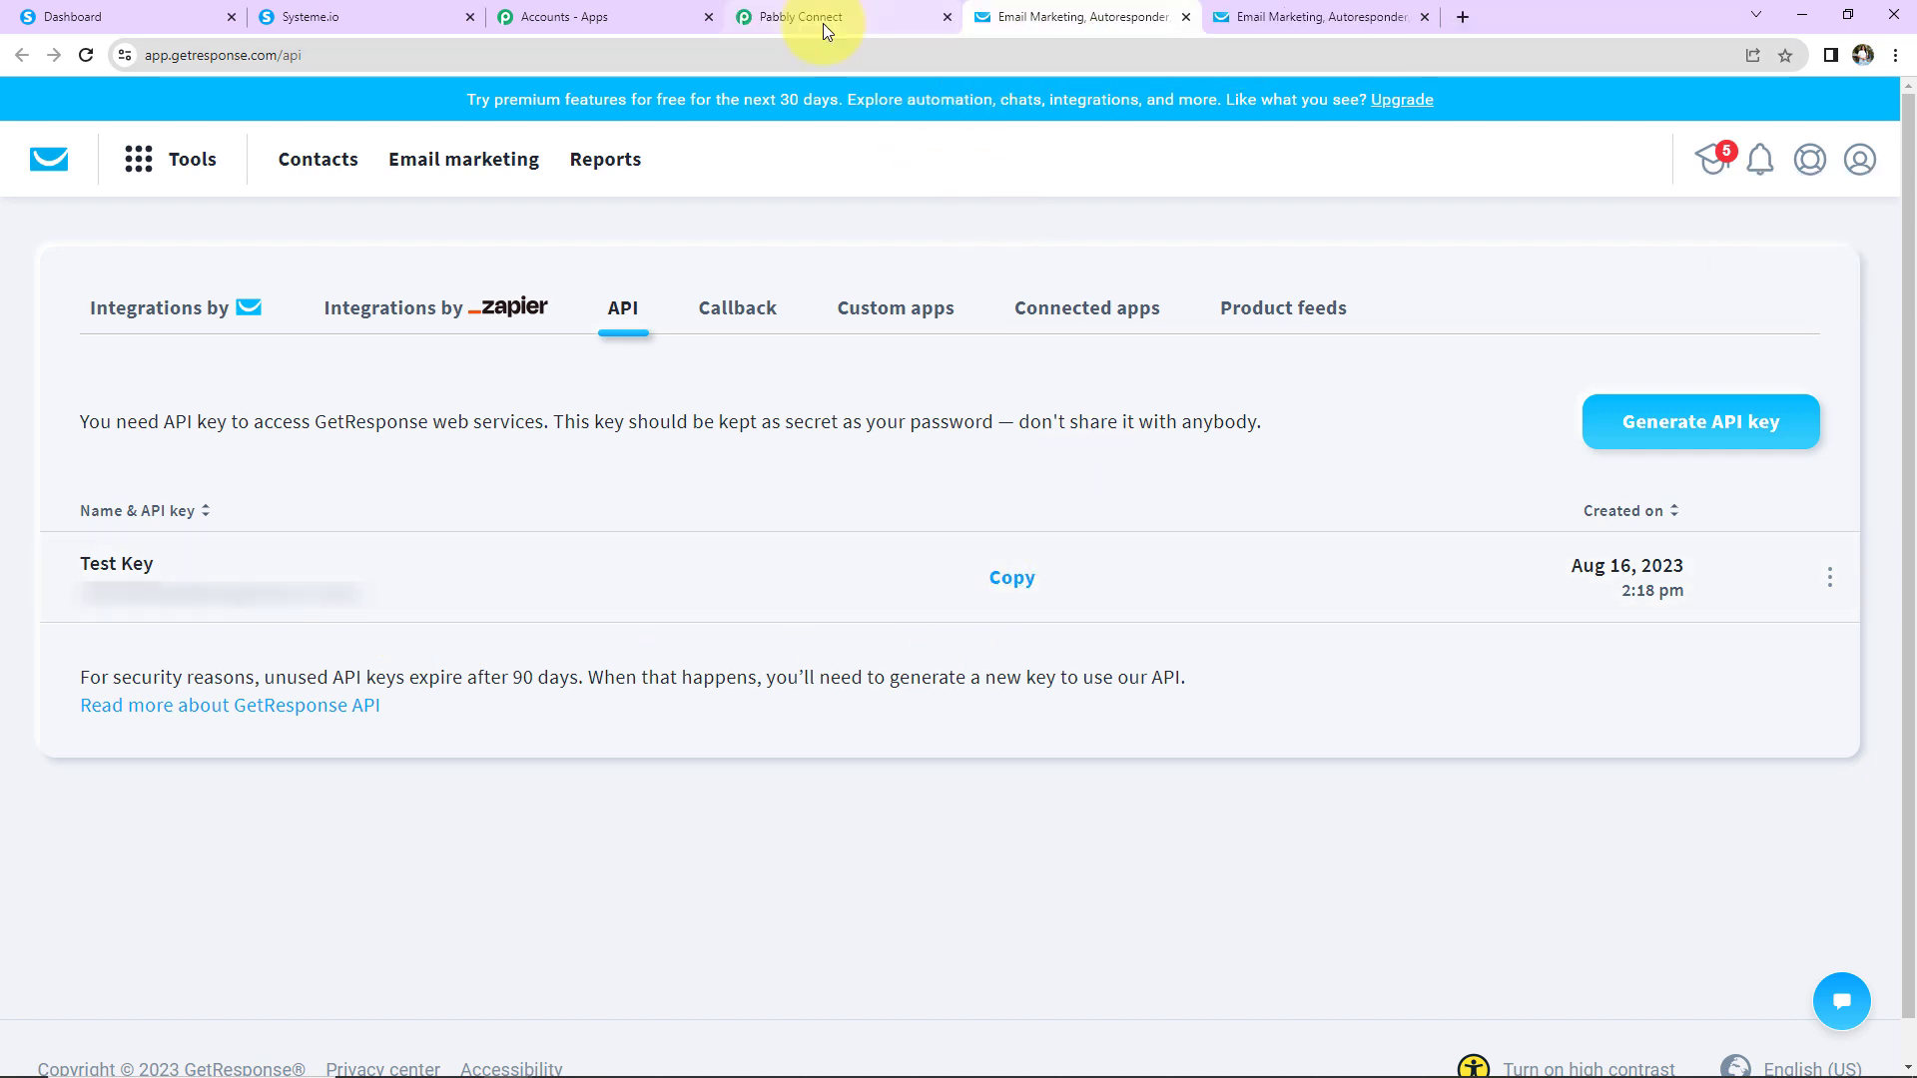
{"action": "left_click", "coordinate": [823, 22]}
{"action": "left_click", "coordinate": [1021, 737]}
{"action": "key", "text": "ctrl+v"}
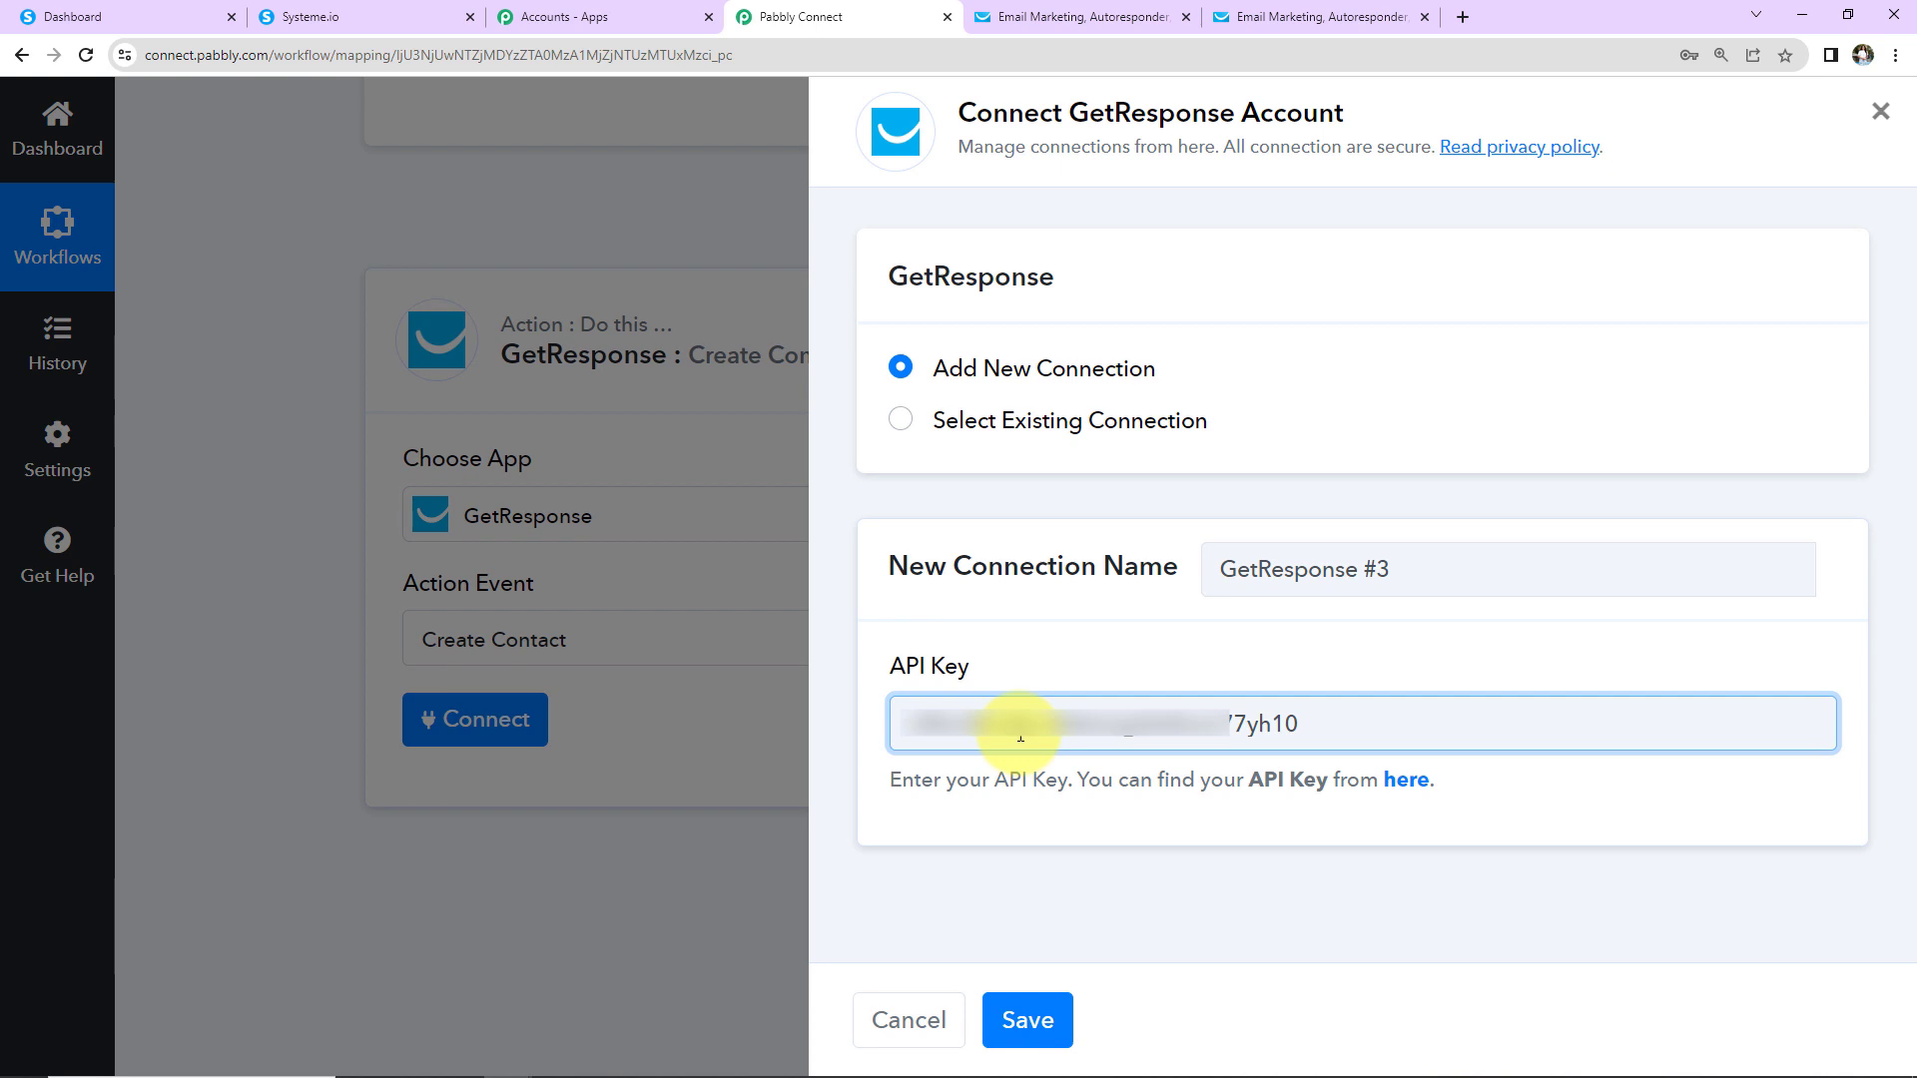
Save the GetResponse connection and choose New Leads as the campaign
{"action": "left_click", "coordinate": [1044, 1017]}
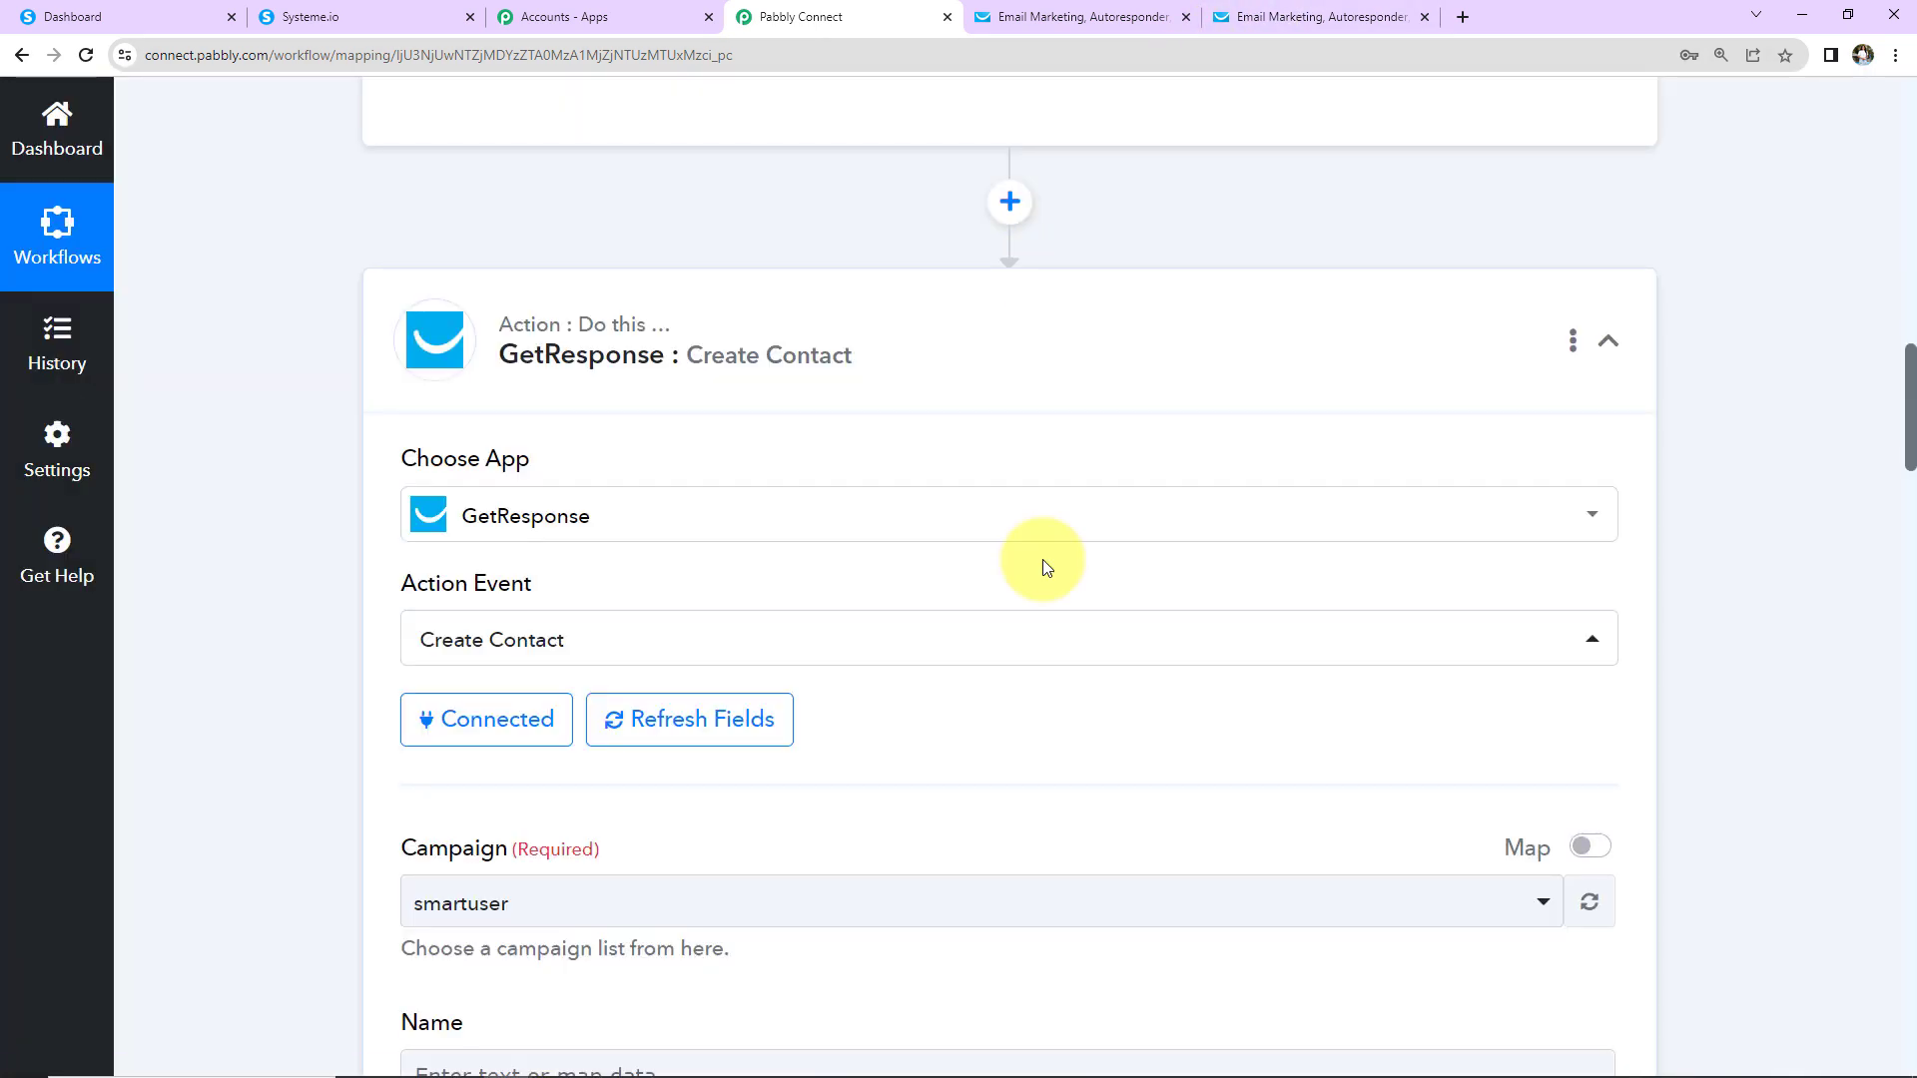
{"action": "scroll", "coordinate": [1044, 559], "scroll_direction": "down", "scroll_amount": 7}
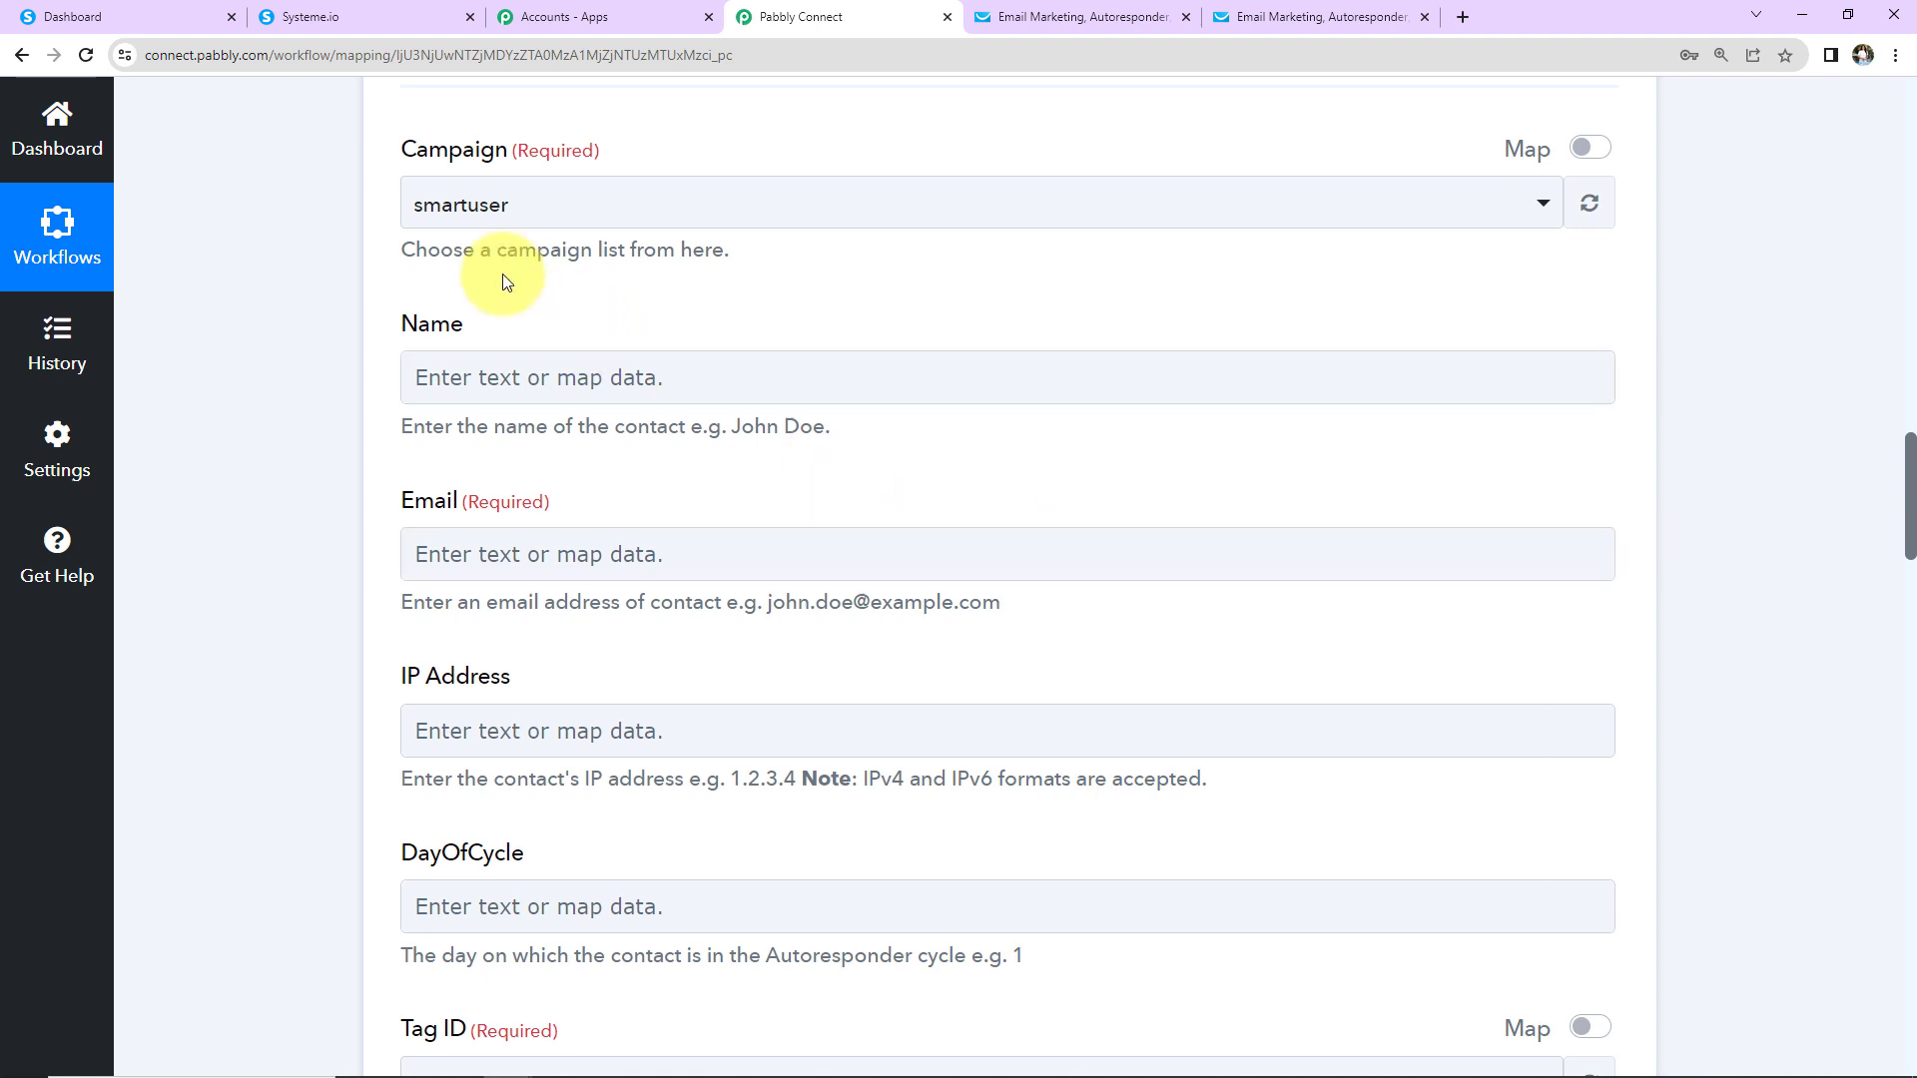
{"action": "left_click", "coordinate": [504, 205]}
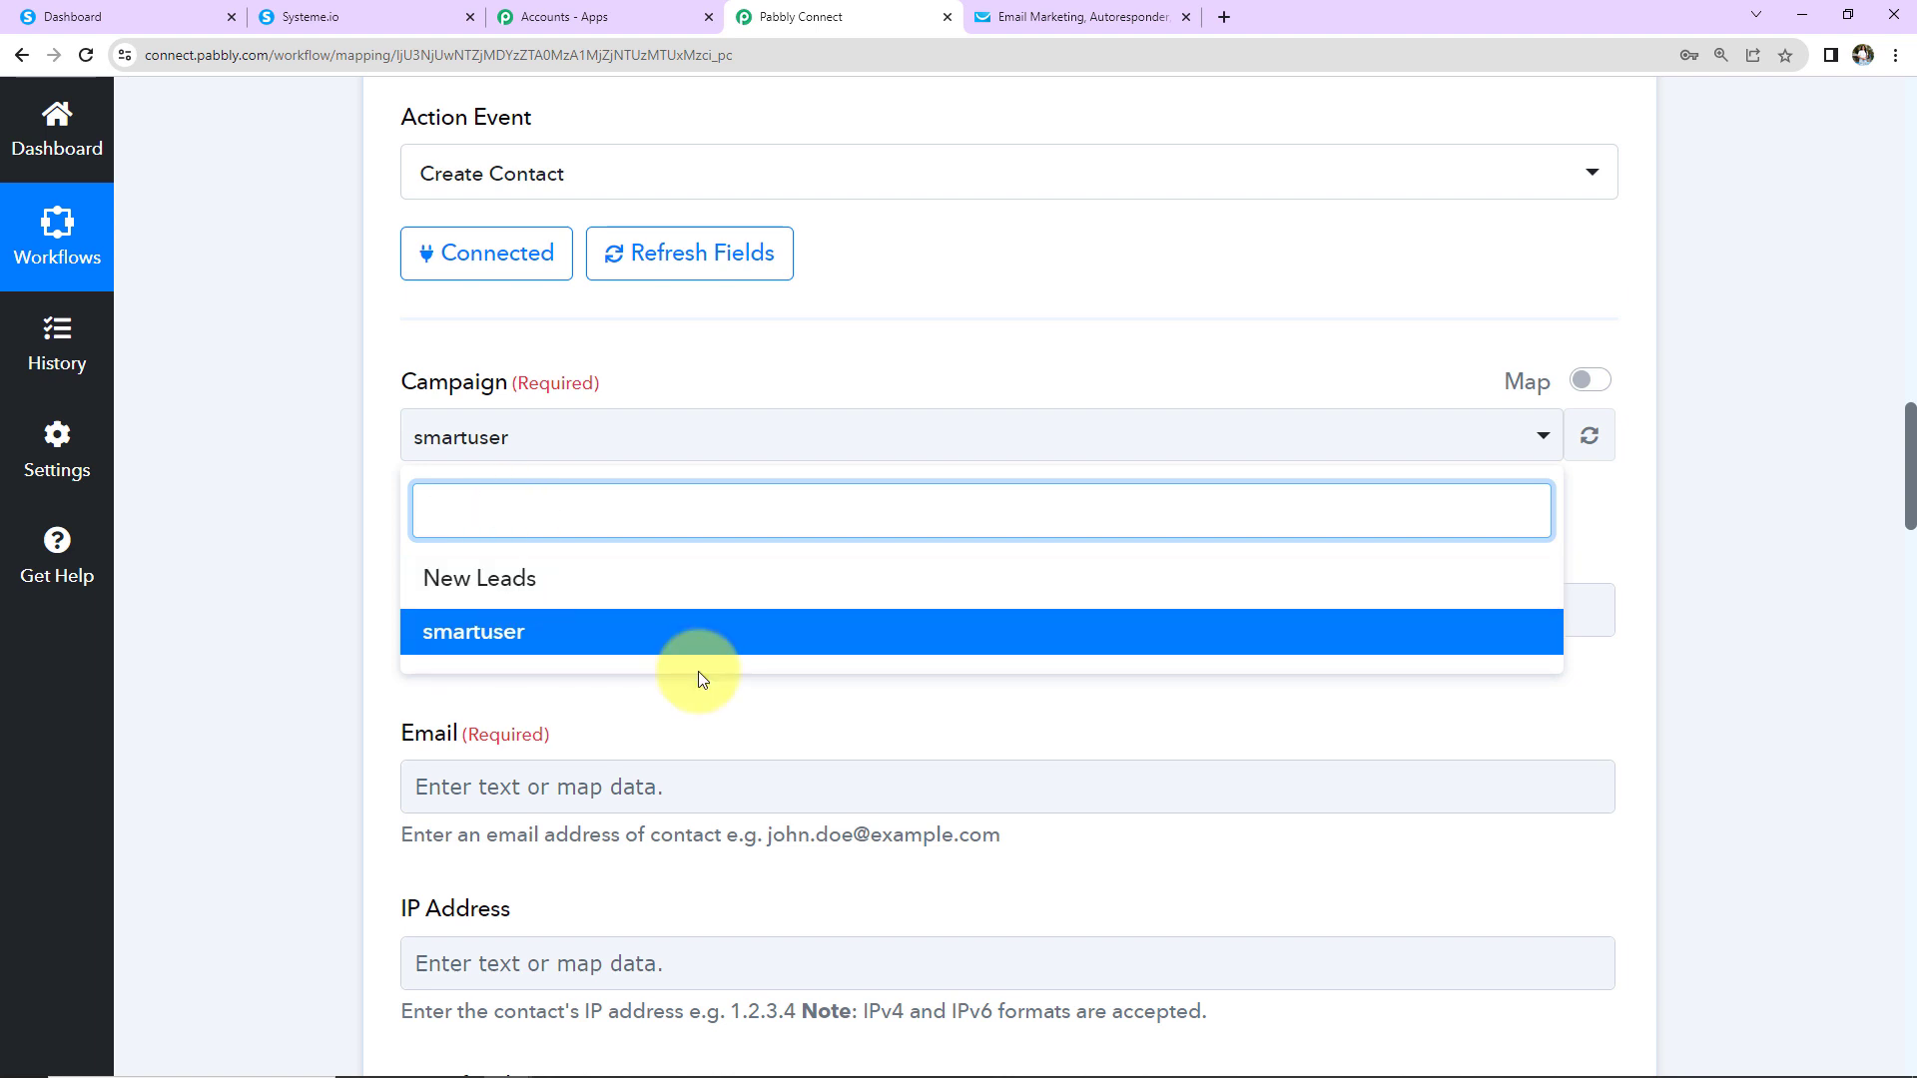
{"action": "left_click", "coordinate": [1015, 33]}
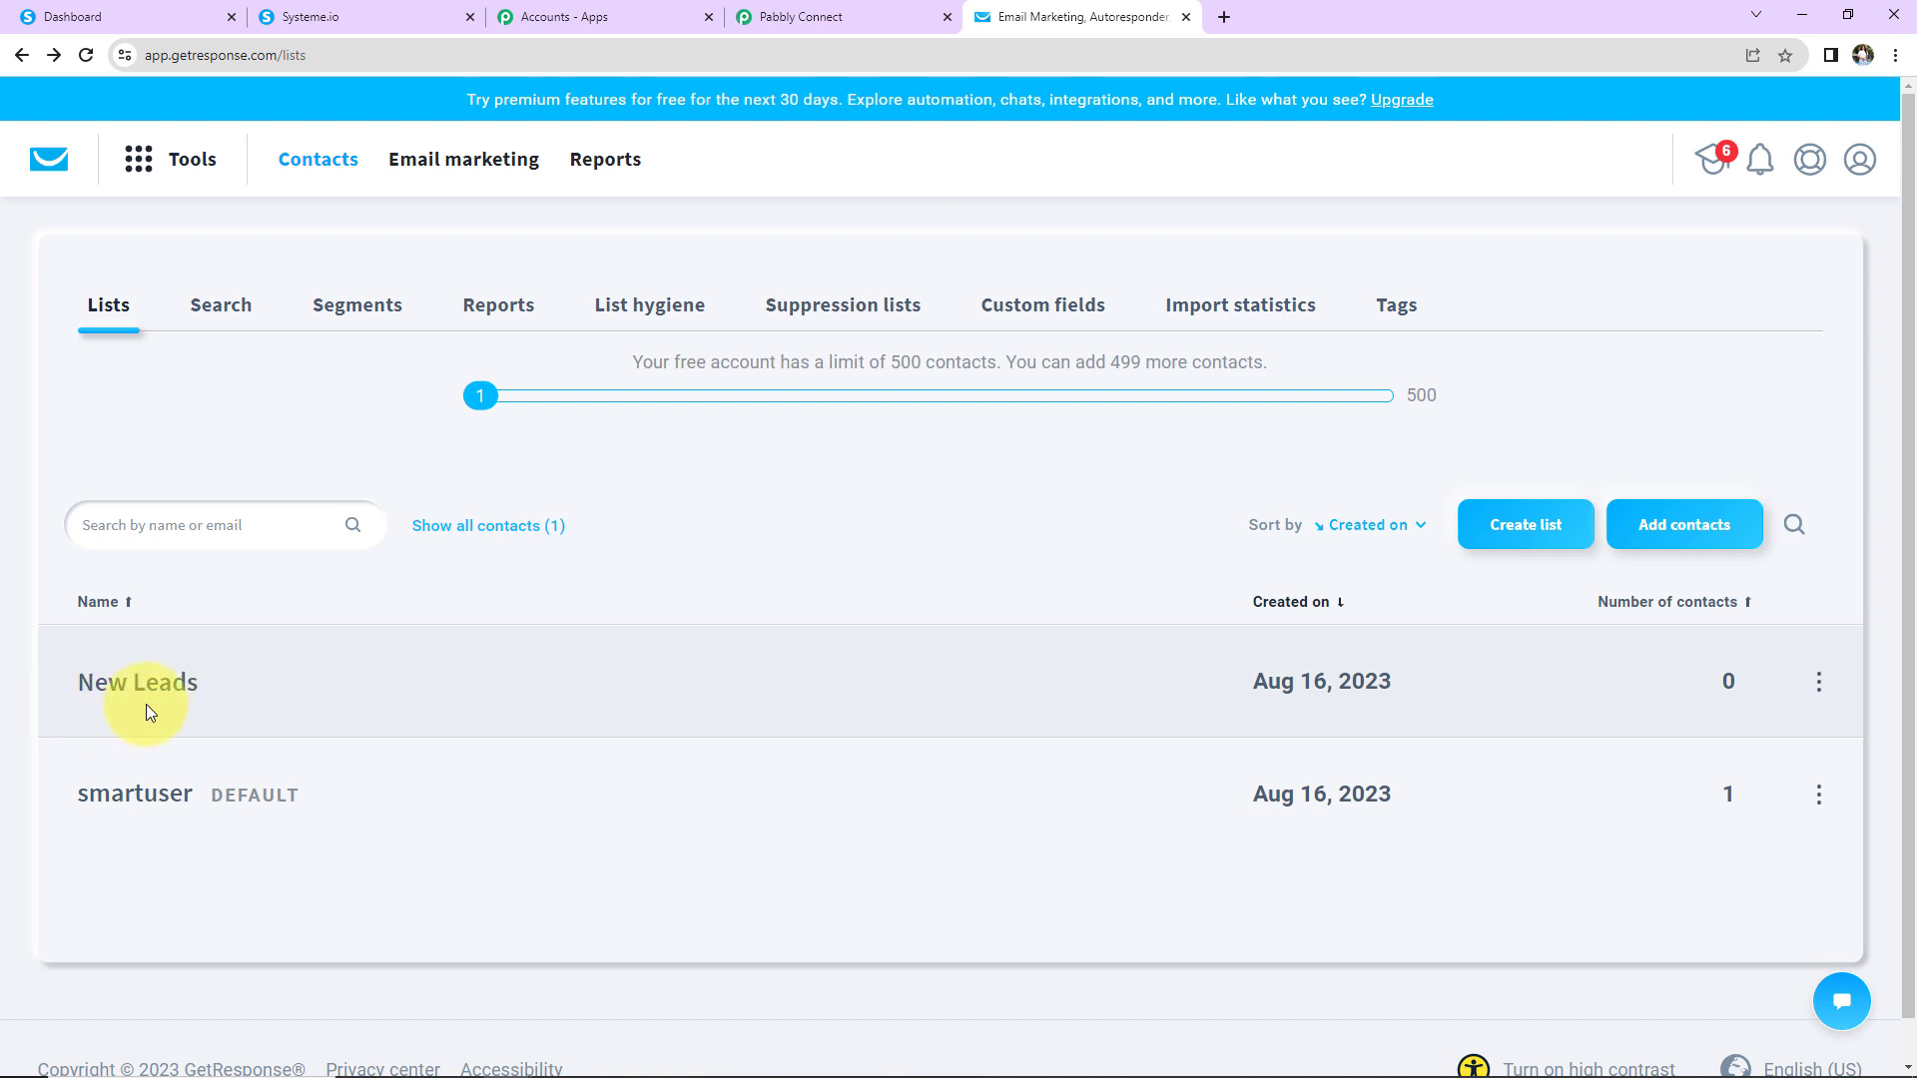
{"action": "left_click", "coordinate": [830, 14]}
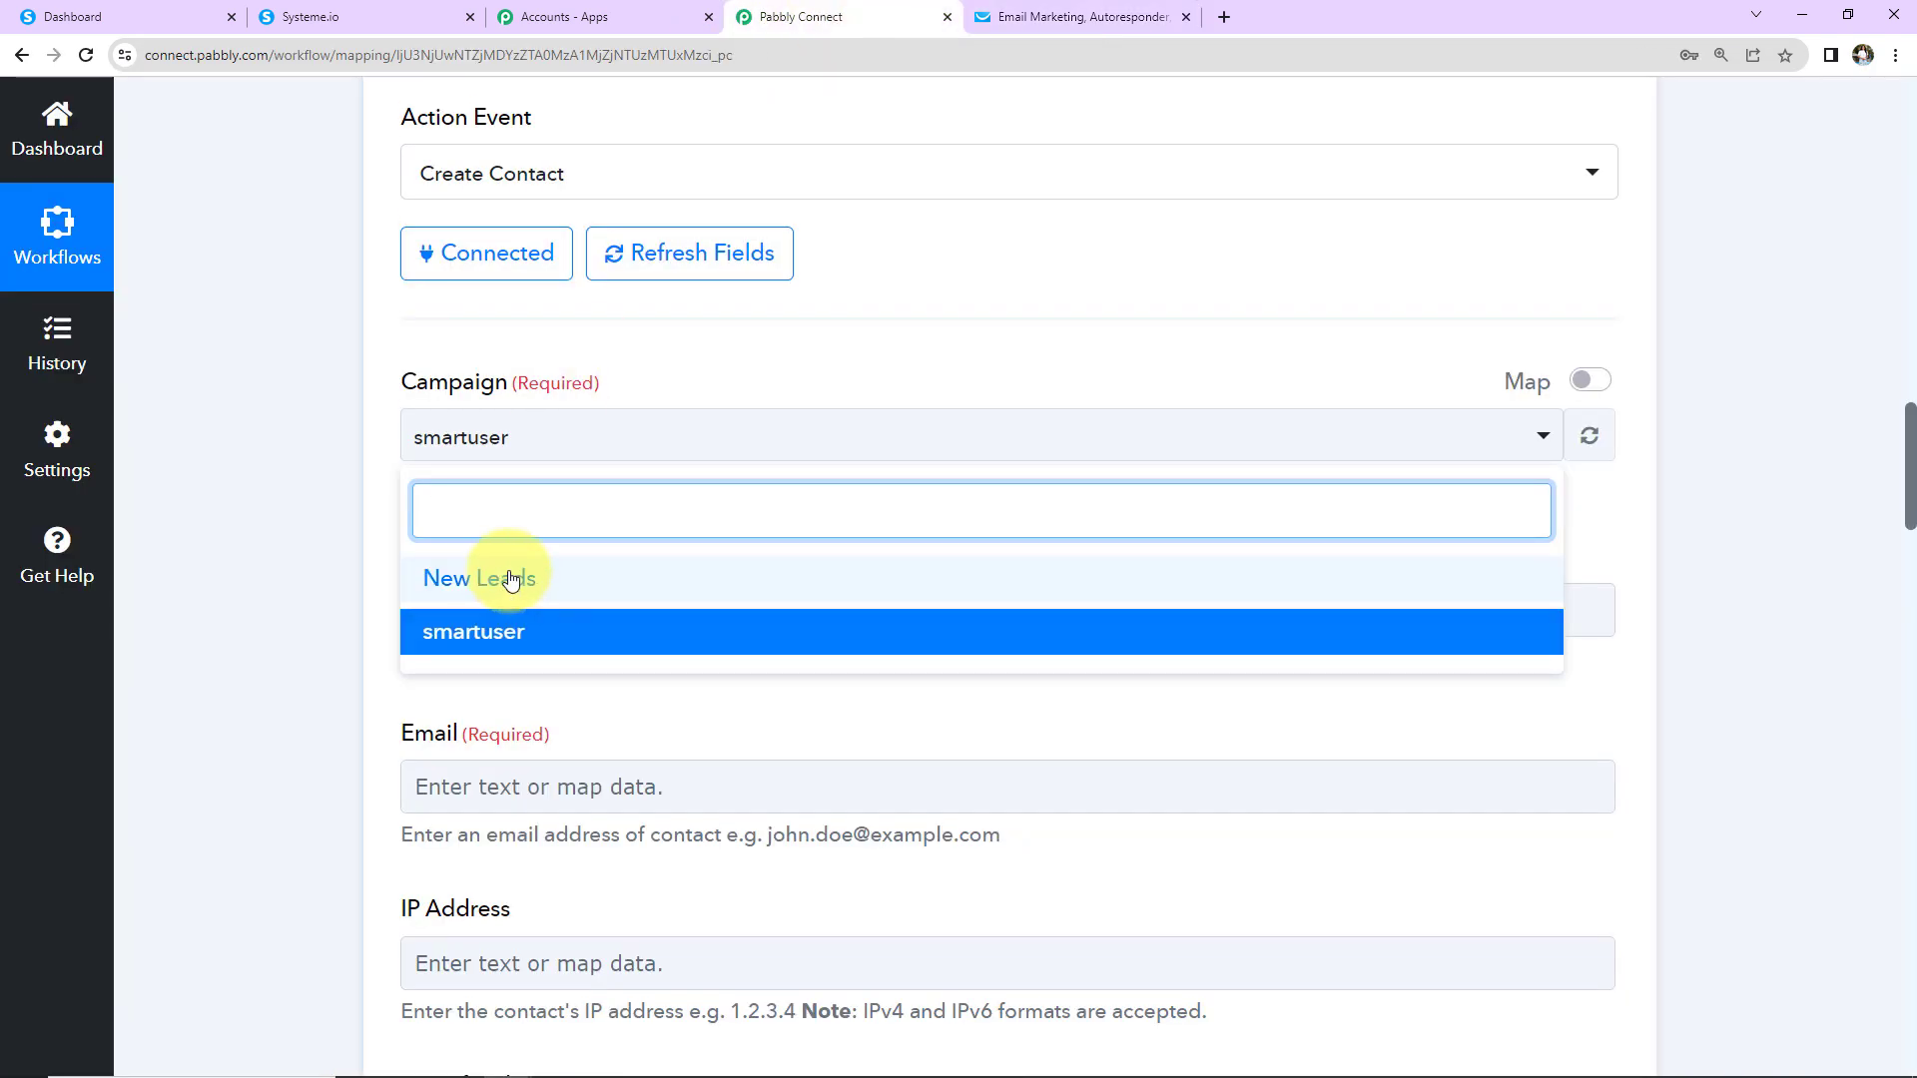
{"action": "left_click", "coordinate": [479, 578]}
{"action": "scroll", "coordinate": [749, 699], "scroll_direction": "down", "scroll_amount": 5}
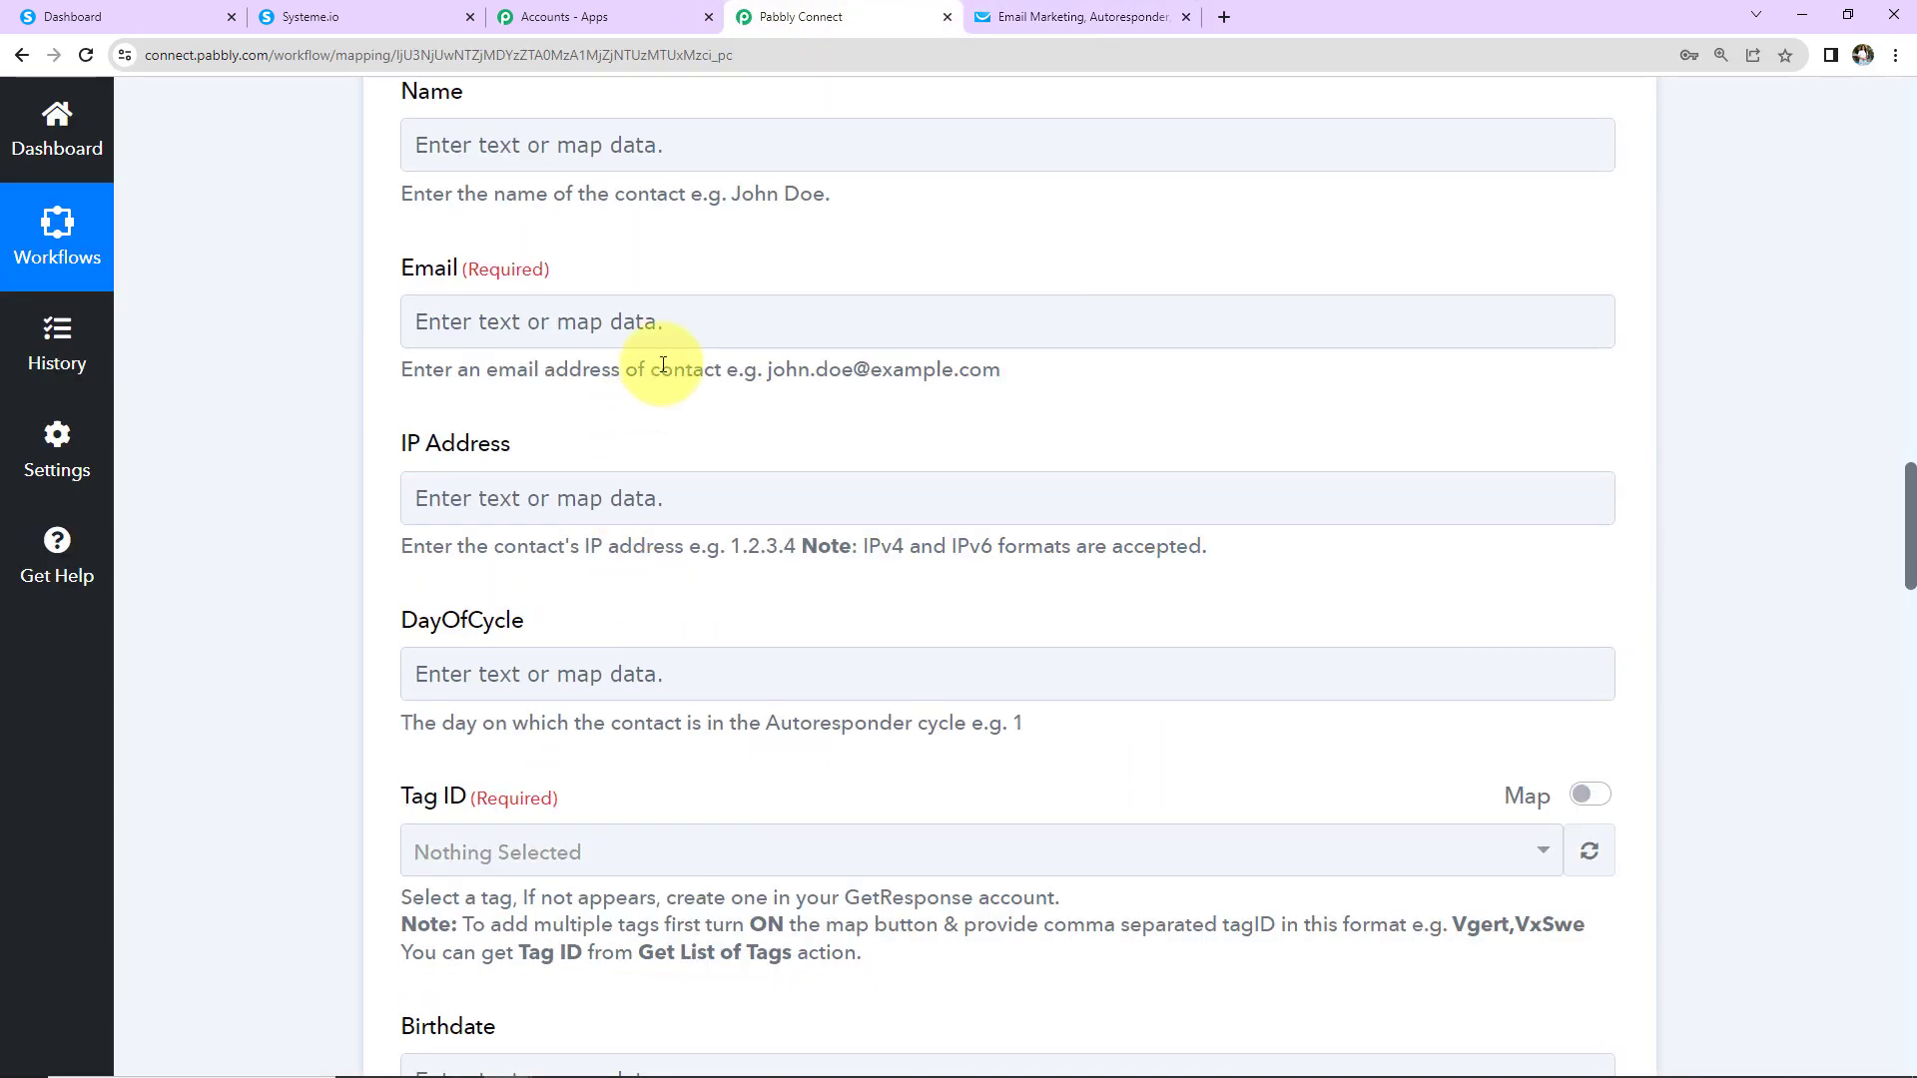
Map the Name field to the Systeme.io contact's first name
{"action": "left_click", "coordinate": [634, 154]}
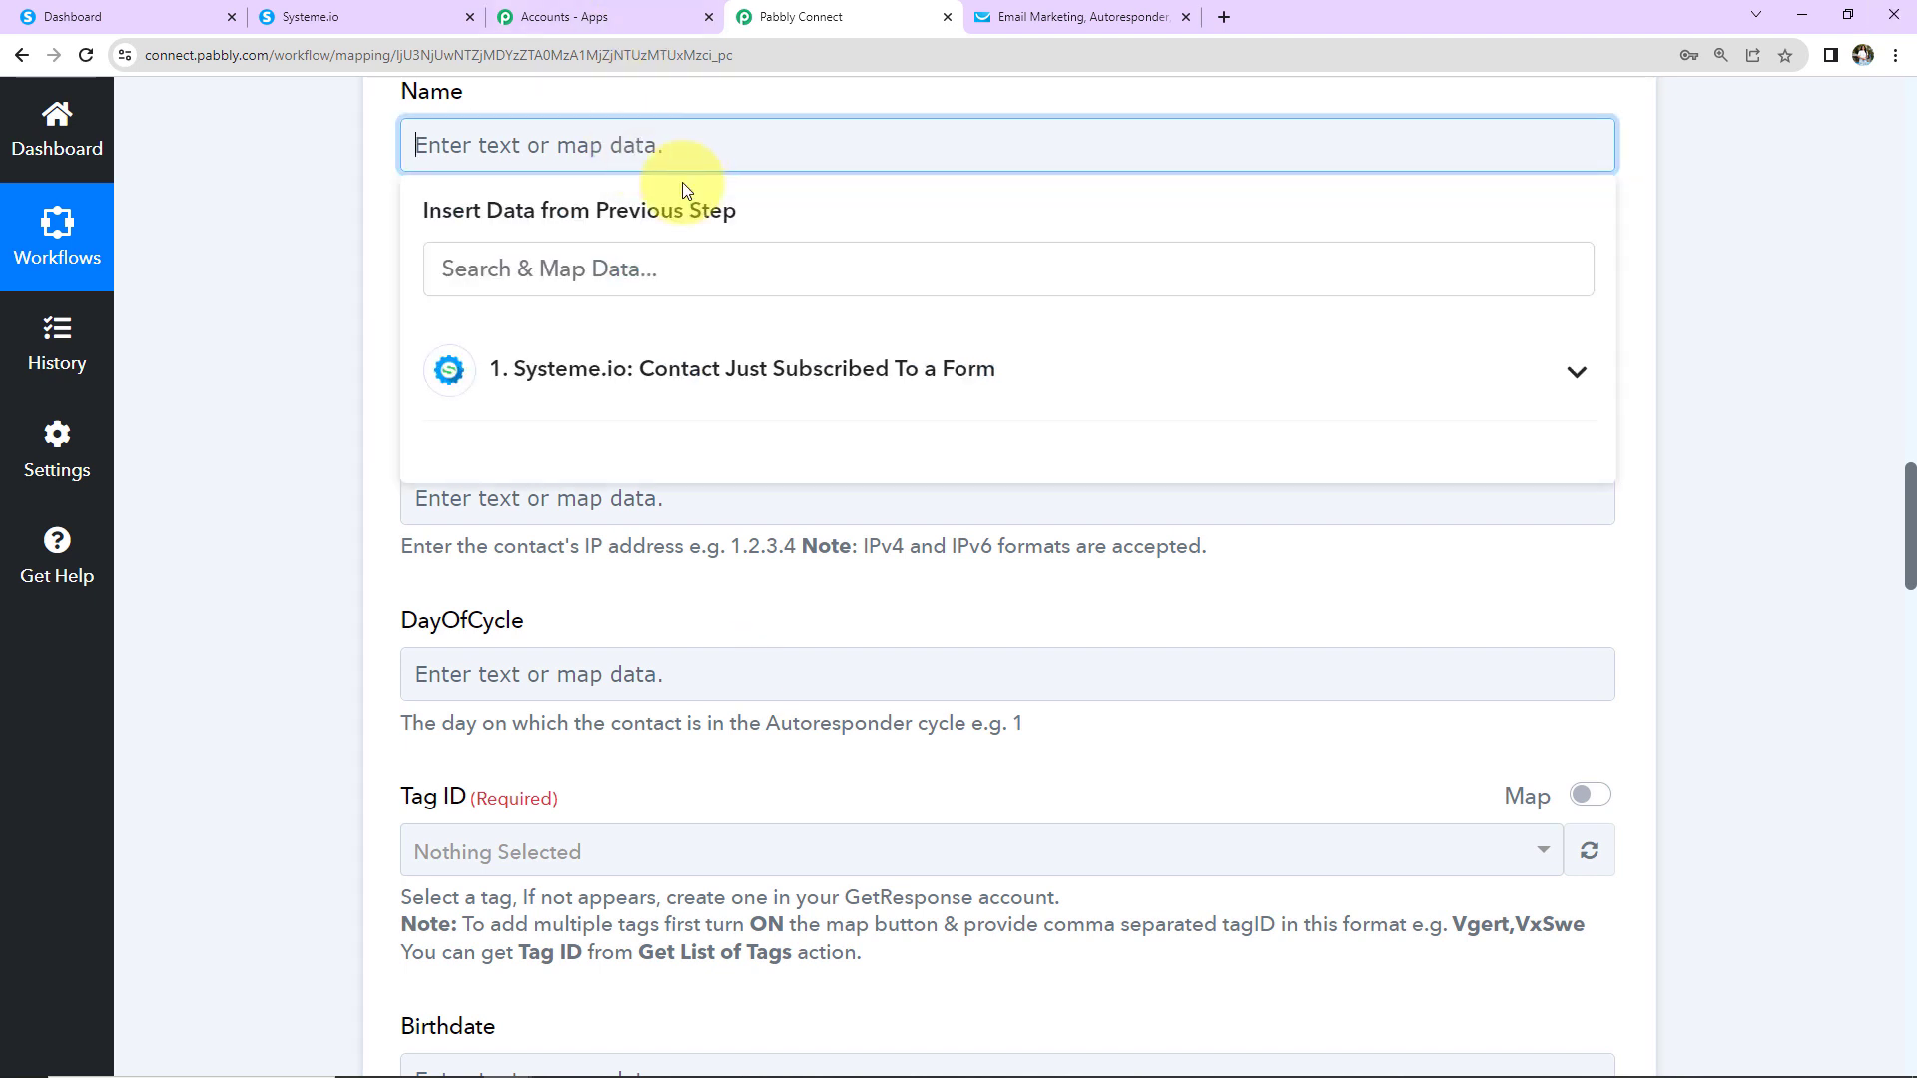
{"action": "left_click", "coordinate": [582, 362]}
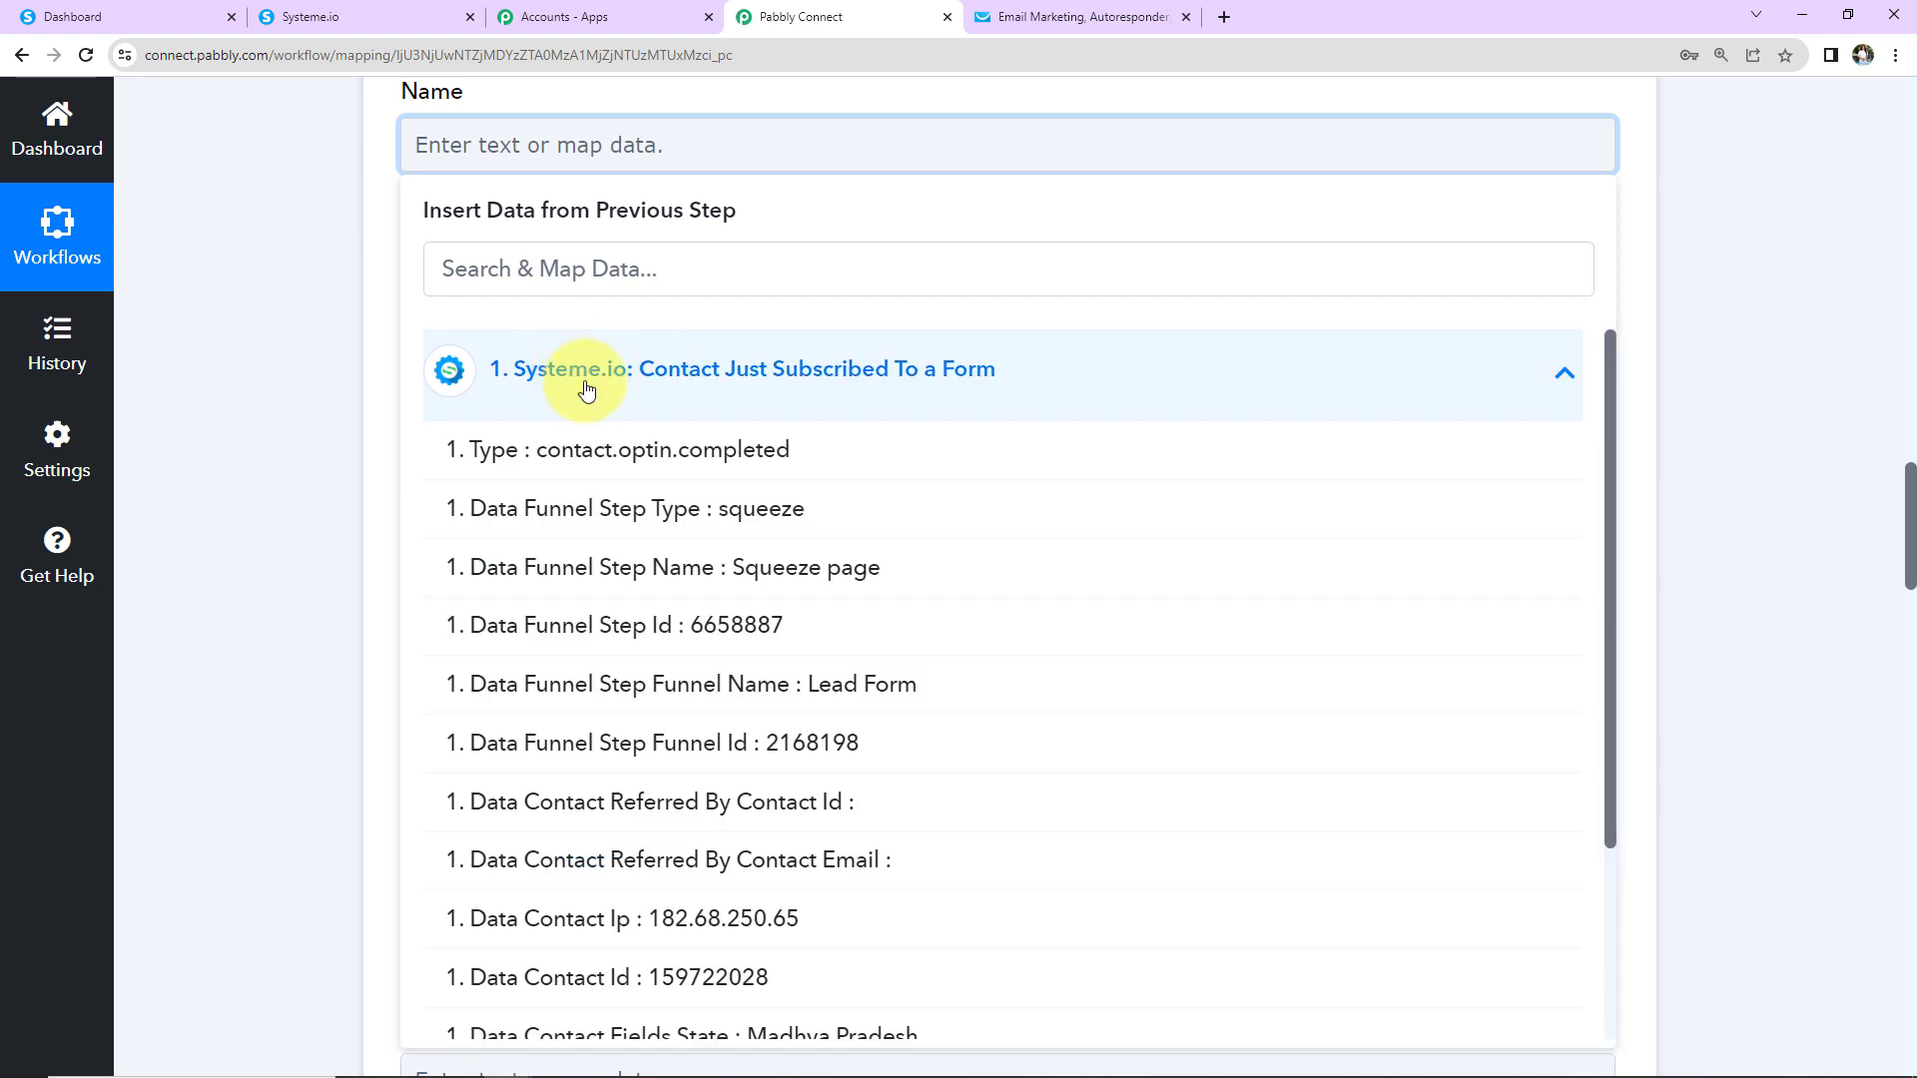
{"action": "scroll", "coordinate": [634, 800], "scroll_direction": "down", "scroll_amount": 2}
{"action": "scroll", "coordinate": [643, 774], "scroll_direction": "down", "scroll_amount": 2}
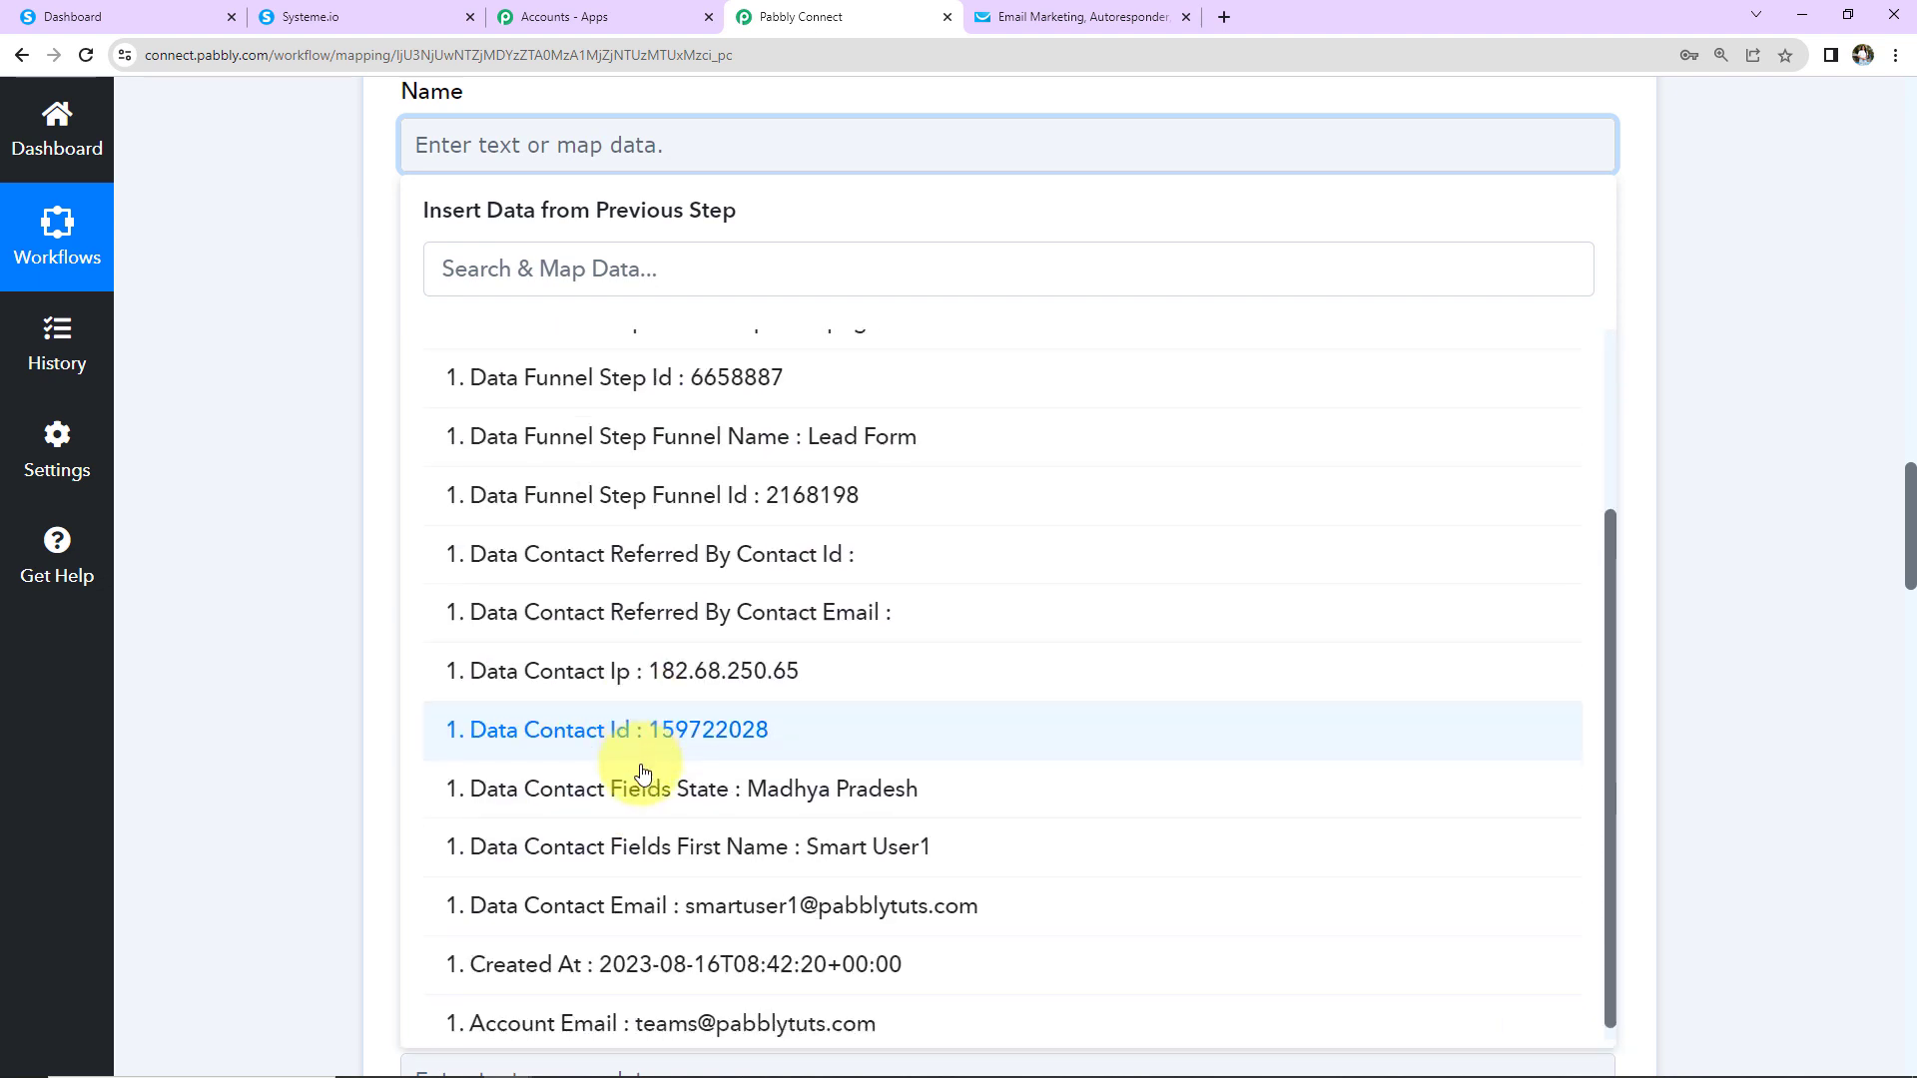
{"action": "left_click", "coordinate": [633, 836]}
{"action": "left_click", "coordinate": [190, 372]}
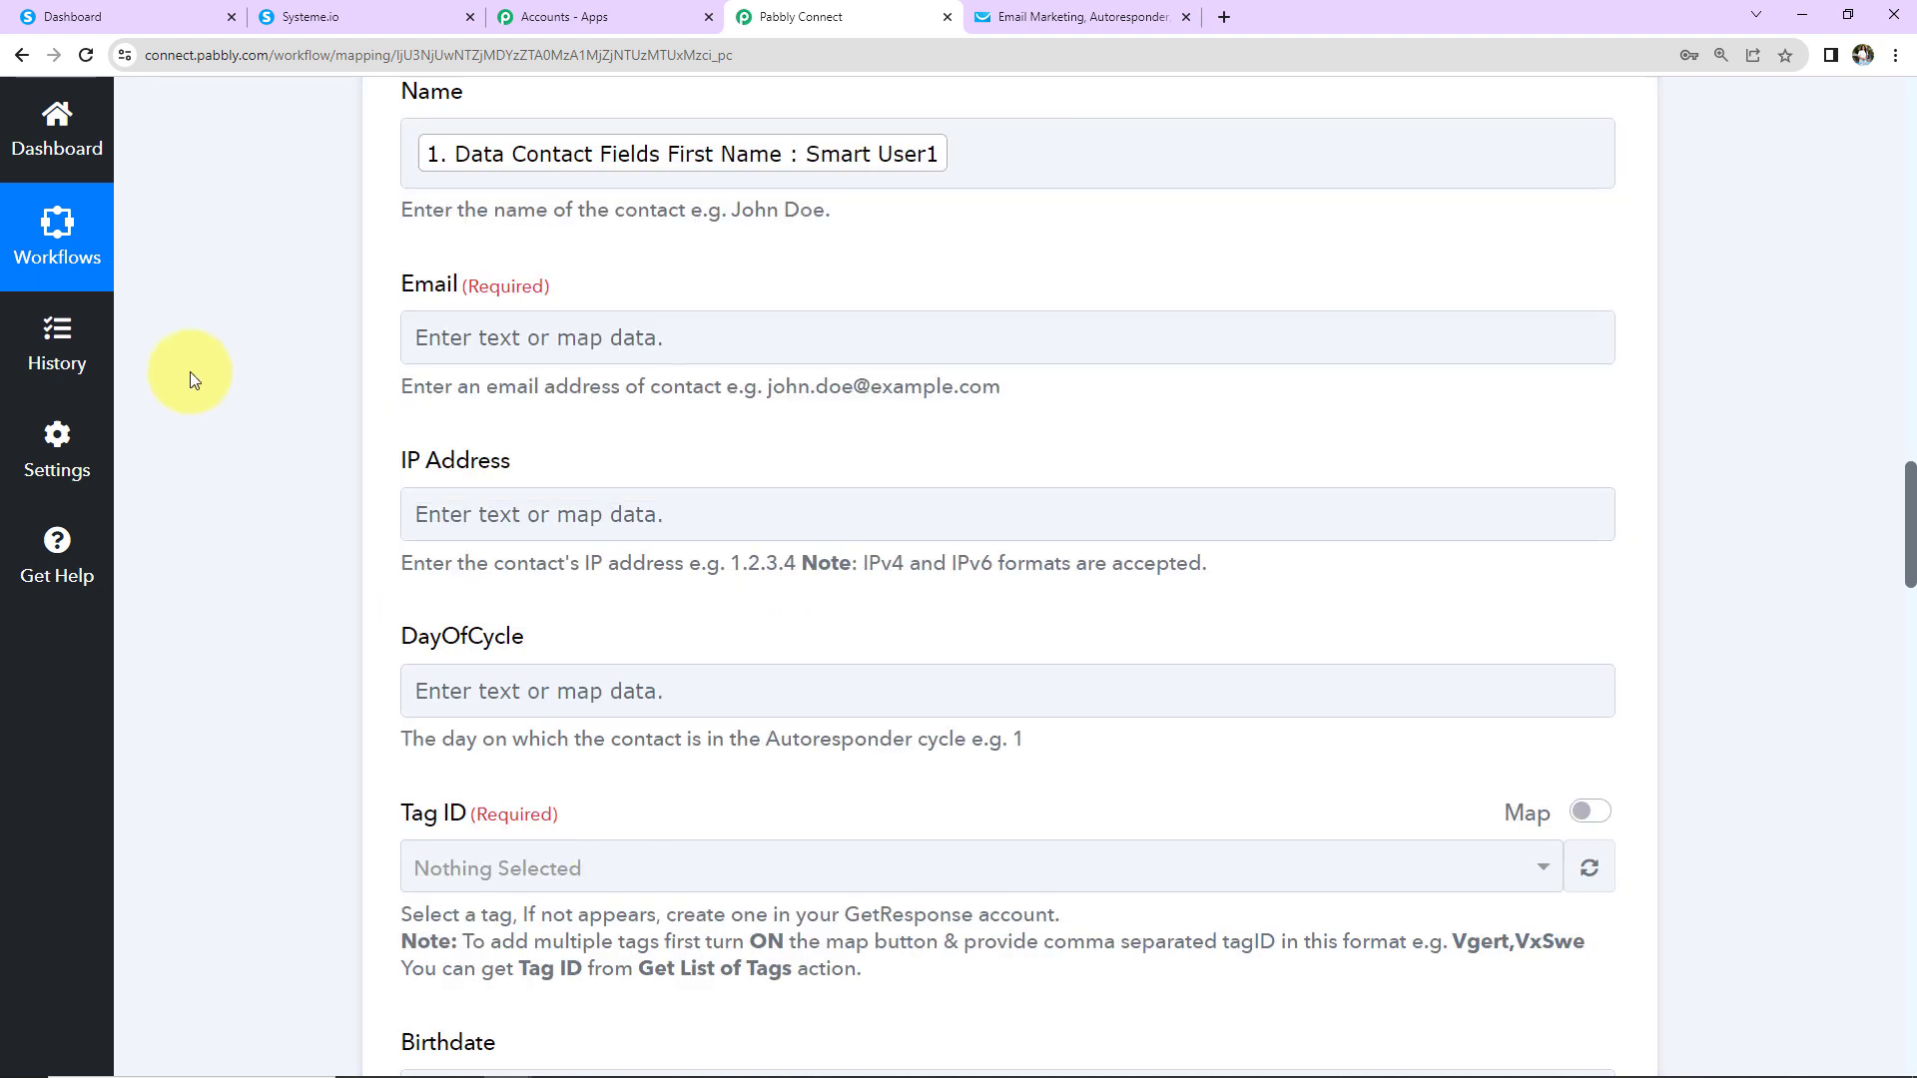
Map the Email field to the Systeme.io contact's email
{"action": "left_click", "coordinate": [452, 338]}
{"action": "left_click", "coordinate": [500, 564]}
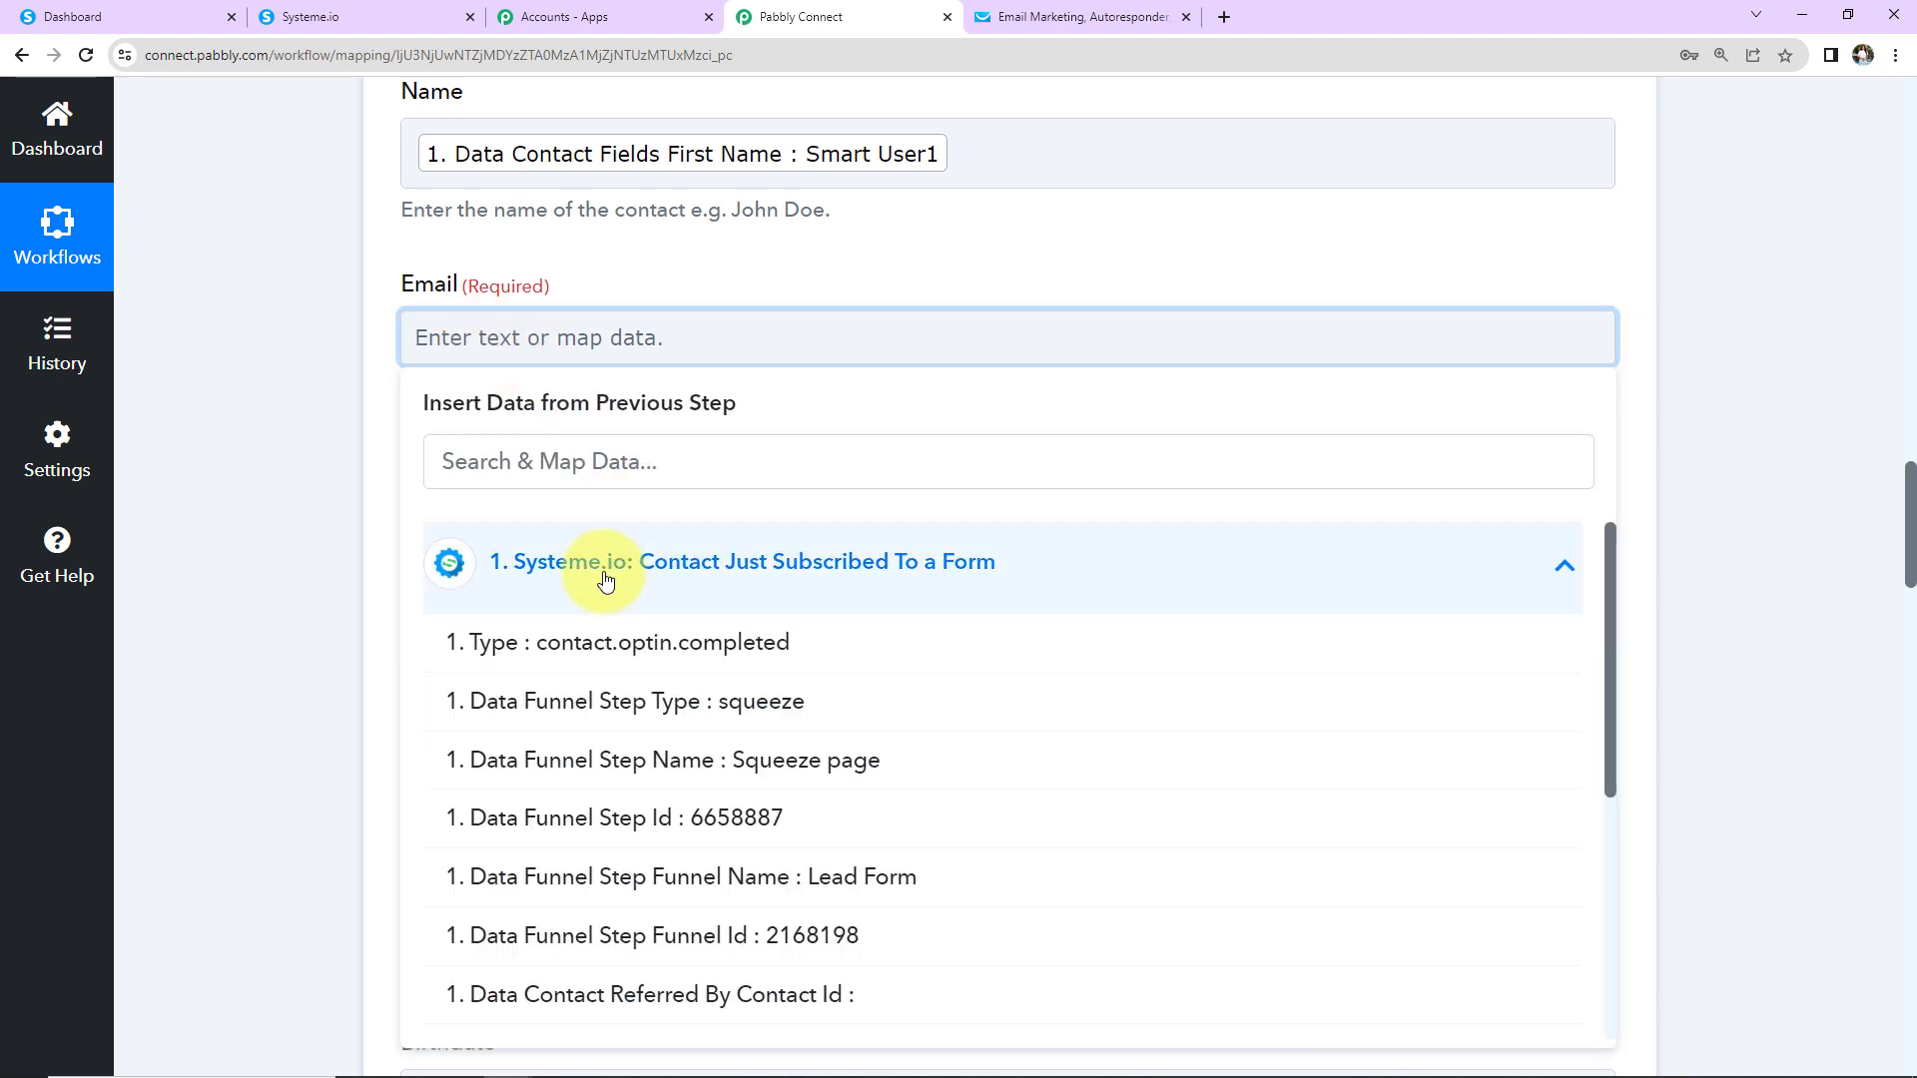
{"action": "scroll", "coordinate": [624, 779], "scroll_direction": "down", "scroll_amount": 4}
{"action": "left_click", "coordinate": [592, 911]}
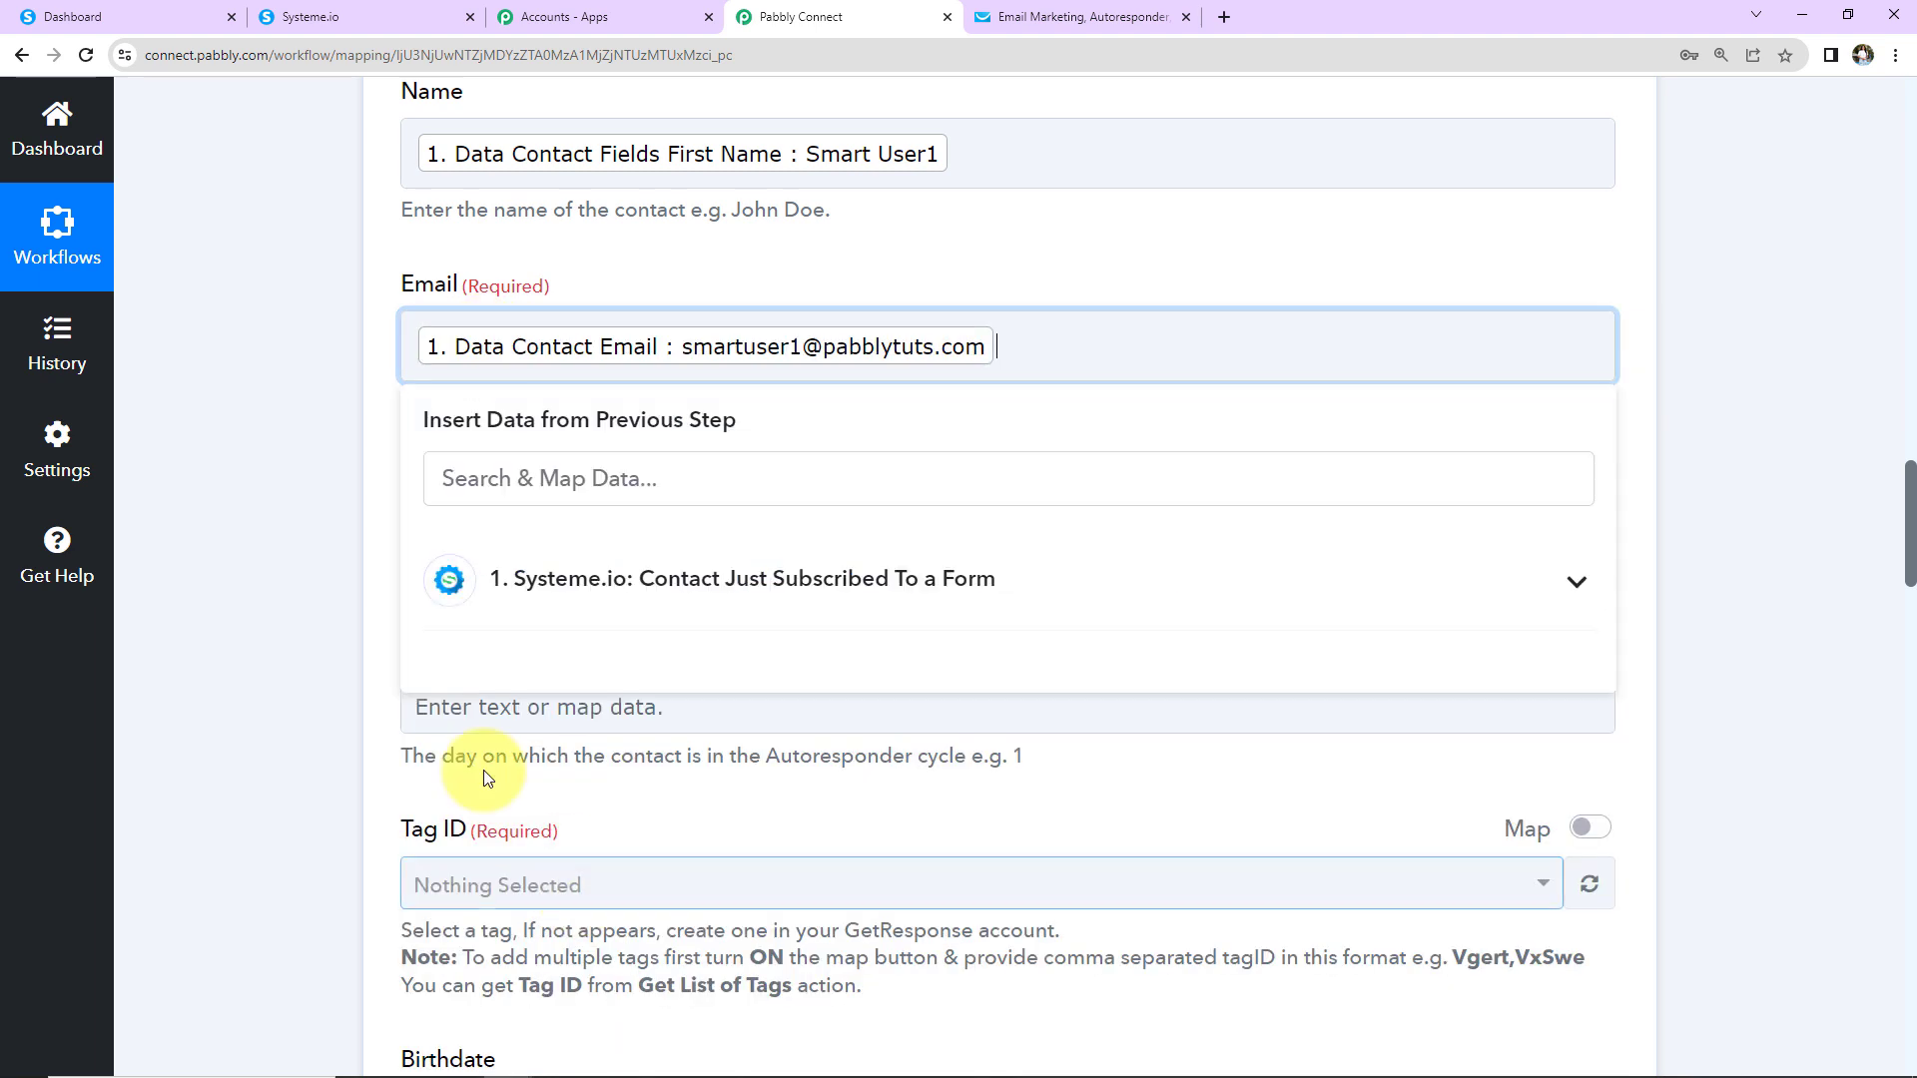
{"action": "left_click", "coordinate": [273, 512]}
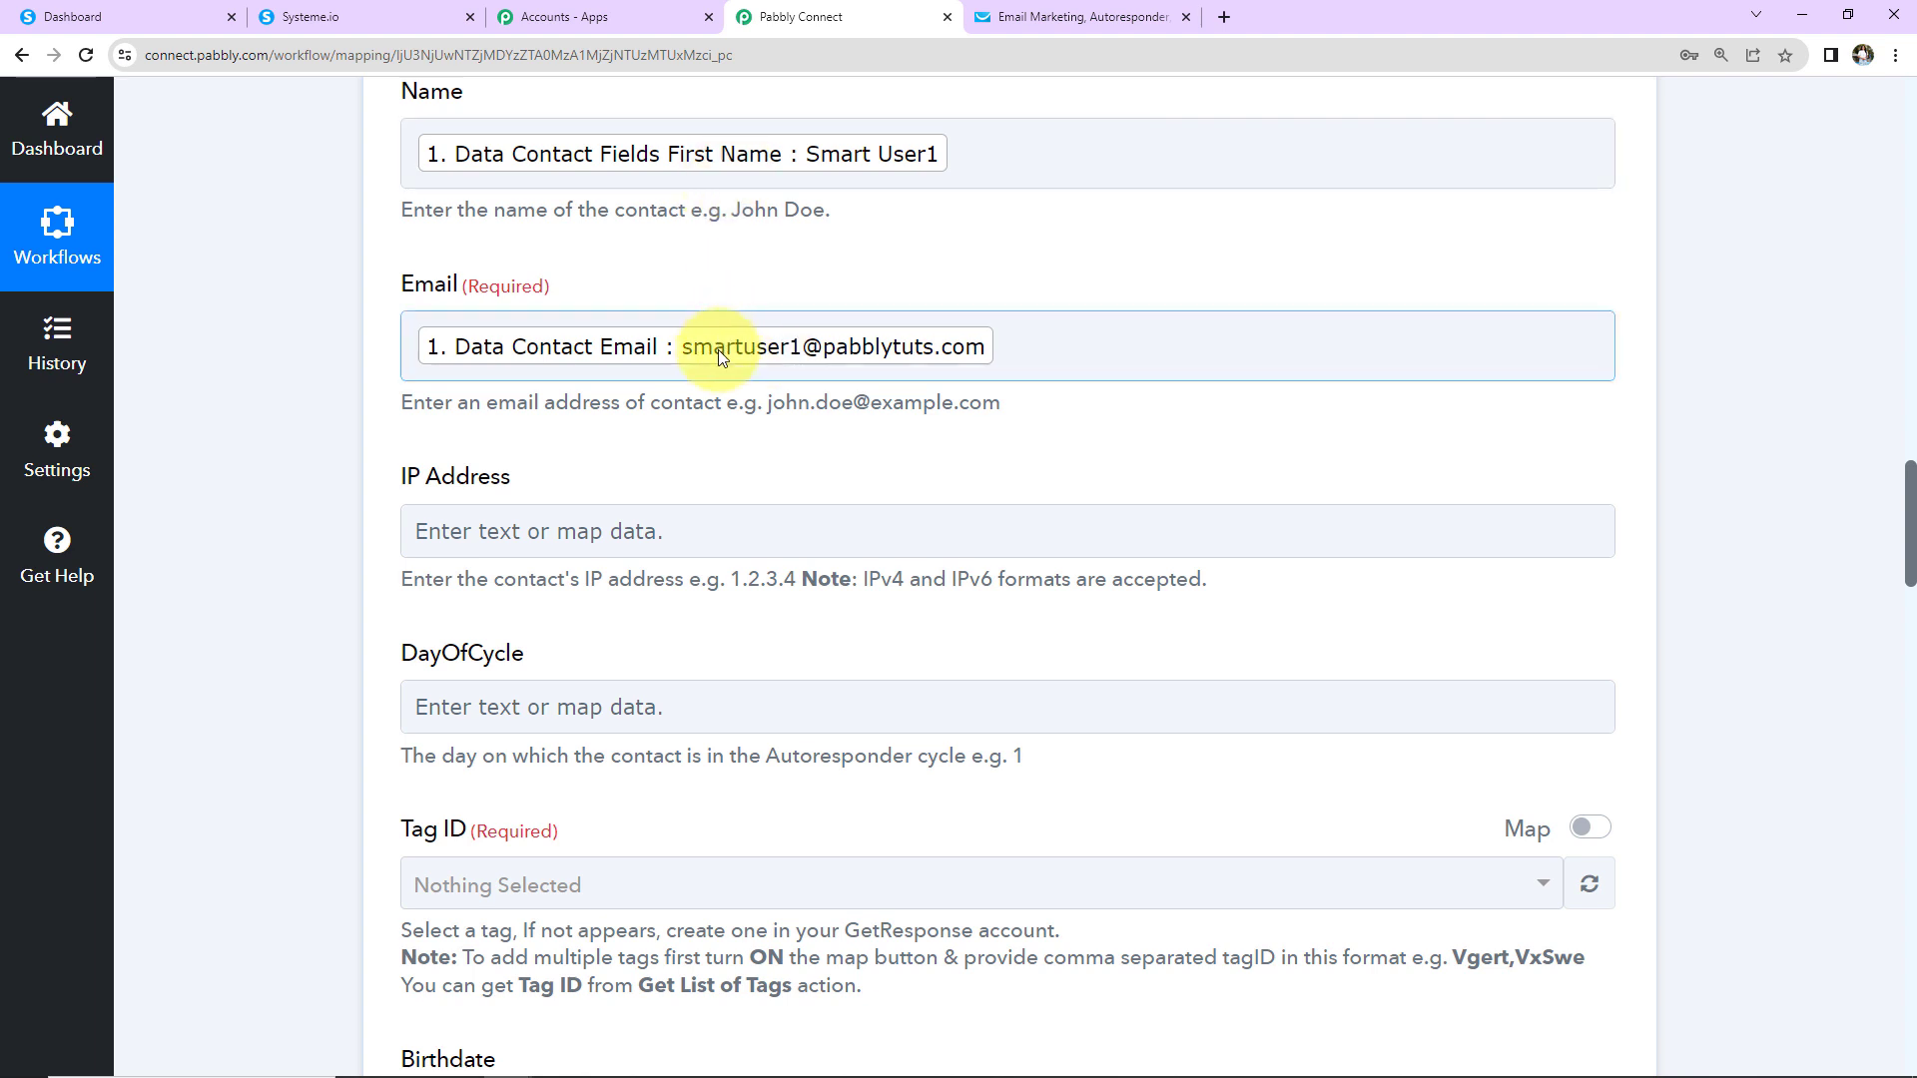
Review the action's fields and check which tags exist in GetResponse
{"action": "scroll", "coordinate": [717, 350], "scroll_direction": "up", "scroll_amount": 2}
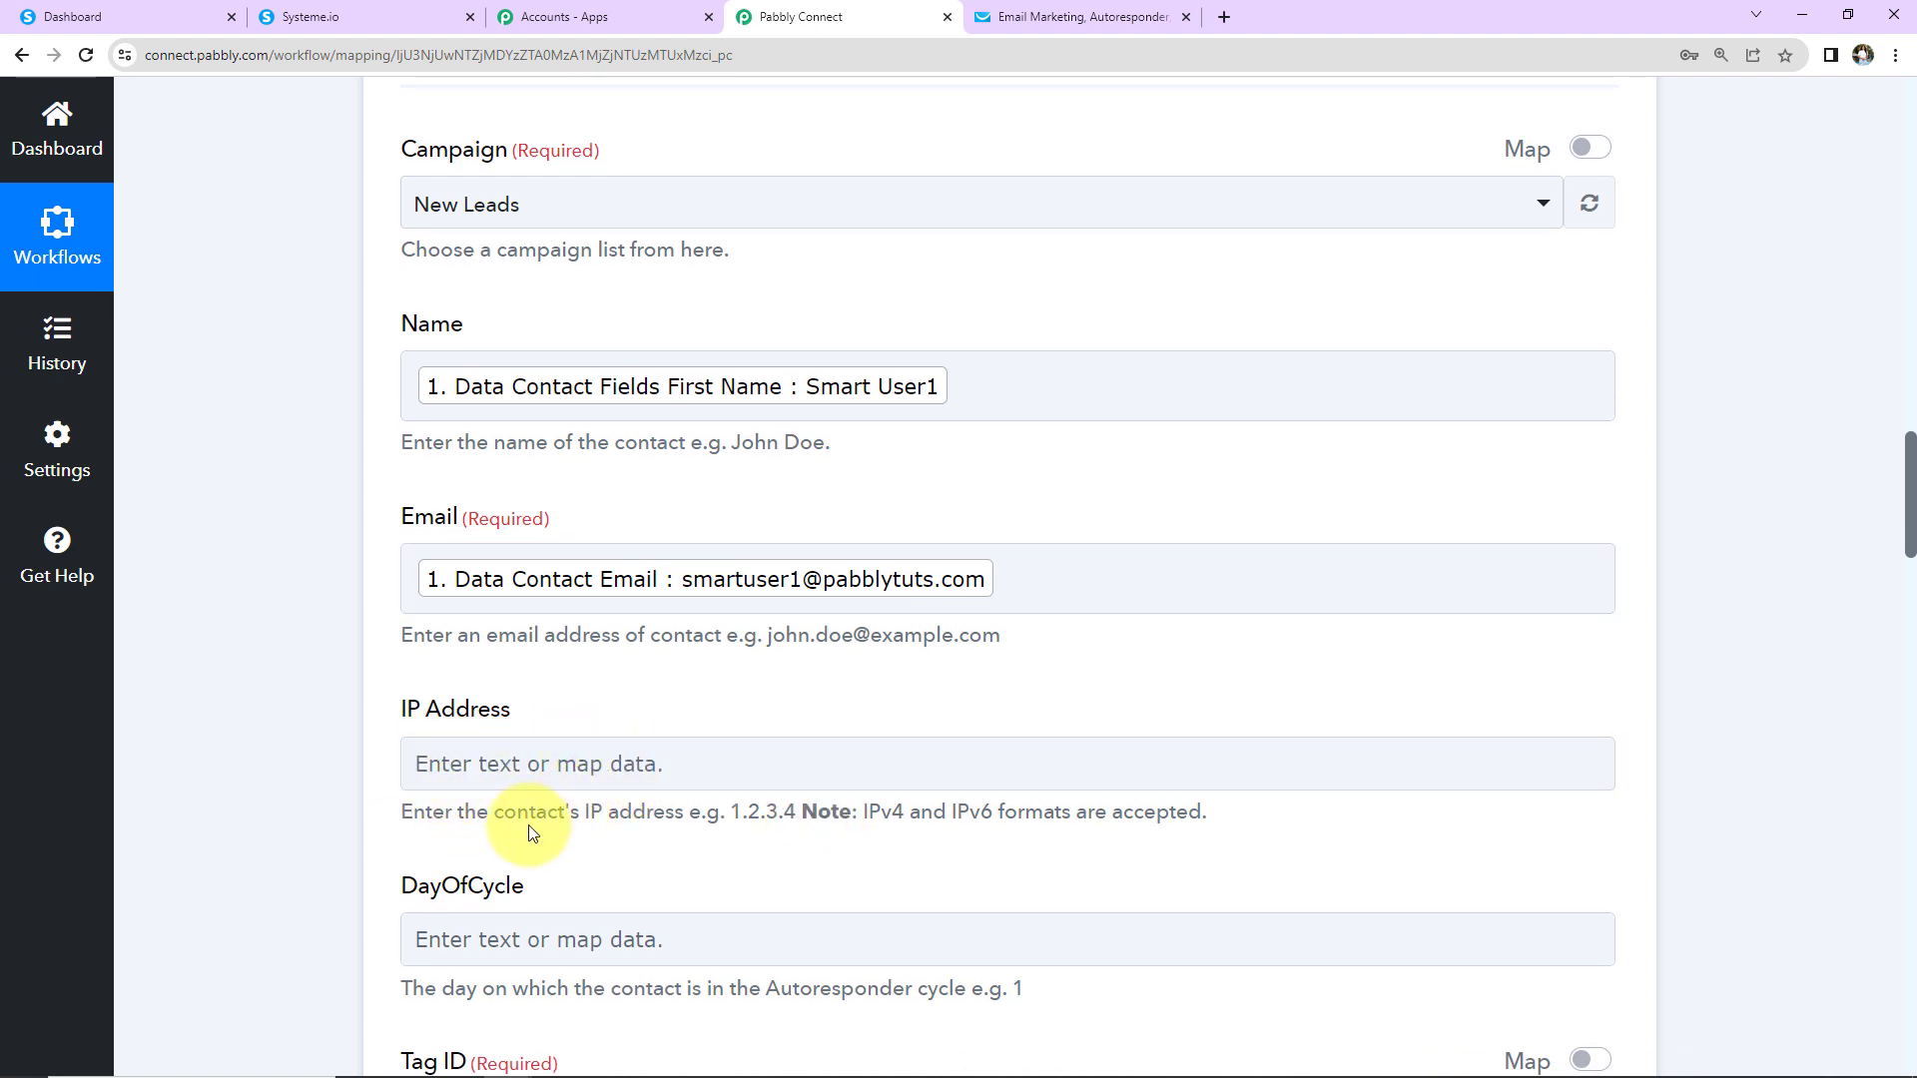
{"action": "left_click_drag", "start_coordinate": [857, 812], "coordinate": [1070, 812]}
{"action": "scroll", "coordinate": [852, 843], "scroll_direction": "down", "scroll_amount": 5}
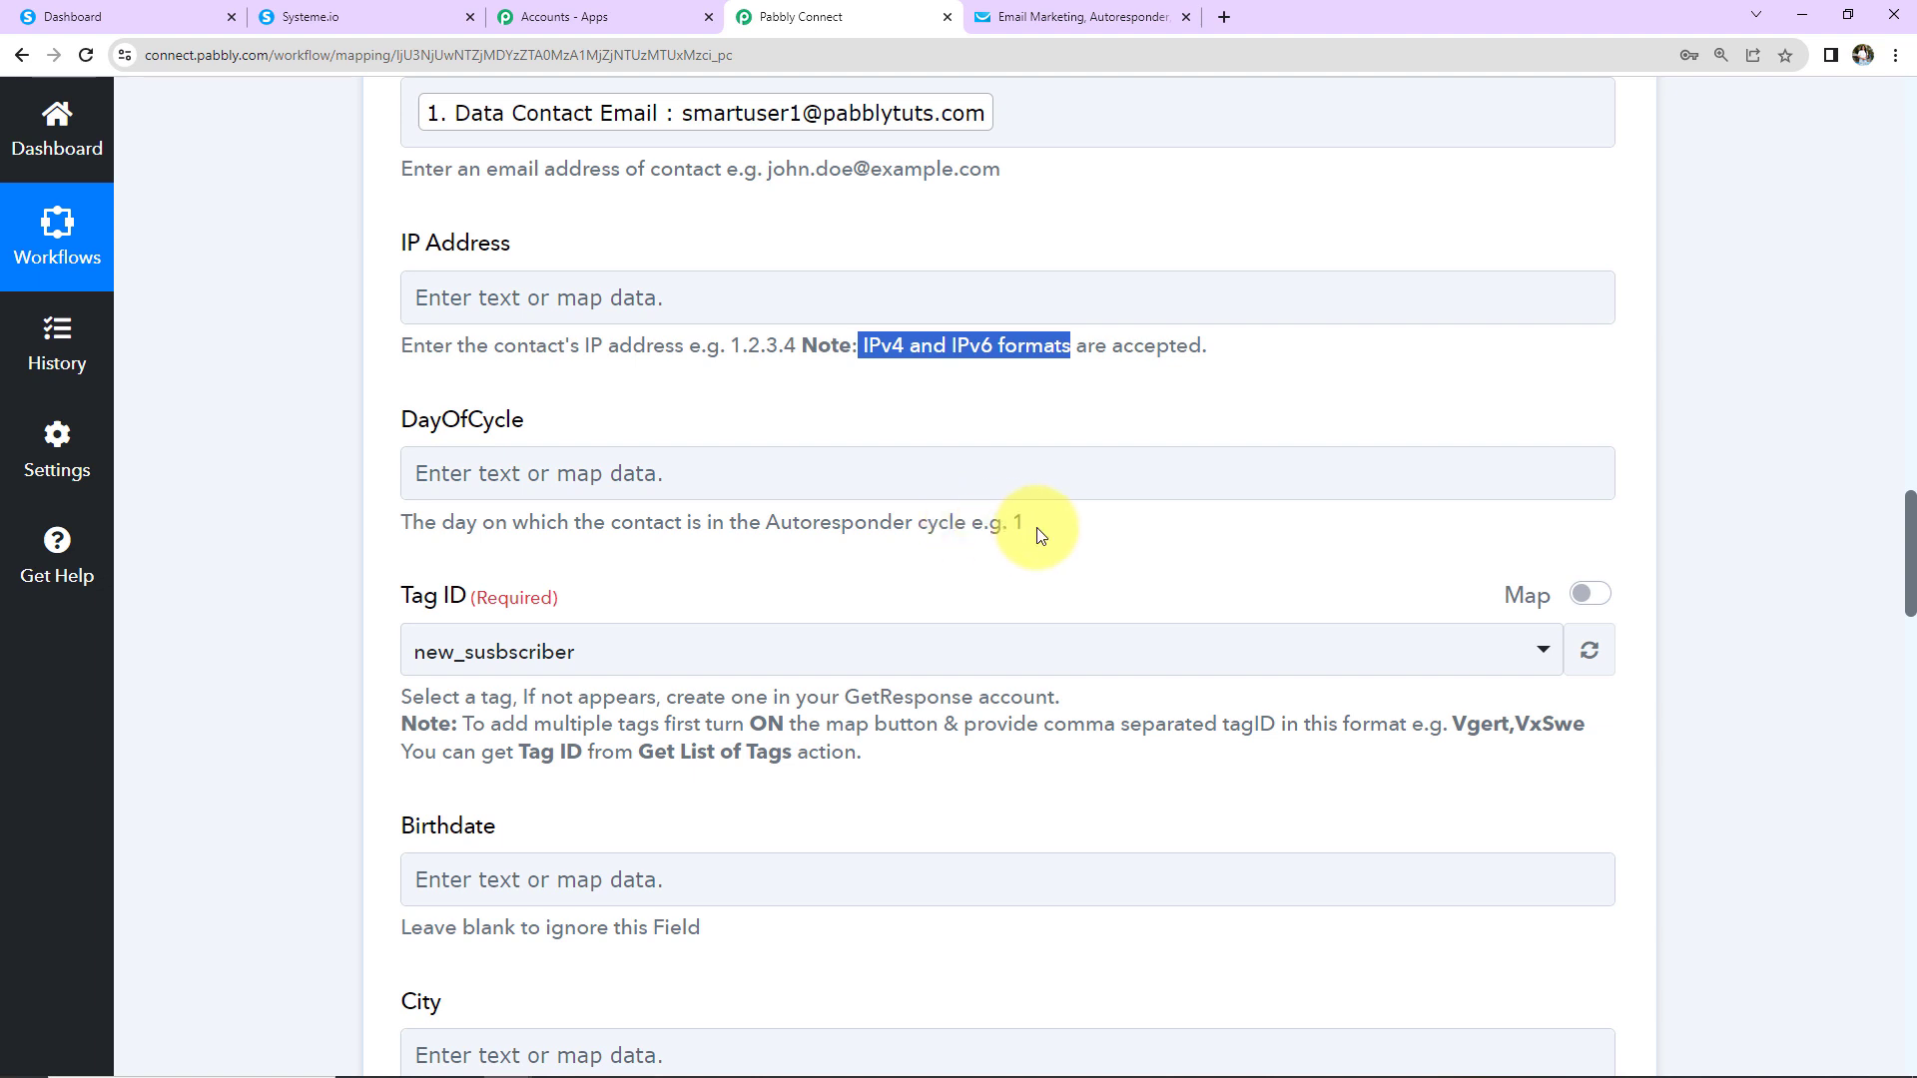
{"action": "left_click", "coordinate": [548, 471]}
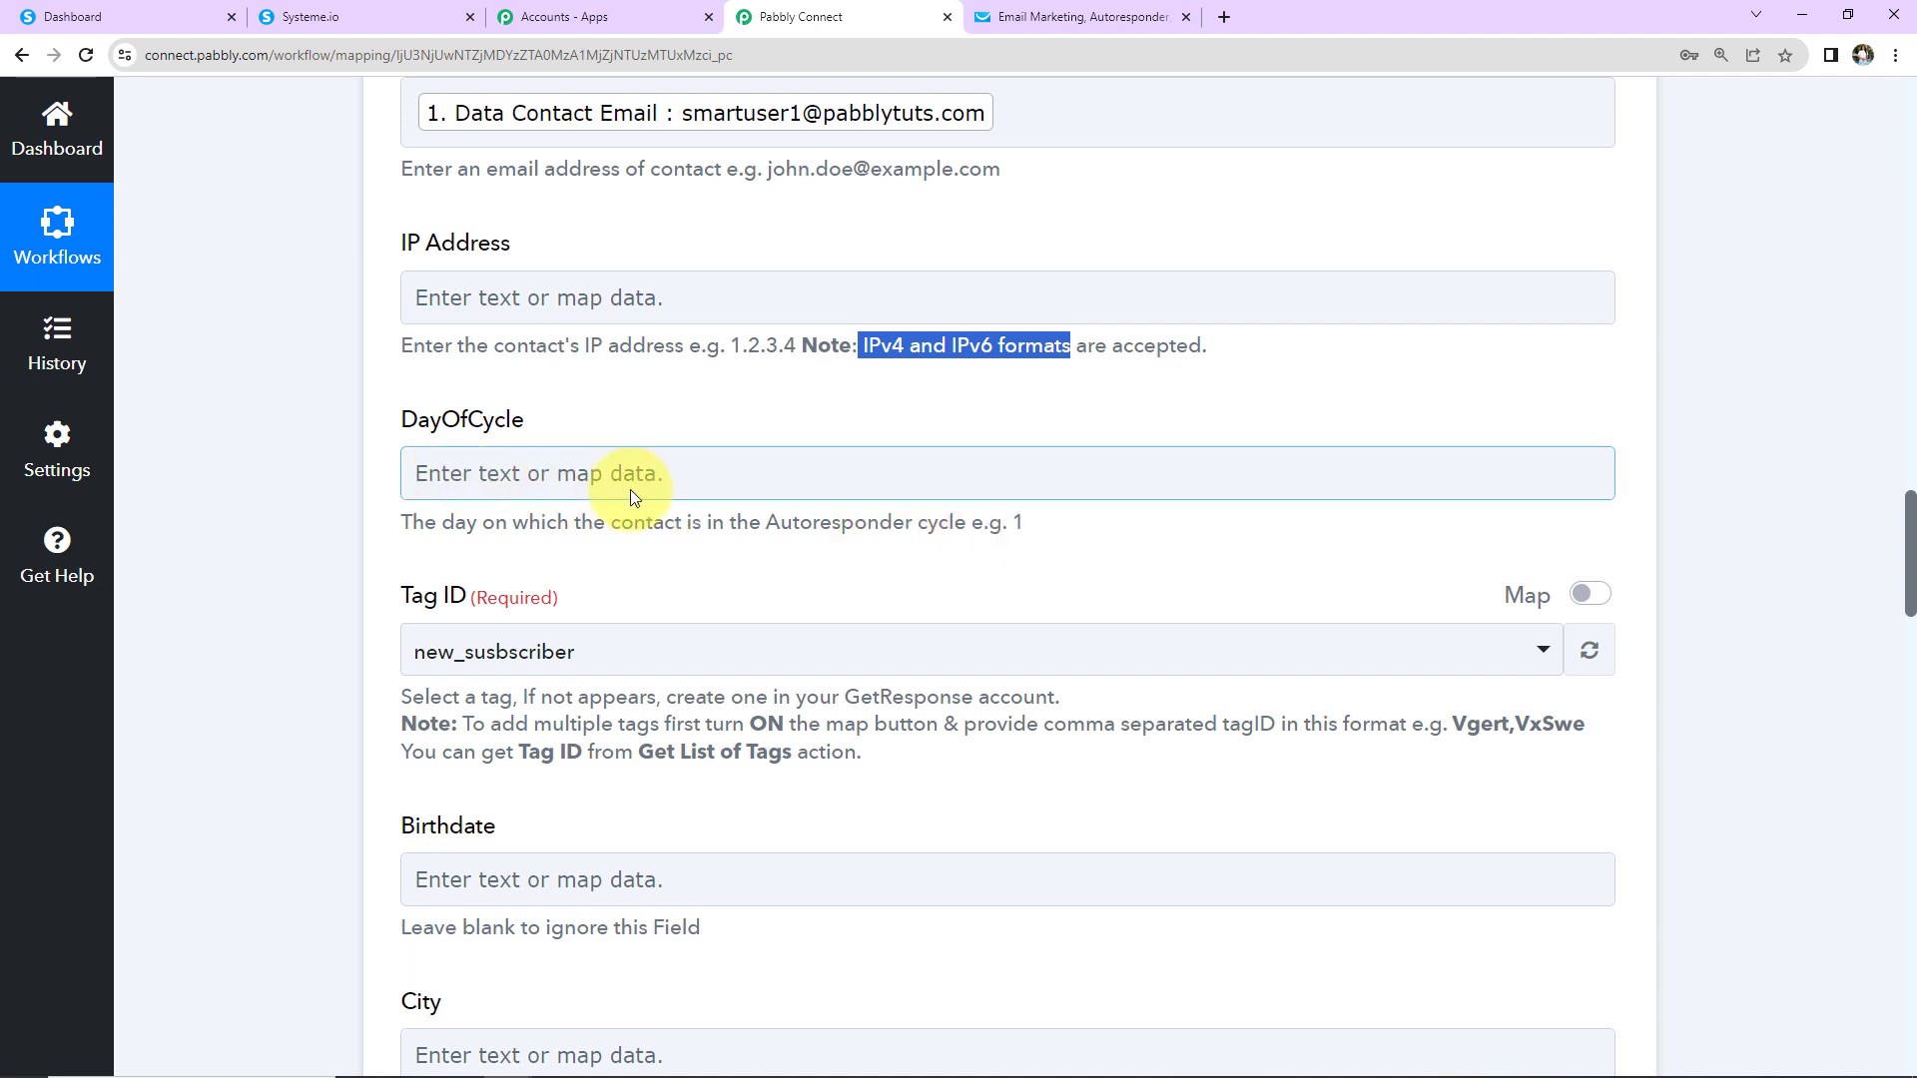
{"action": "scroll", "coordinate": [947, 495], "scroll_direction": "down", "scroll_amount": 2}
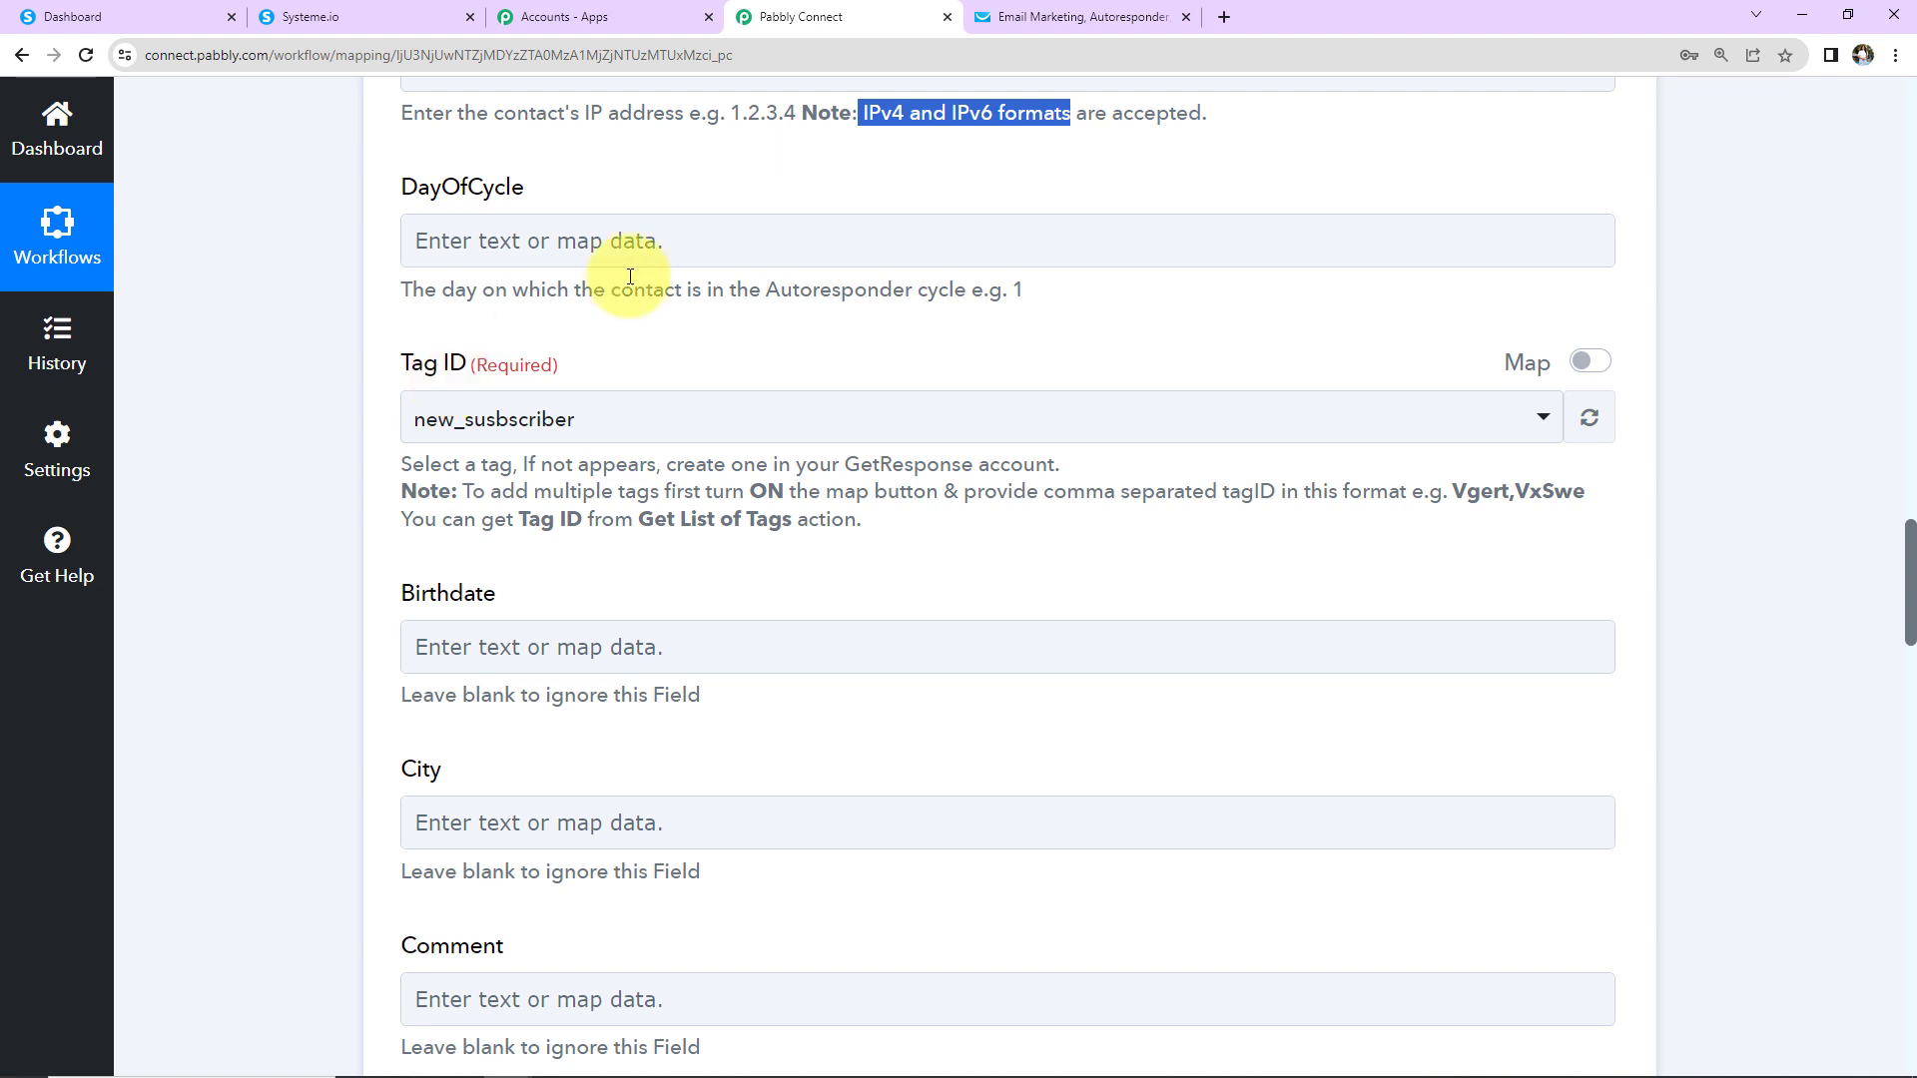
{"action": "left_click", "coordinate": [1026, 18]}
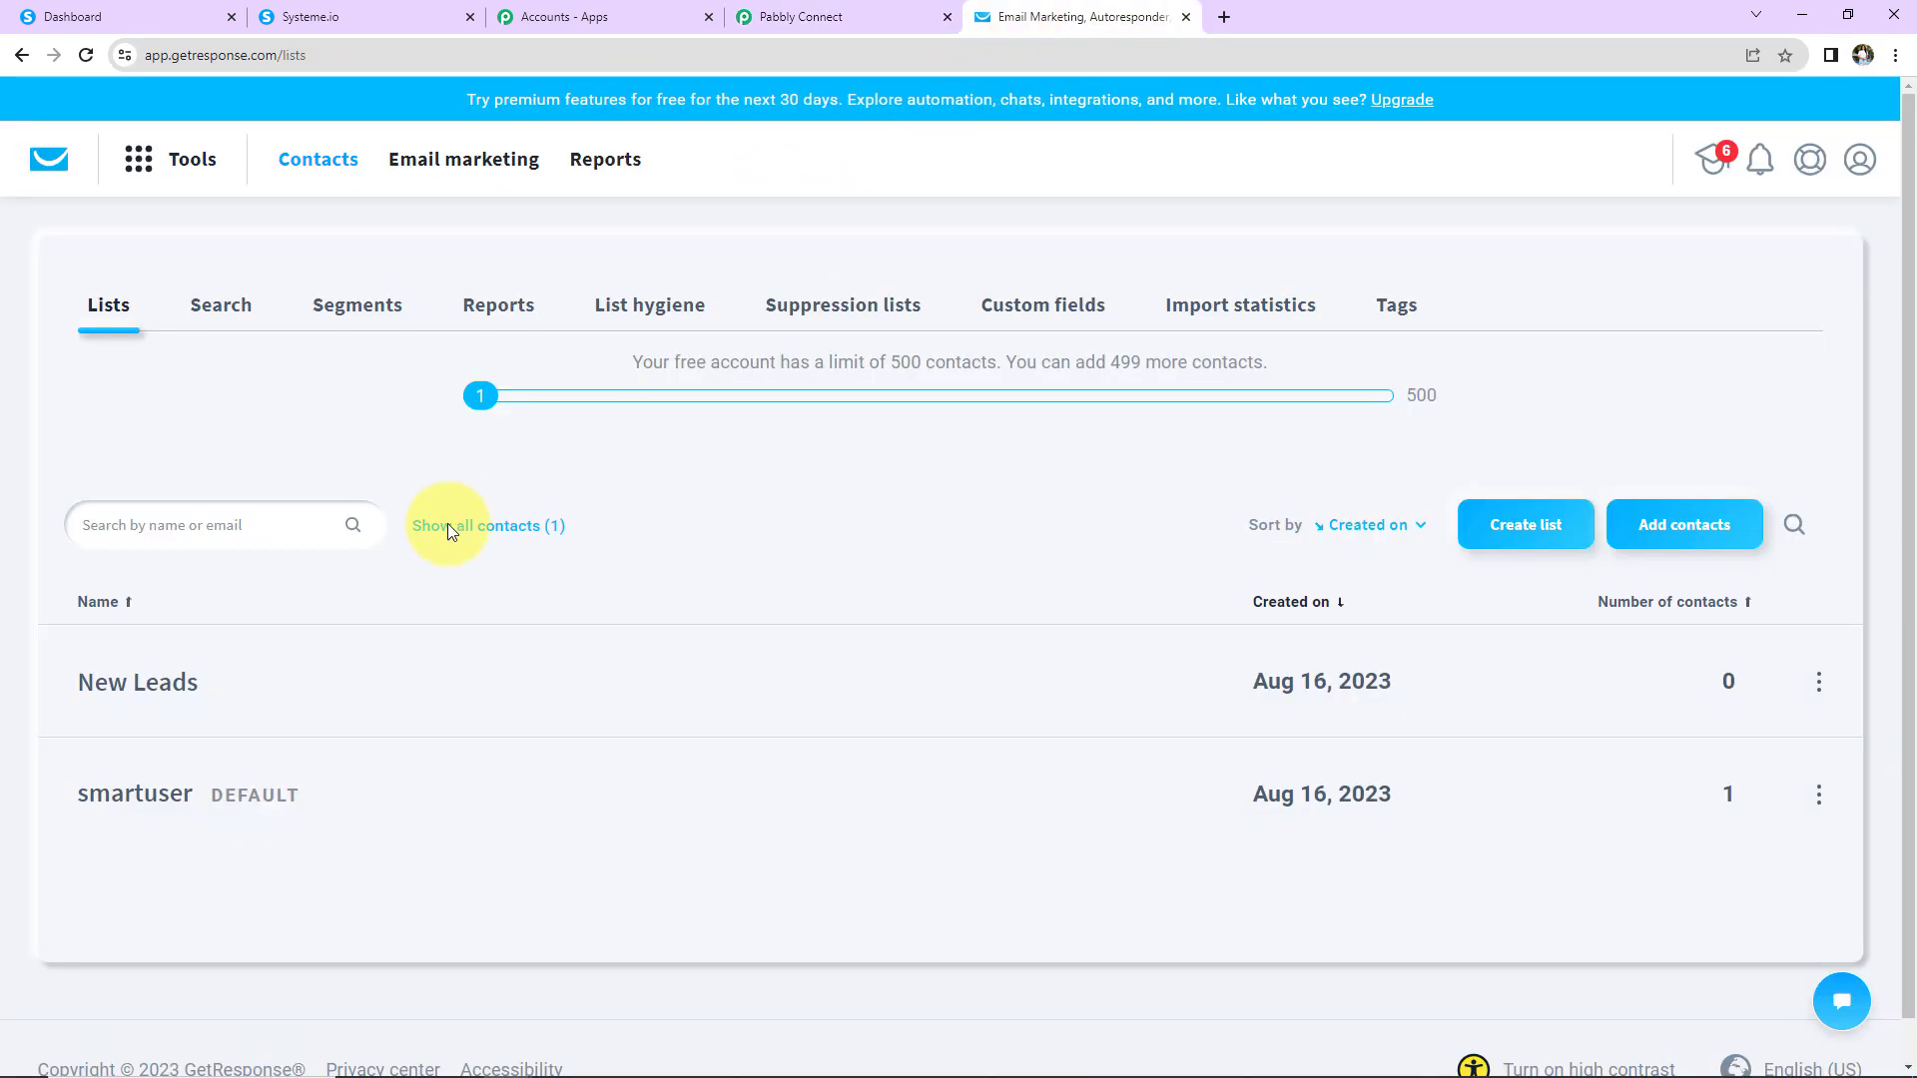
{"action": "left_click", "coordinate": [1398, 308]}
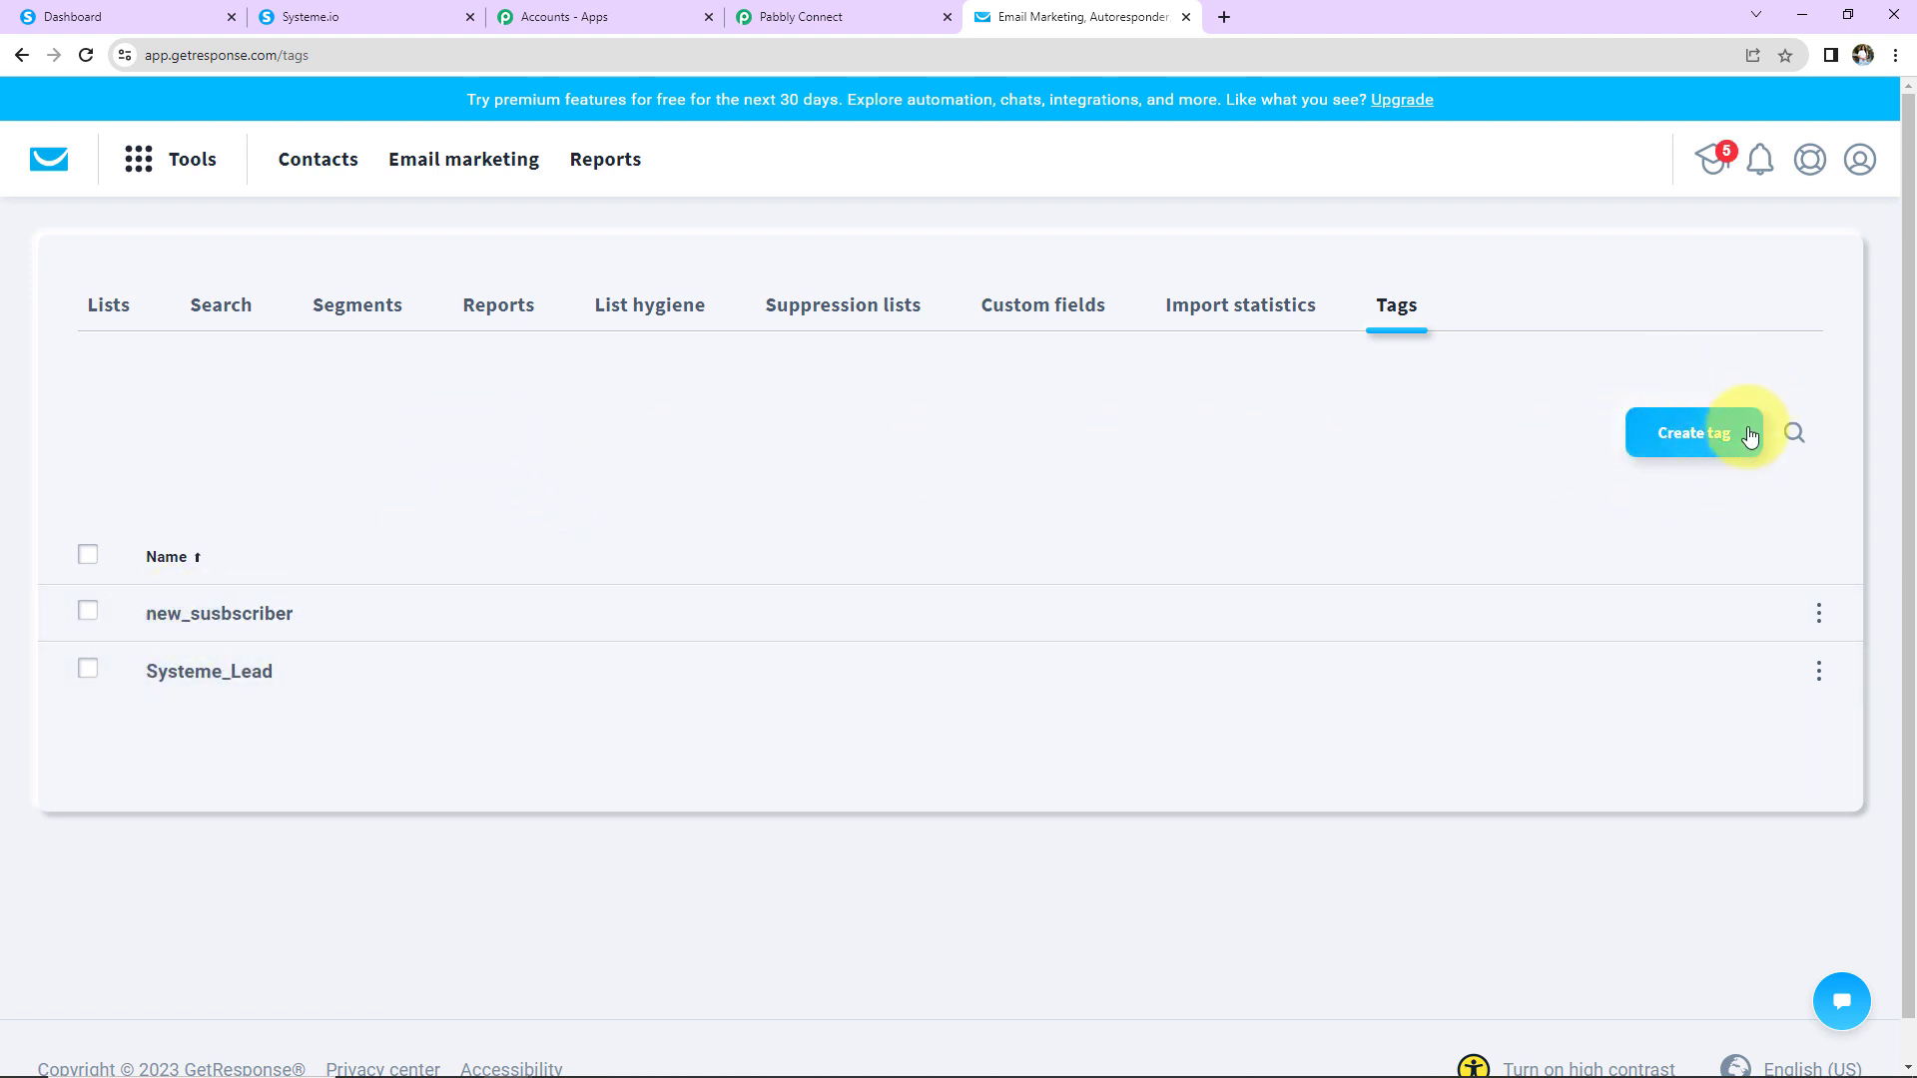
{"action": "left_click", "coordinate": [789, 16]}
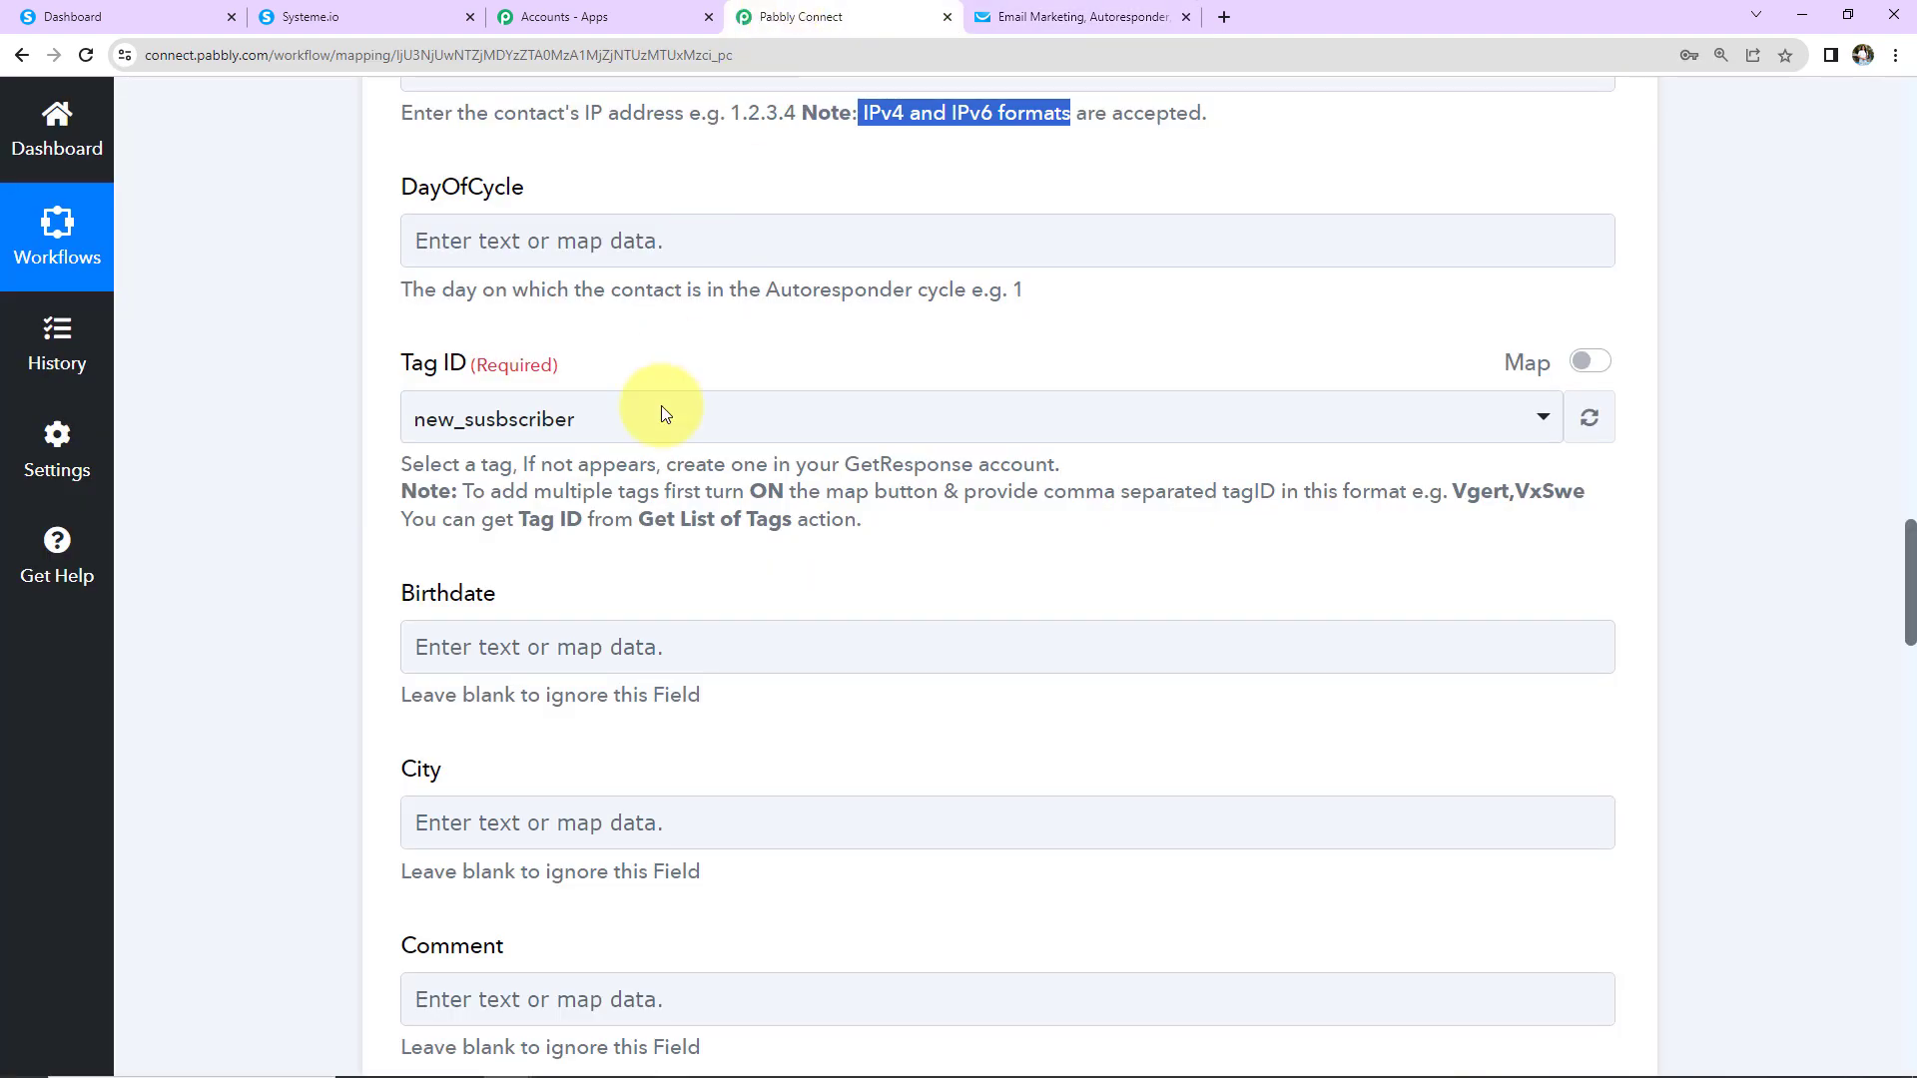
Change the Tag ID from new_susbscriber to Systeme_Lead
{"action": "left_click", "coordinate": [604, 428]}
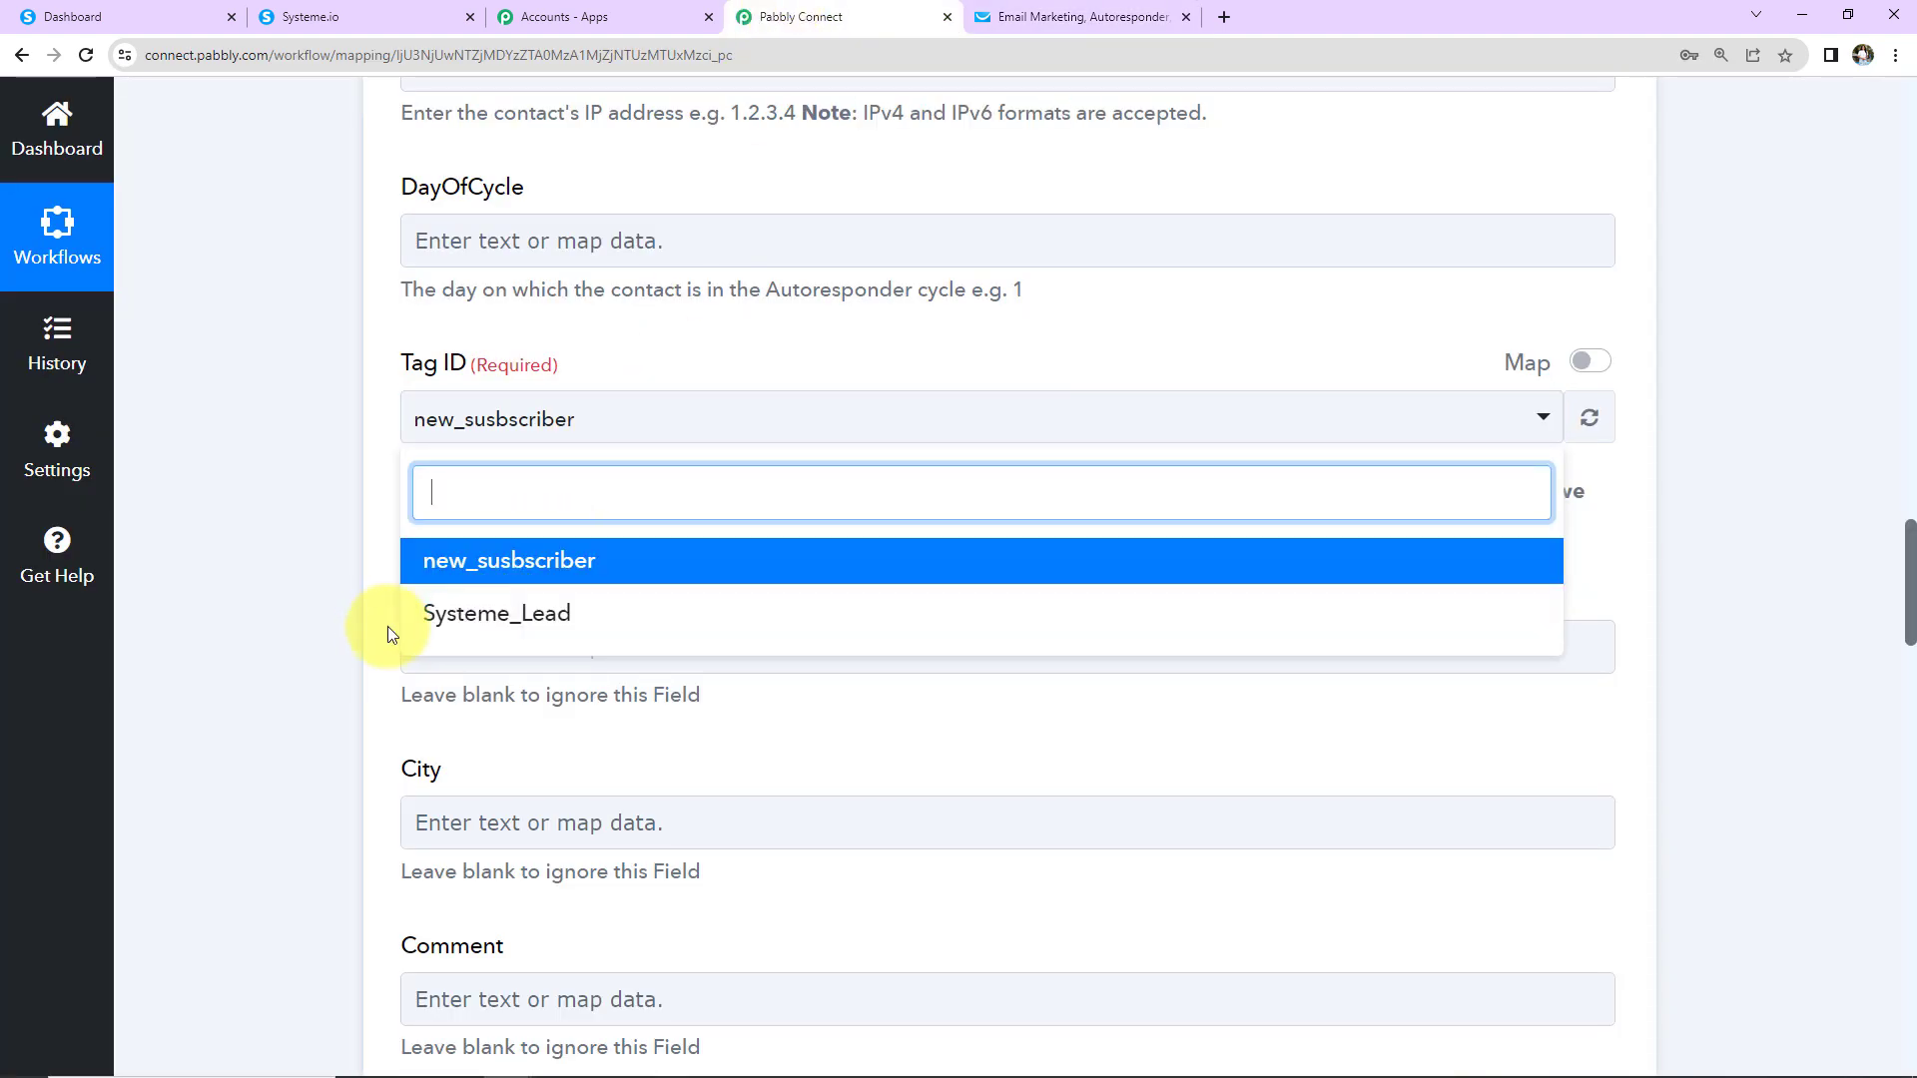
{"action": "left_click", "coordinate": [580, 615]}
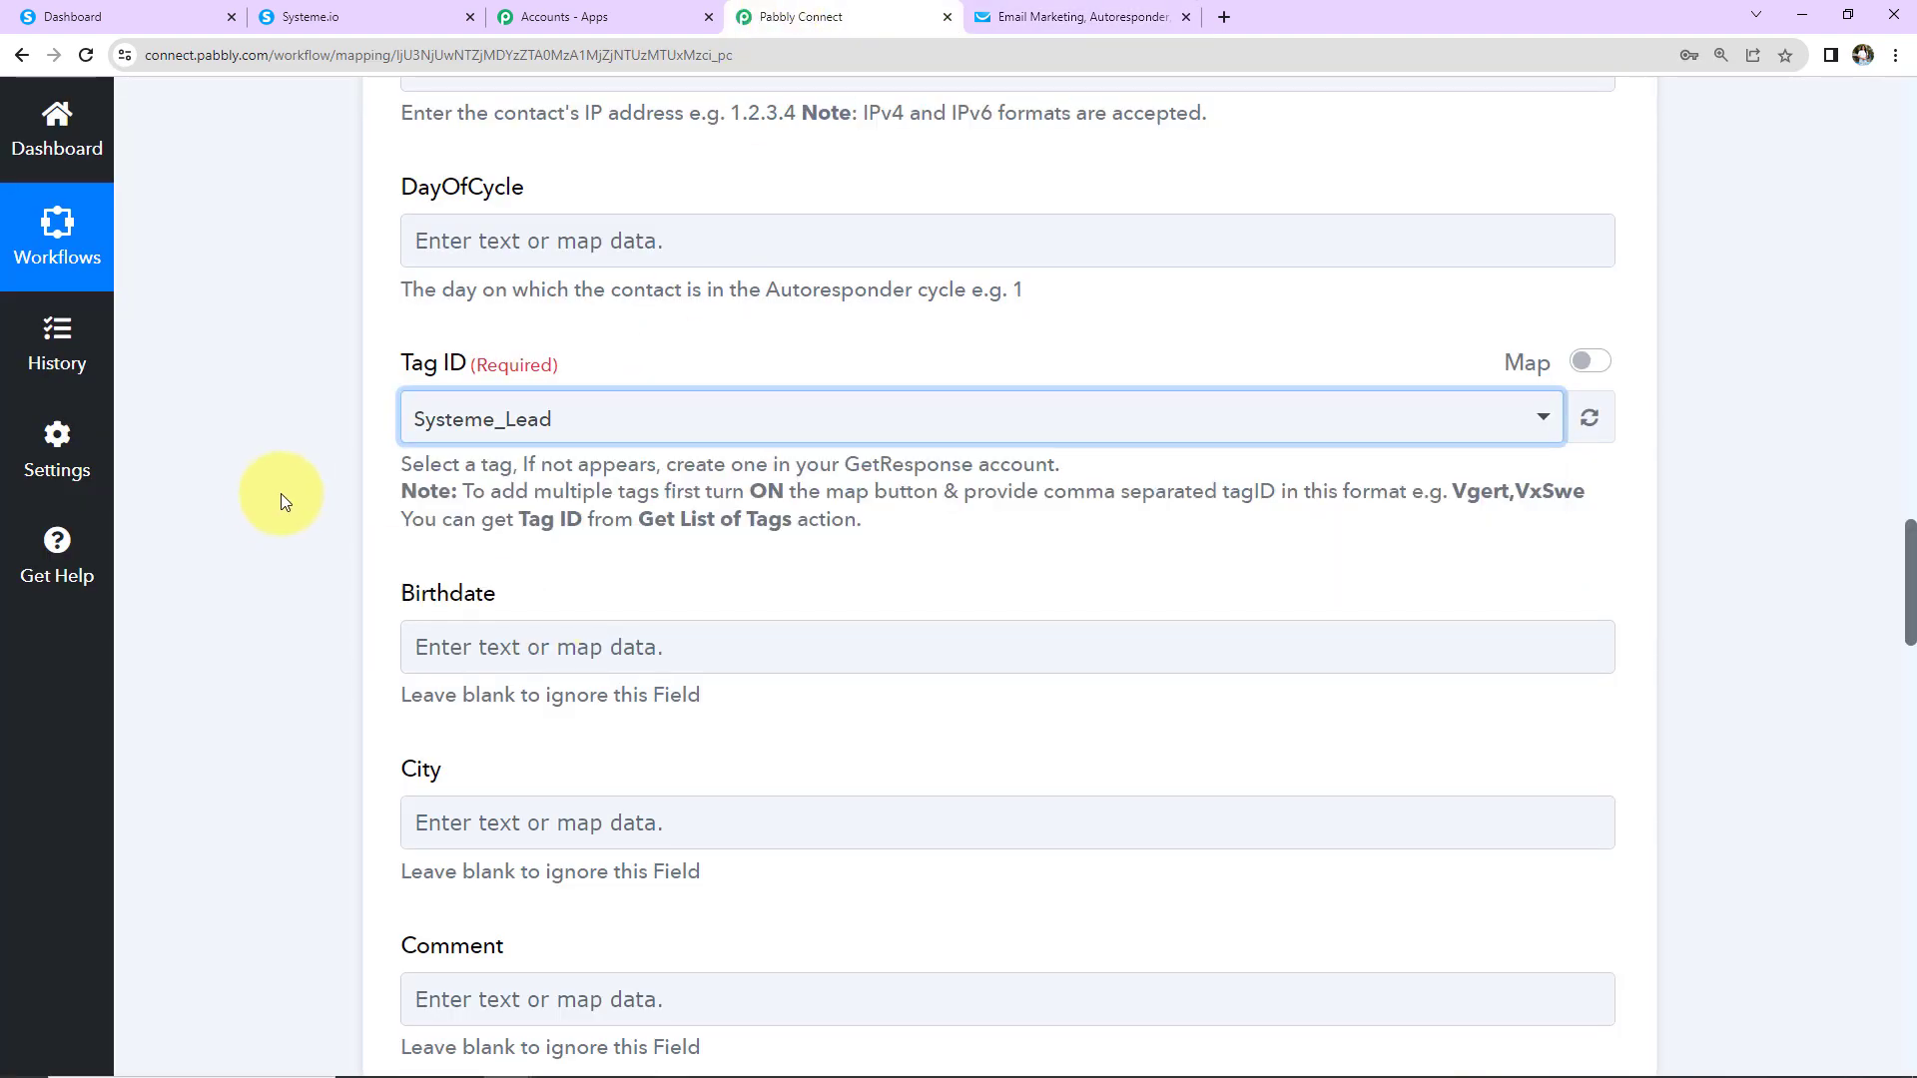
{"action": "scroll", "coordinate": [299, 519], "scroll_direction": "down", "scroll_amount": 3}
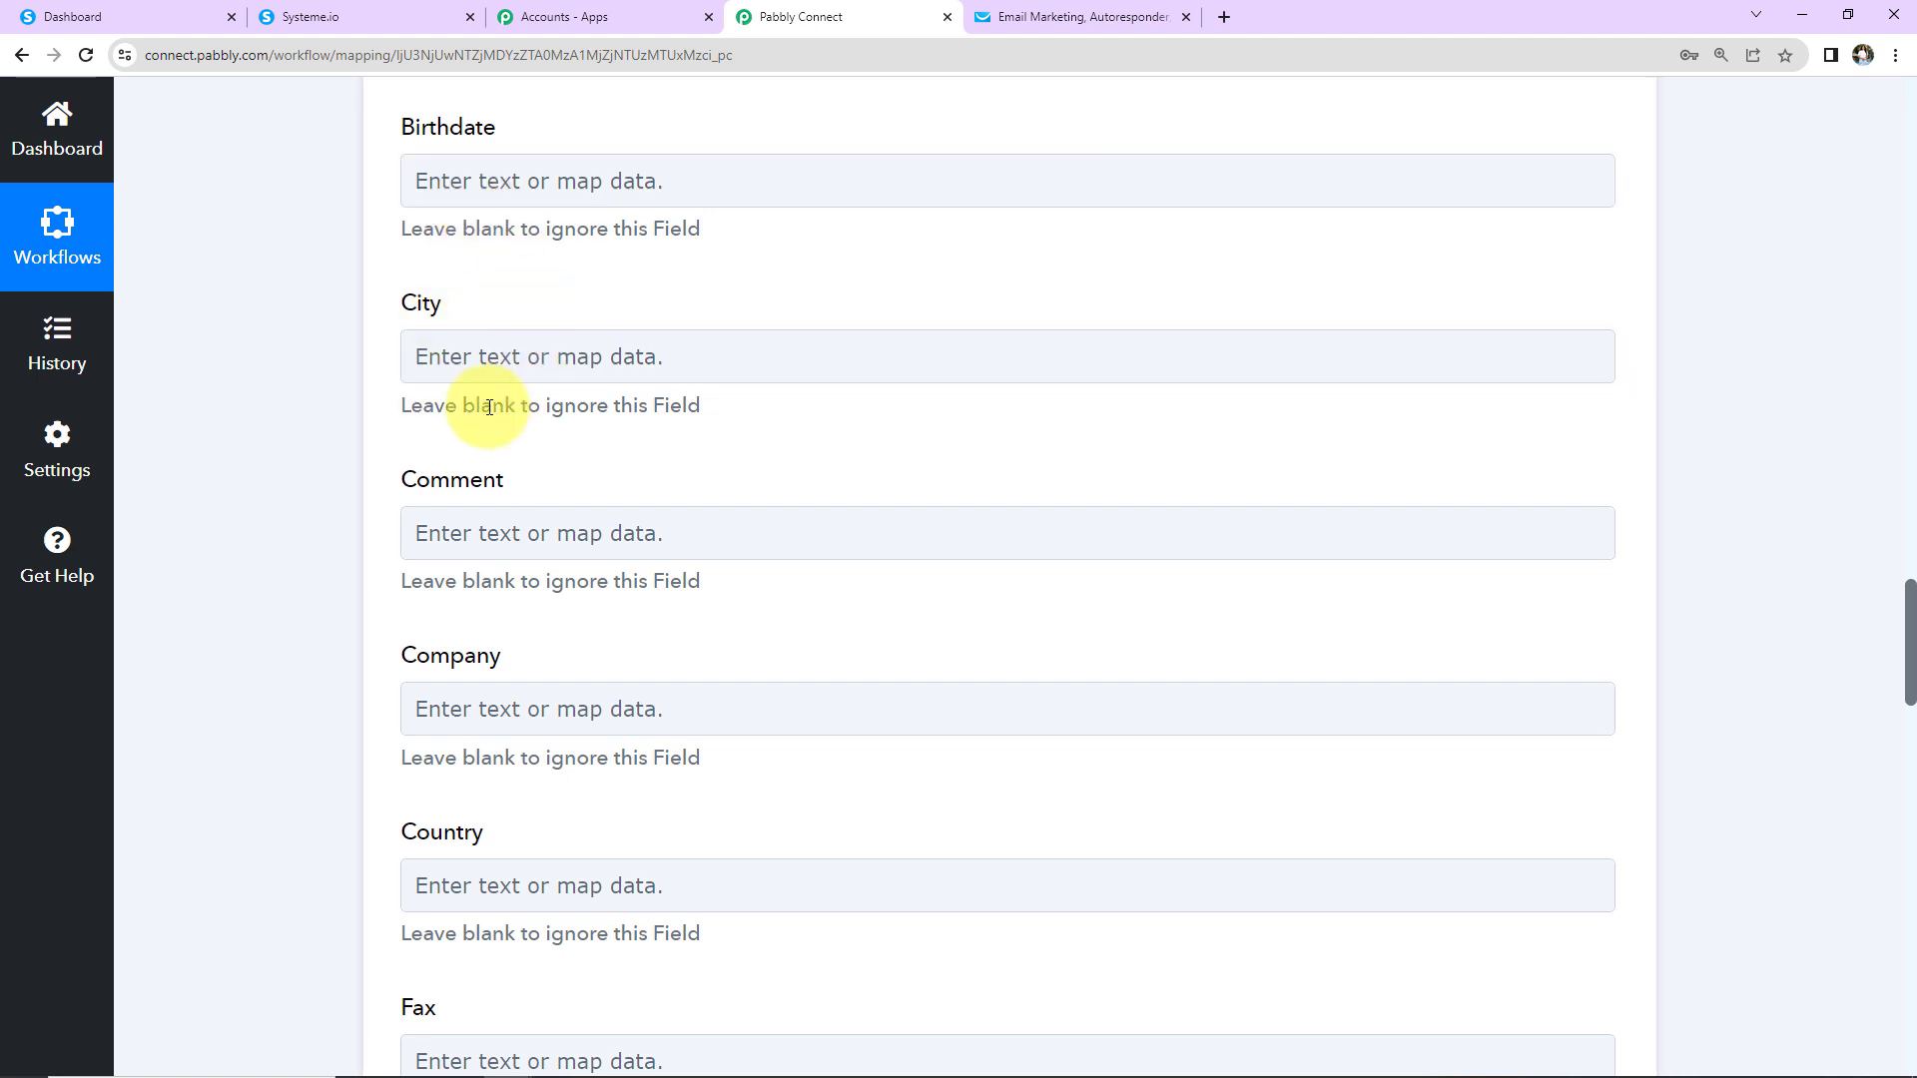
{"action": "scroll", "coordinate": [575, 692], "scroll_direction": "down", "scroll_amount": 7}
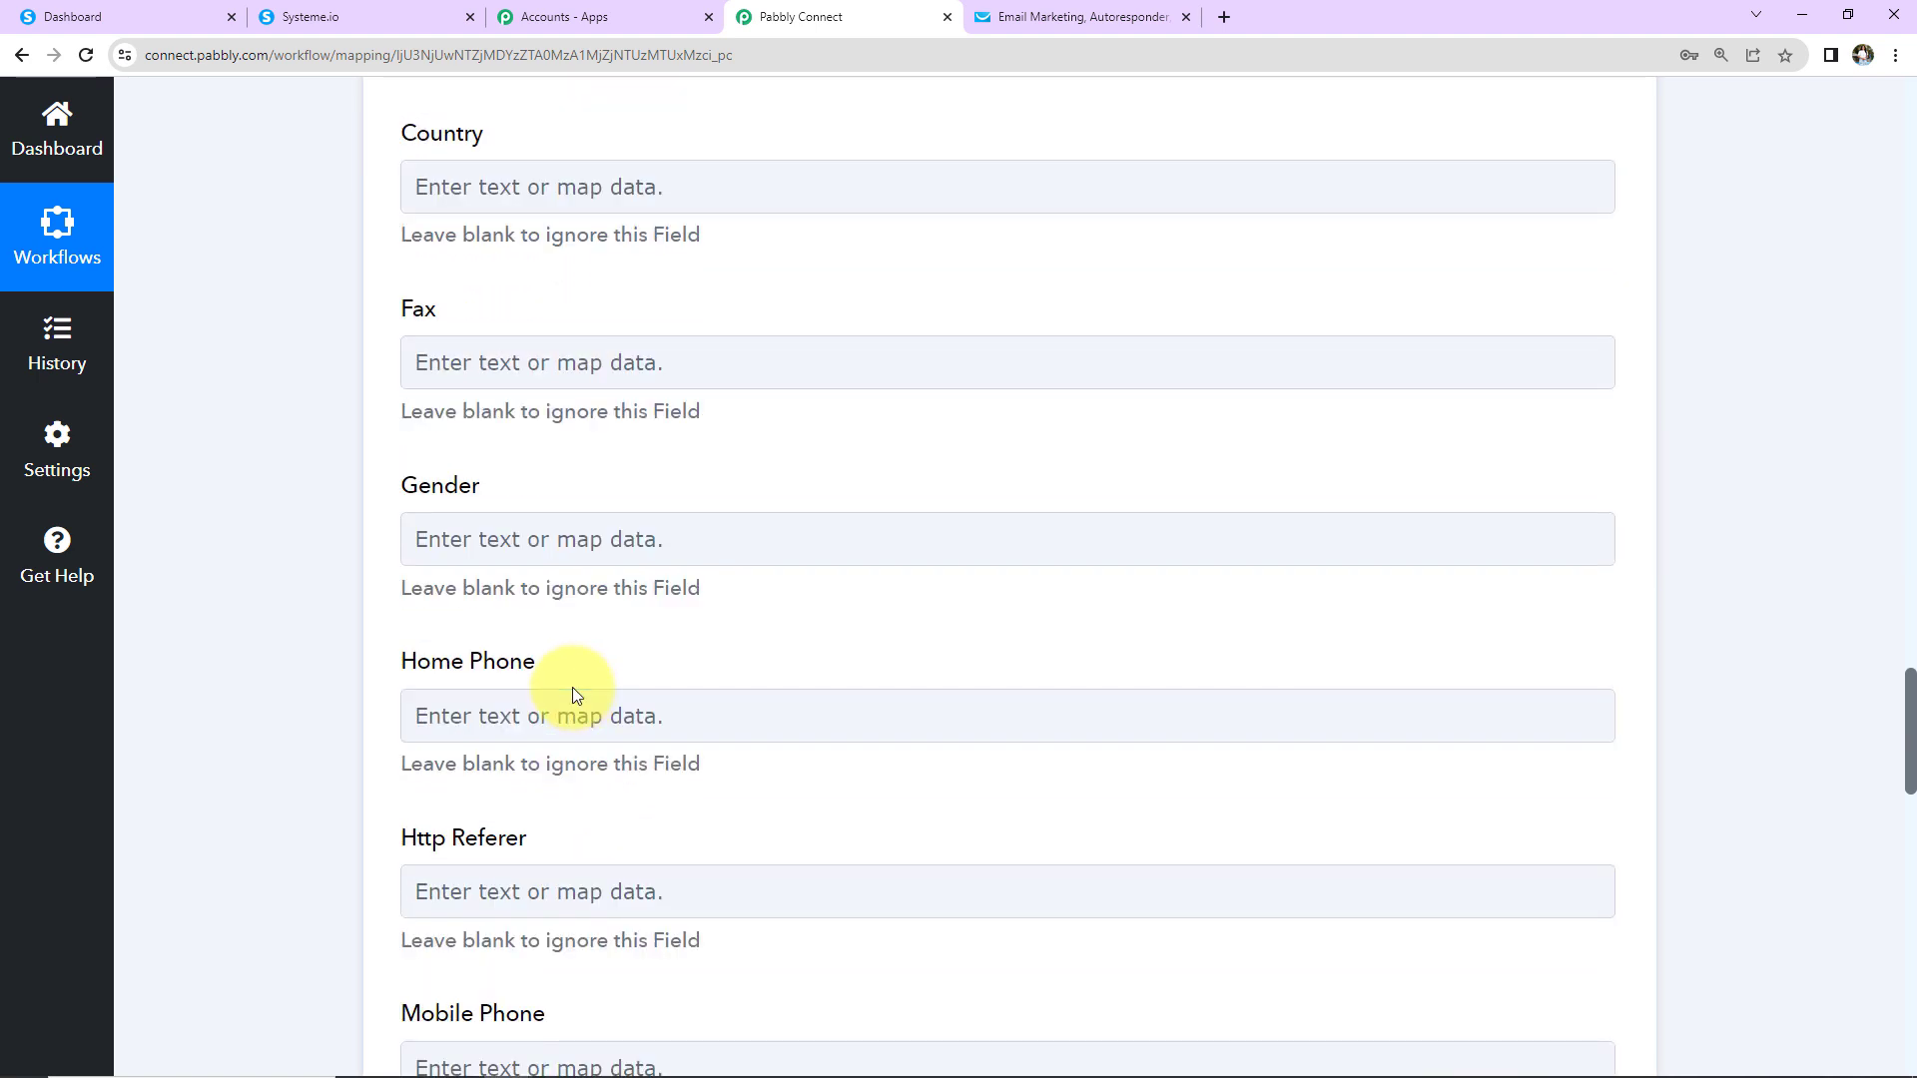
{"action": "scroll", "coordinate": [572, 687], "scroll_direction": "down", "scroll_amount": 2}
{"action": "scroll", "coordinate": [554, 589], "scroll_direction": "down", "scroll_amount": 5}
{"action": "scroll", "coordinate": [554, 589], "scroll_direction": "down", "scroll_amount": 2}
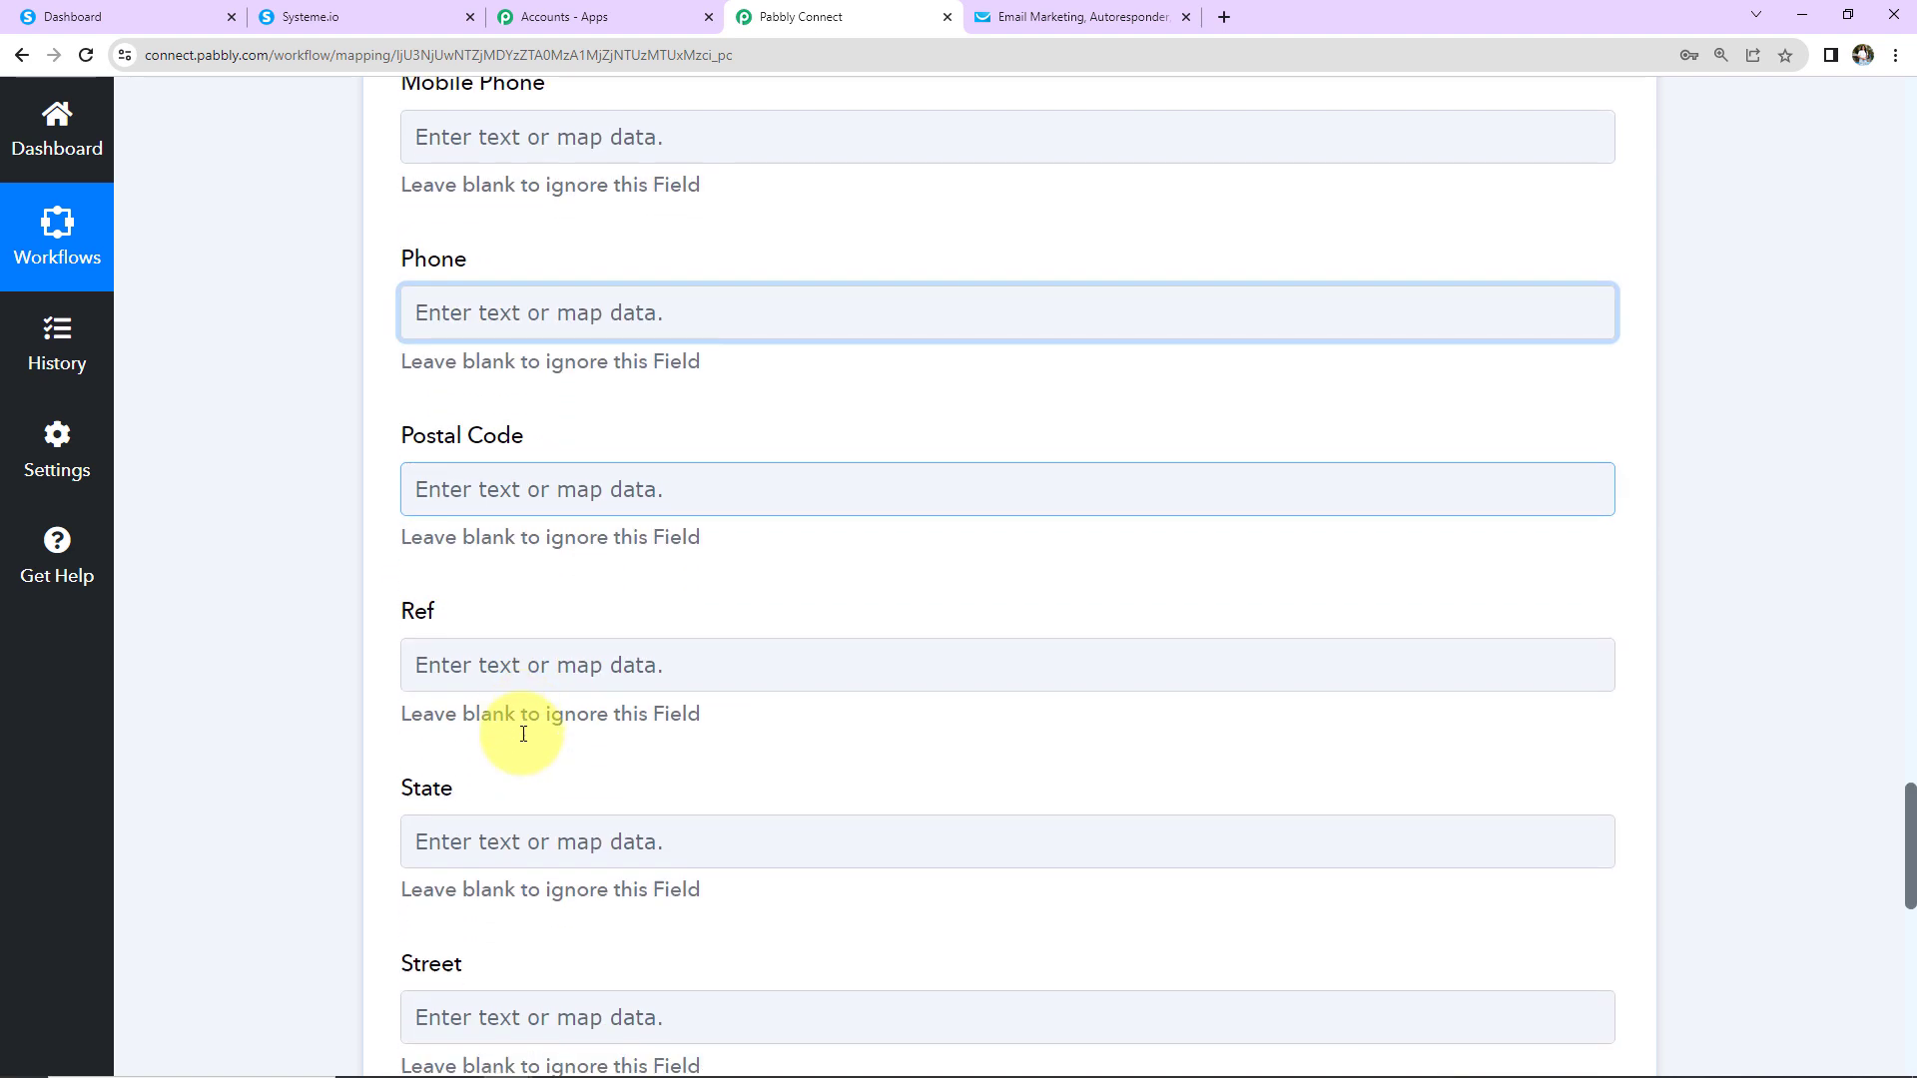
{"action": "scroll", "coordinate": [484, 654], "scroll_direction": "down", "scroll_amount": 3}
{"action": "scroll", "coordinate": [536, 654], "scroll_direction": "down", "scroll_amount": 2}
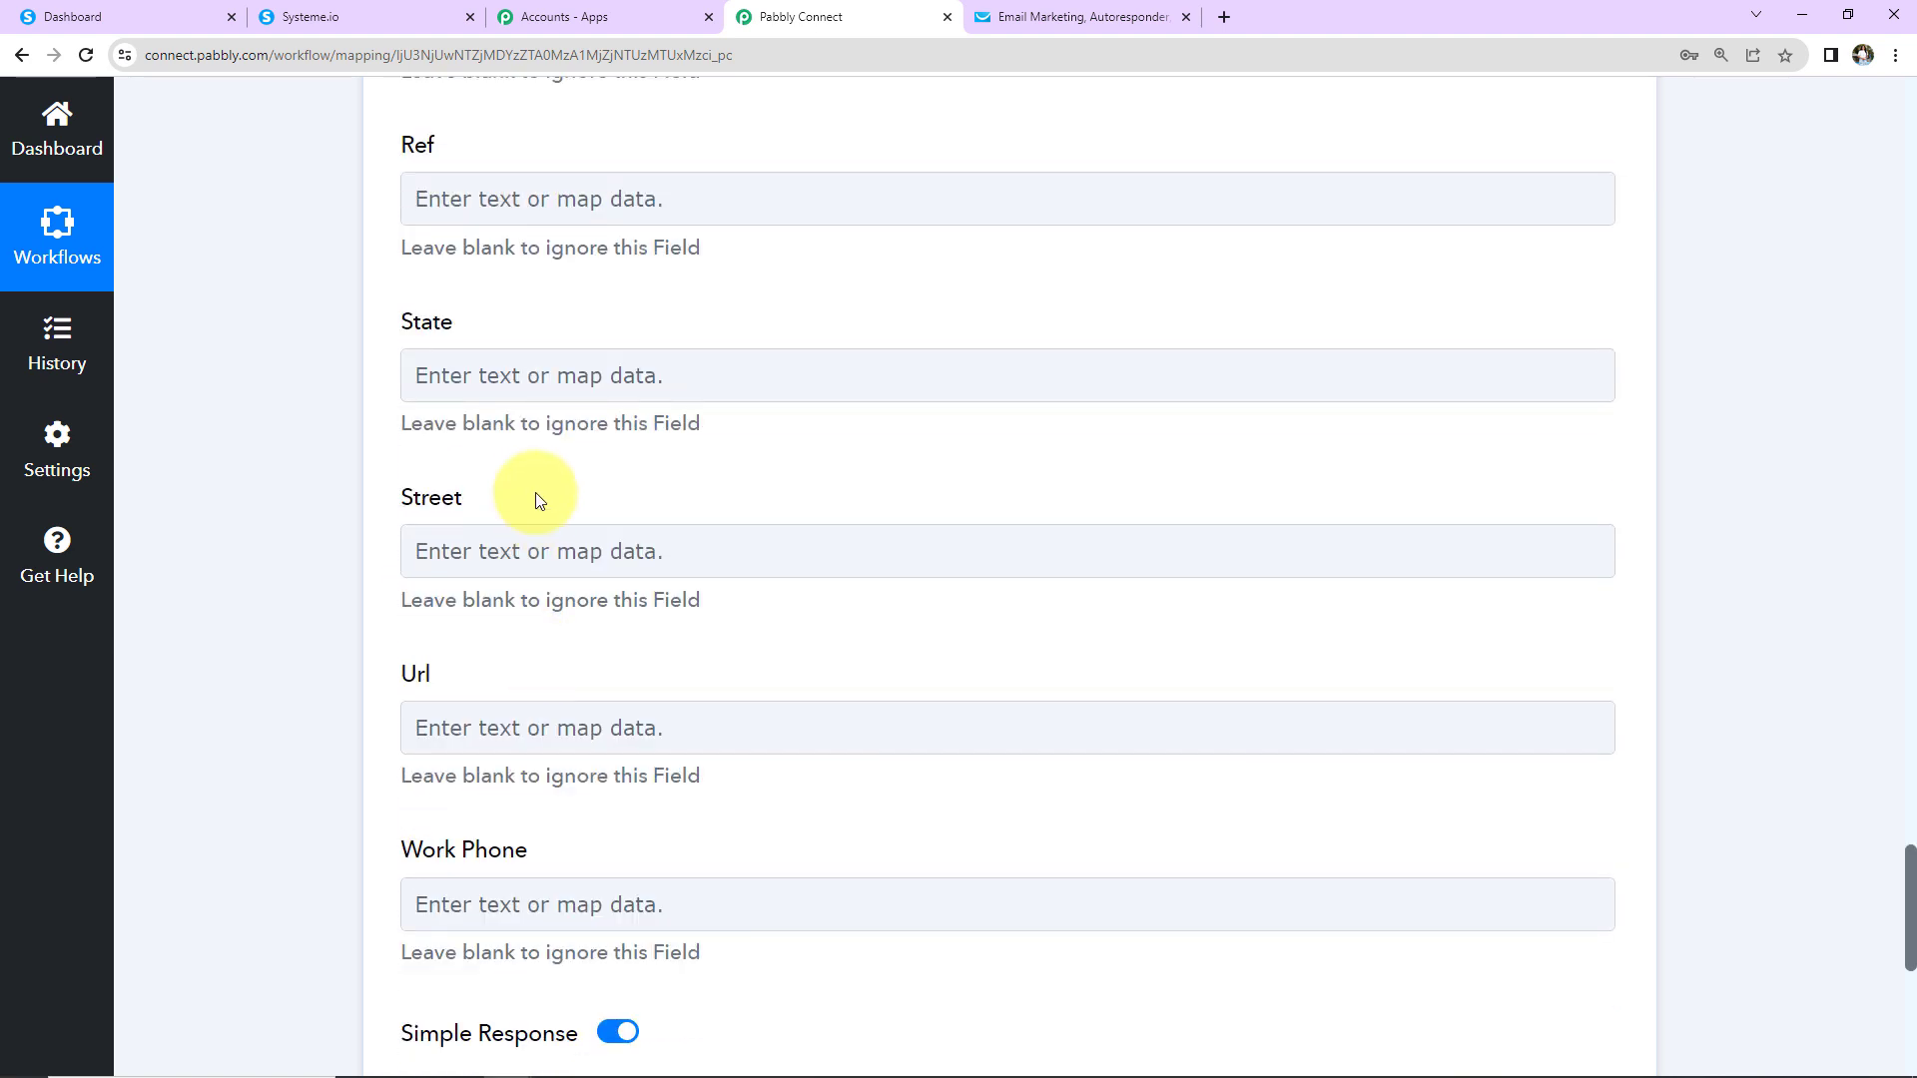
Map the State field to the Systeme.io contact's state field (Madhya Pradesh)
{"action": "left_click", "coordinate": [541, 404]}
{"action": "left_click", "coordinate": [557, 598]}
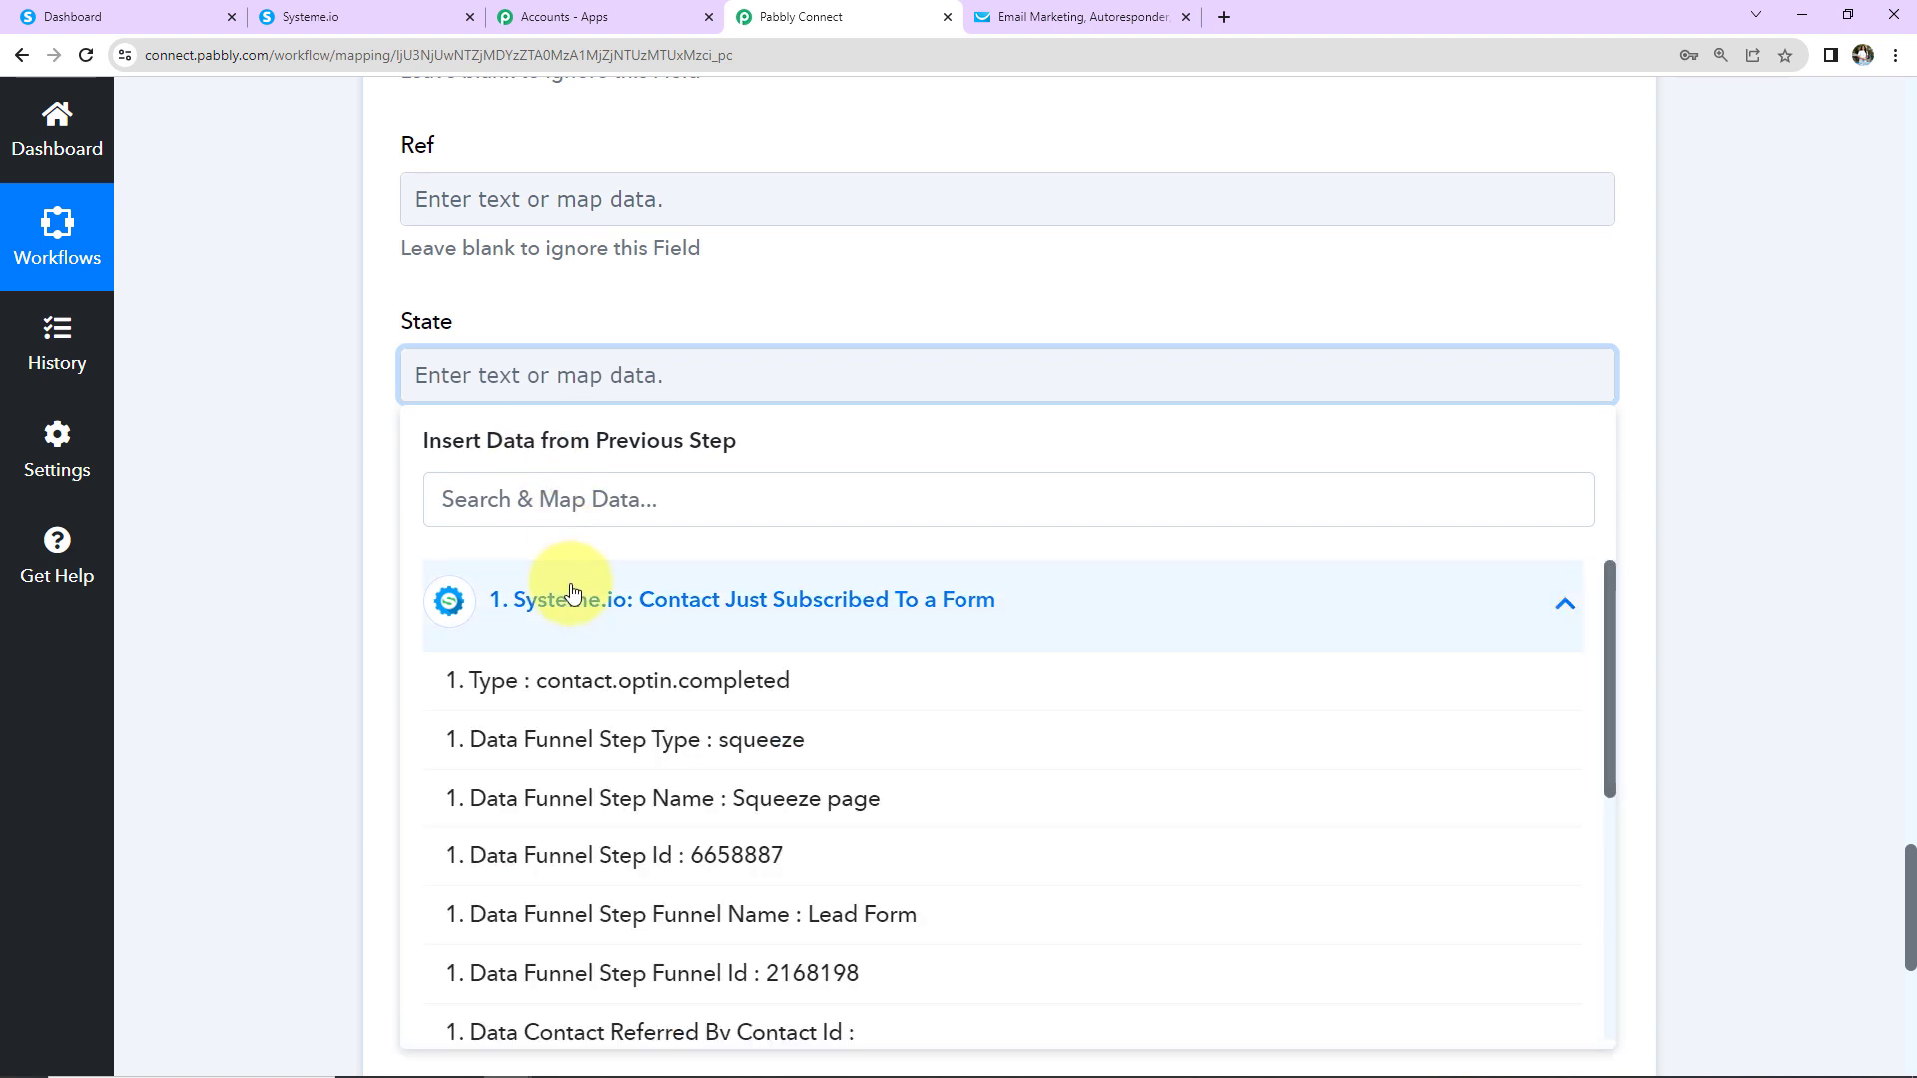
{"action": "scroll", "coordinate": [767, 789], "scroll_direction": "down", "scroll_amount": 3}
{"action": "scroll", "coordinate": [761, 779], "scroll_direction": "down", "scroll_amount": 3}
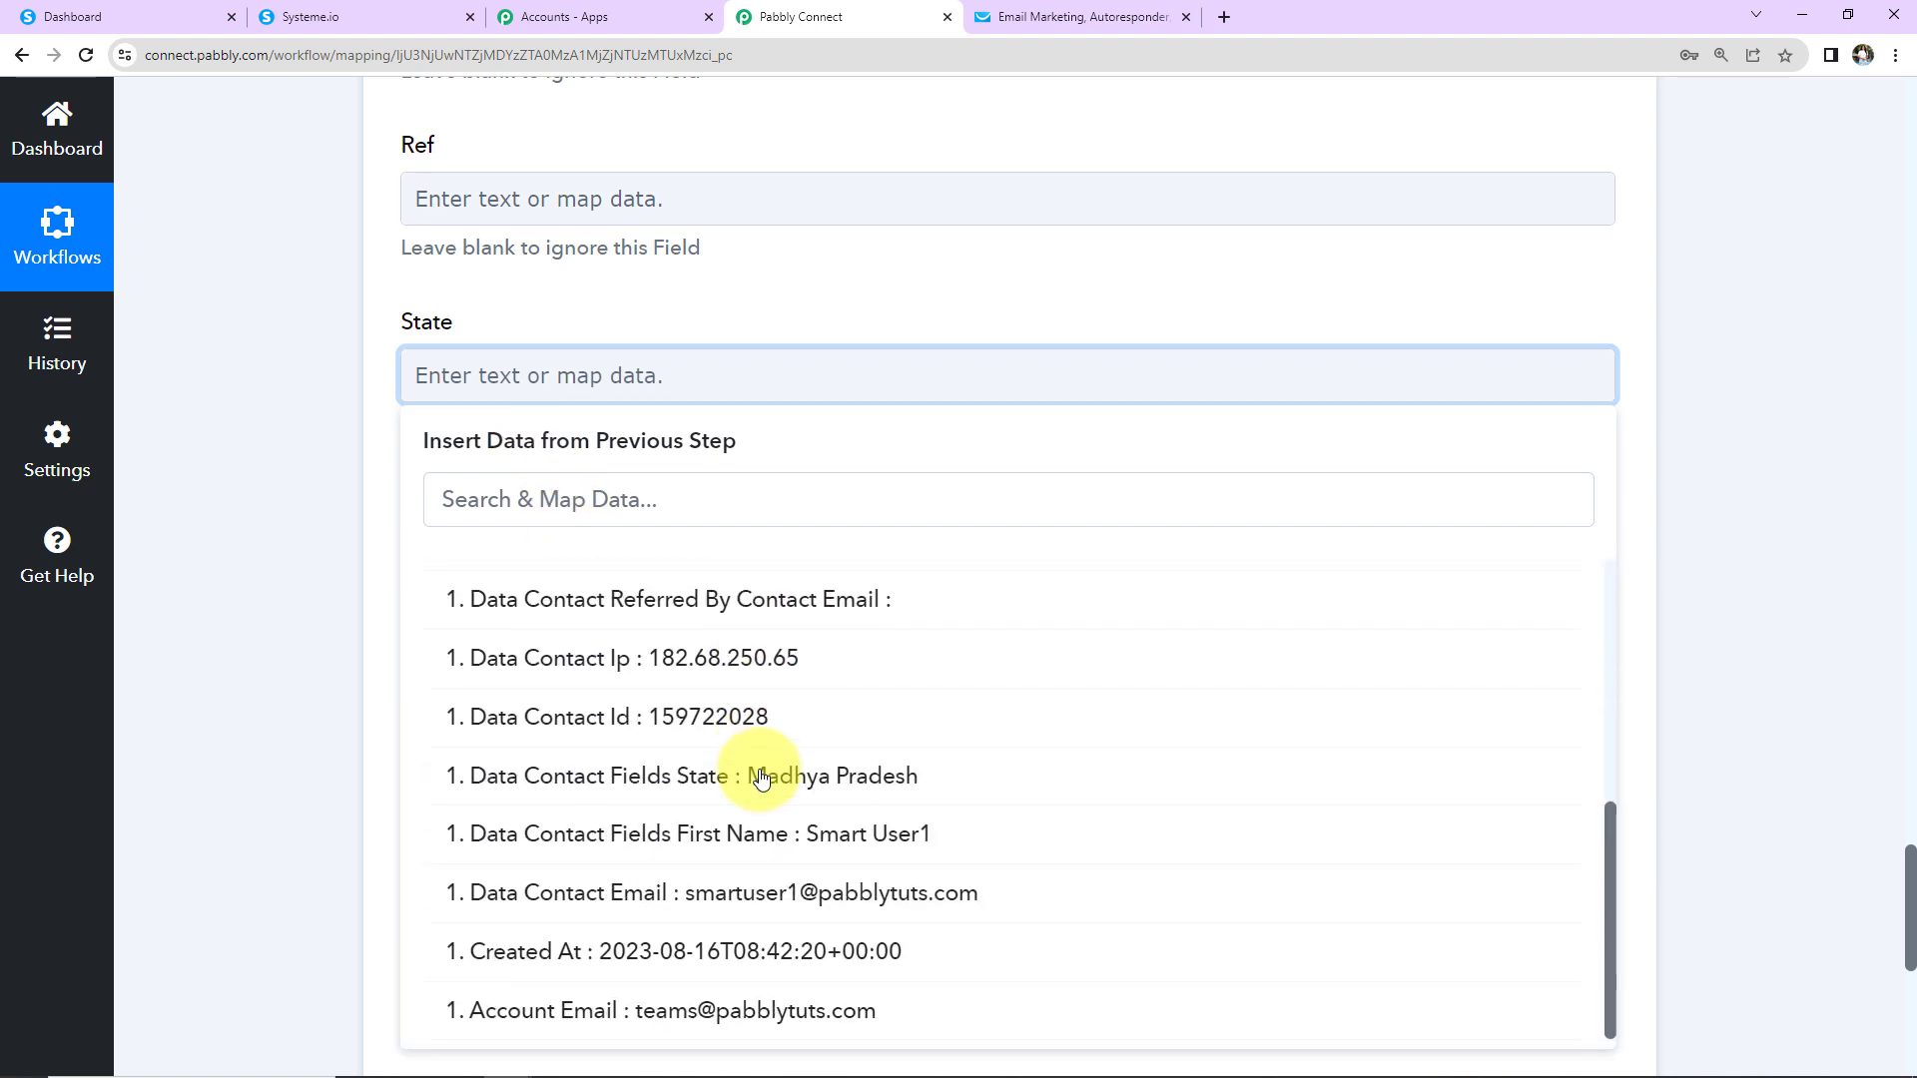
{"action": "left_click", "coordinate": [769, 777]}
{"action": "left_click", "coordinate": [339, 537]}
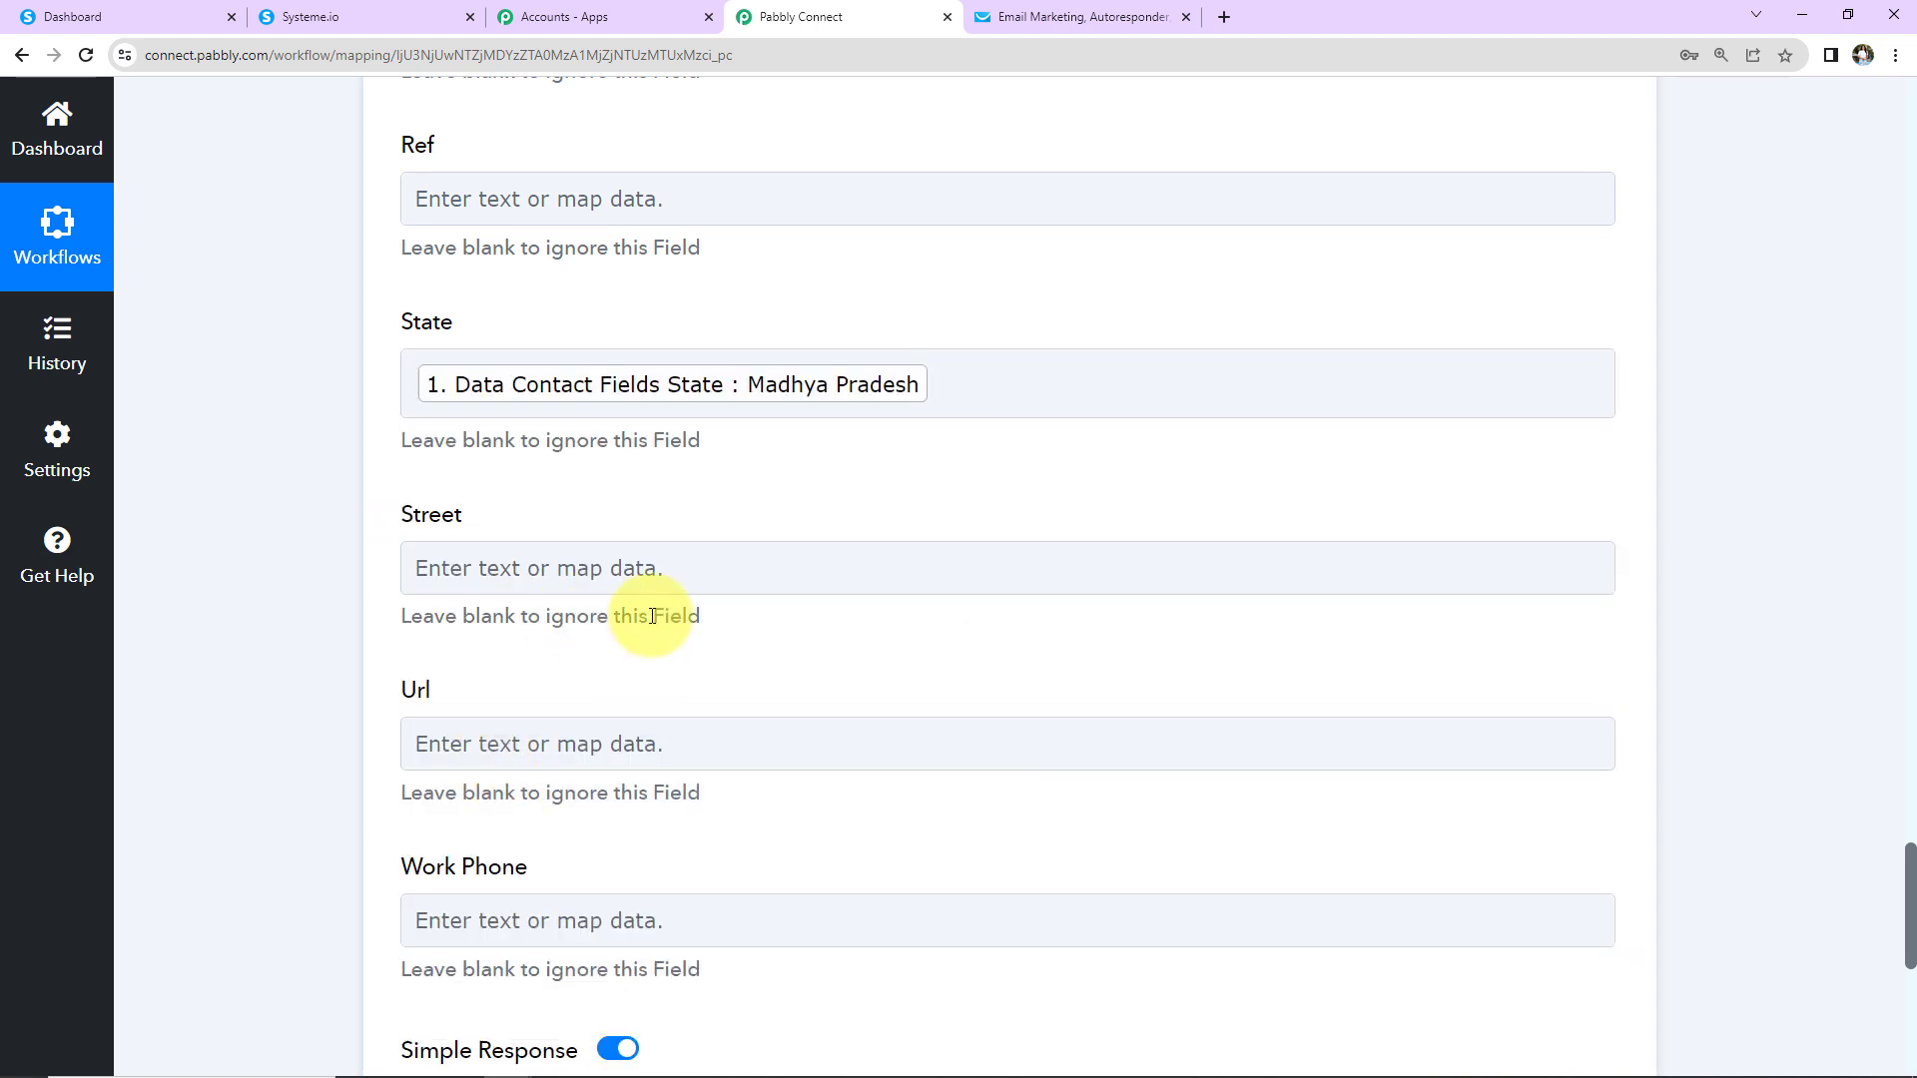
{"action": "scroll", "coordinate": [644, 613], "scroll_direction": "down", "scroll_amount": 2}
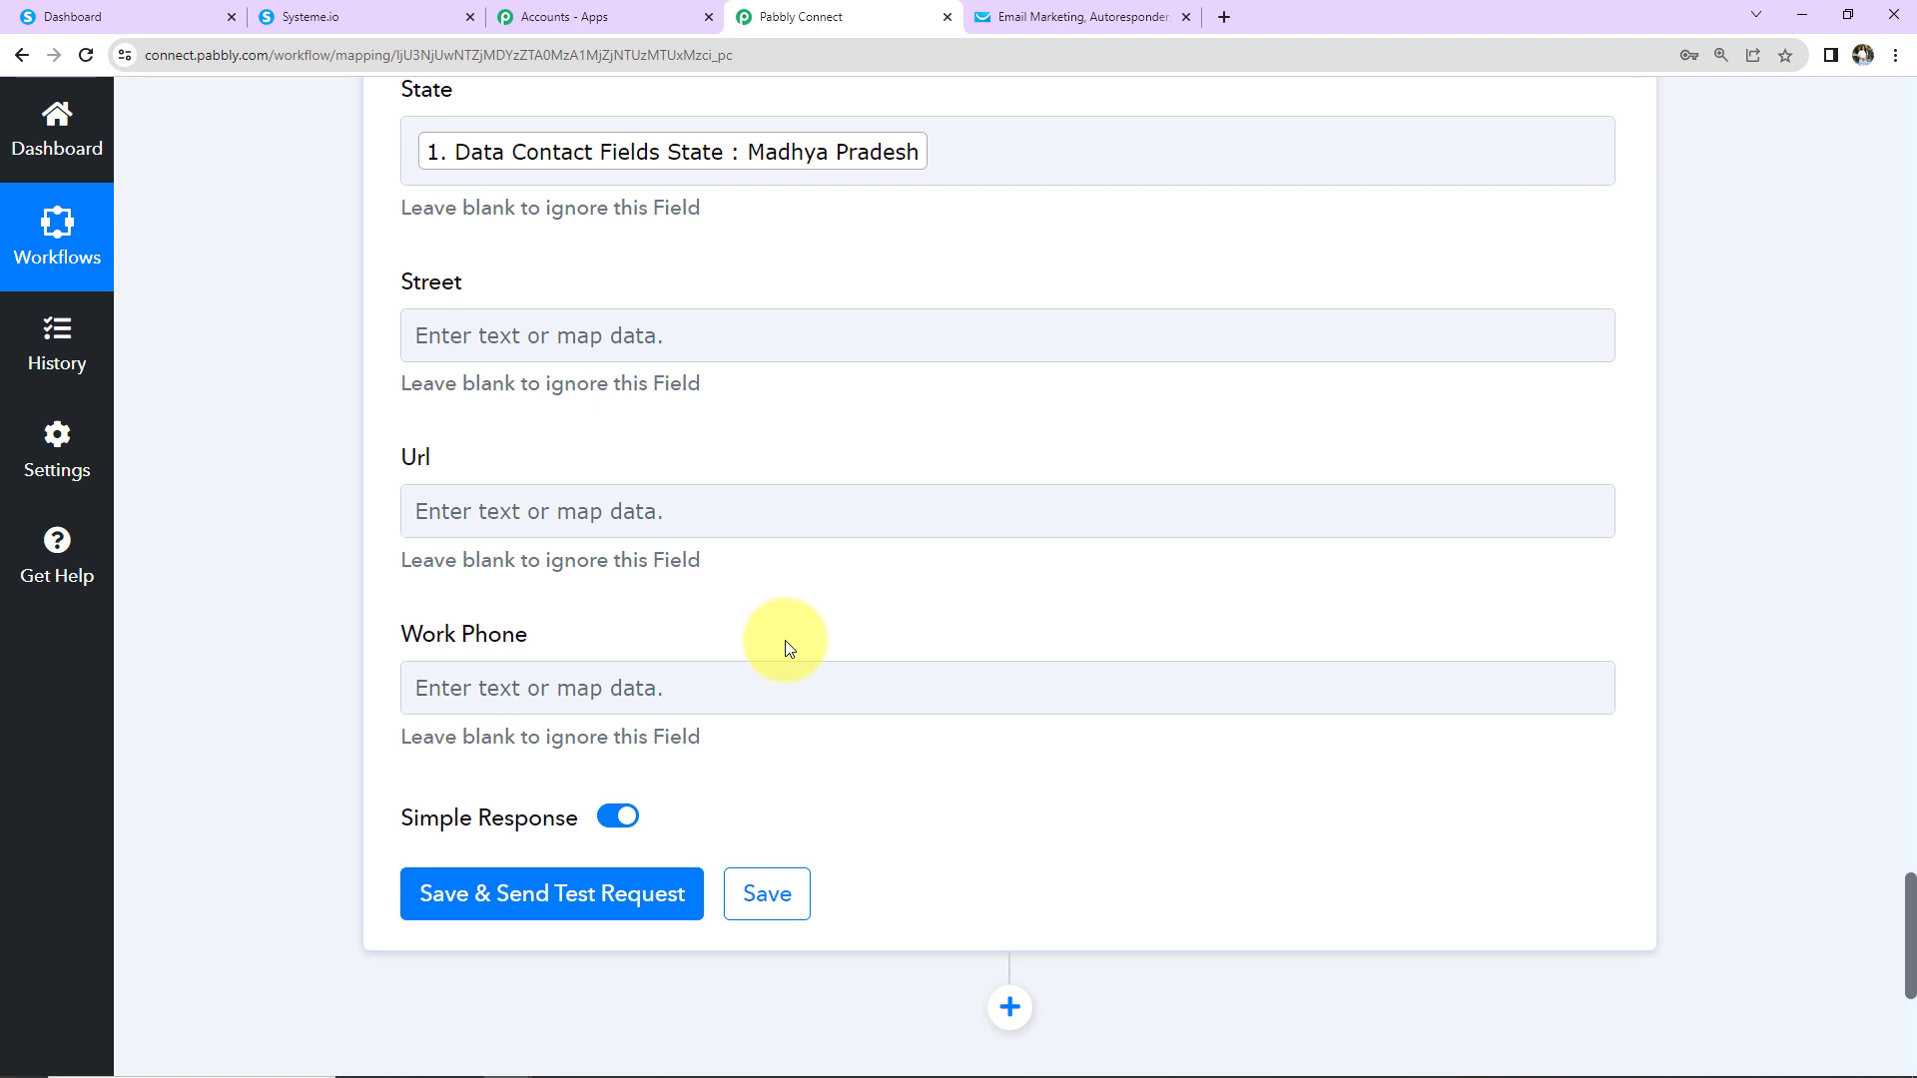
{"action": "scroll", "coordinate": [727, 420], "scroll_direction": "up", "scroll_amount": 2}
Save the Create Contact step and send a test request, confirming status code 202
{"action": "left_click", "coordinate": [726, 416]}
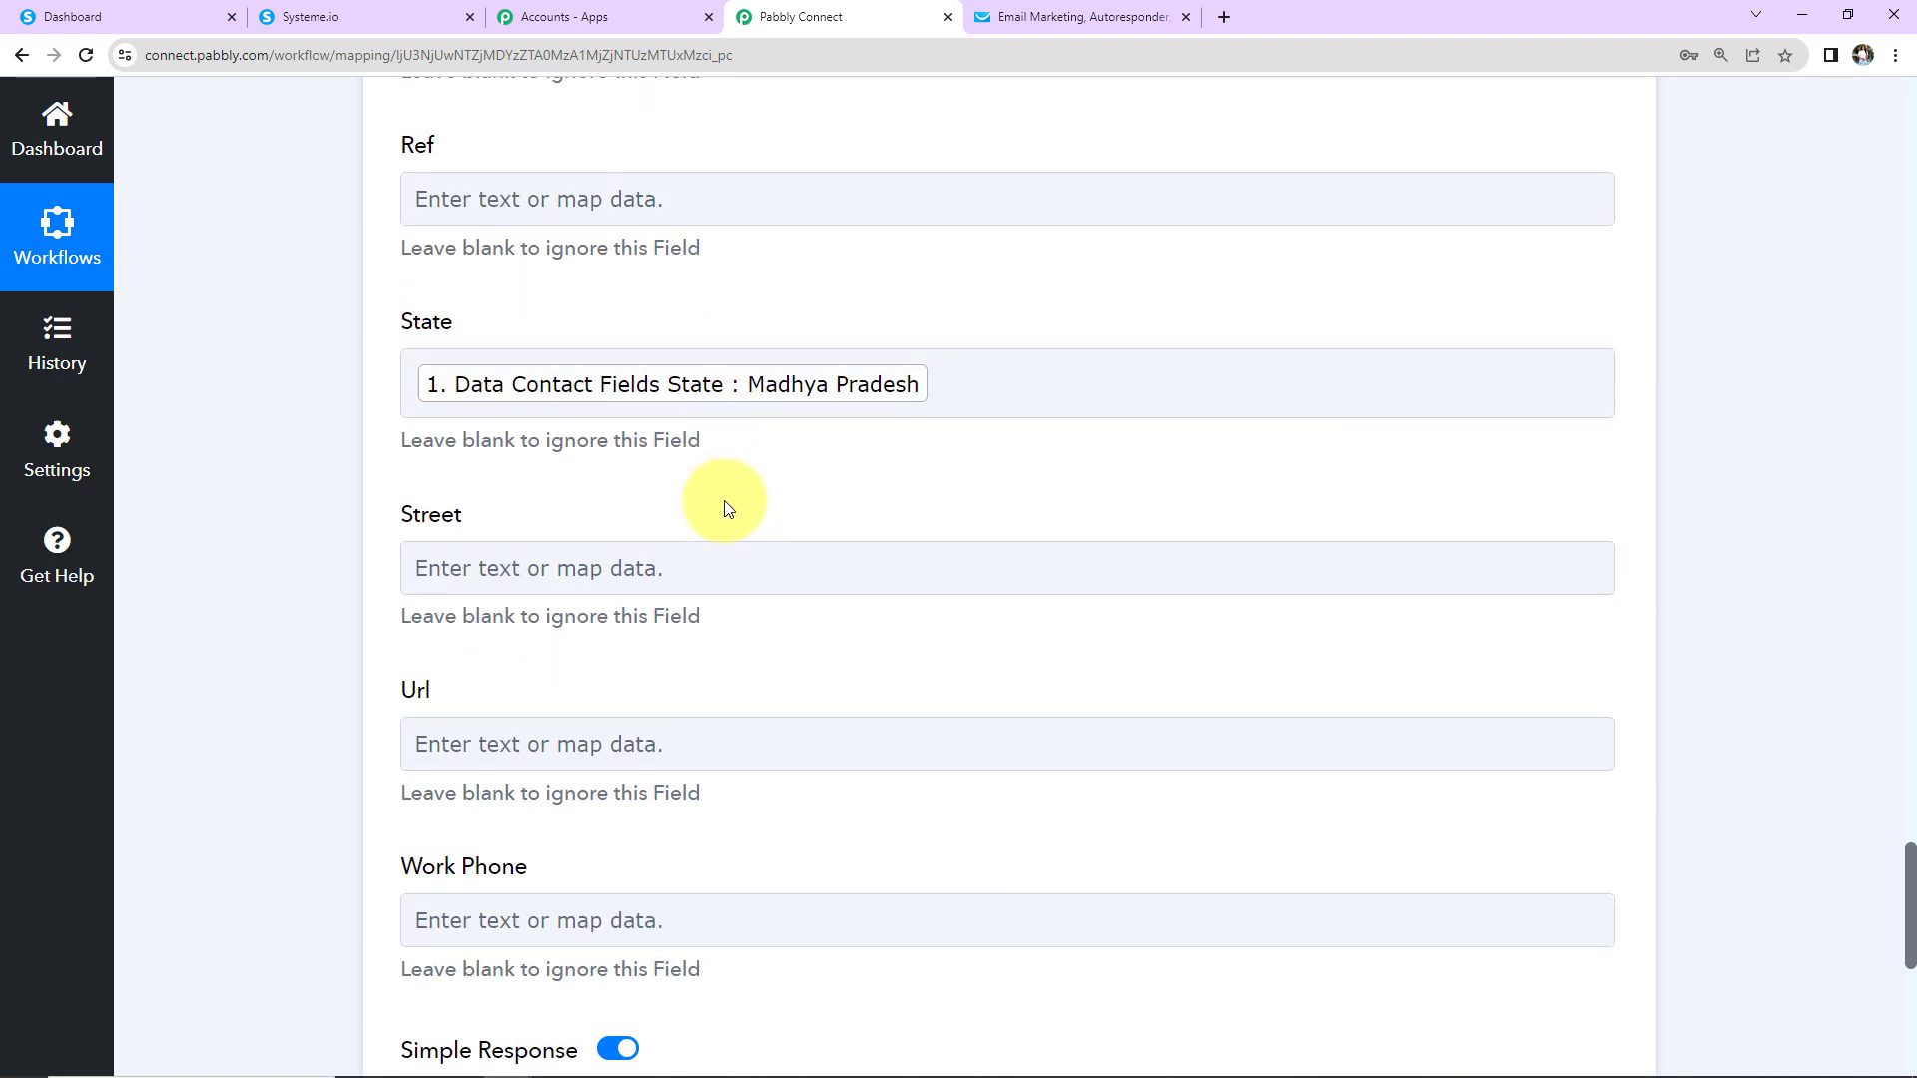
{"action": "scroll", "coordinate": [727, 505], "scroll_direction": "down", "scroll_amount": 2}
{"action": "left_click", "coordinate": [505, 876]}
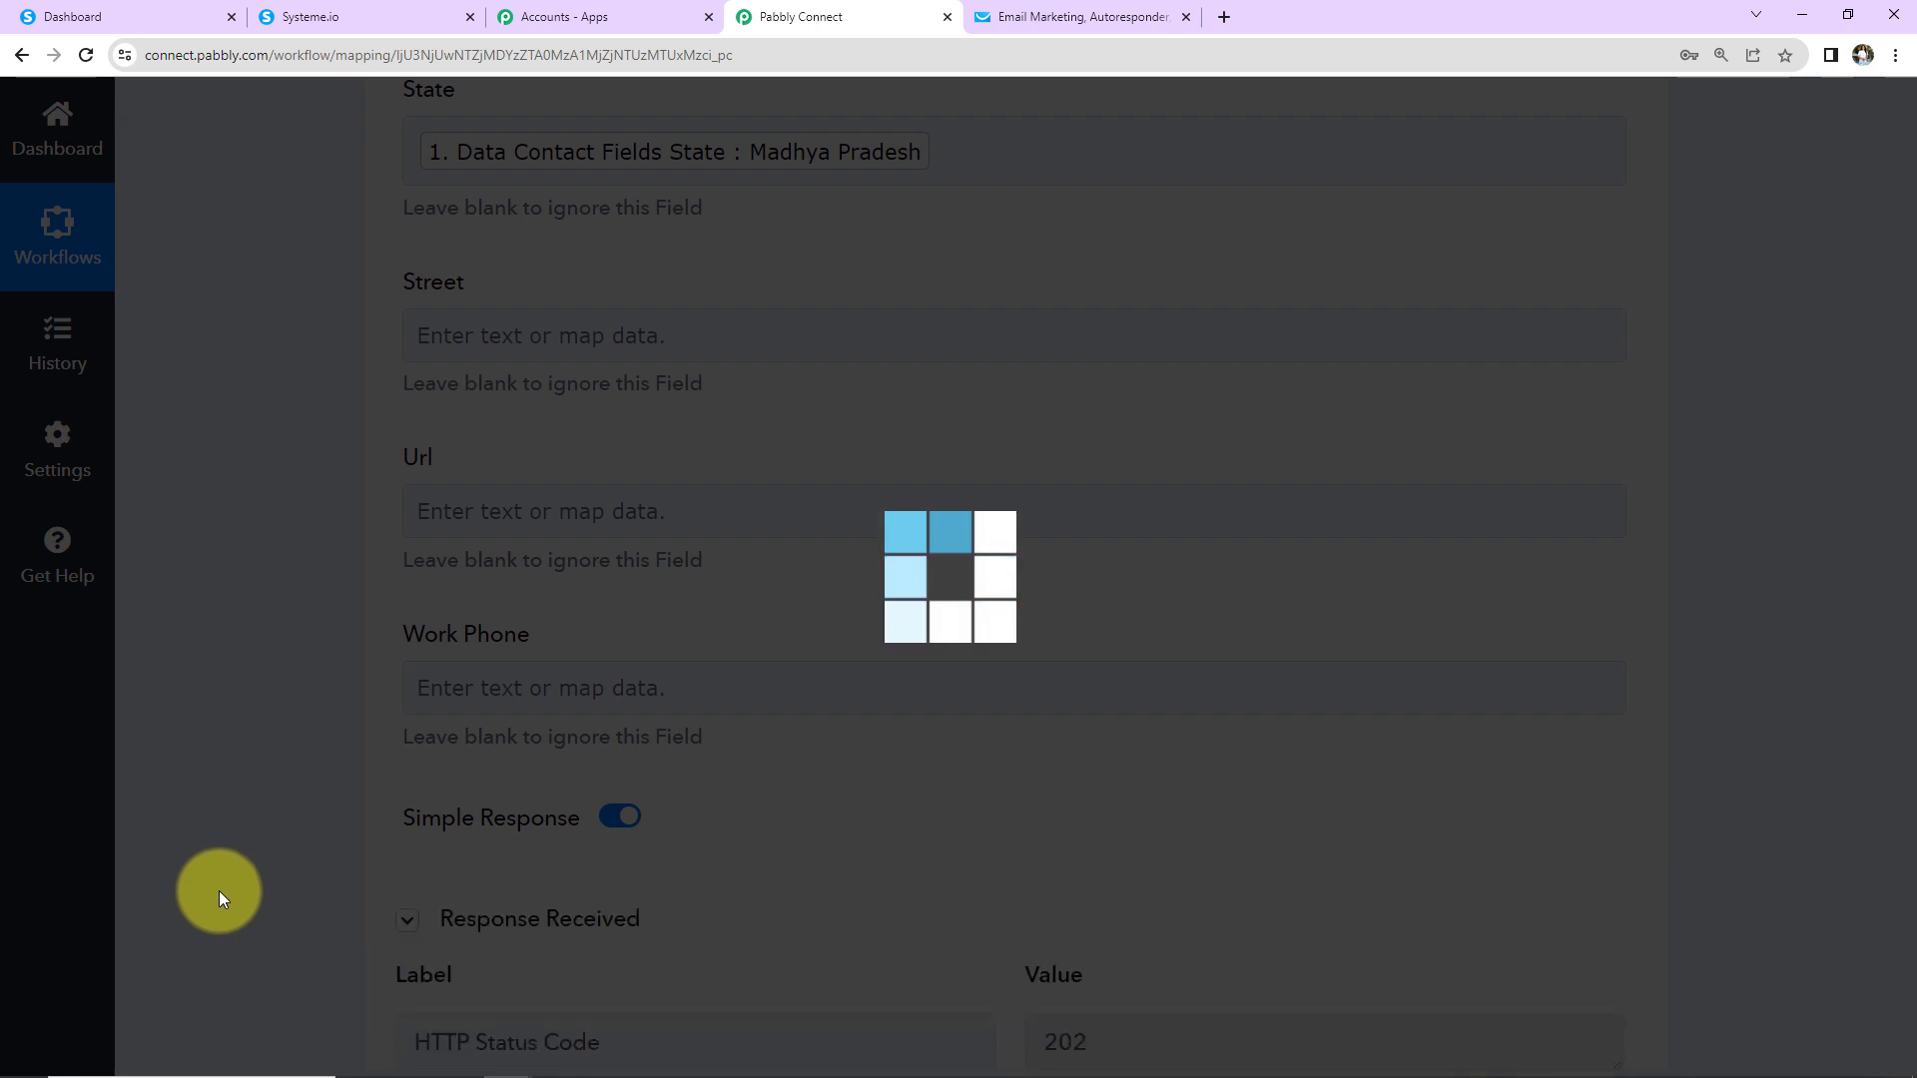
{"action": "scroll", "coordinate": [250, 859], "scroll_direction": "down", "scroll_amount": 4}
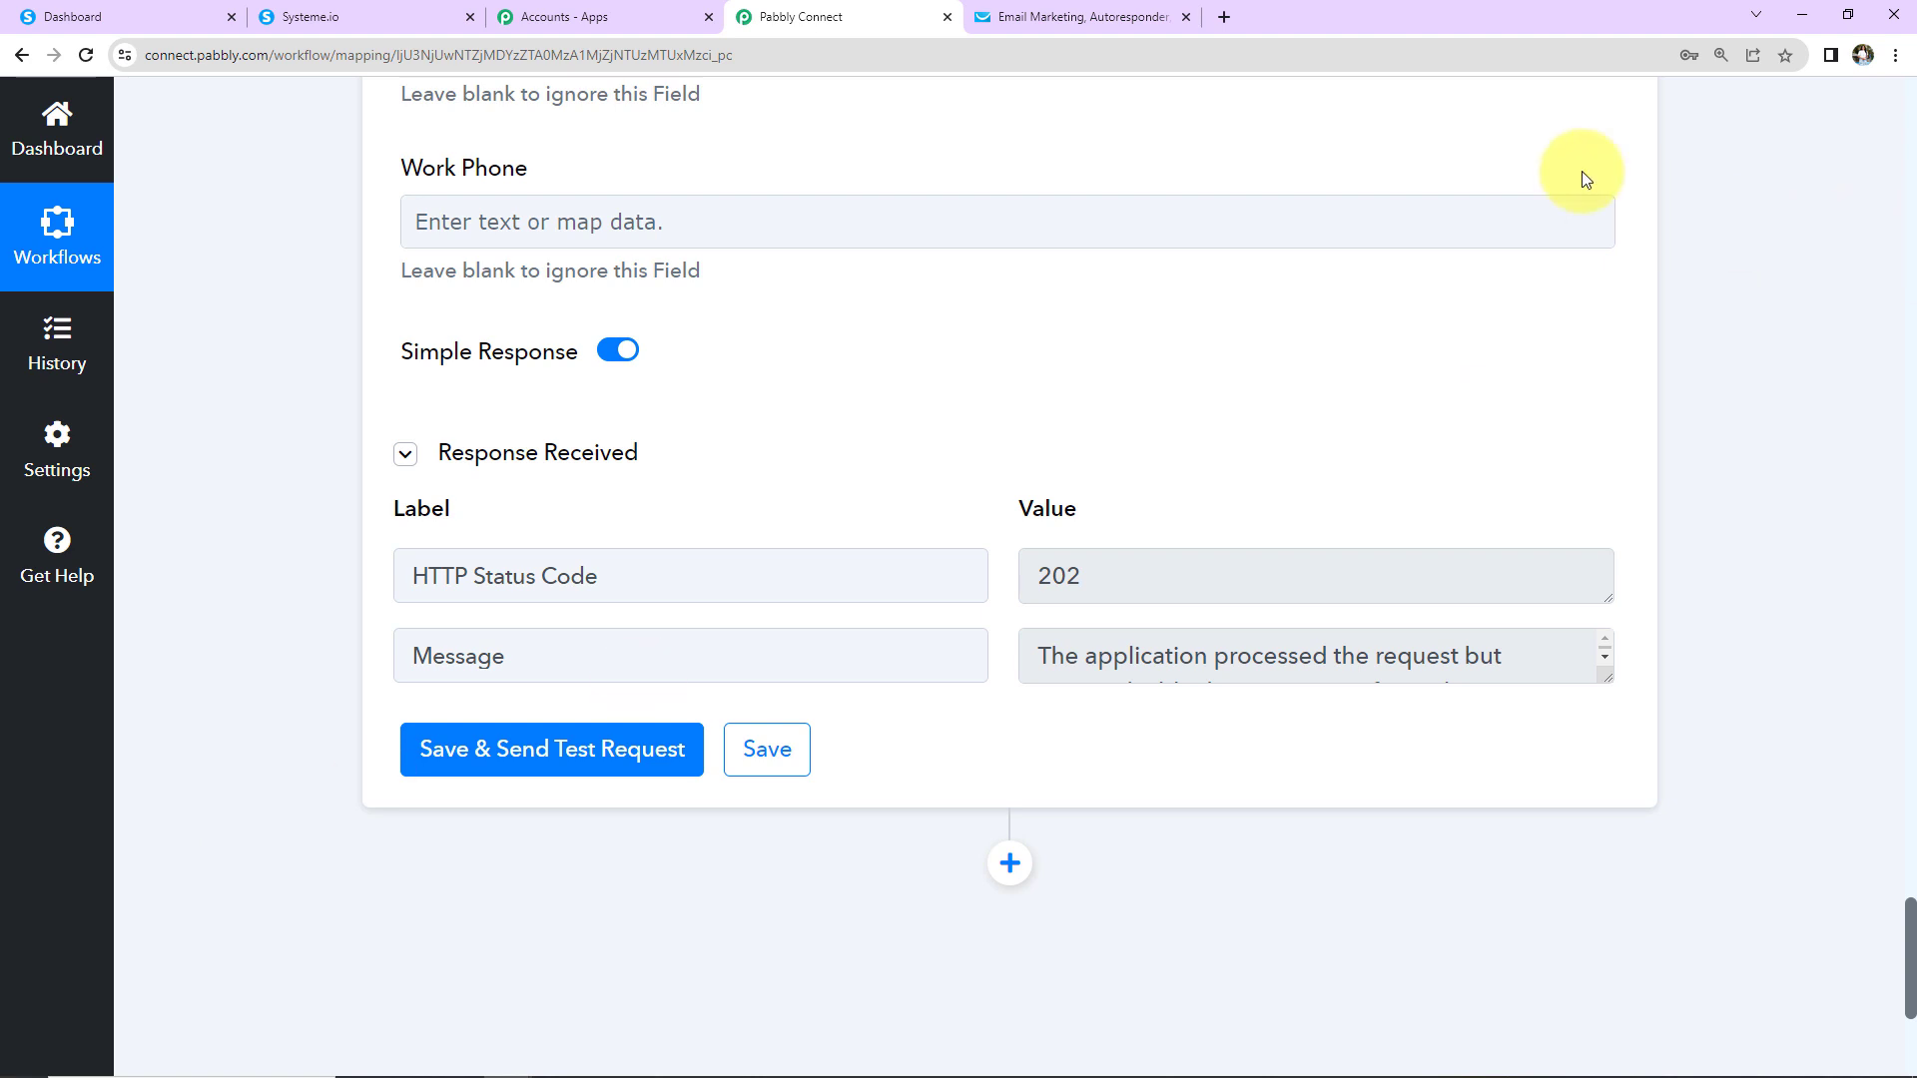
Open the test contact in GetResponse's New Leads list and check state Madhya Pradesh and tag Systeme_Lead
{"action": "left_click", "coordinate": [1119, 17]}
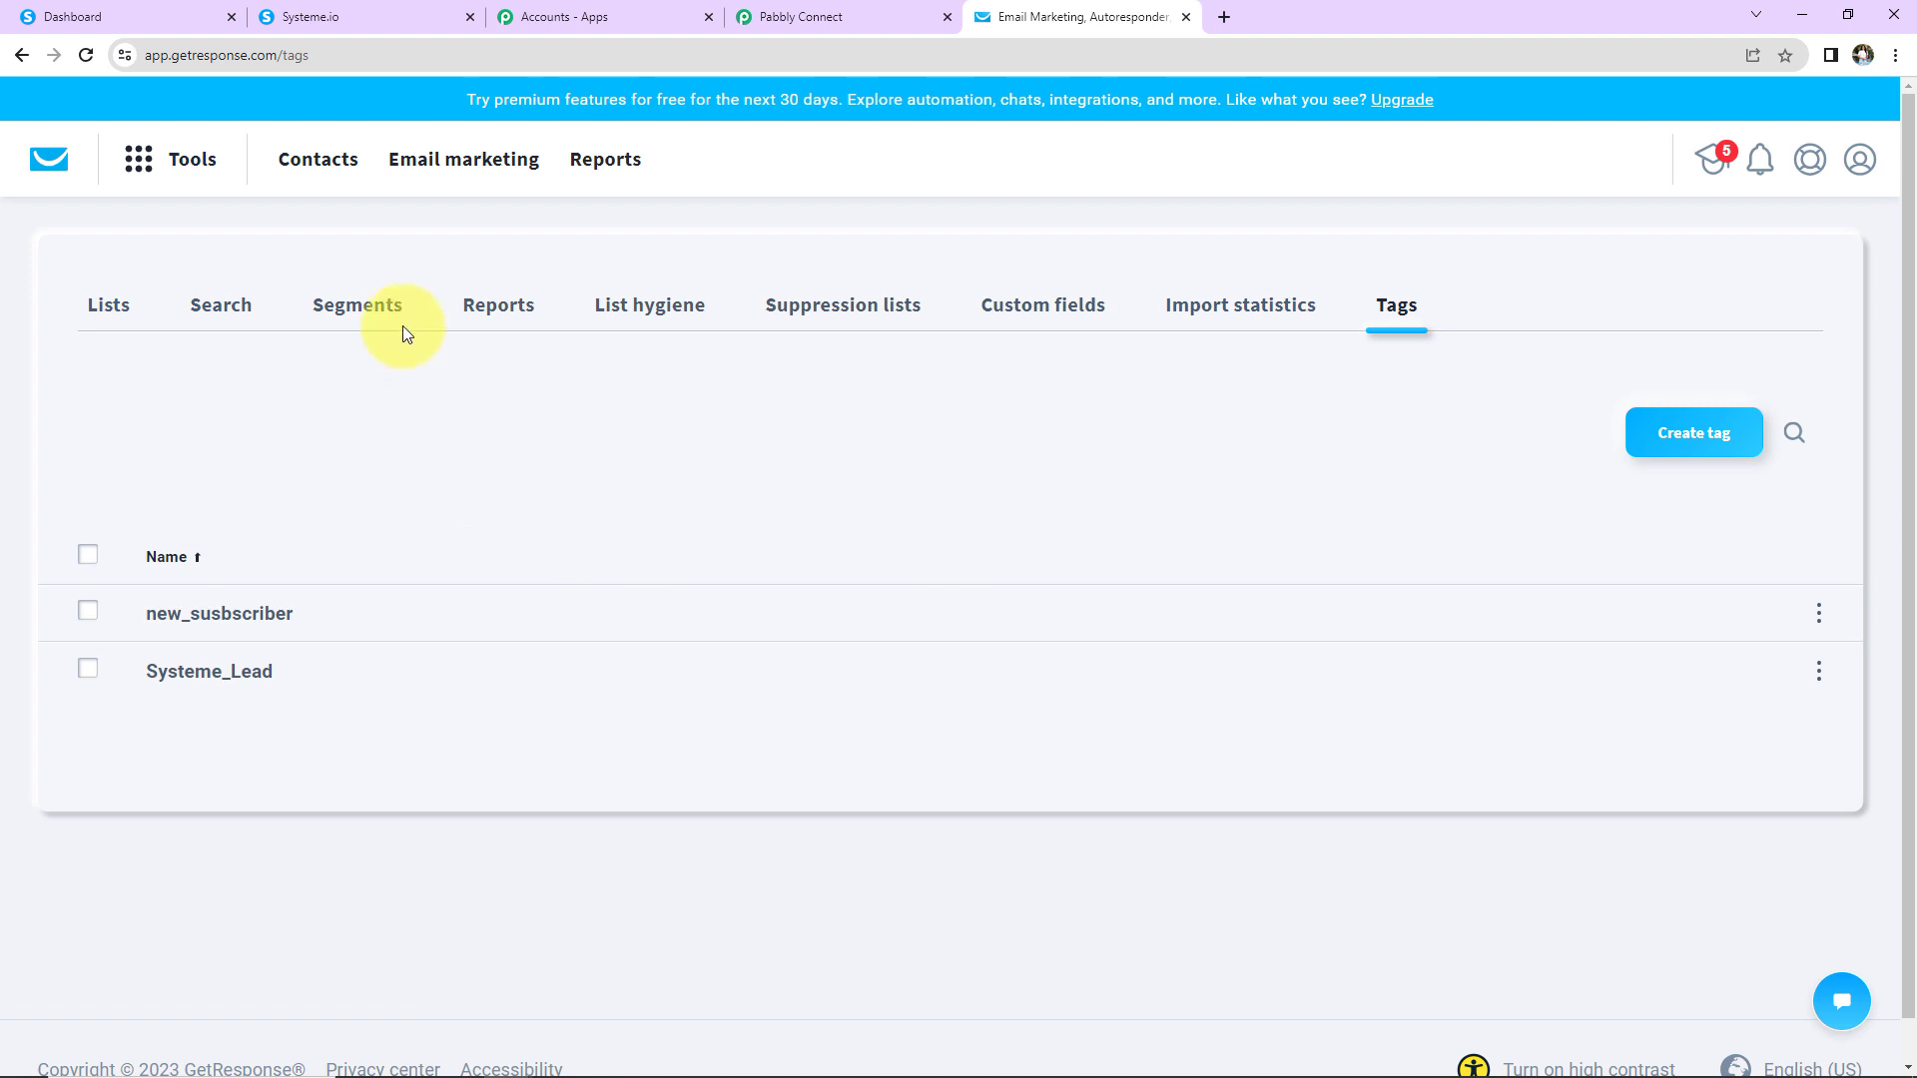
{"action": "left_click", "coordinate": [98, 310]}
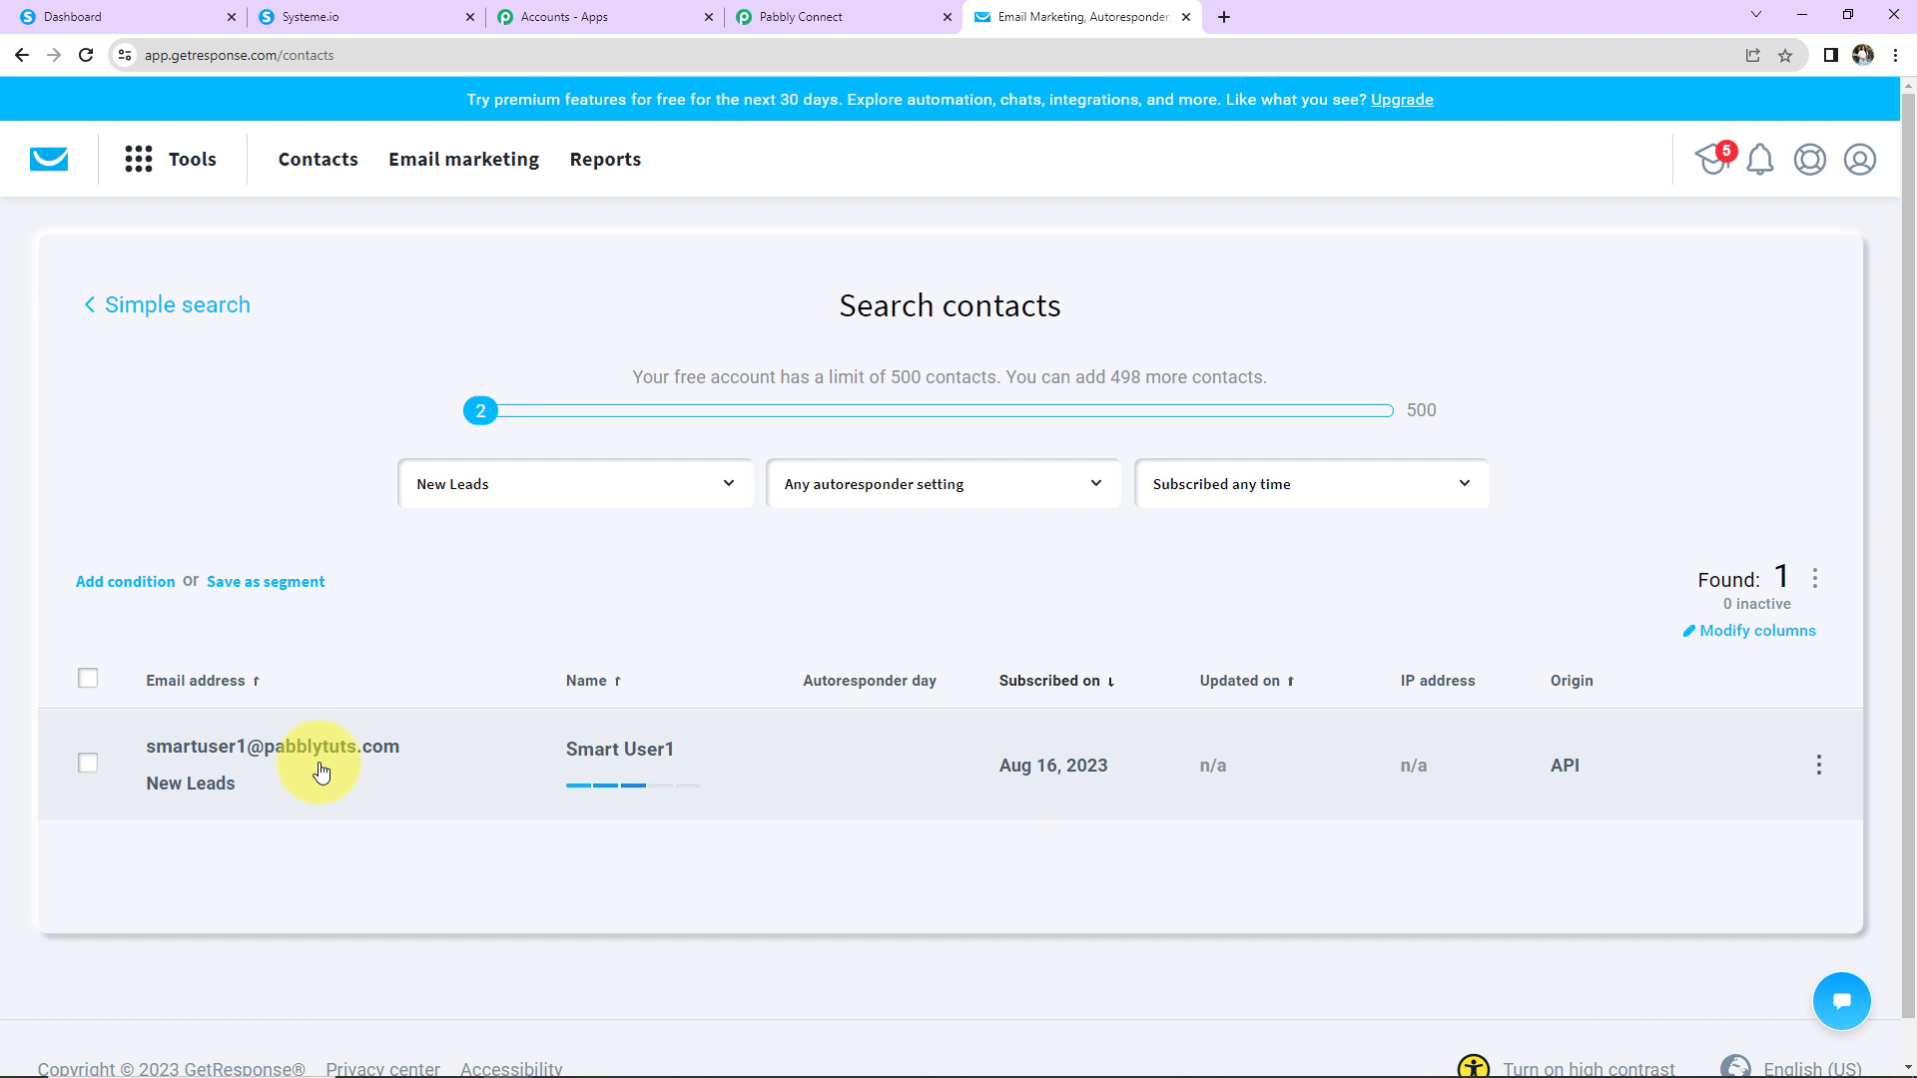
{"action": "left_click", "coordinate": [264, 756]}
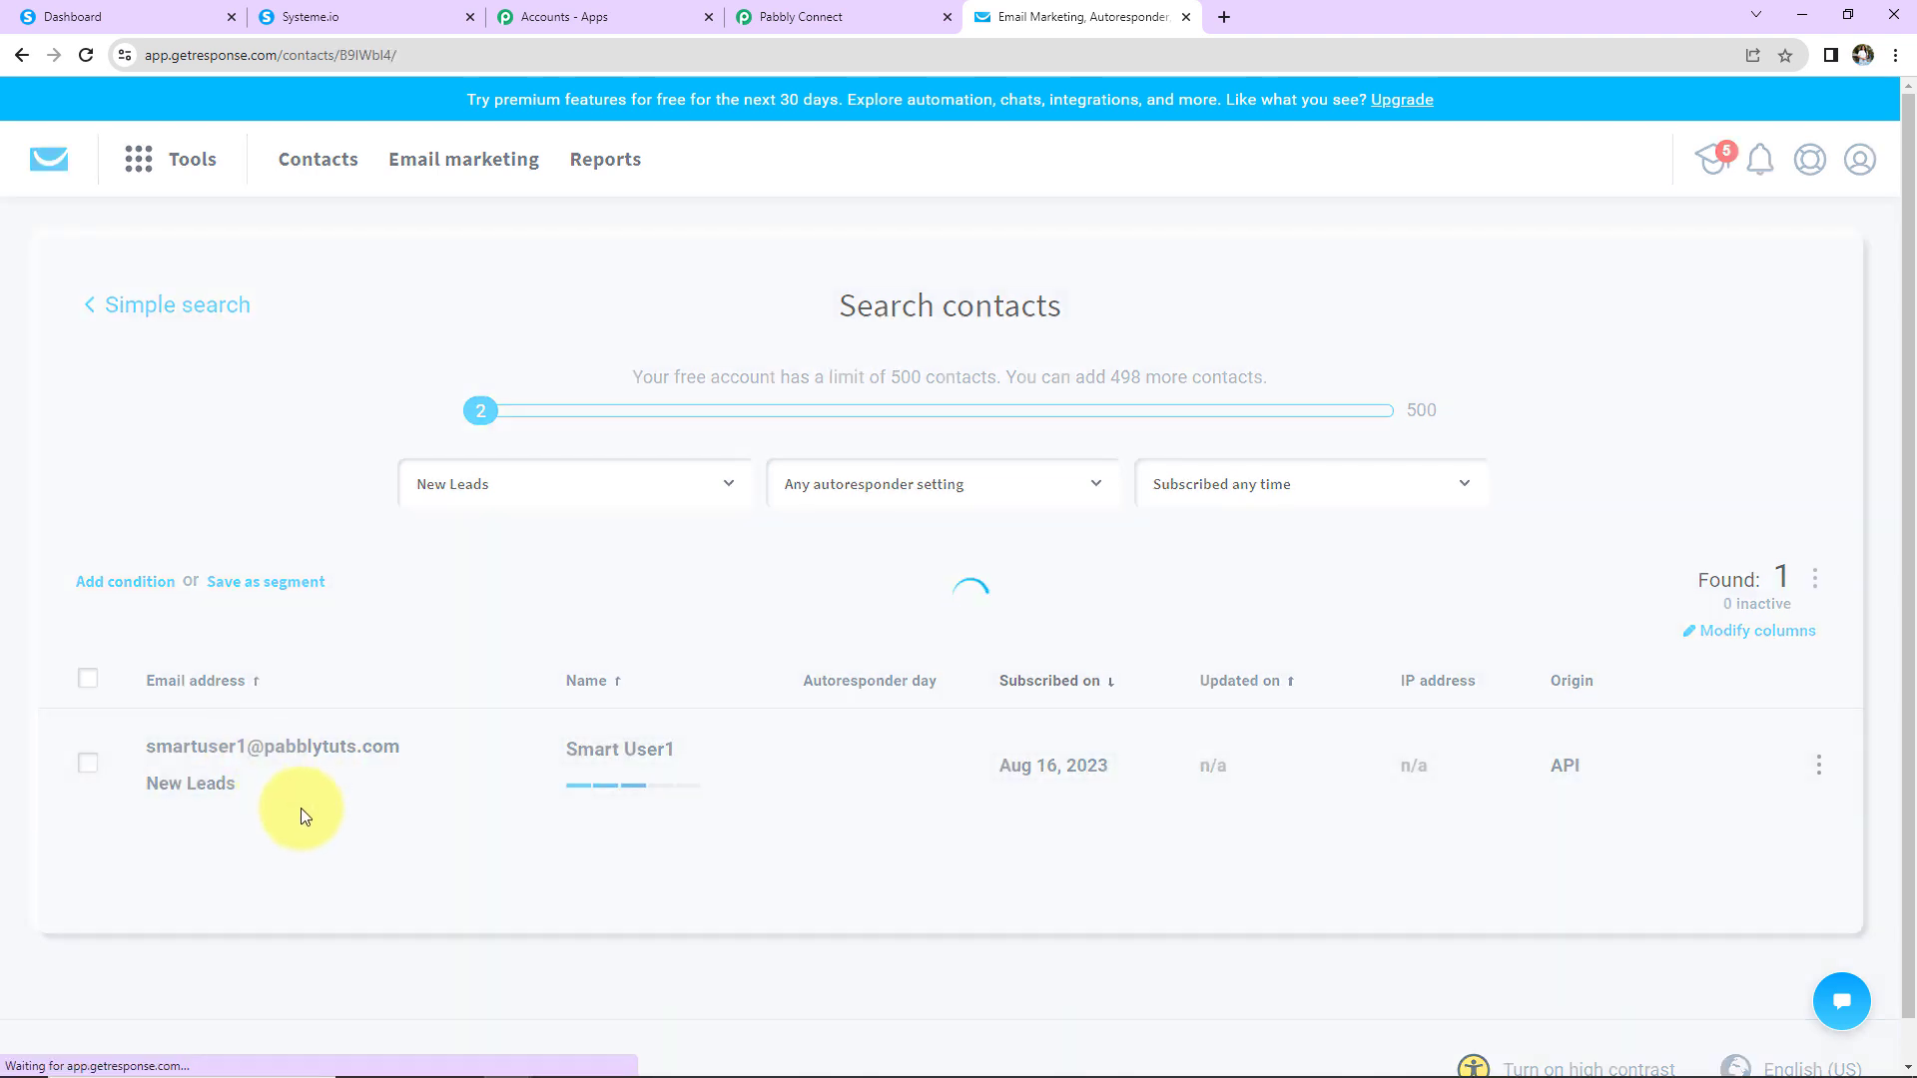
{"action": "scroll", "coordinate": [783, 454], "scroll_direction": "down", "scroll_amount": 5}
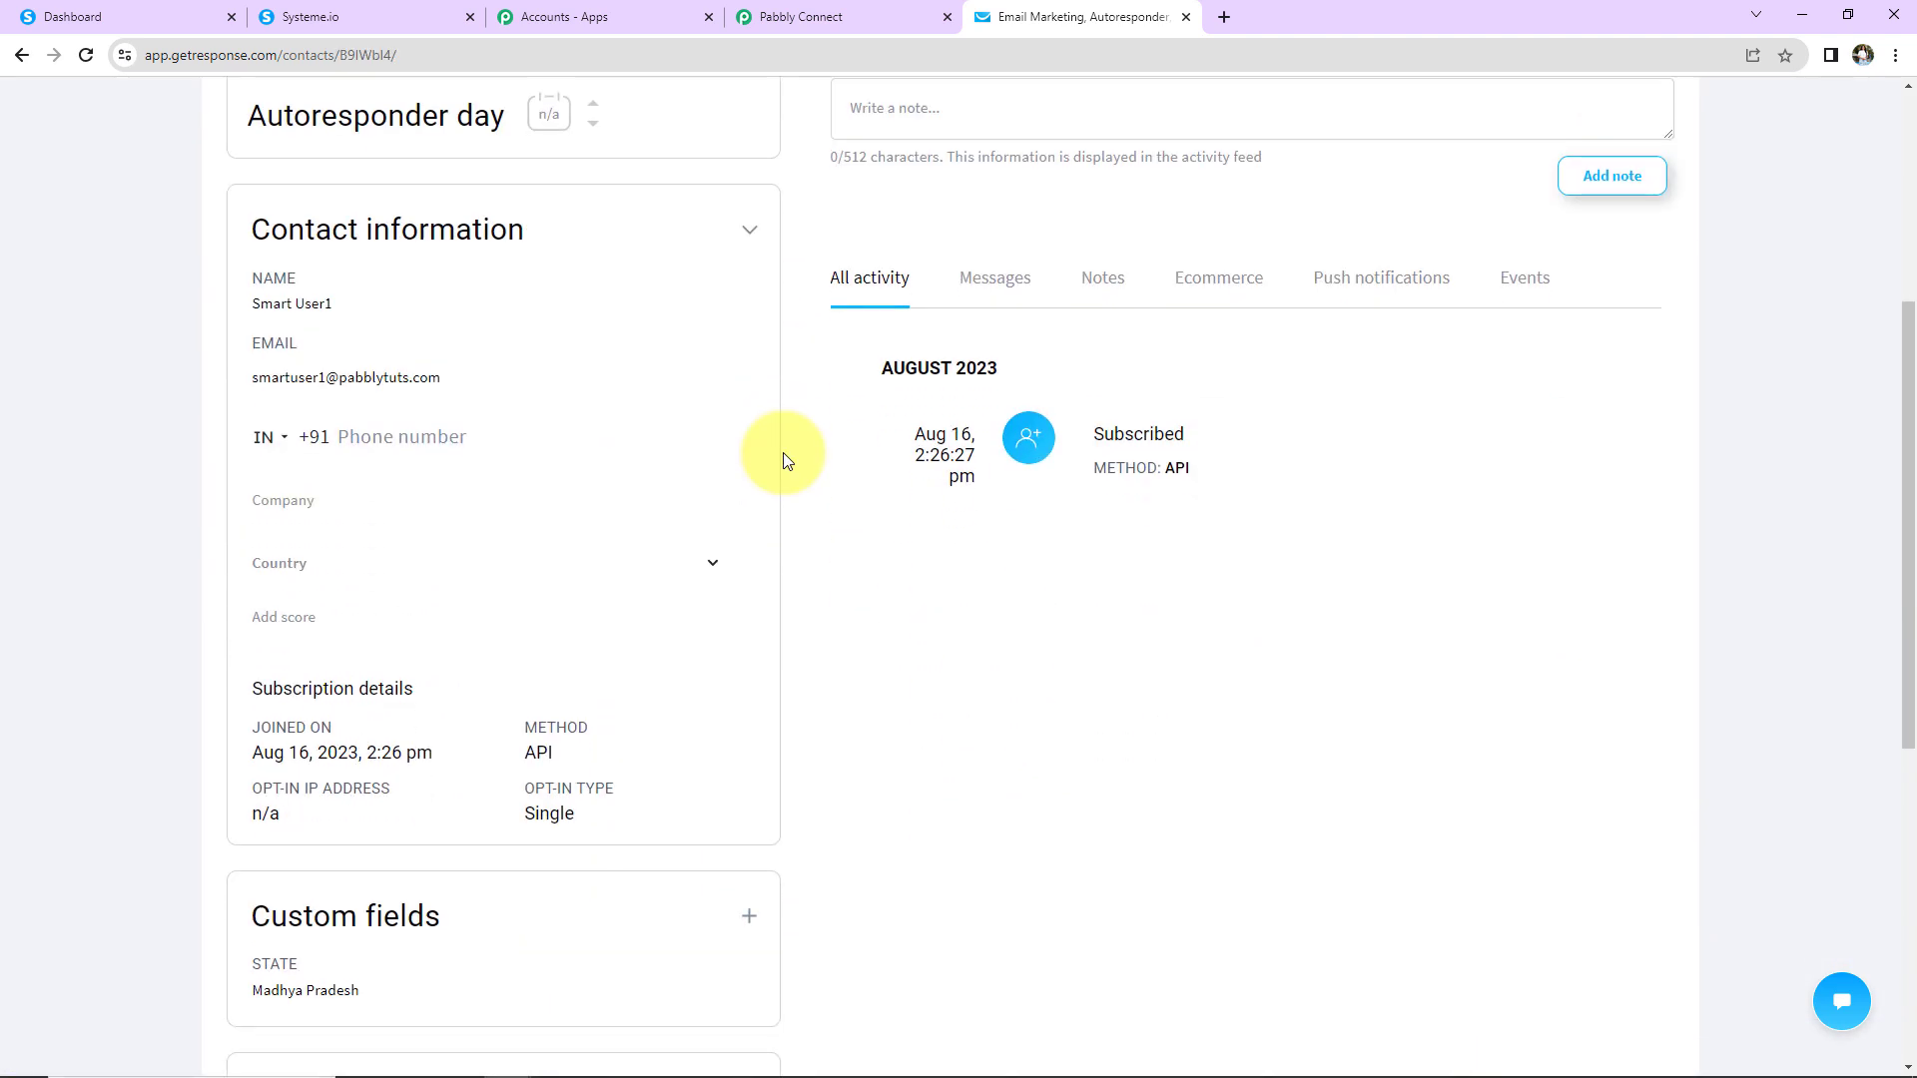
{"action": "scroll", "coordinate": [386, 492], "scroll_direction": "up", "scroll_amount": 5}
{"action": "scroll", "coordinate": [385, 599], "scroll_direction": "down", "scroll_amount": 2}
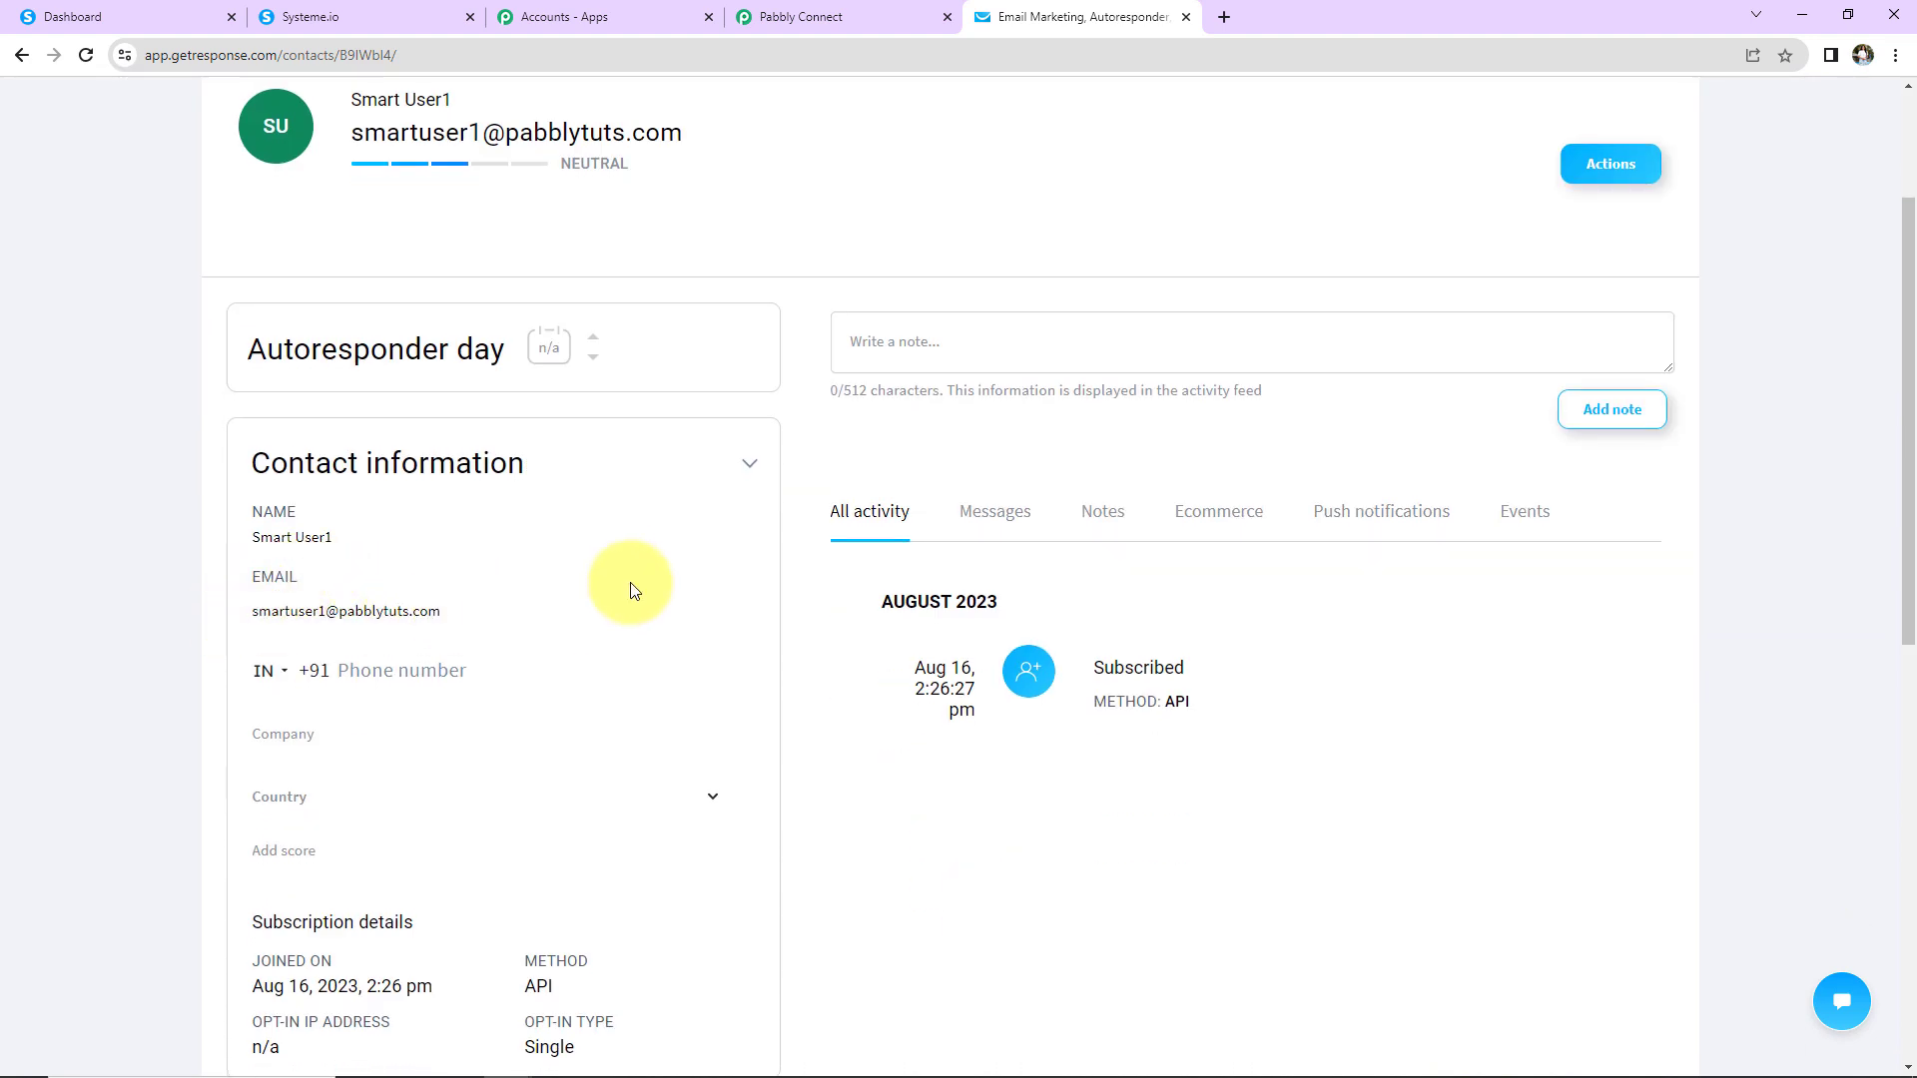
{"action": "scroll", "coordinate": [630, 586], "scroll_direction": "down", "scroll_amount": 5}
{"action": "scroll", "coordinate": [631, 577], "scroll_direction": "down", "scroll_amount": 2}
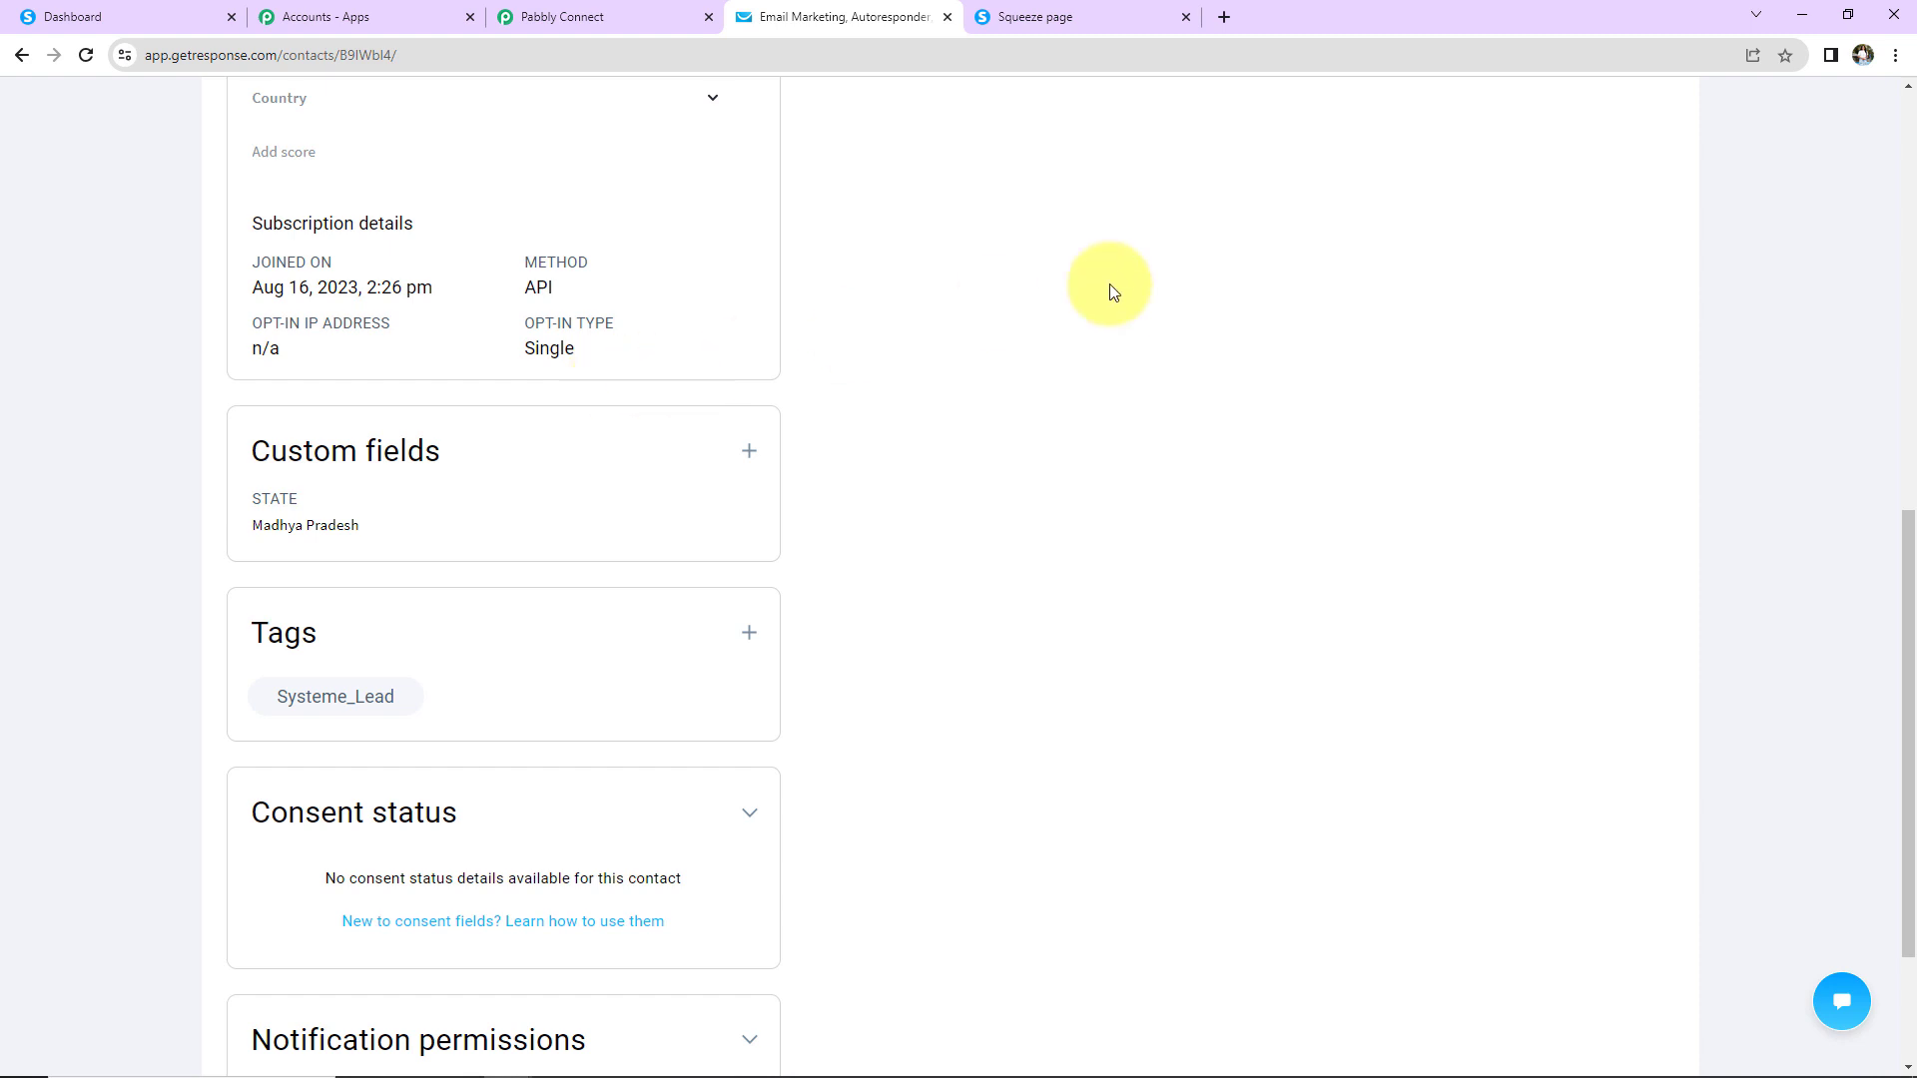
Autofill the squeeze form with a saved new name, email and state Madhya Pradesh, then submit
{"action": "left_click", "coordinate": [1065, 15]}
{"action": "scroll", "coordinate": [1273, 635], "scroll_direction": "down", "scroll_amount": 2}
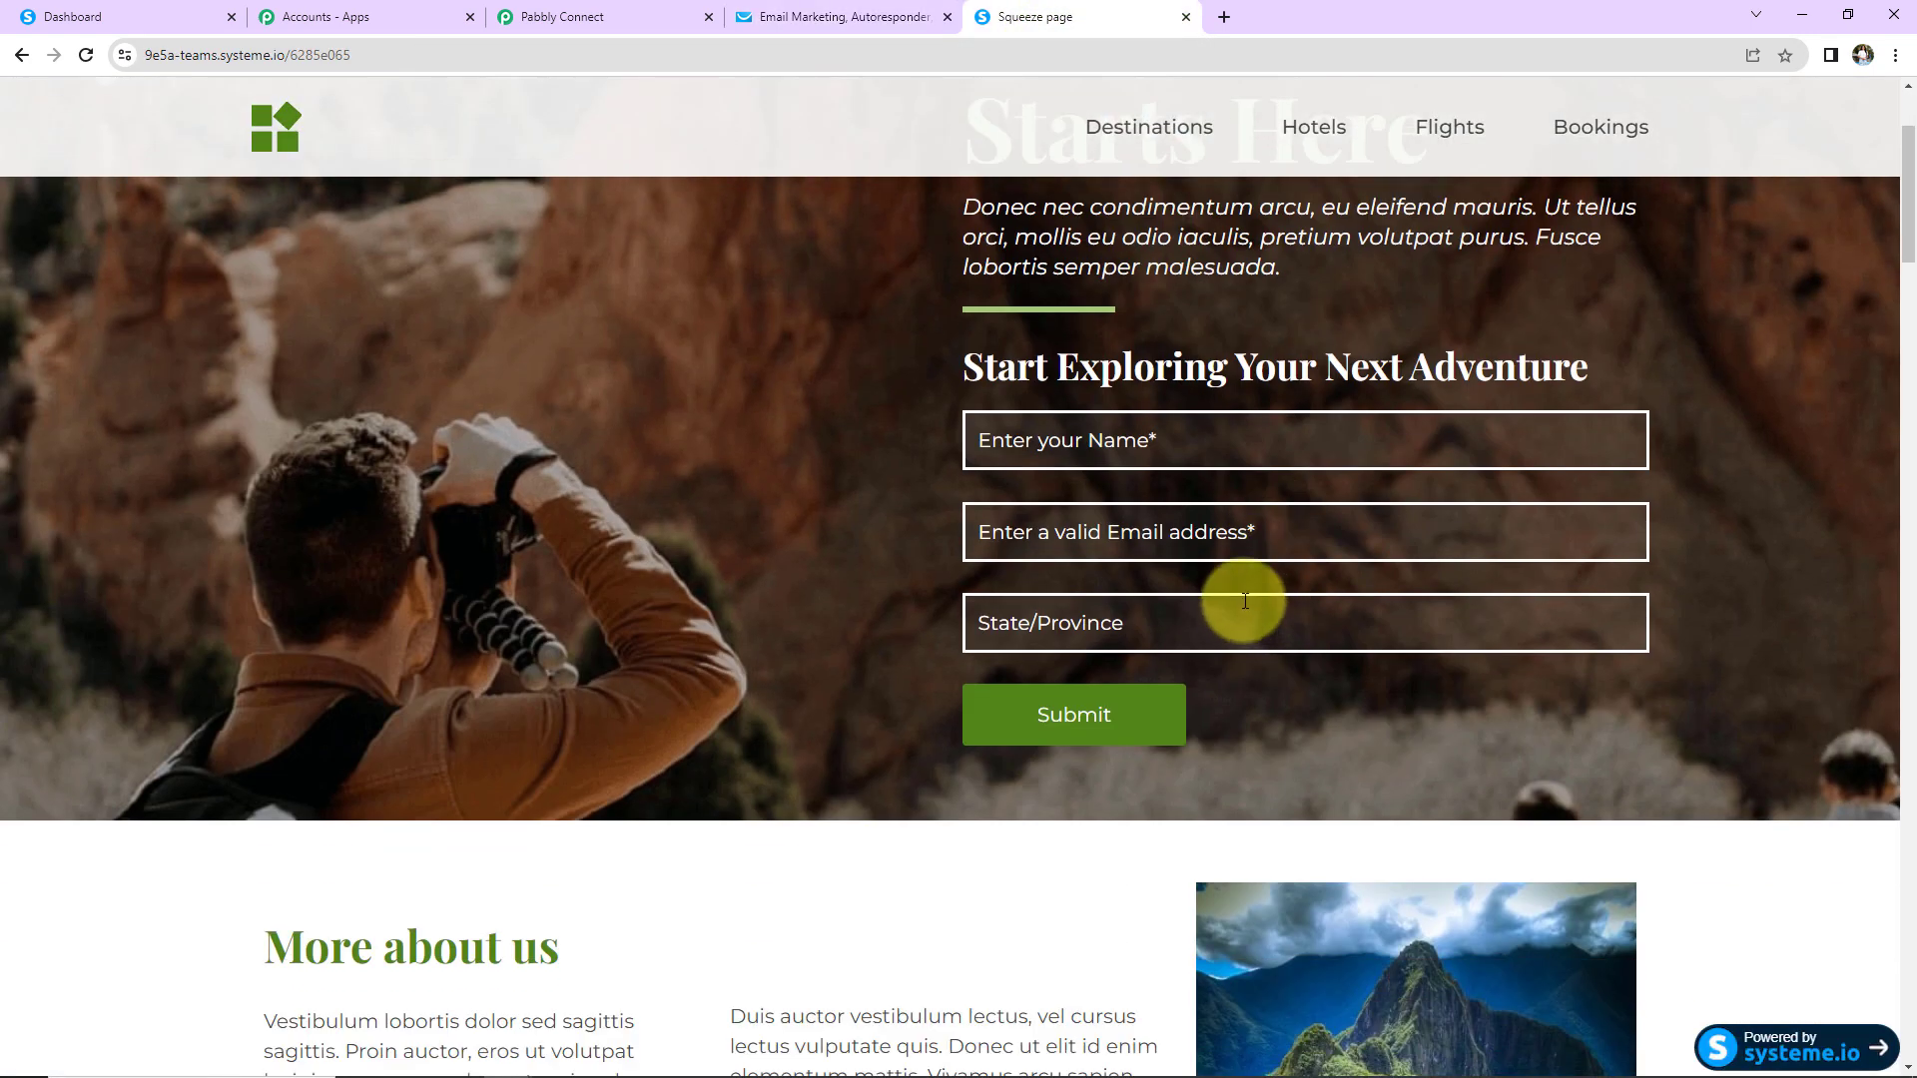
{"action": "left_click", "coordinate": [1178, 437]}
{"action": "left_click", "coordinate": [1812, 606]}
{"action": "left_click", "coordinate": [1163, 455]}
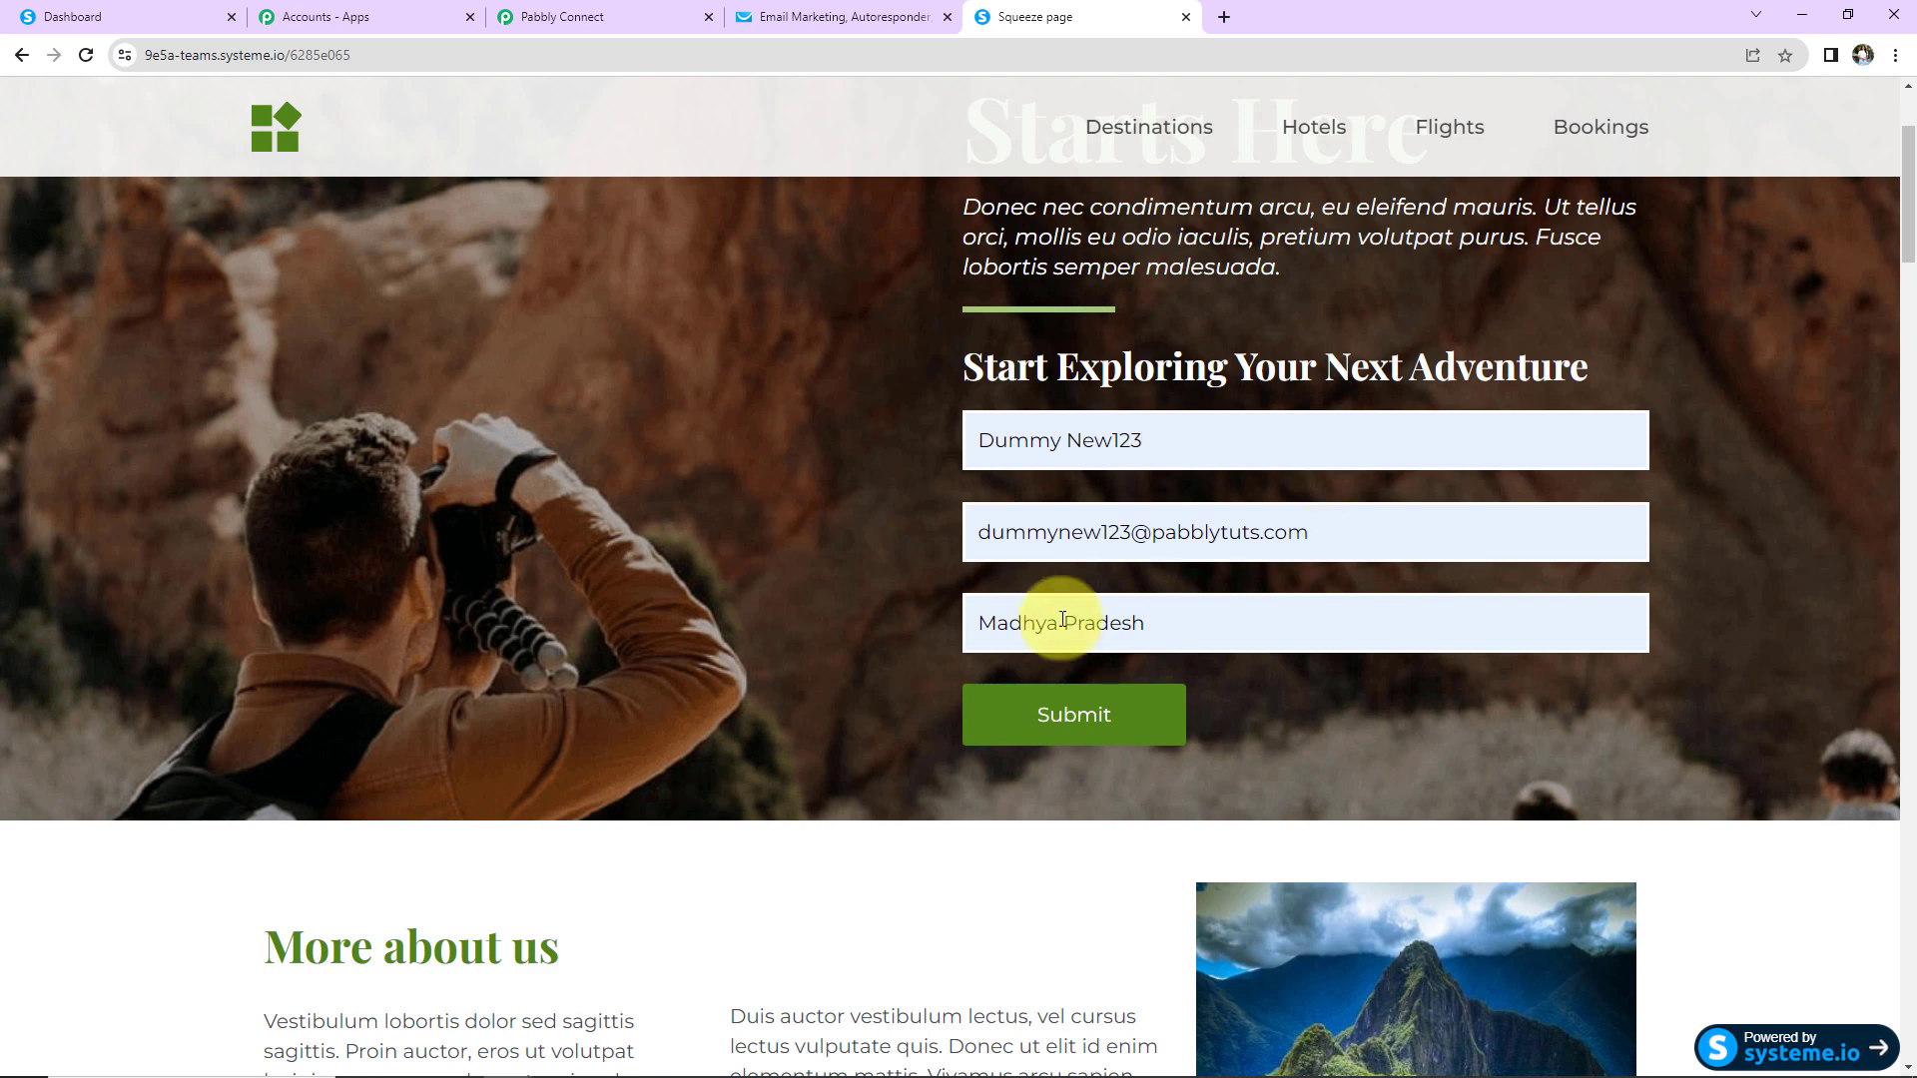
{"action": "left_click", "coordinate": [1121, 710]}
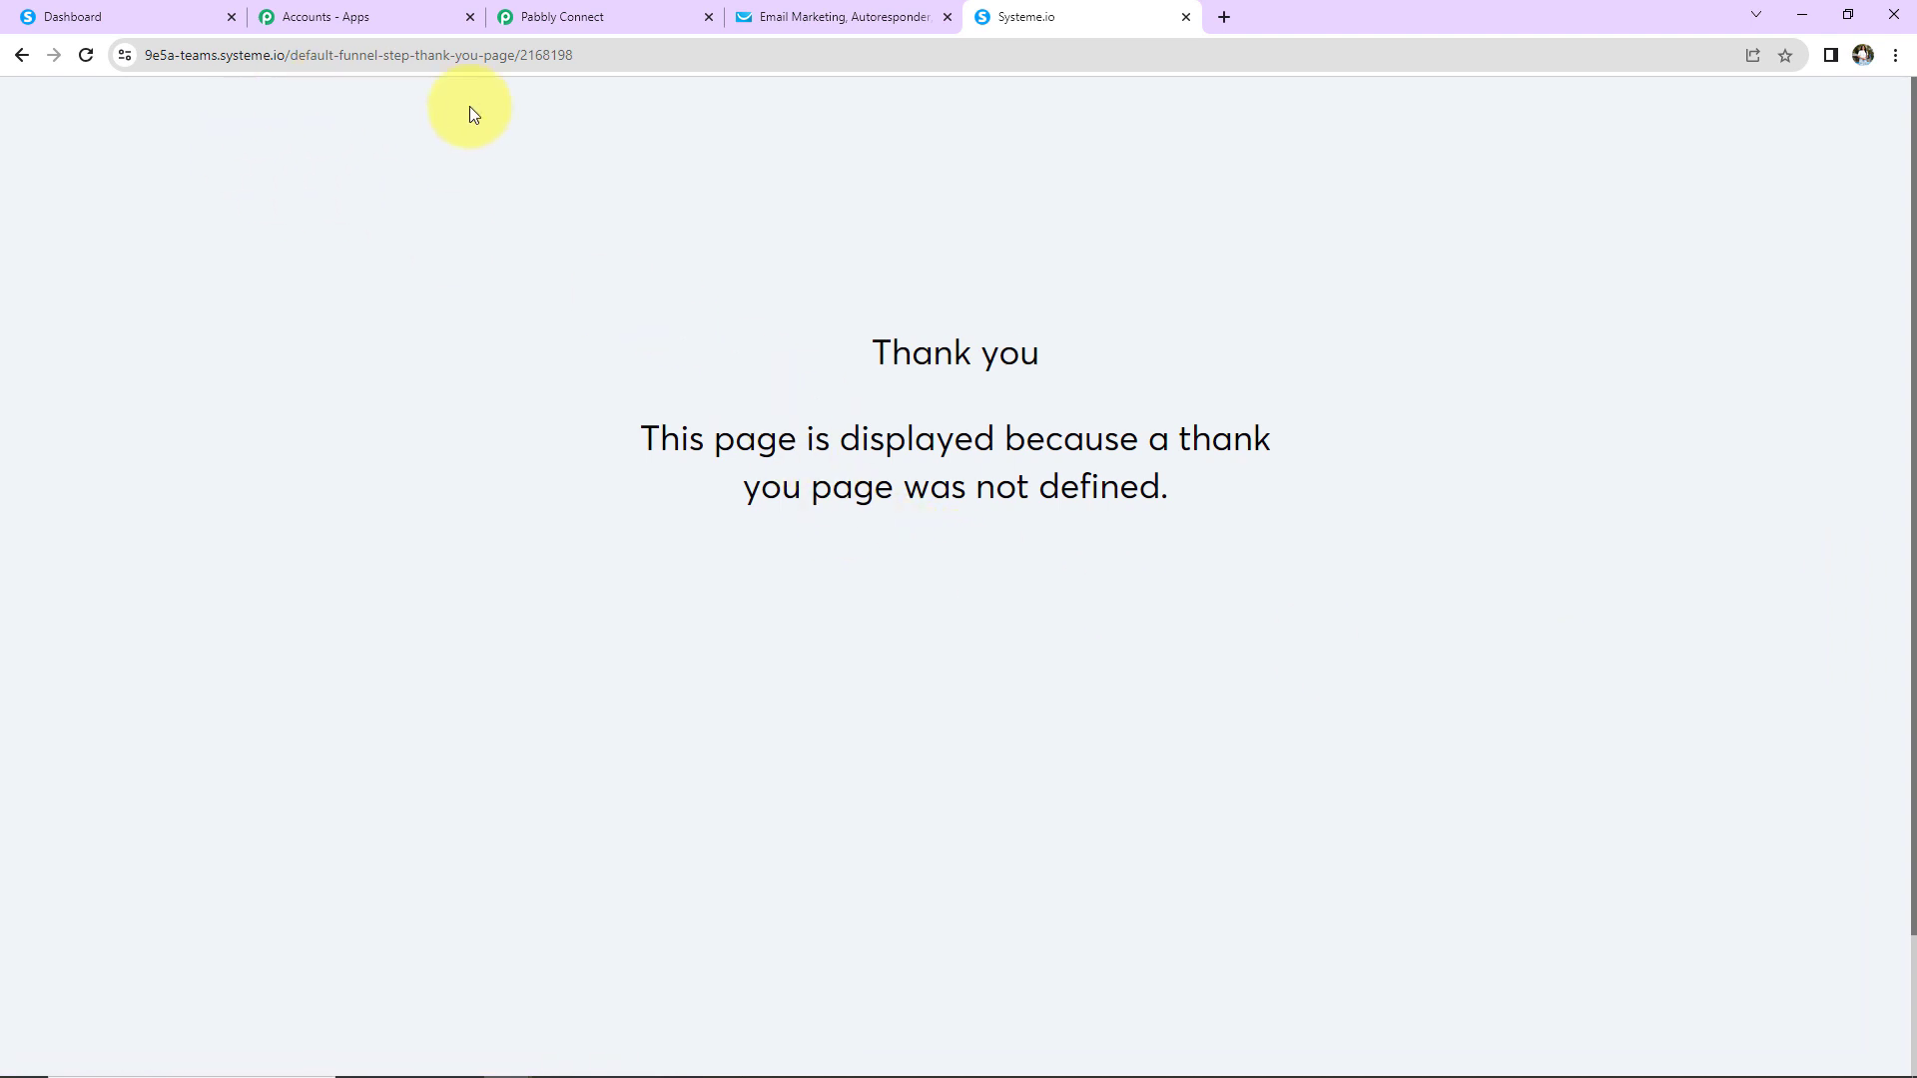
Reload GetResponse's New Leads list and verify the new contact's state Madhya Pradesh and Systeme_Lead tag
{"action": "left_click", "coordinate": [775, 15]}
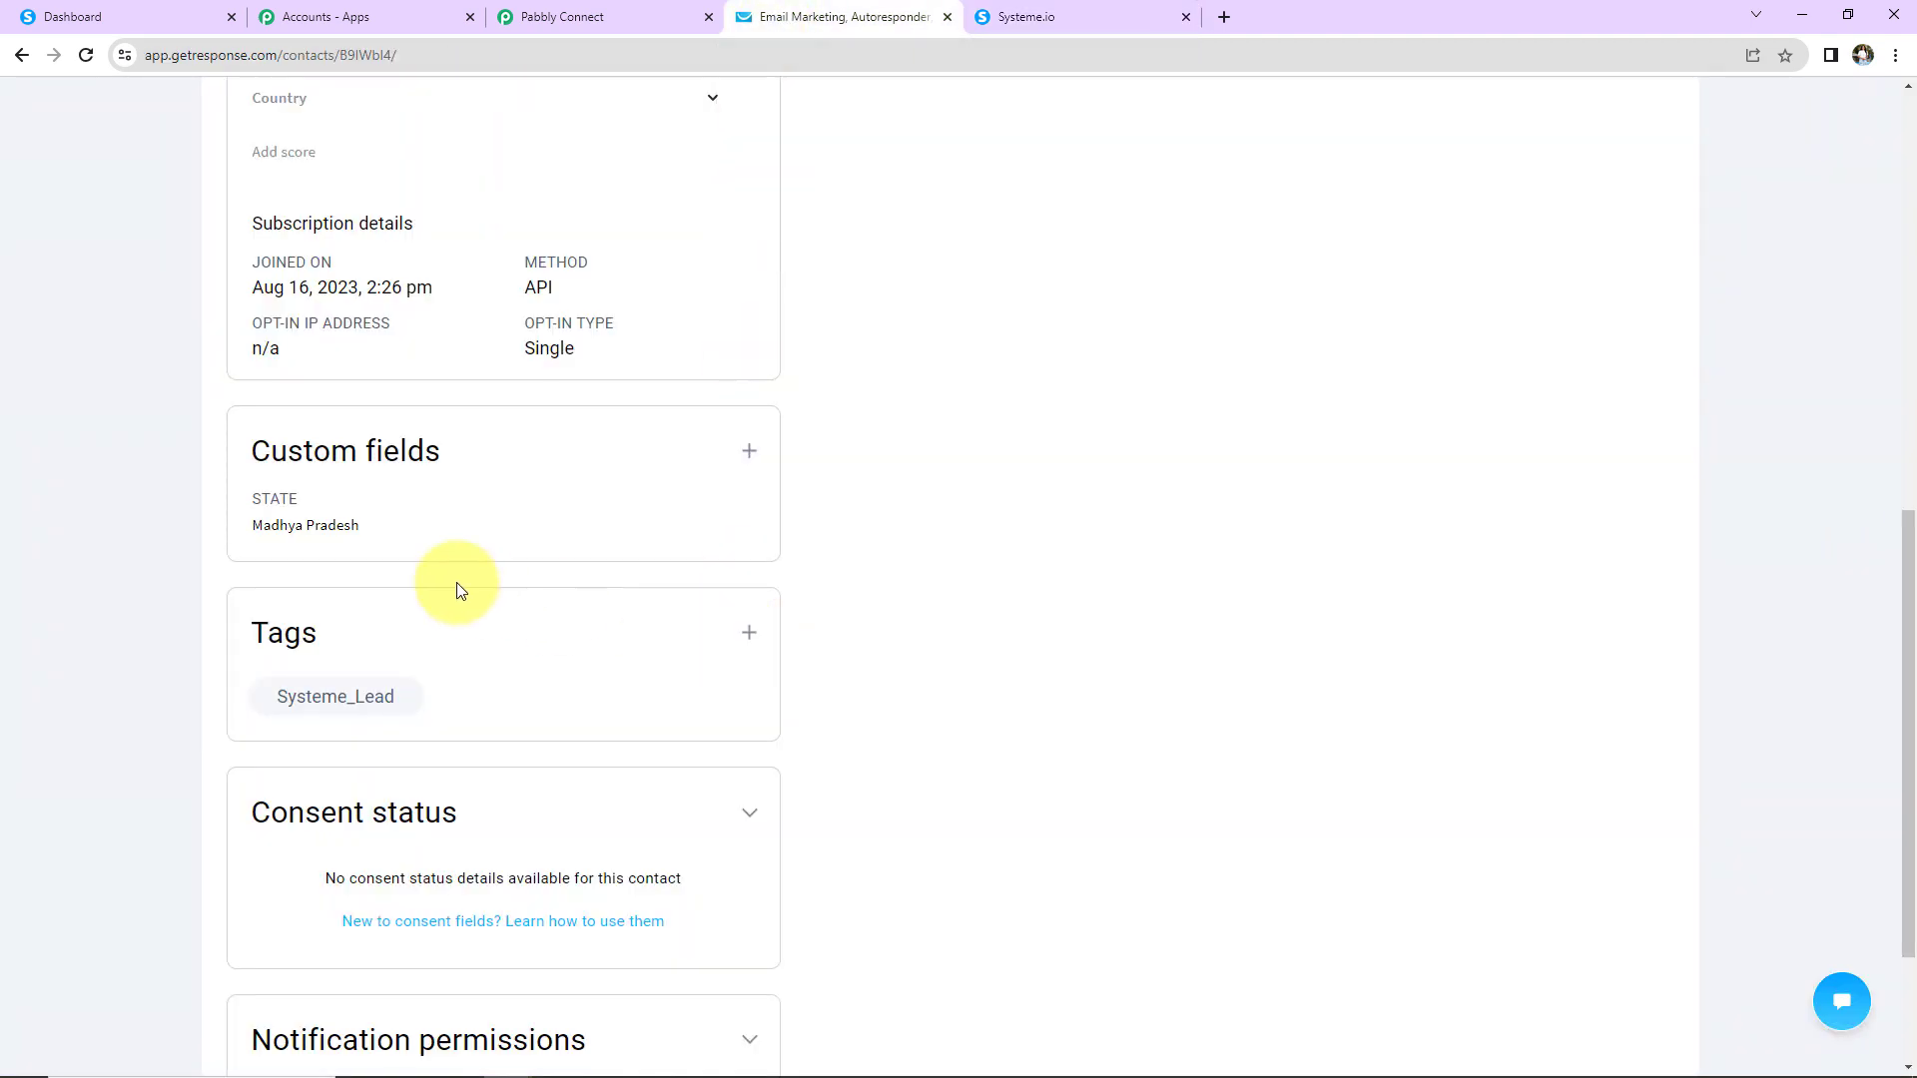
{"action": "scroll", "coordinate": [488, 599], "scroll_direction": "up", "scroll_amount": 10}
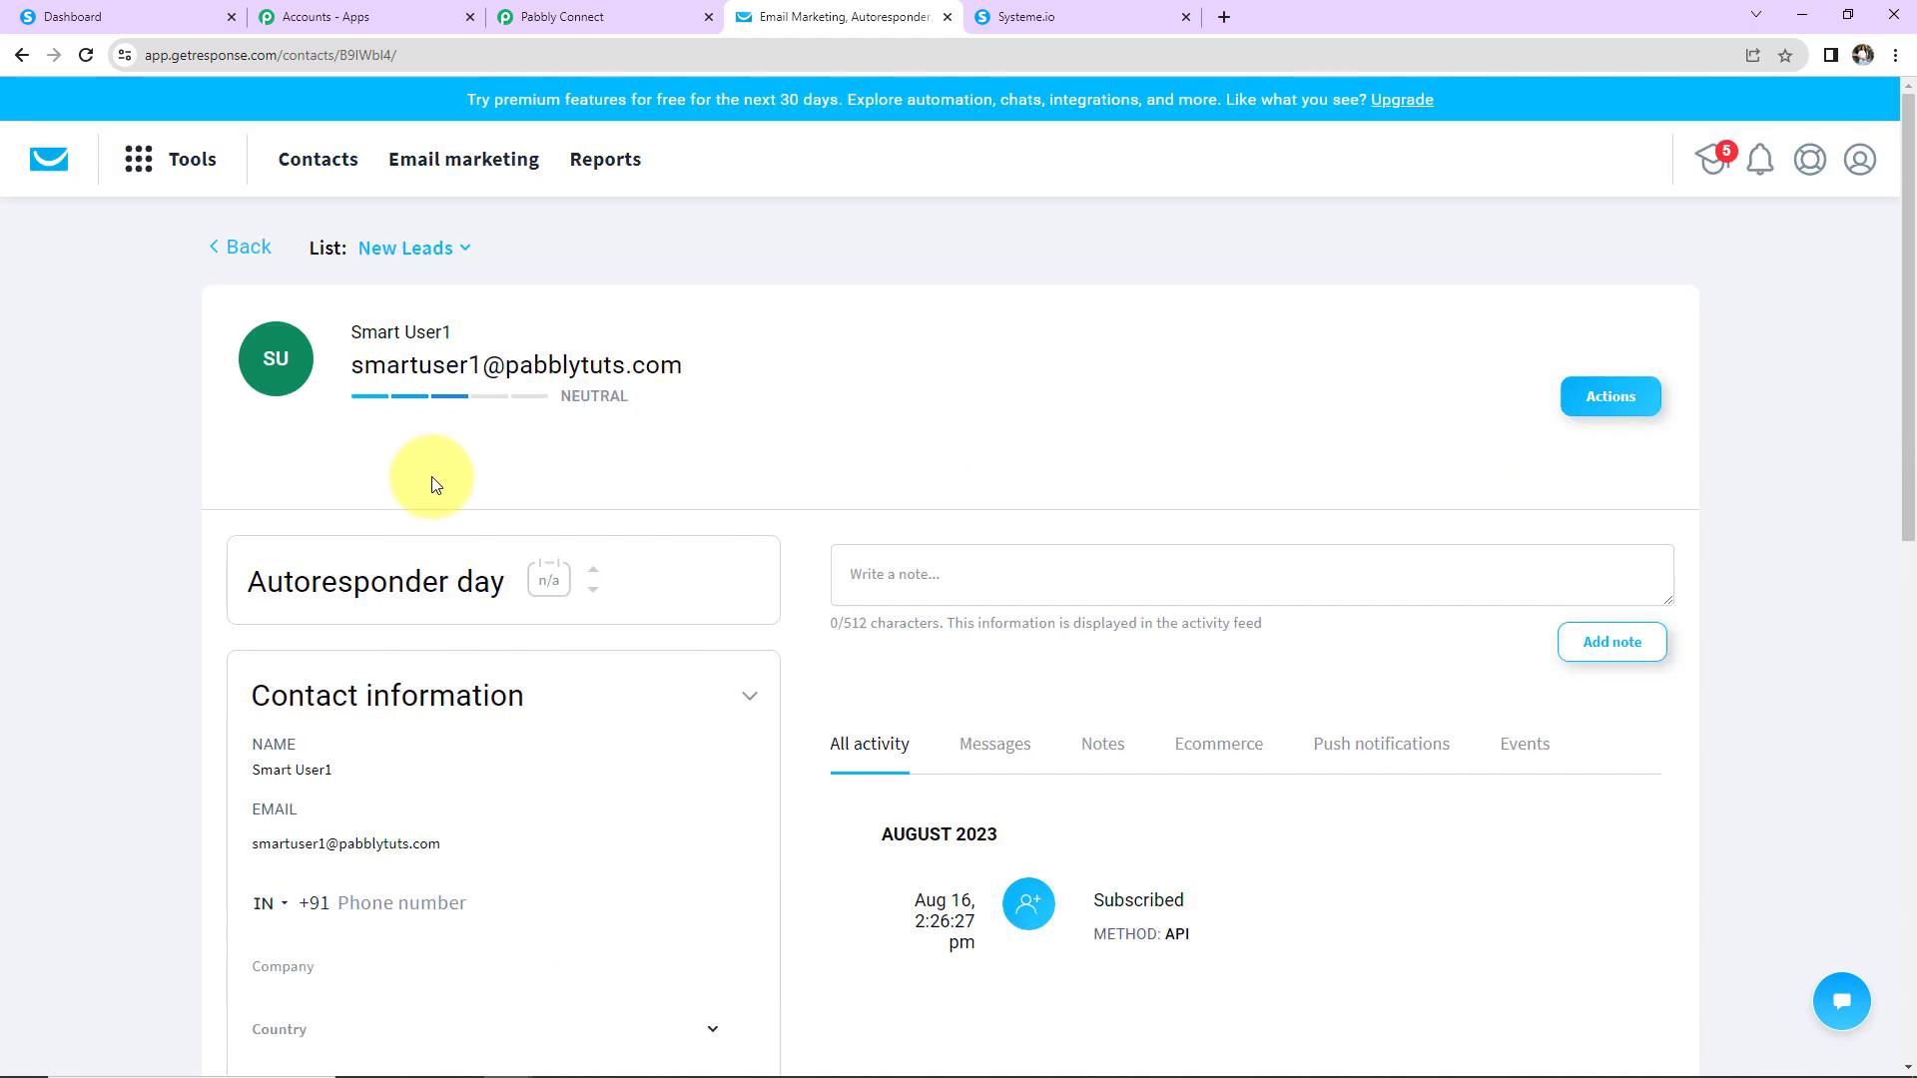
{"action": "left_click", "coordinate": [303, 185]}
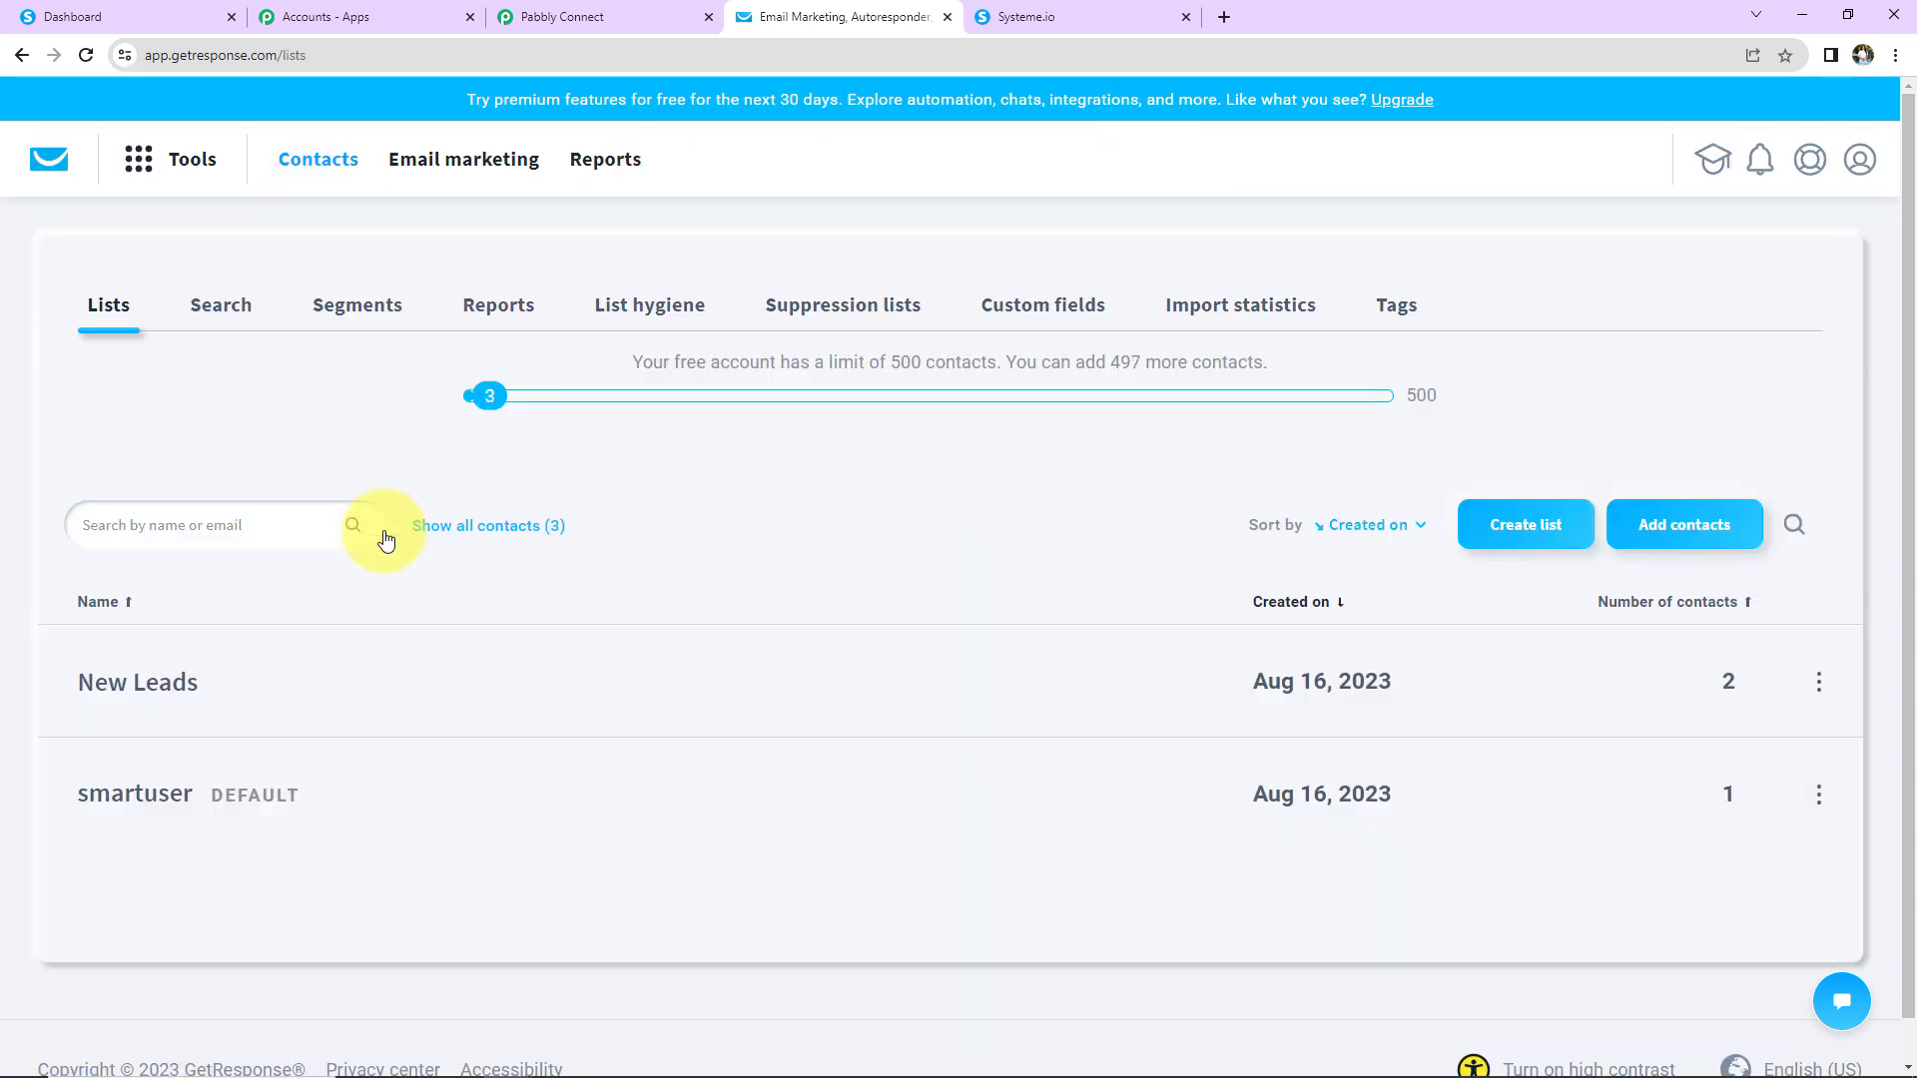
{"action": "left_click", "coordinate": [351, 728]}
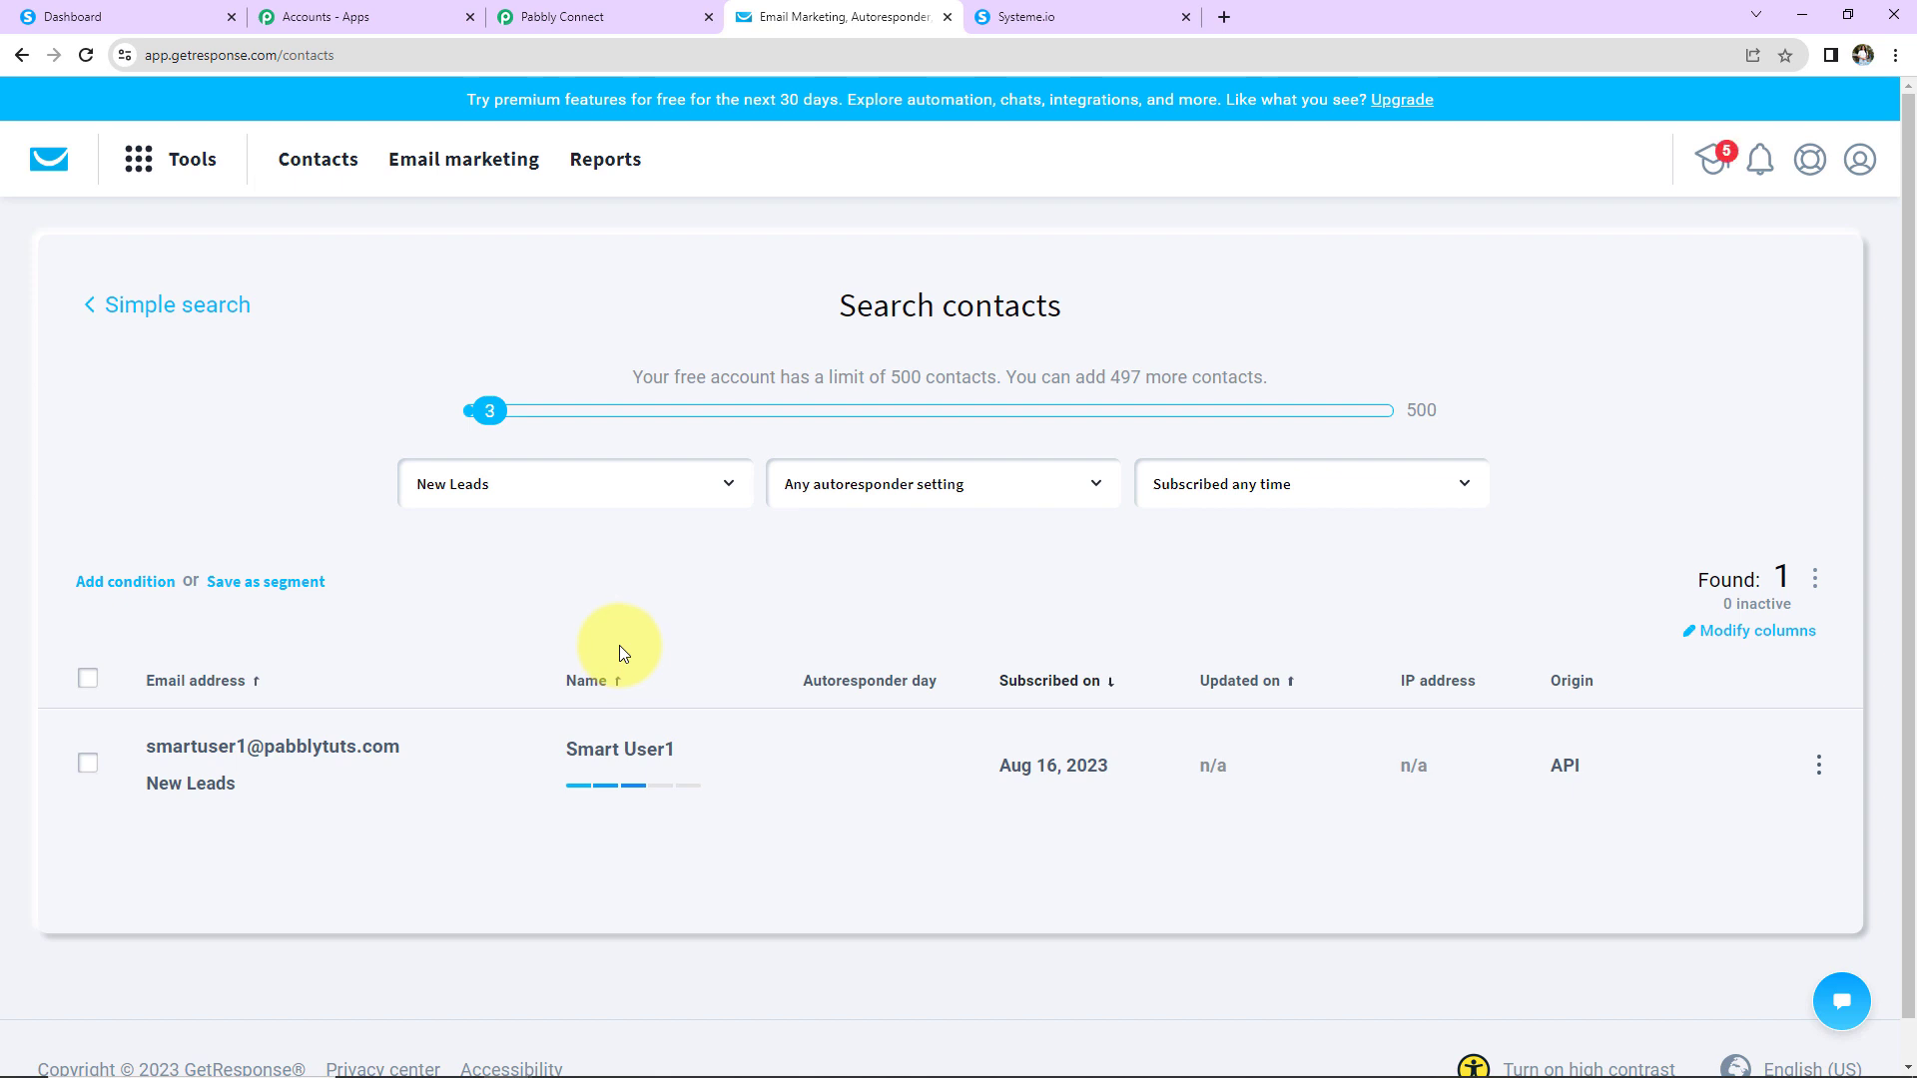
{"action": "left_click", "coordinate": [86, 56]}
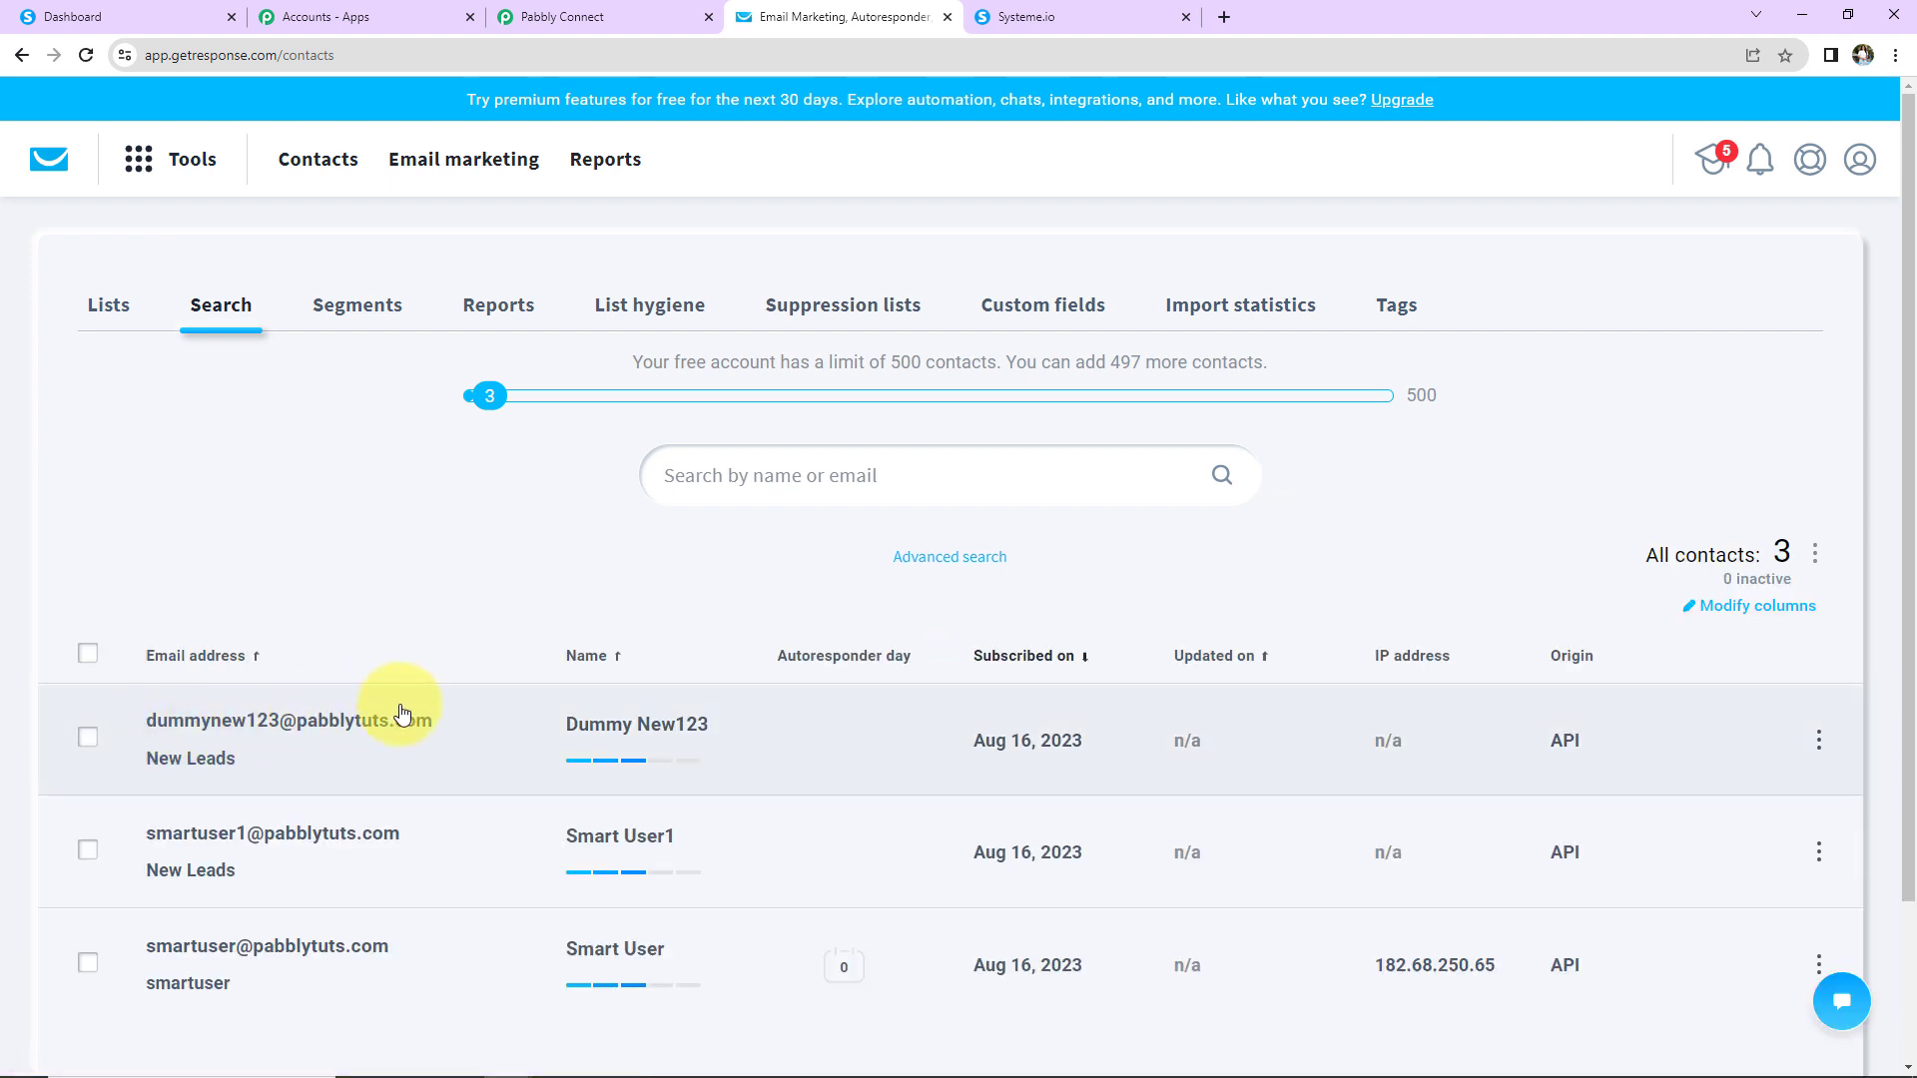
{"action": "left_click", "coordinate": [378, 728]}
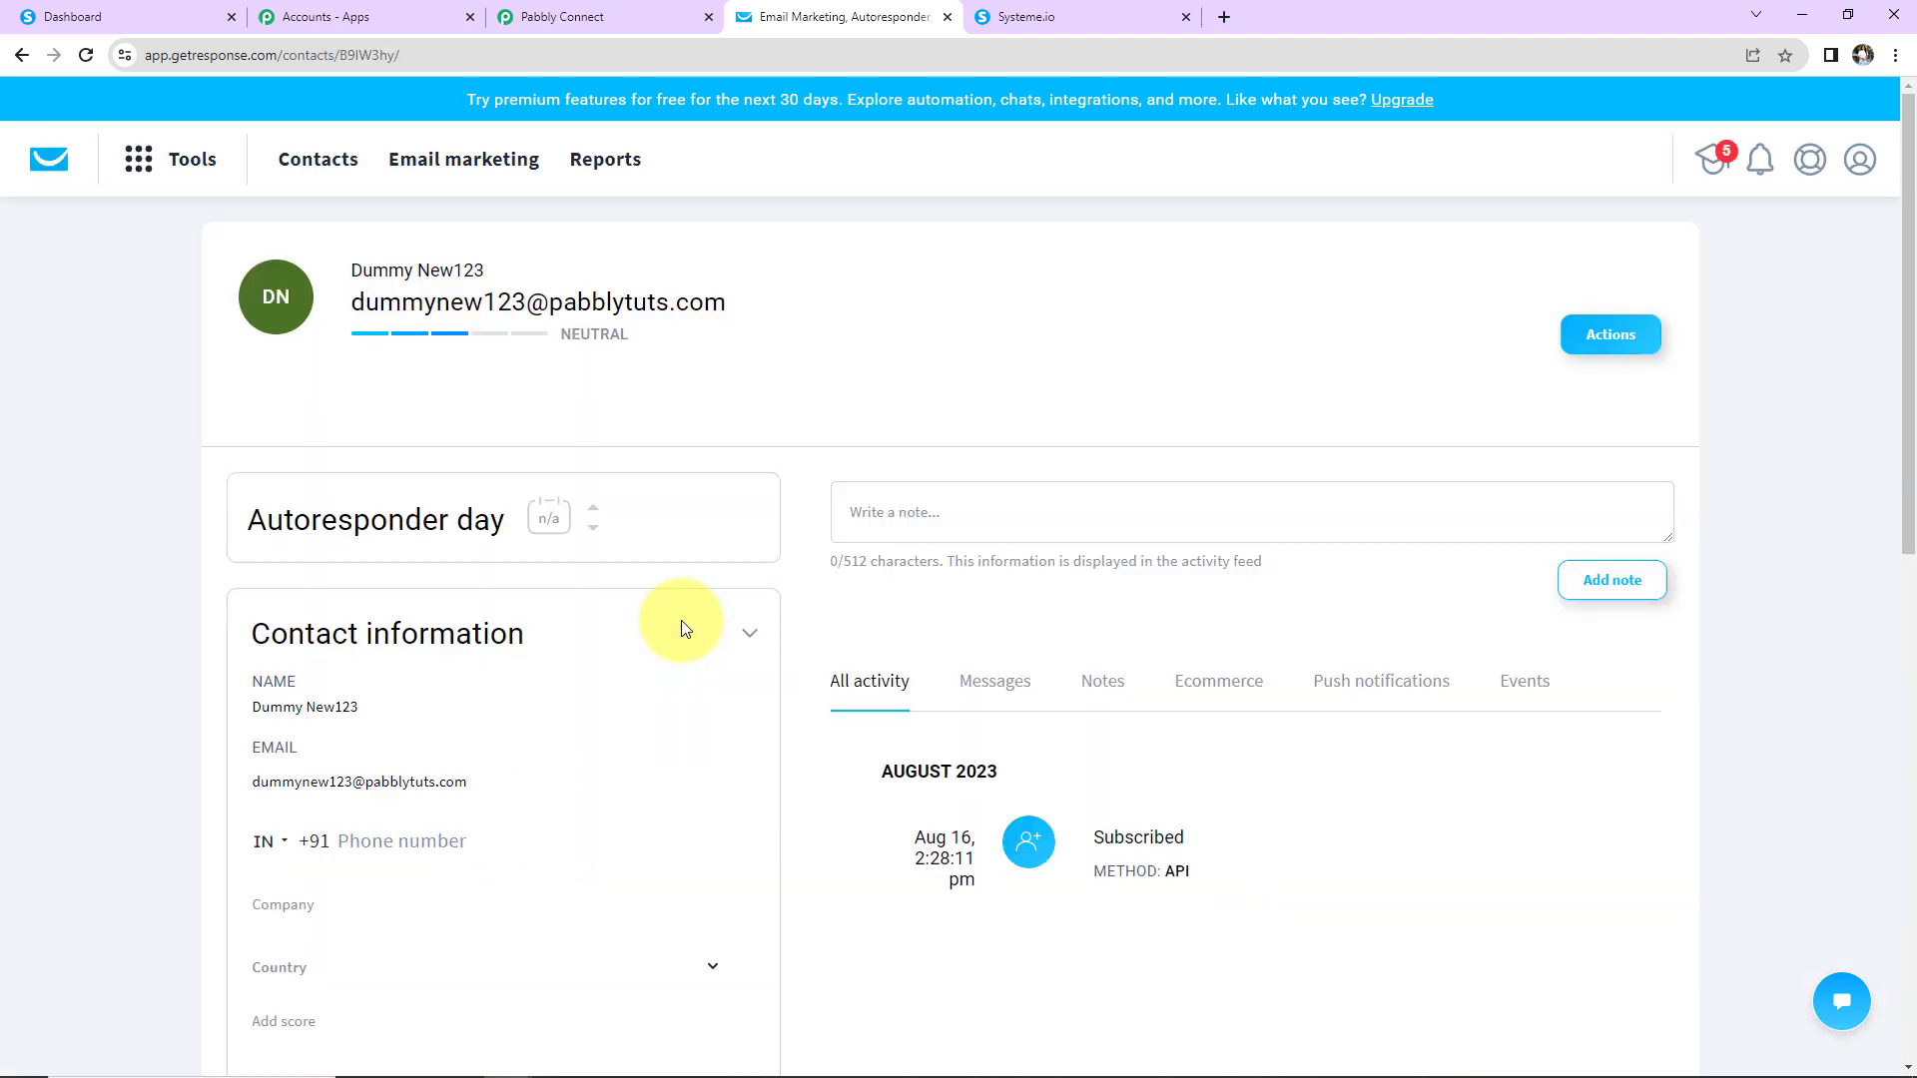
{"action": "scroll", "coordinate": [781, 647], "scroll_direction": "down", "scroll_amount": 10}
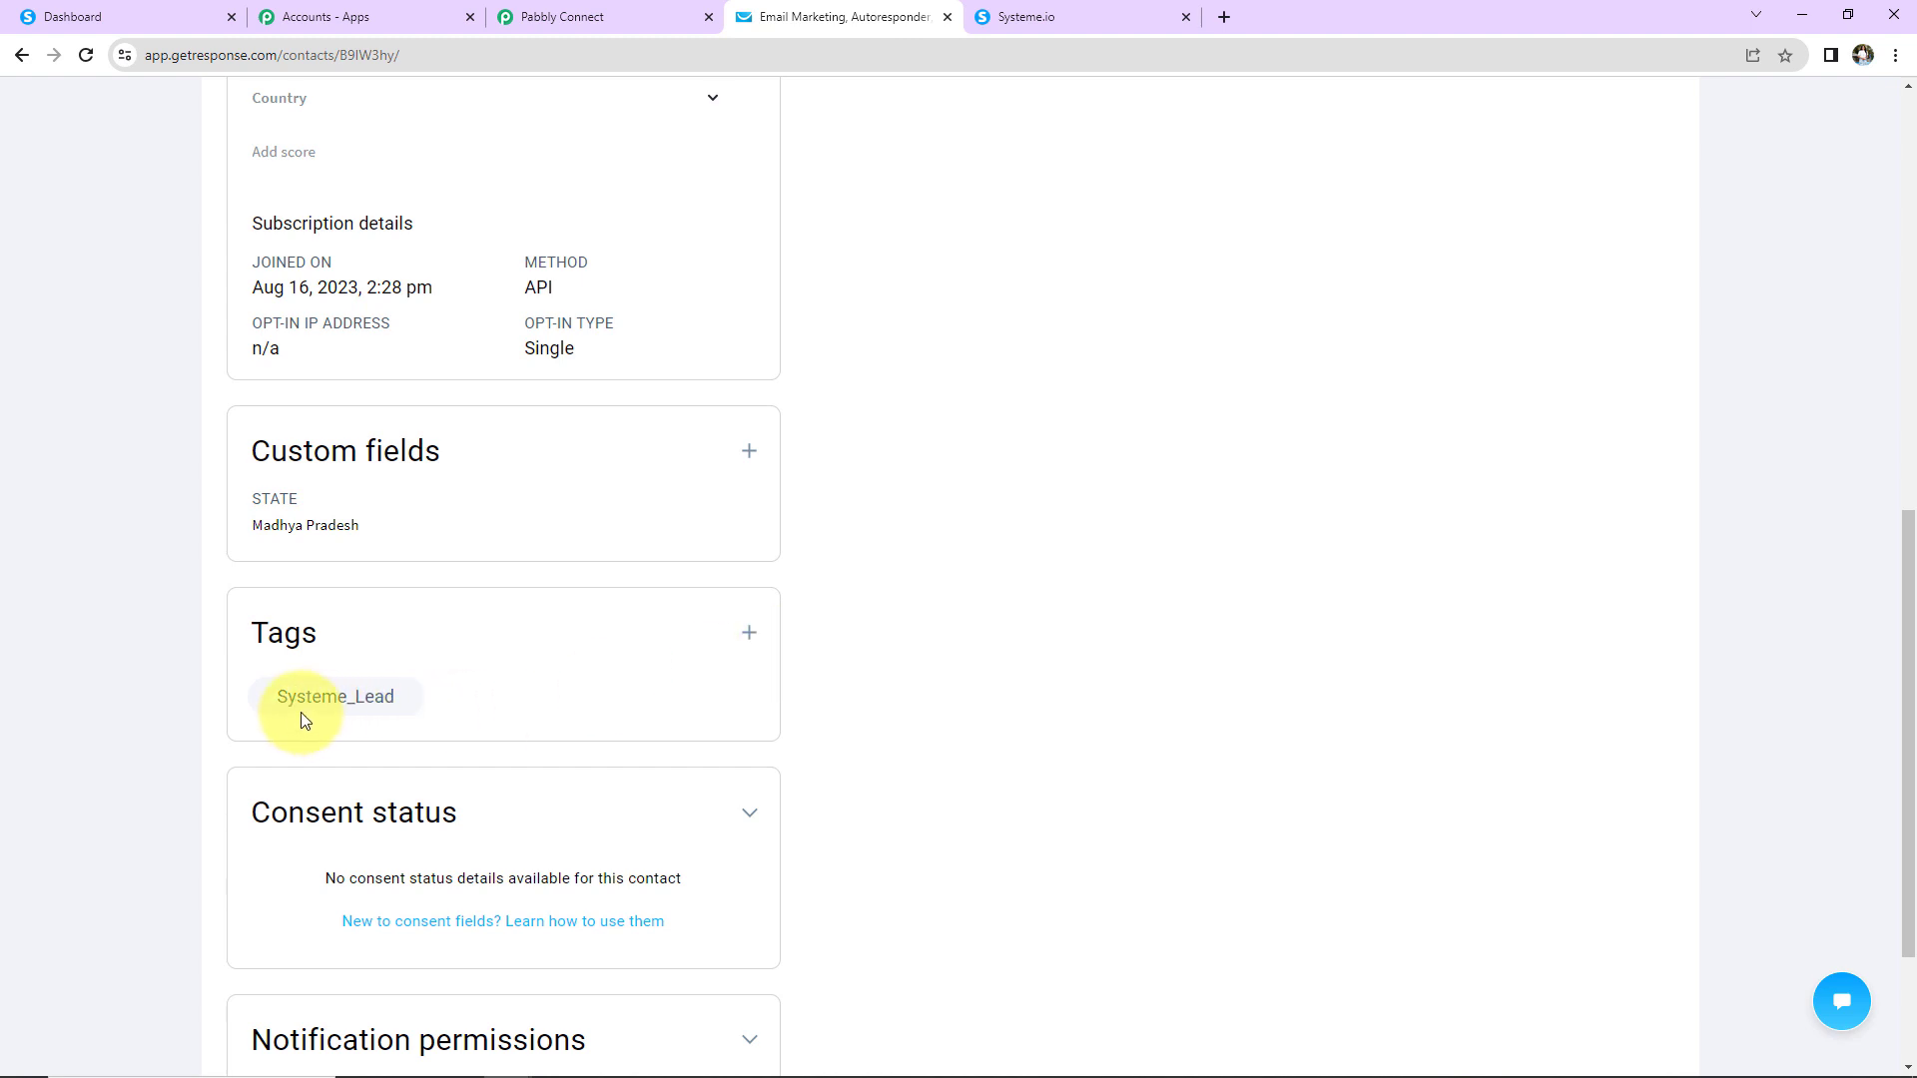
{"action": "left_click", "coordinate": [658, 26]}
{"action": "scroll", "coordinate": [1395, 492], "scroll_direction": "up", "scroll_amount": 15}
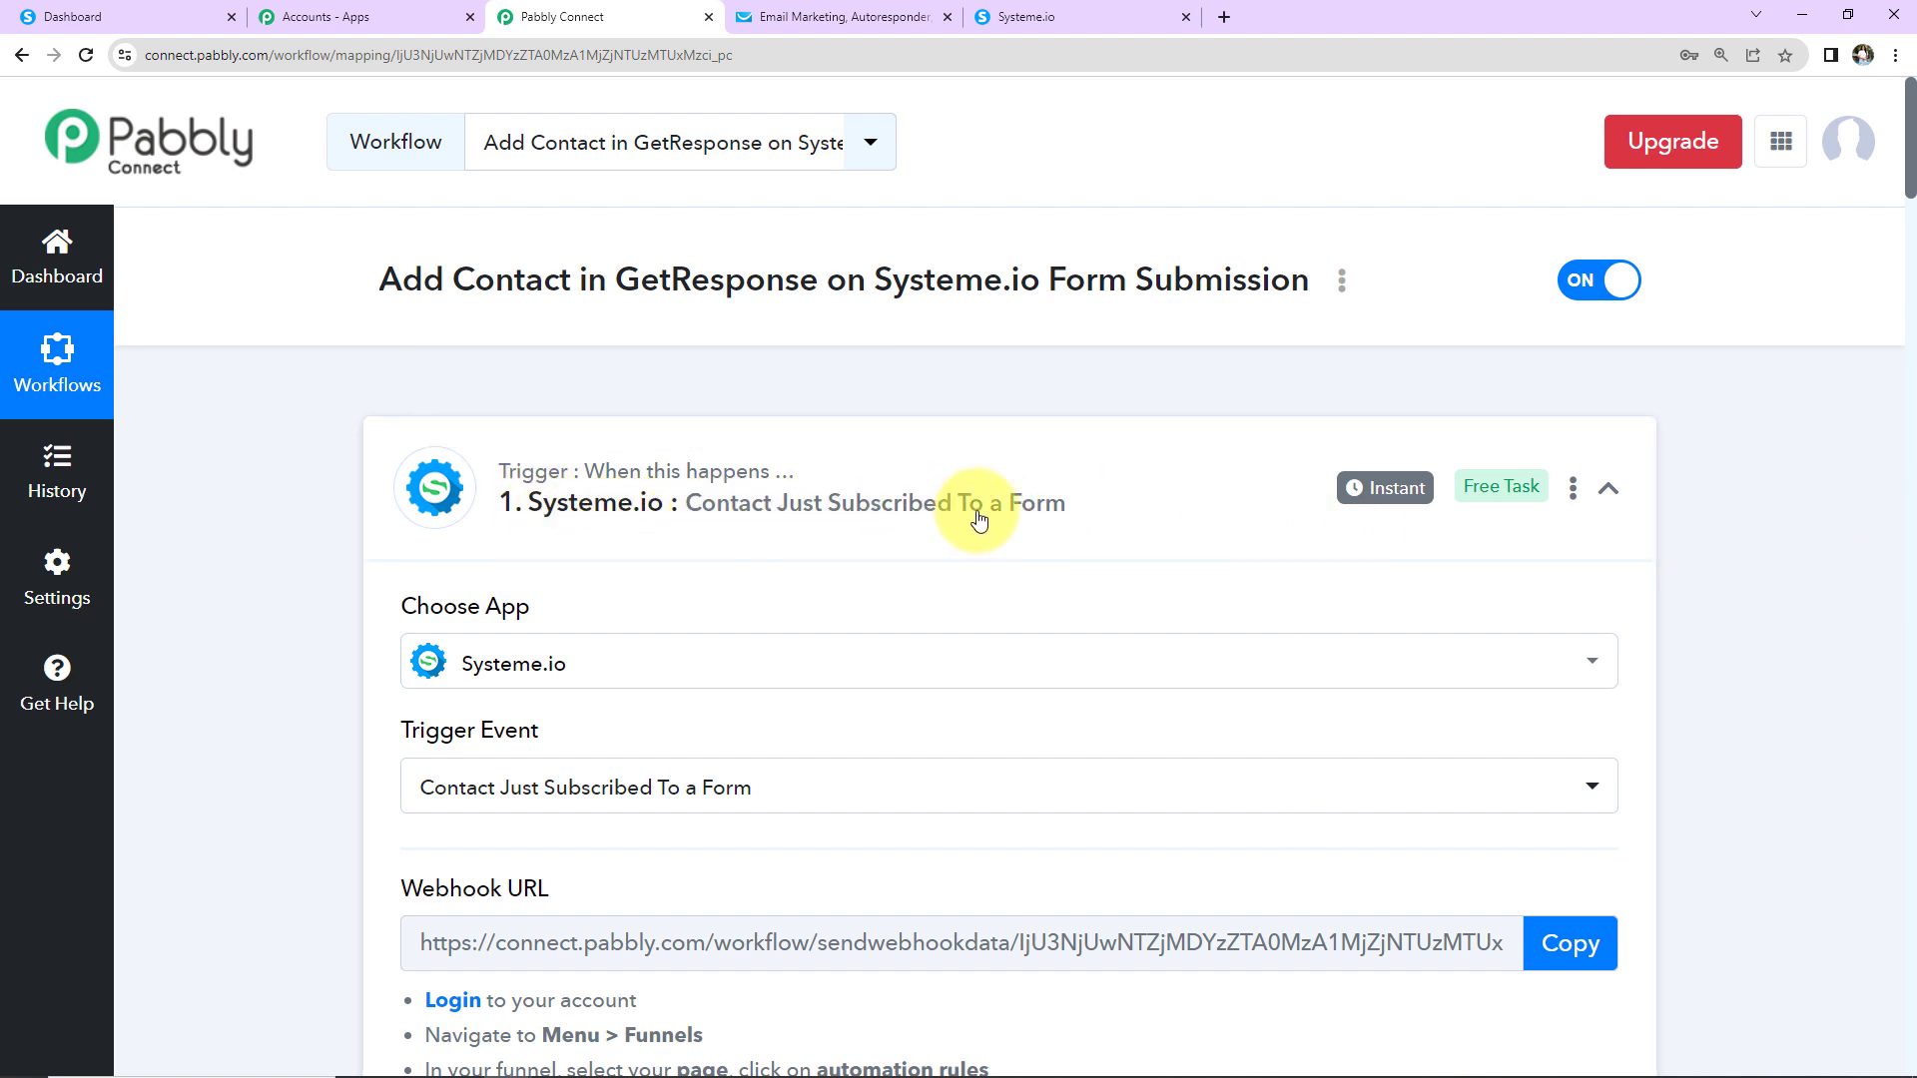
Collapse the Systeme.io trigger and GetResponse Create Contact steps to show the workflow outline
{"action": "left_click", "coordinate": [1608, 488]}
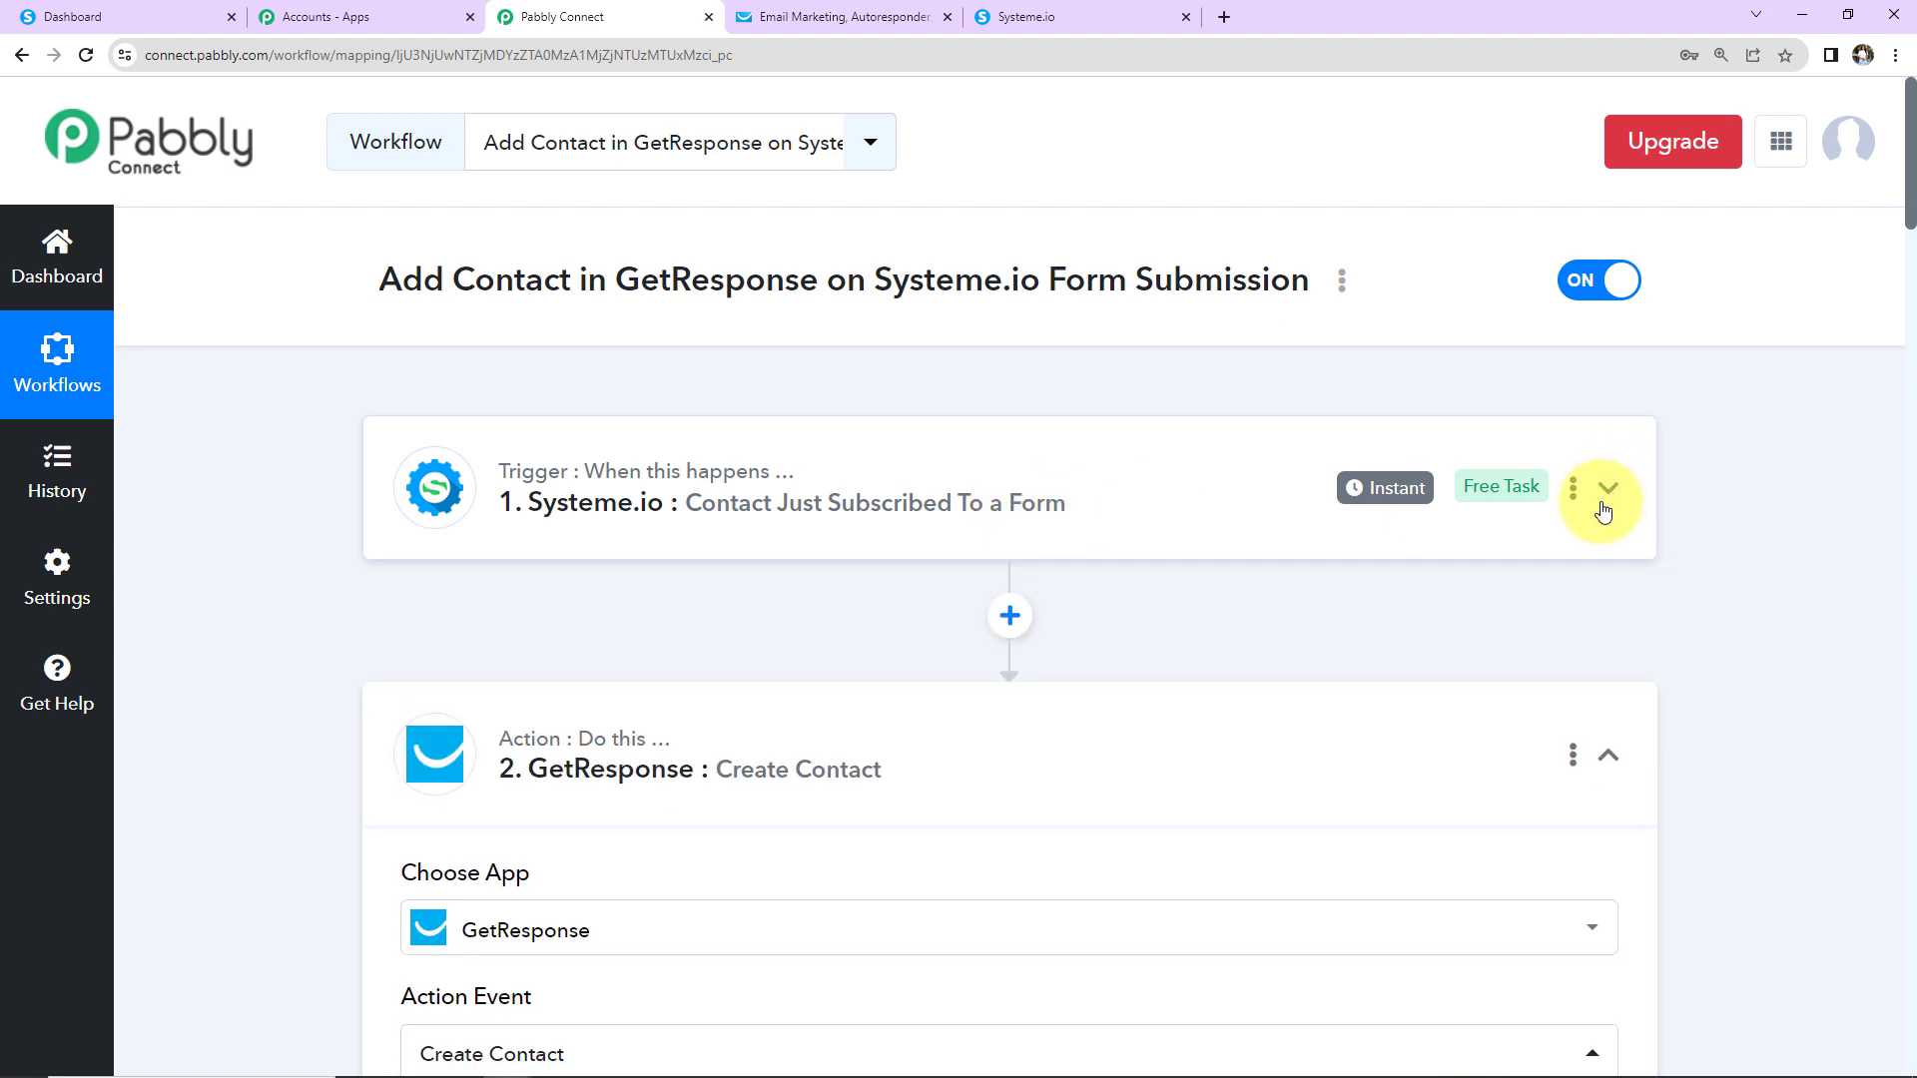
{"action": "scroll", "coordinate": [1604, 505], "scroll_direction": "down", "scroll_amount": 2}
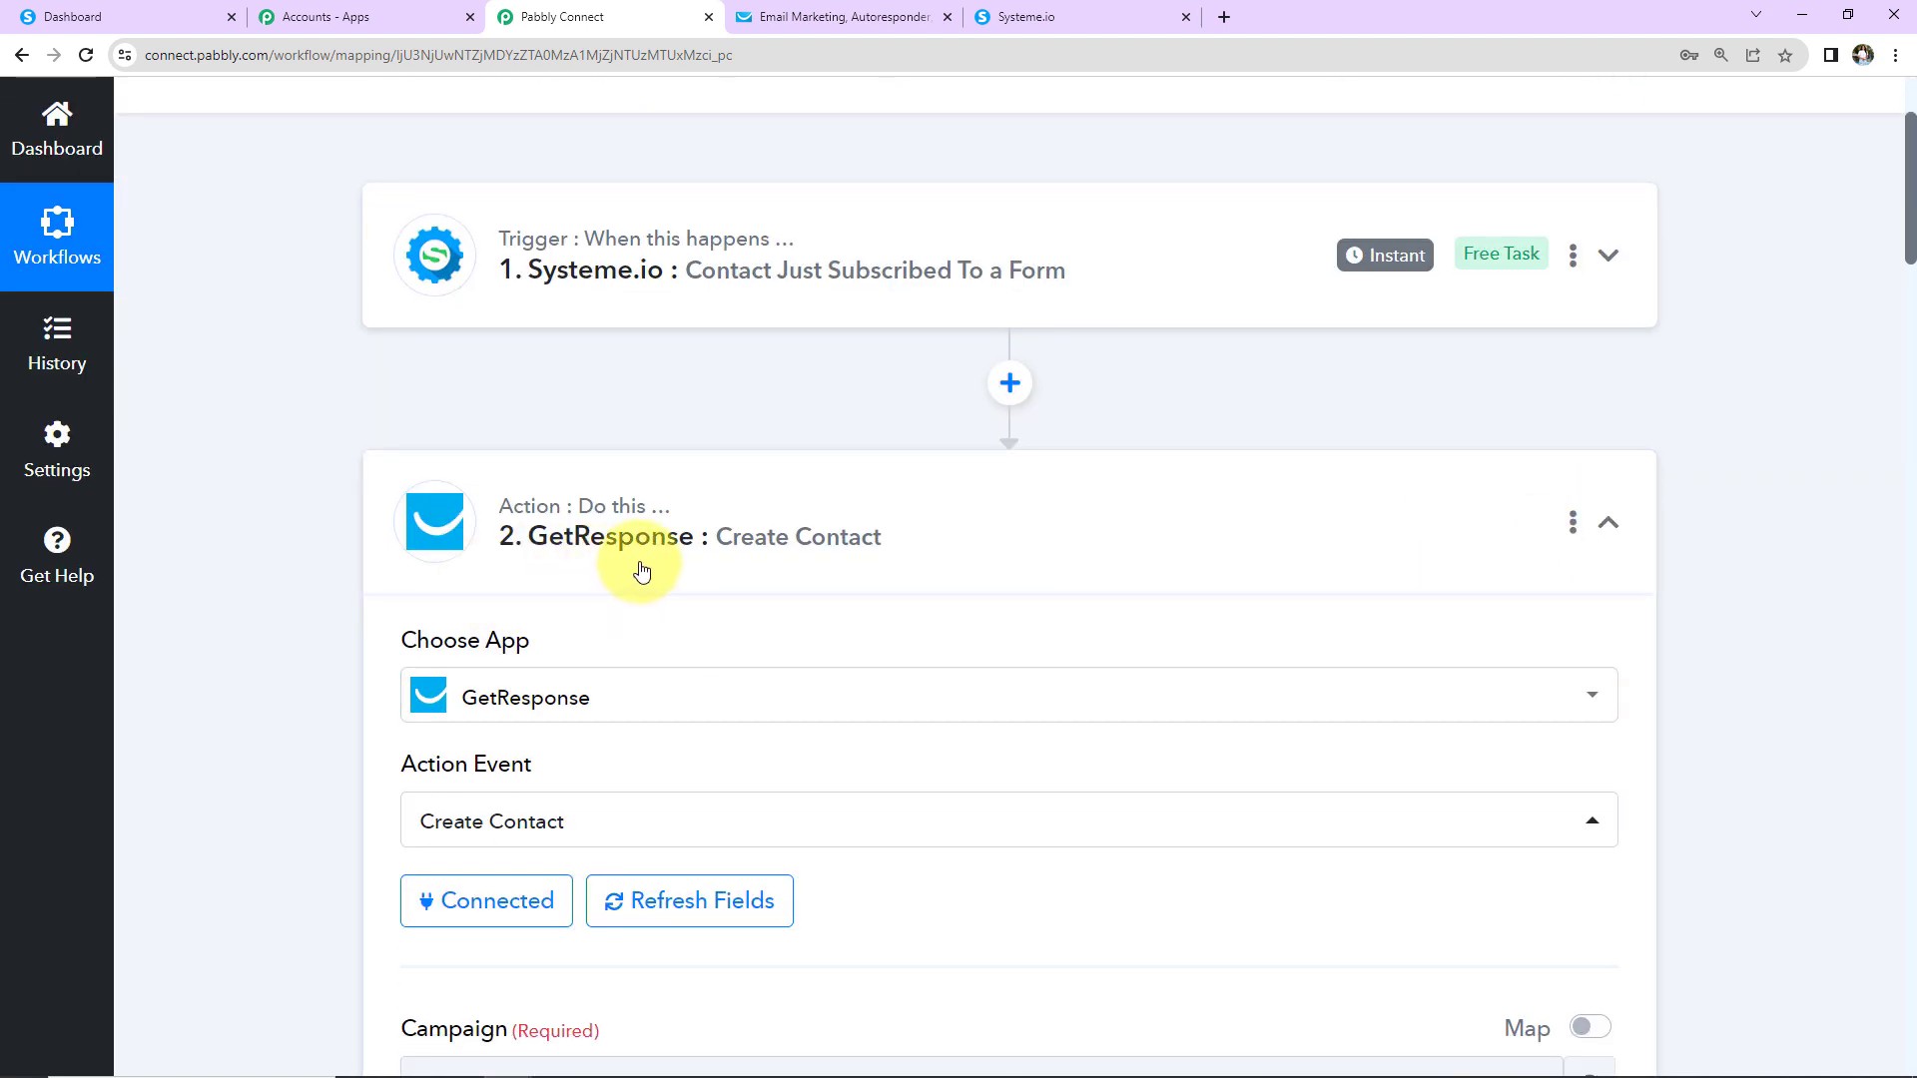
{"action": "left_click", "coordinate": [1607, 521]}
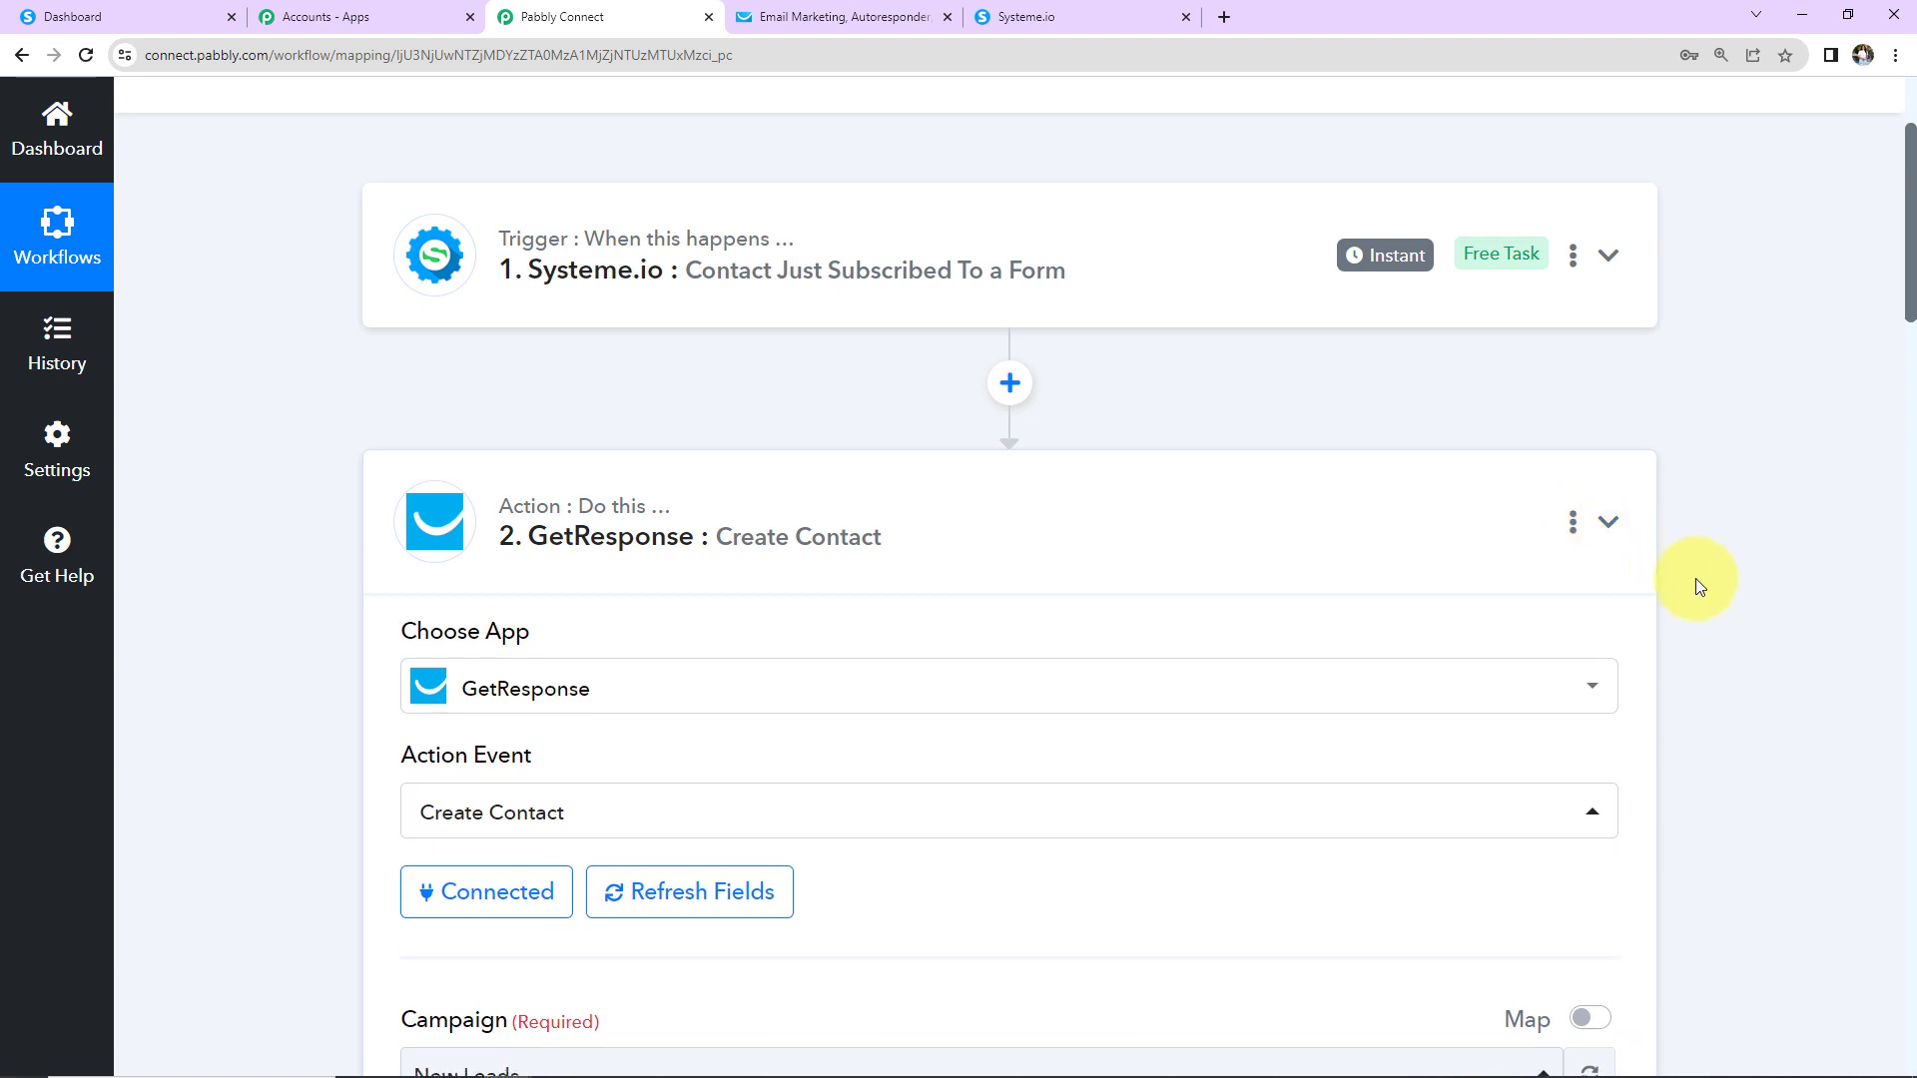
{"action": "scroll", "coordinate": [1699, 603], "scroll_direction": "up", "scroll_amount": 3}
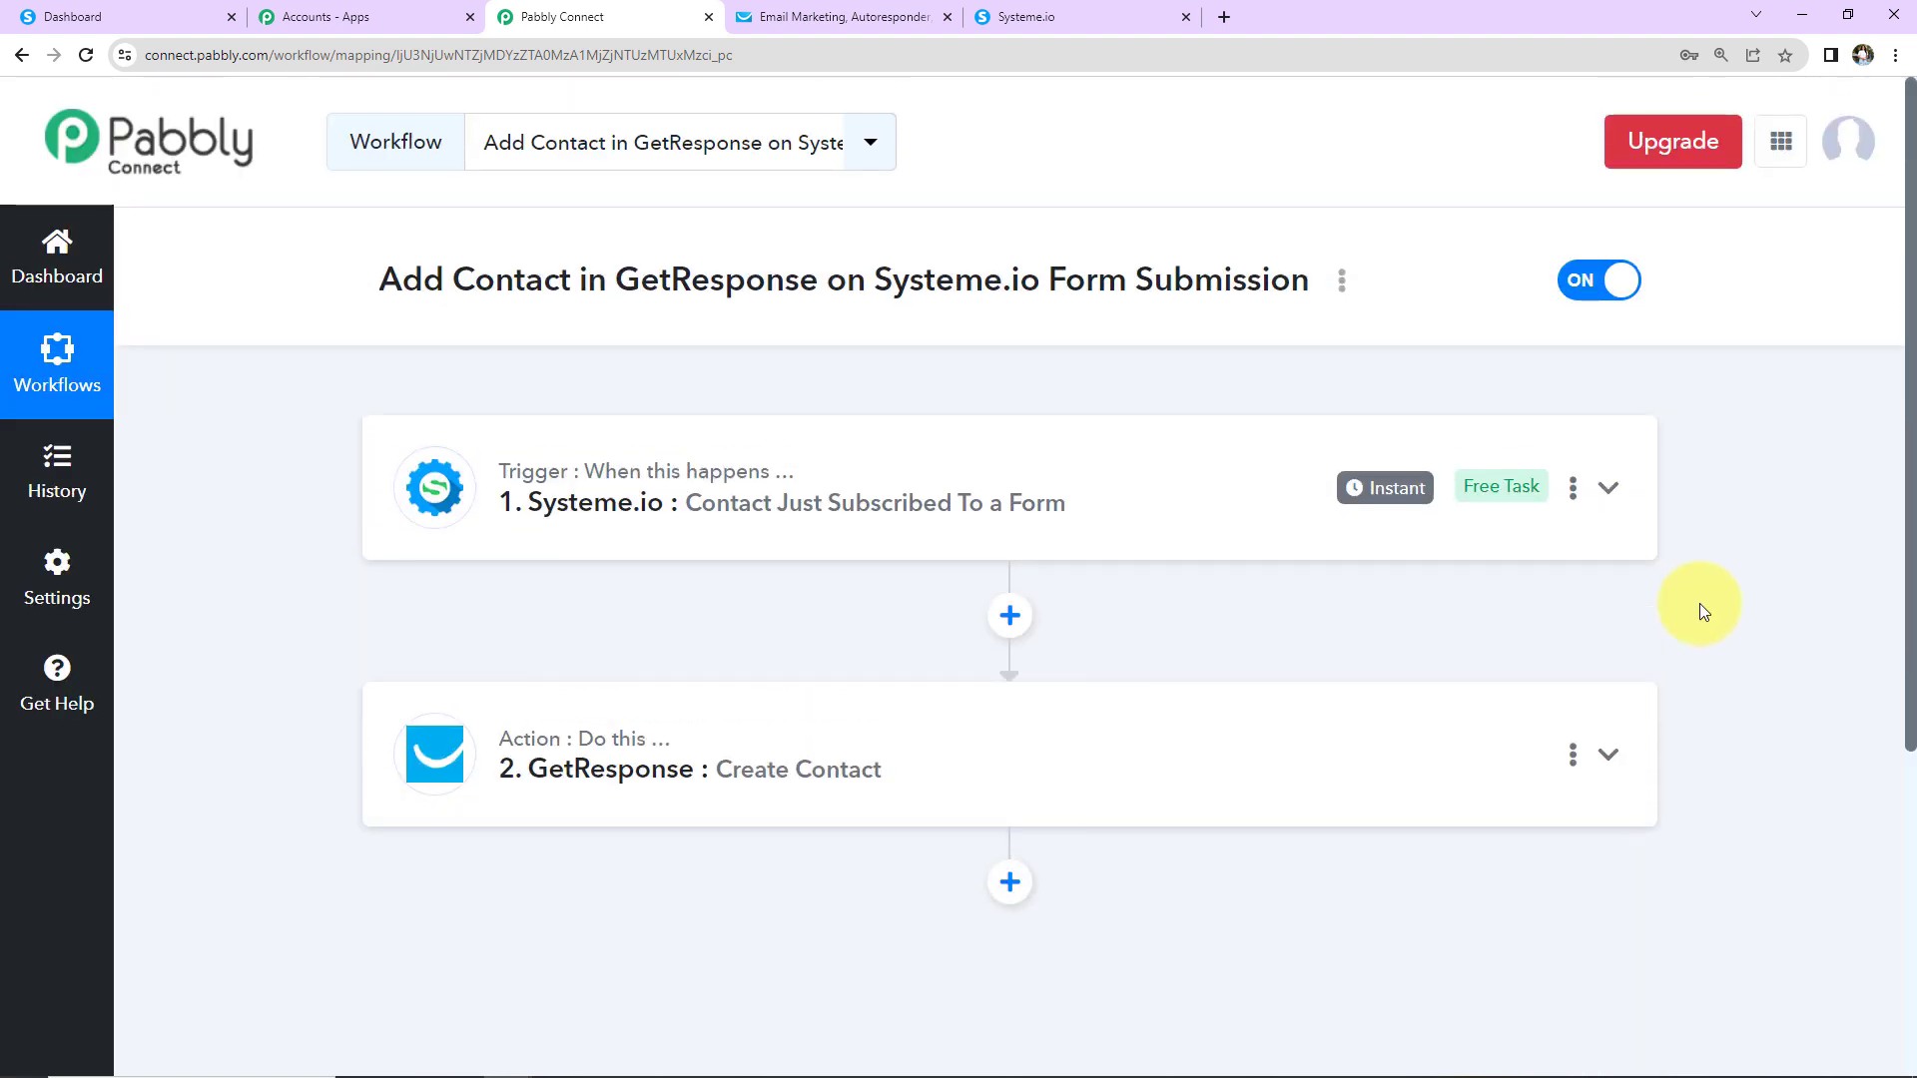